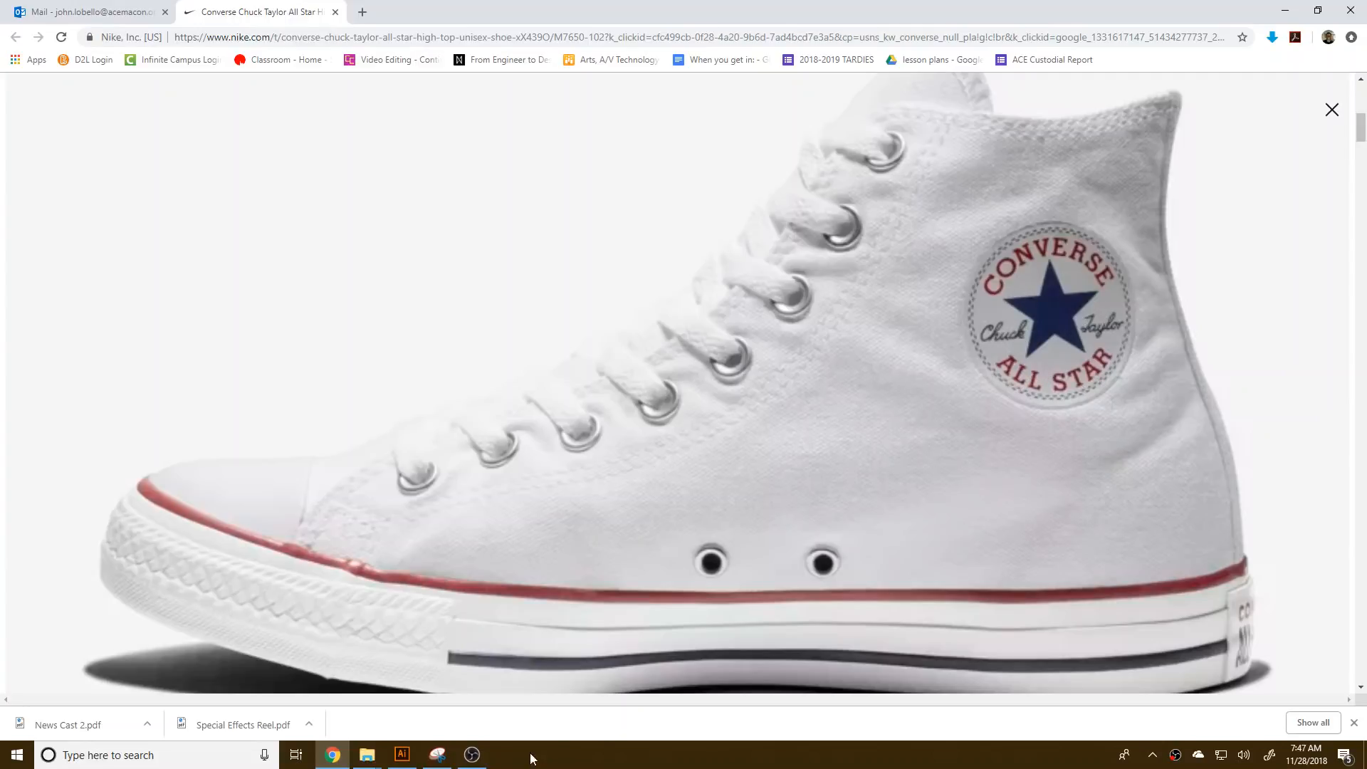
- Switch to Illustrator and recolor the "MACON, GA" text in the badge with the darker red swatch
mouse_move(393, 764)
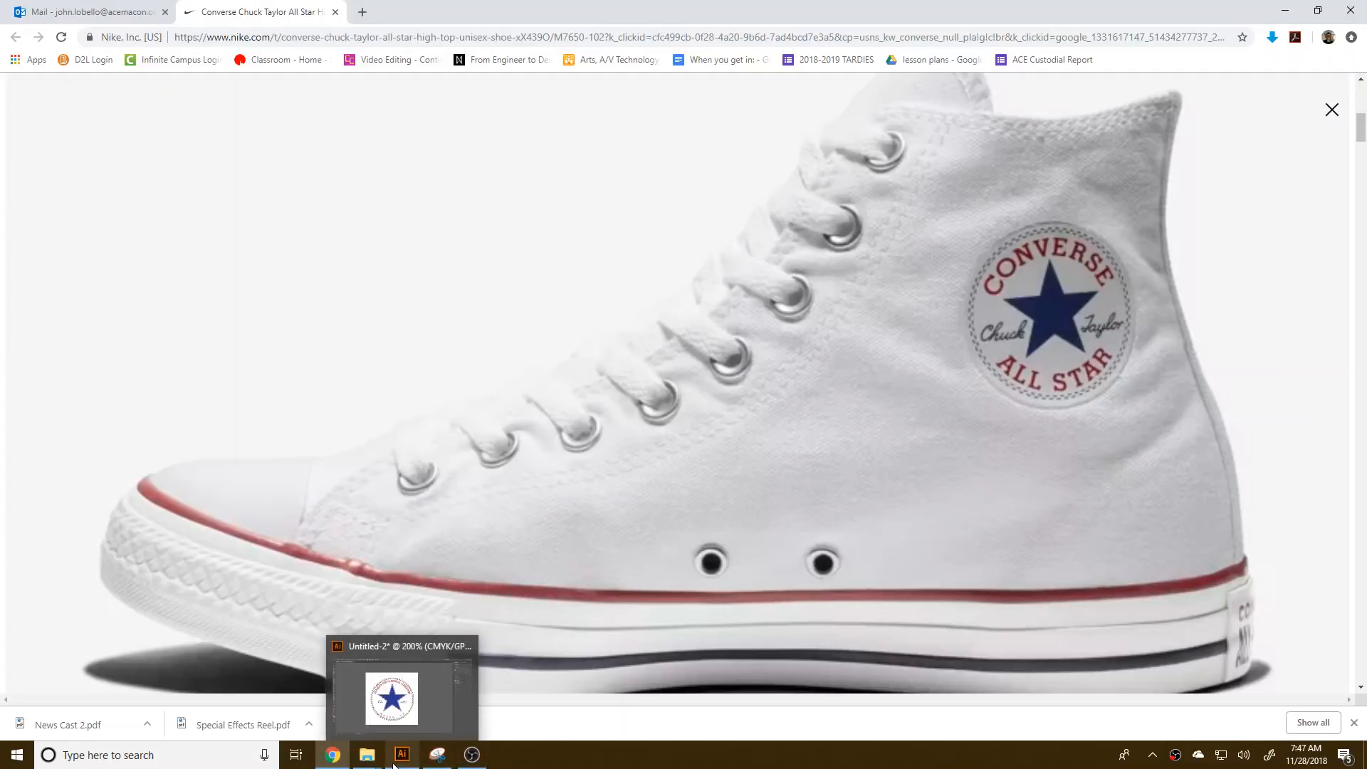
click(394, 764)
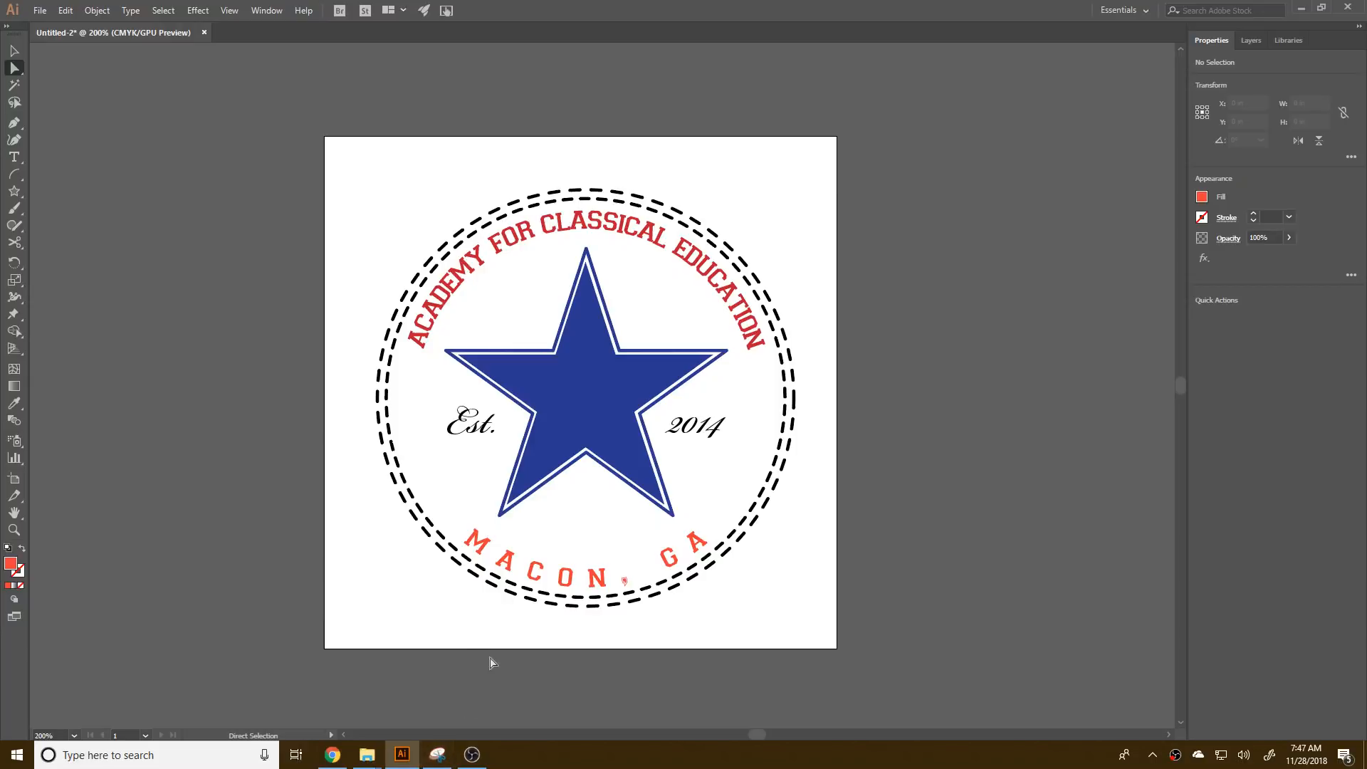
click(675, 566)
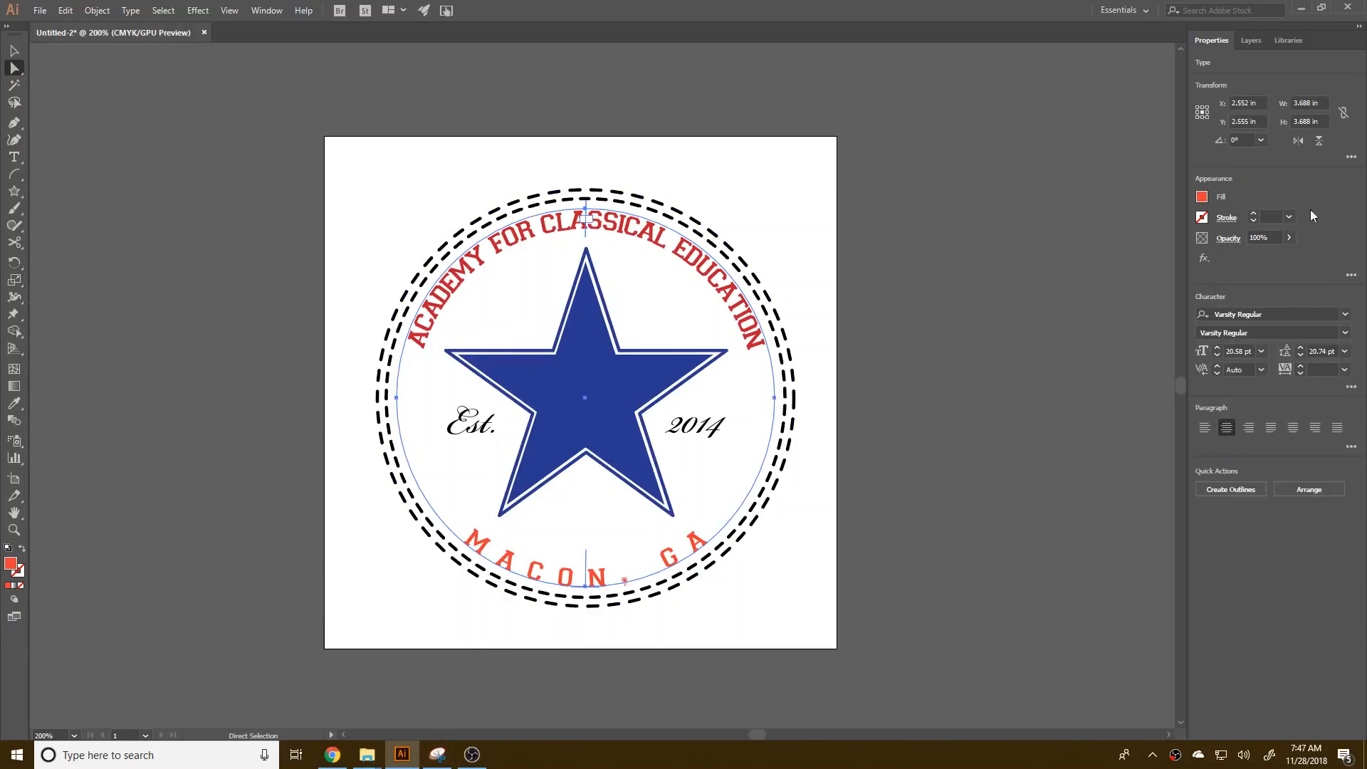
click(1203, 198)
click(1146, 248)
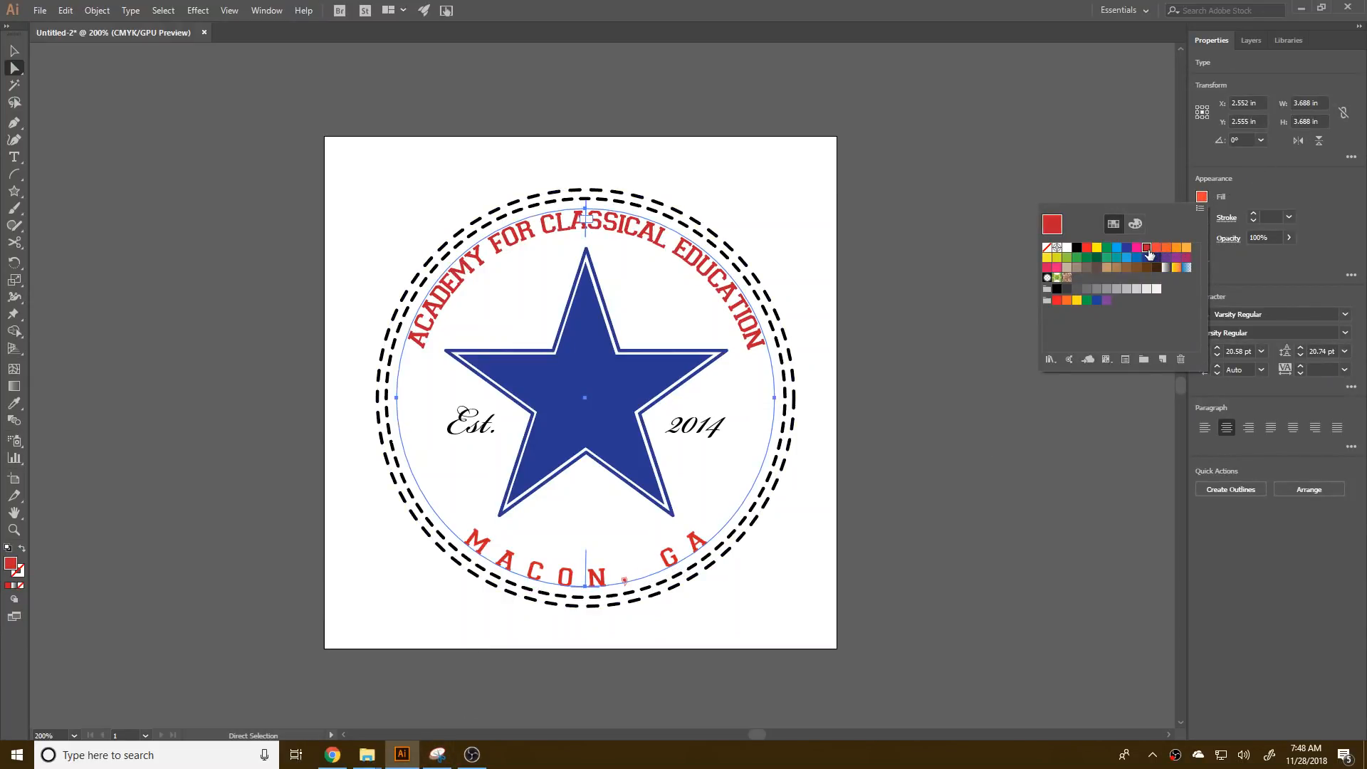
- Look at the Converse badge on the shoe photo in the browser, and return to the badge artwork in Illustrator
click(411, 757)
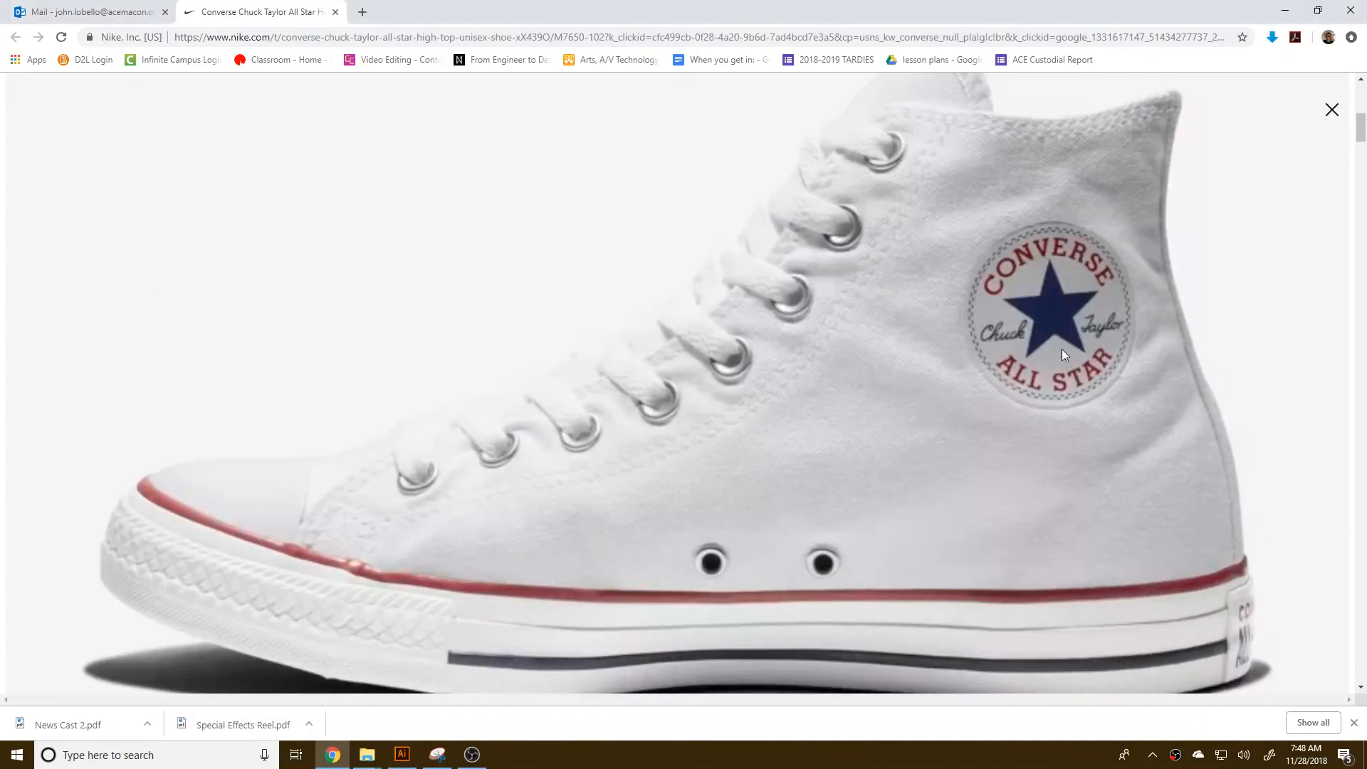
click(402, 755)
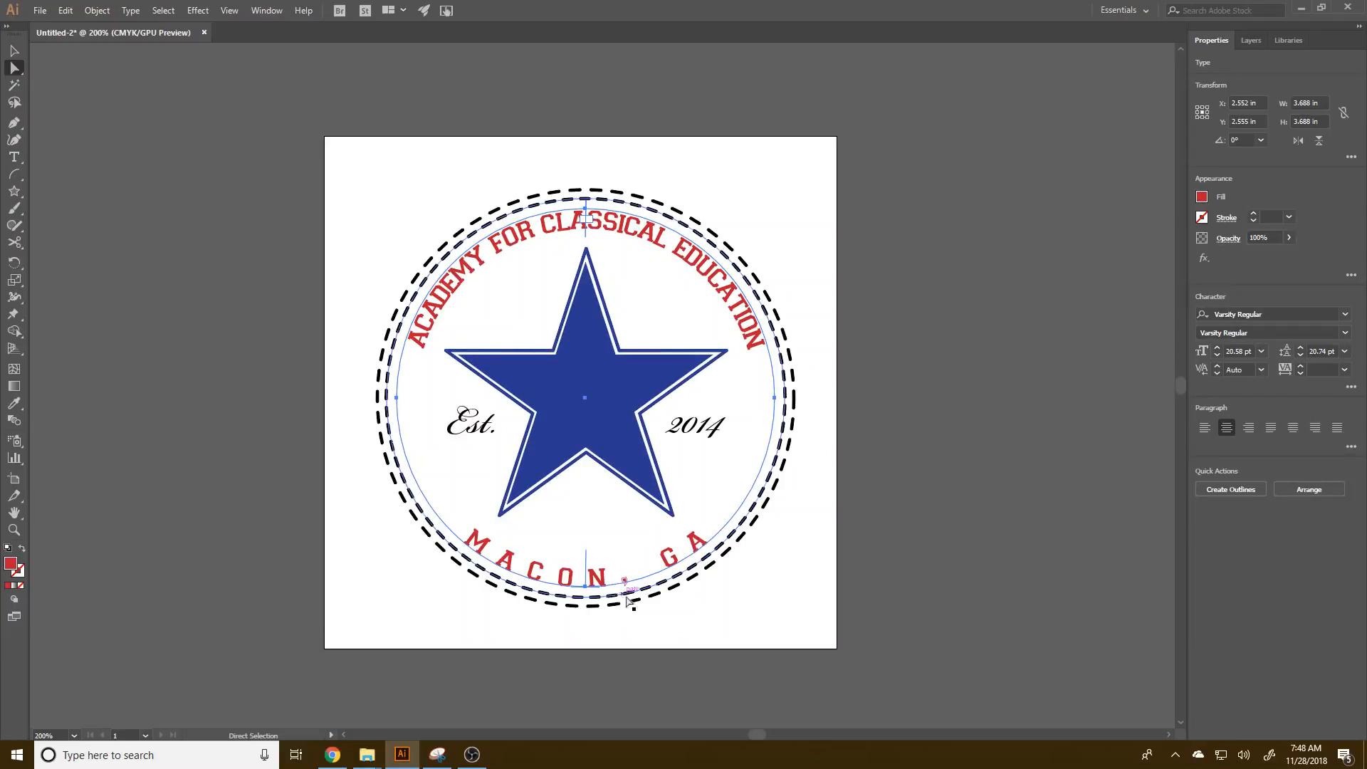
click(954, 535)
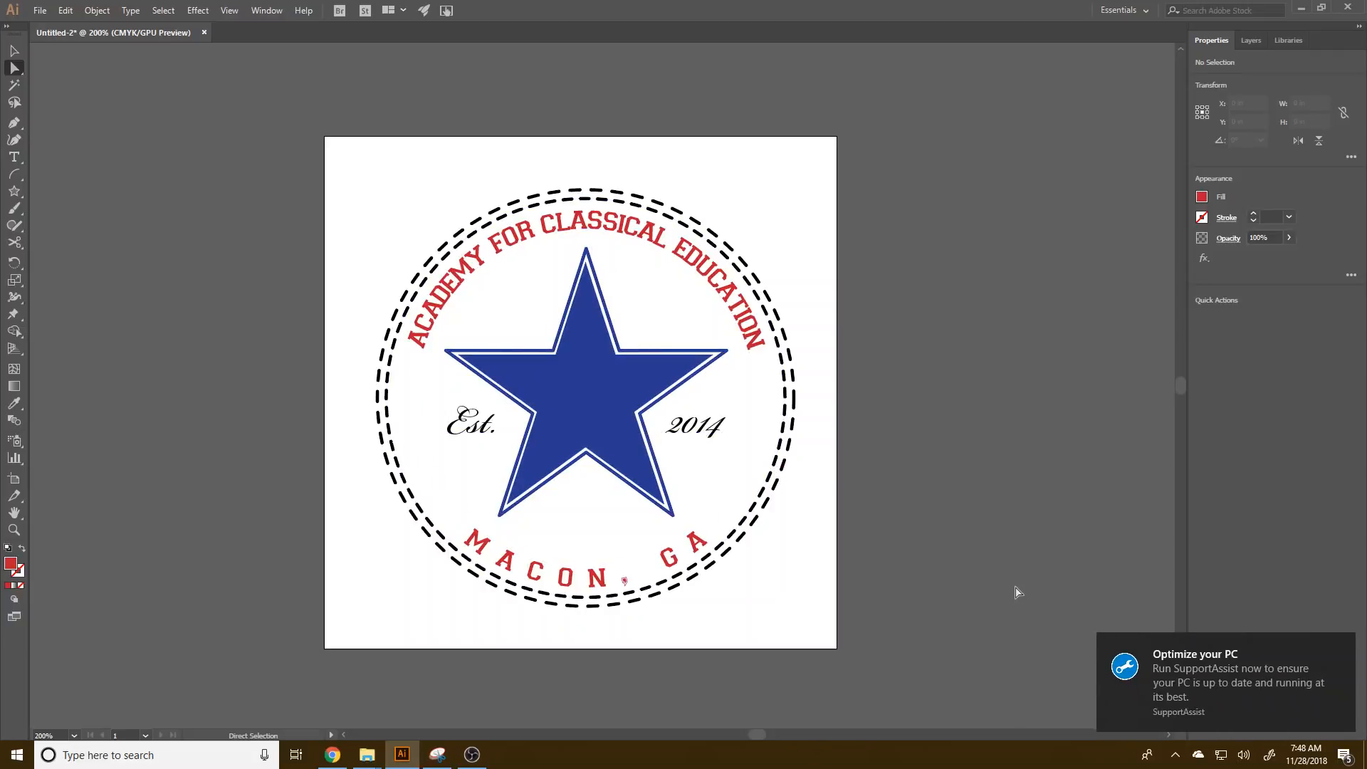
- Create a new 5 x 5 in document with one artboard
click(40, 10)
click(486, 194)
key(ctrl+n)
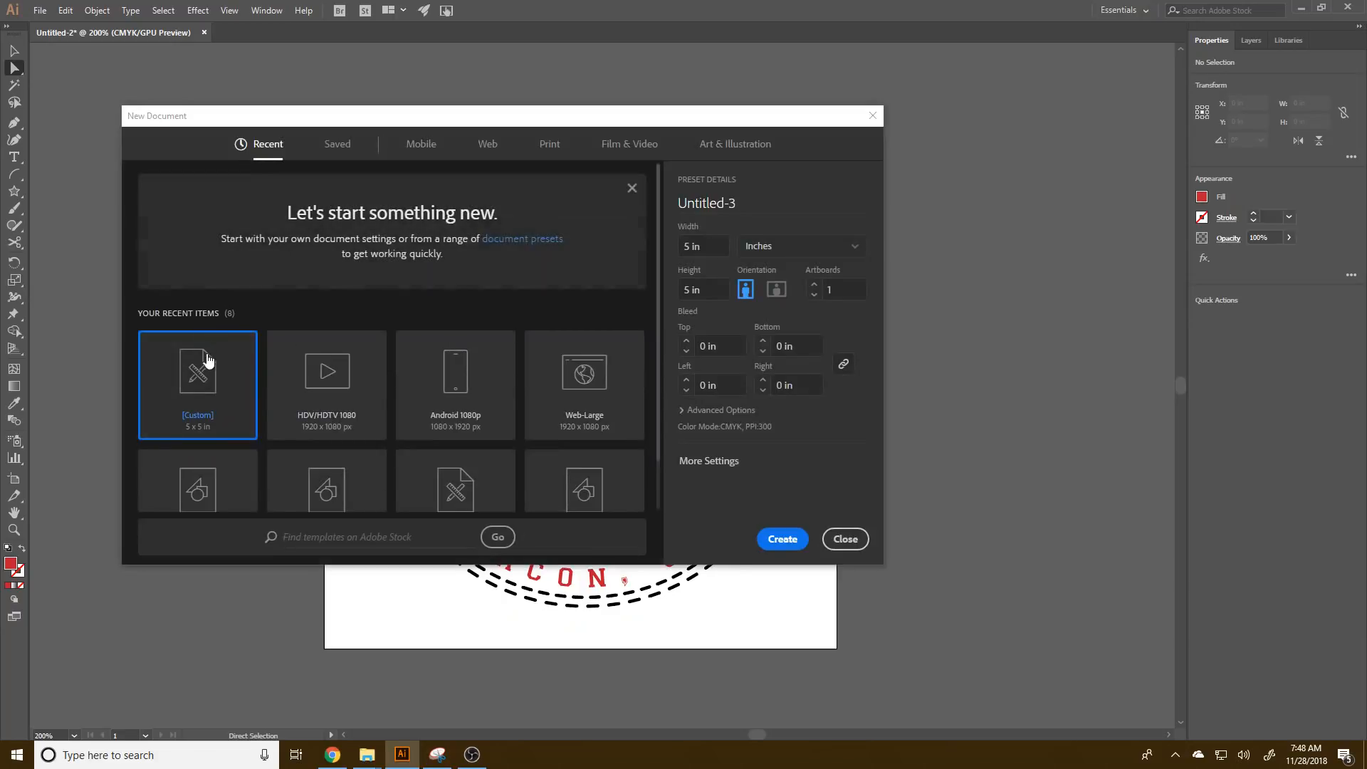
click(776, 542)
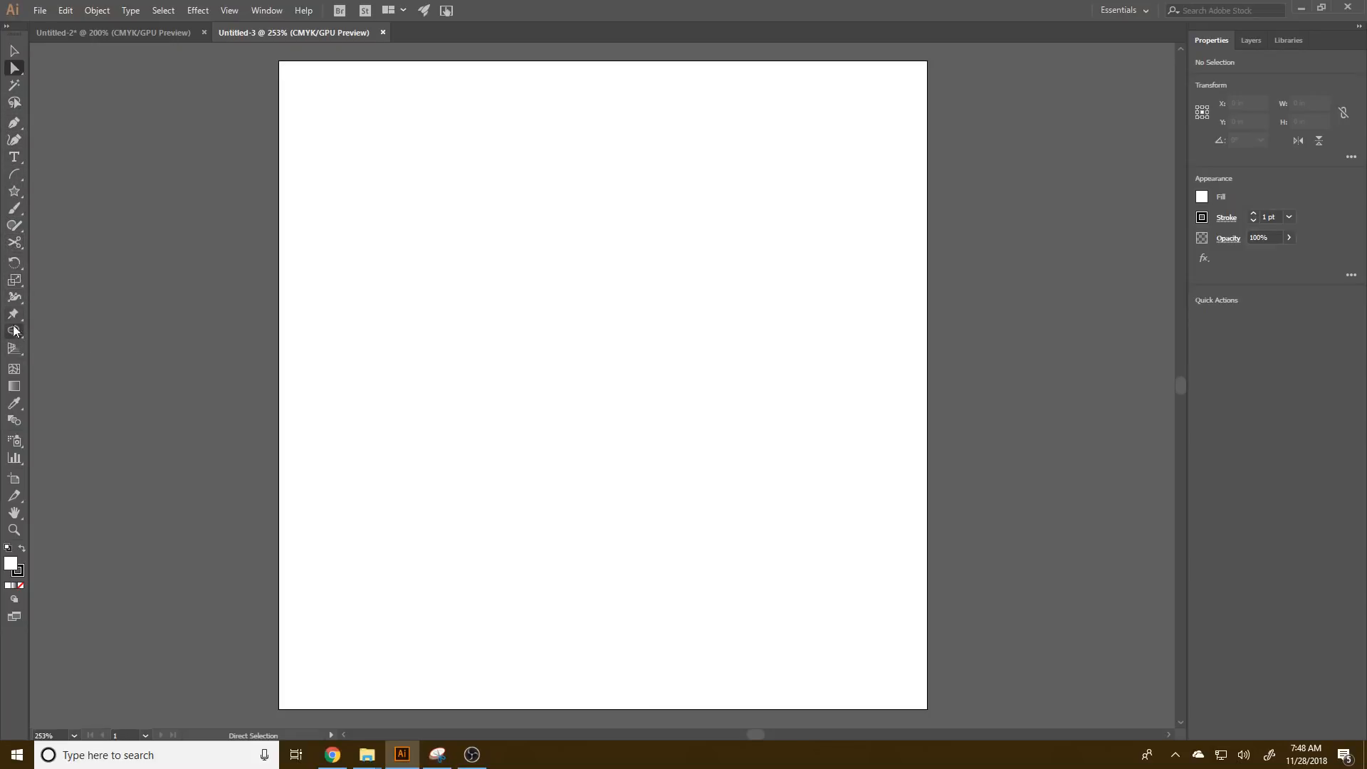
- Draw a circle about 3.28 in across with the Ellipse tool and center it on the artboard
click(9, 191)
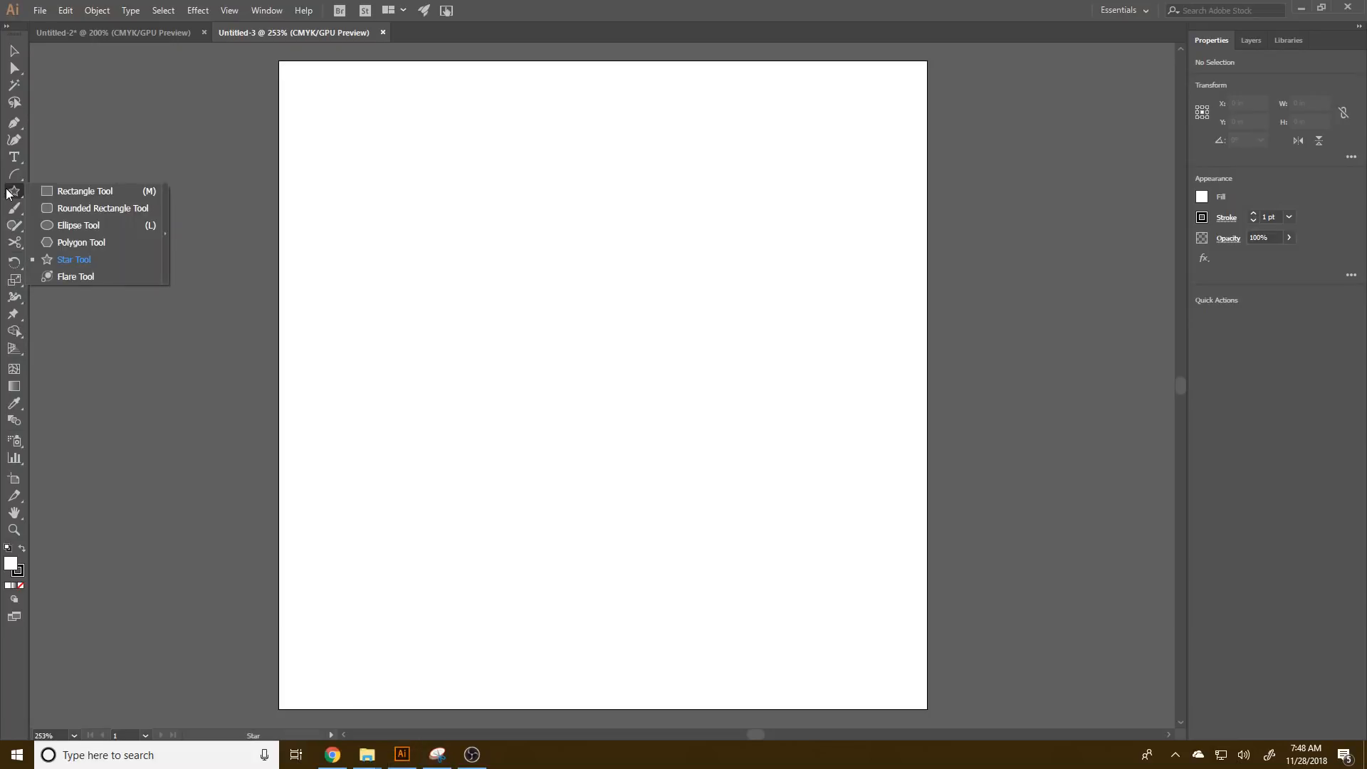
click(75, 225)
drag(412, 228, 784, 641)
key(v)
drag(641, 221, 626, 176)
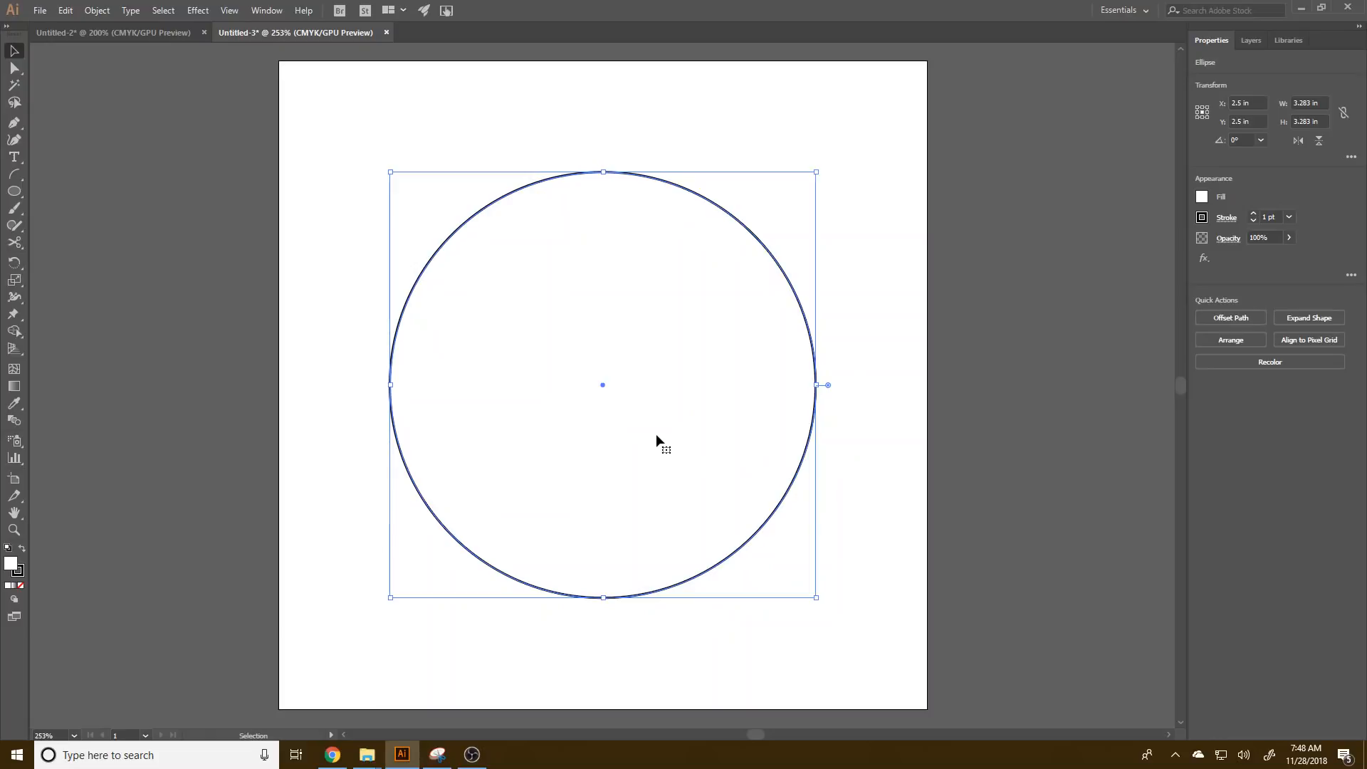
- Try to place area type inside the circle, and undo it
key(t)
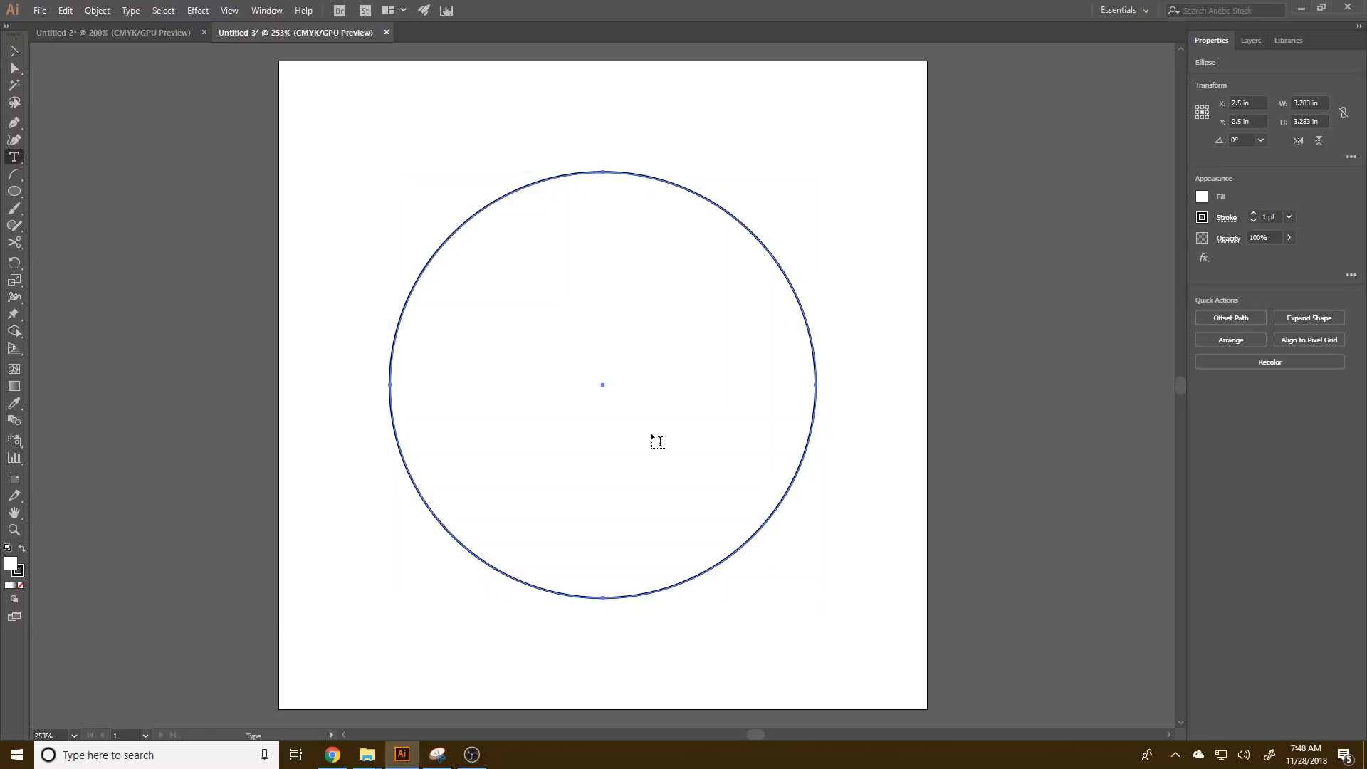
click(495, 216)
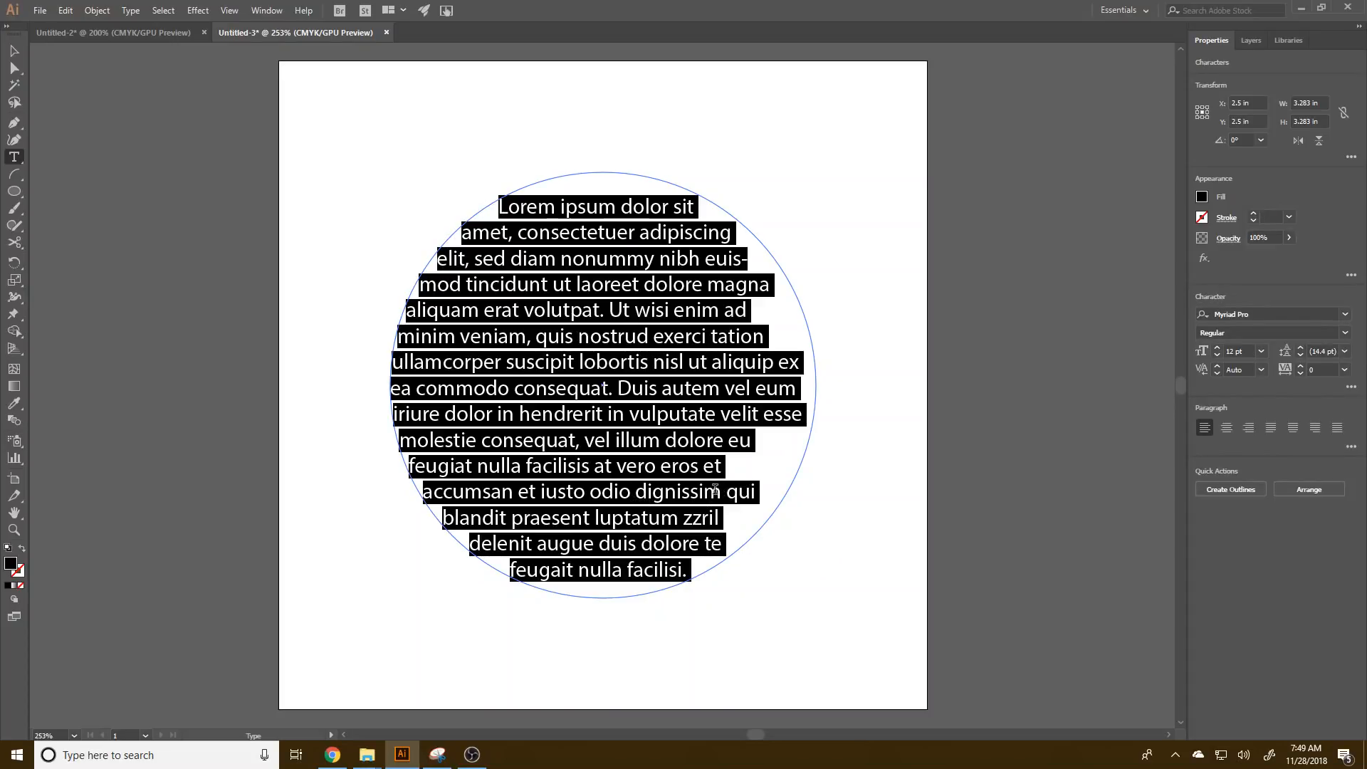
key(ctrl+z)
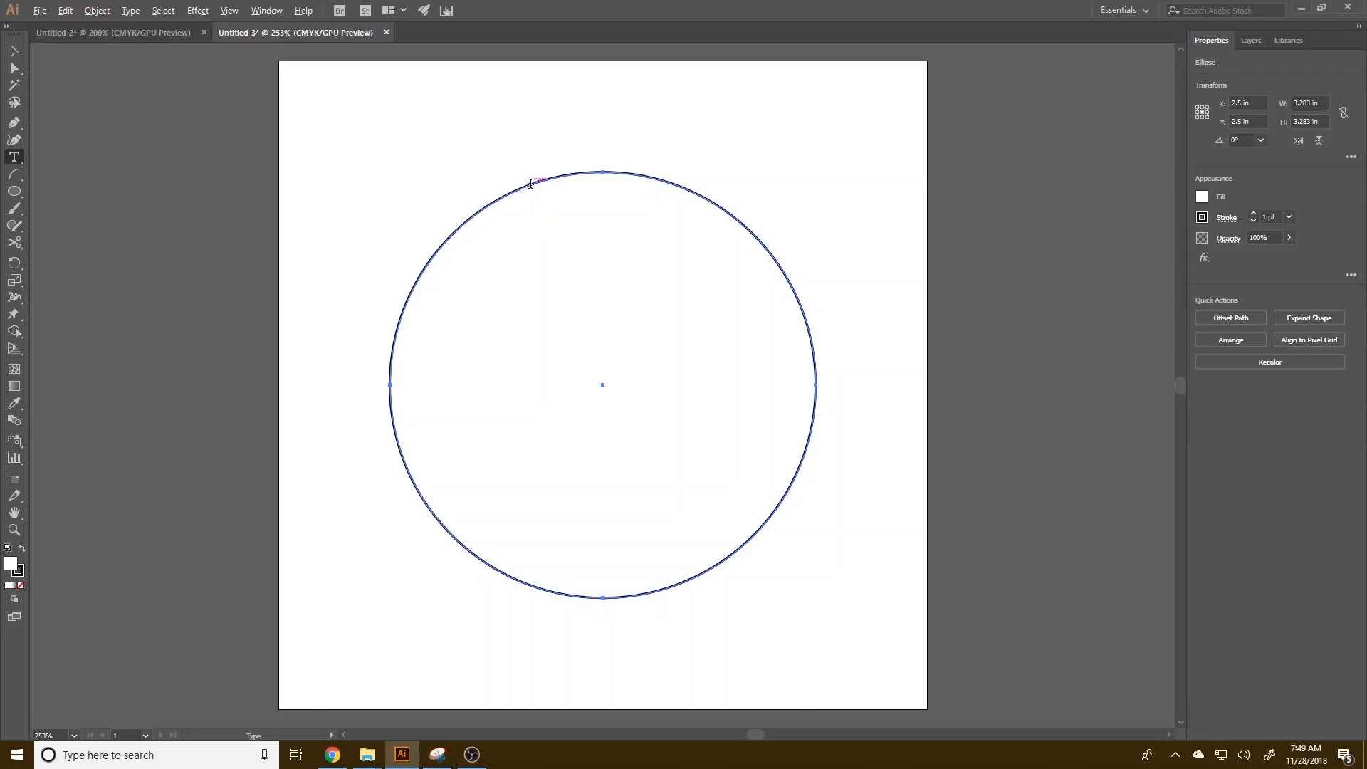
- Add center-aligned type on the circle's outline reading "ACADEMY FOR CLASSICAL EDUCATION" and center it over the top of the circle
click(530, 184)
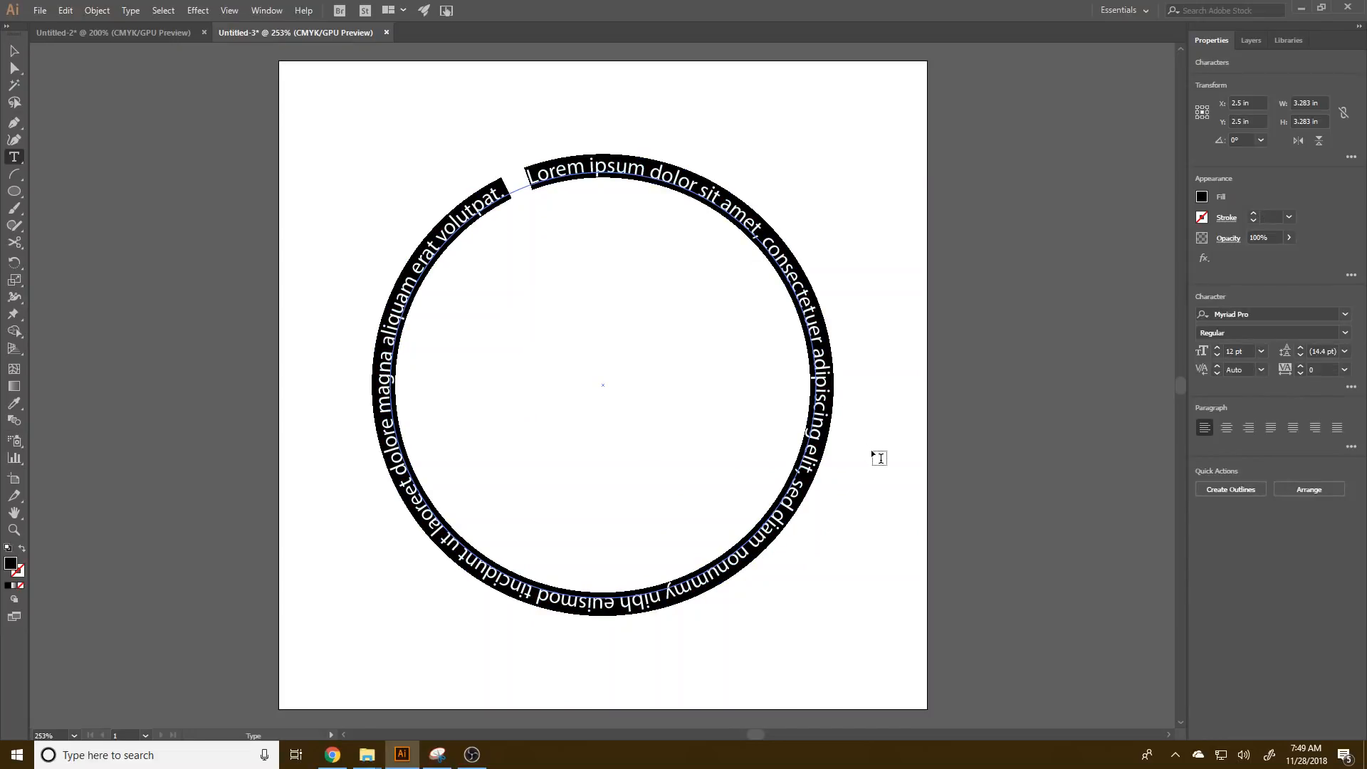
click(1226, 427)
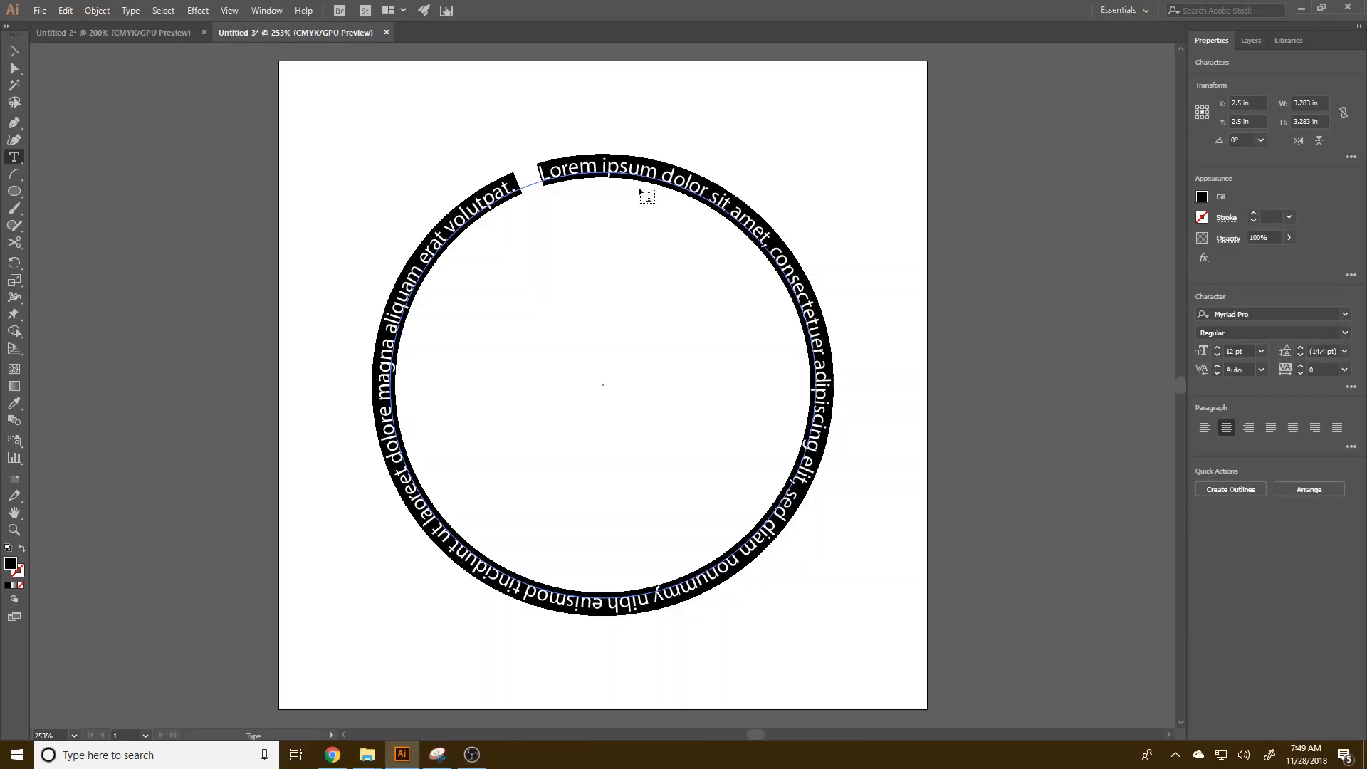
text(ACADEMY FOR CLASSICAL EDUCATION)
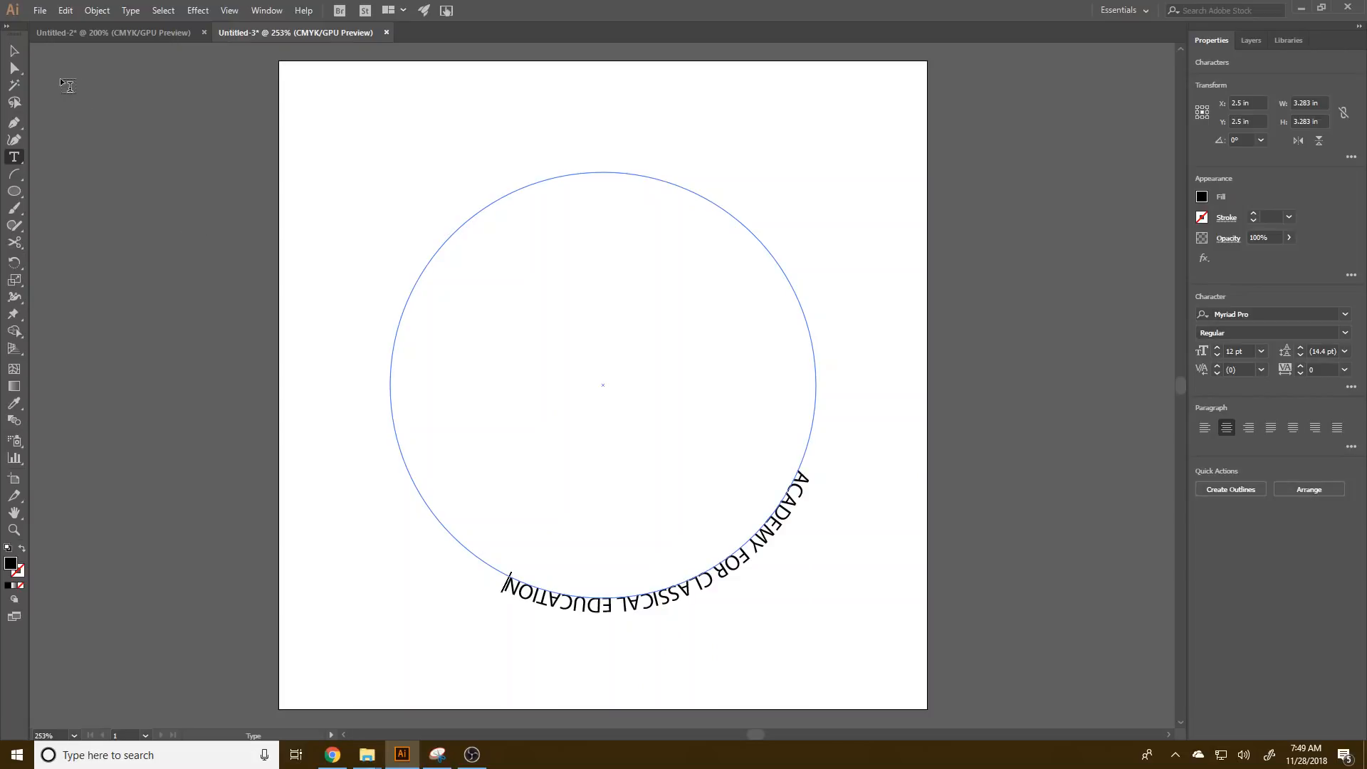
click(13, 52)
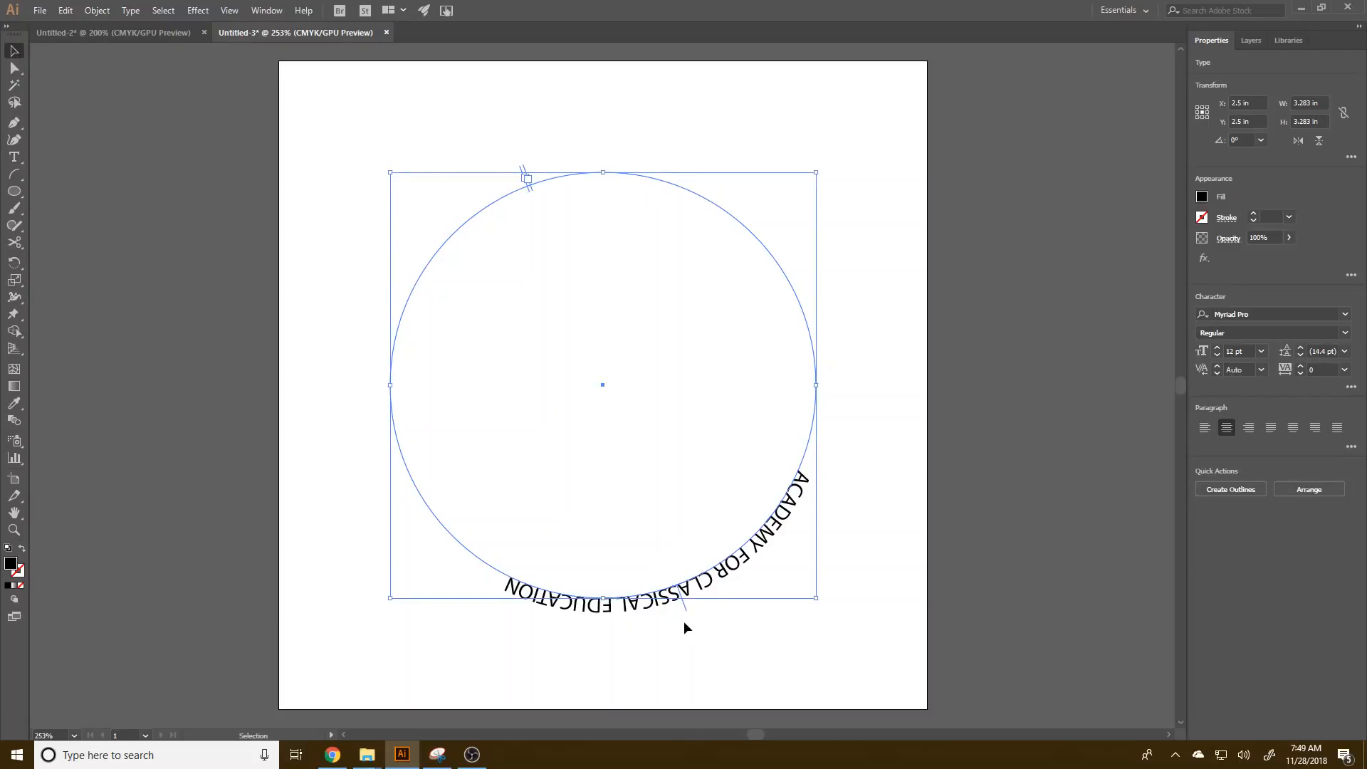
drag(684, 609, 604, 145)
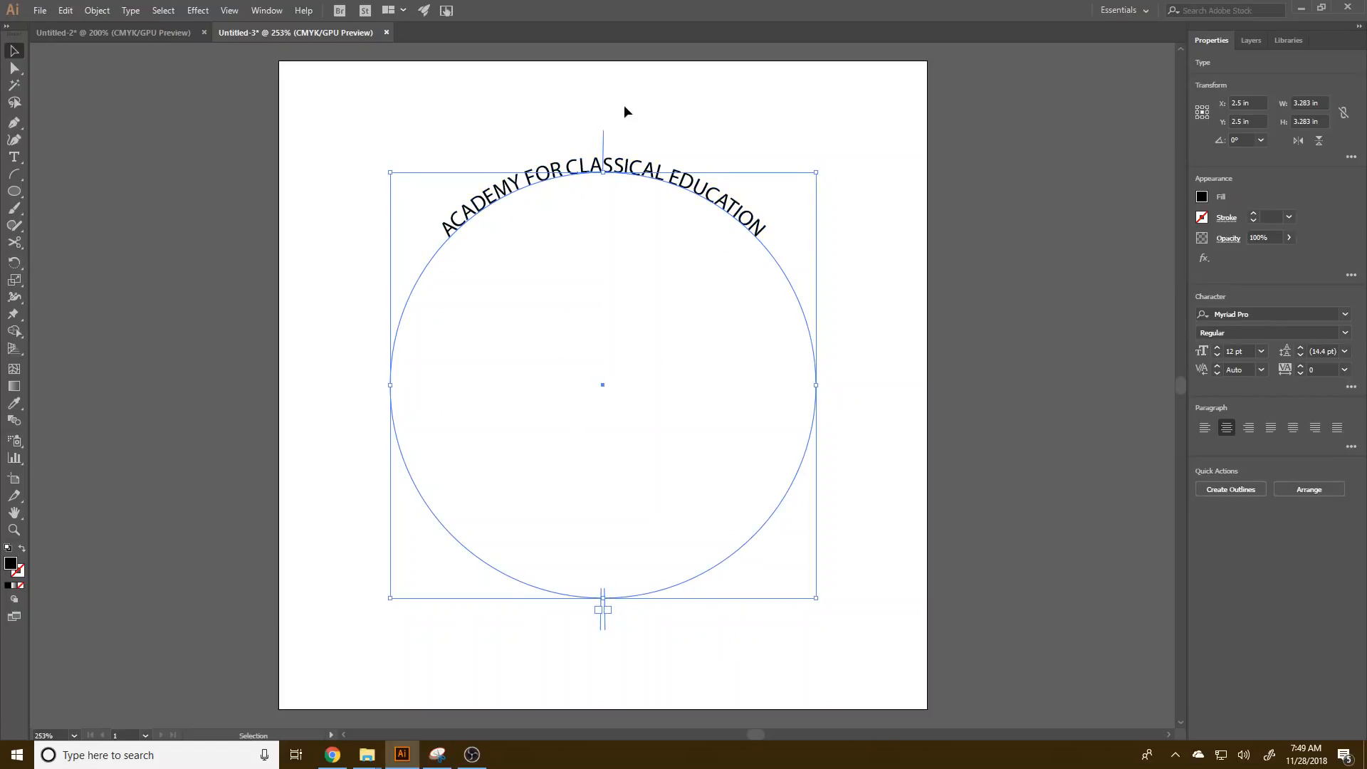
- Try extending the curved text with "WHERE TEACHERS CAN TEACH", and undo the addition
double_click(653, 175)
key(ctrl+a)
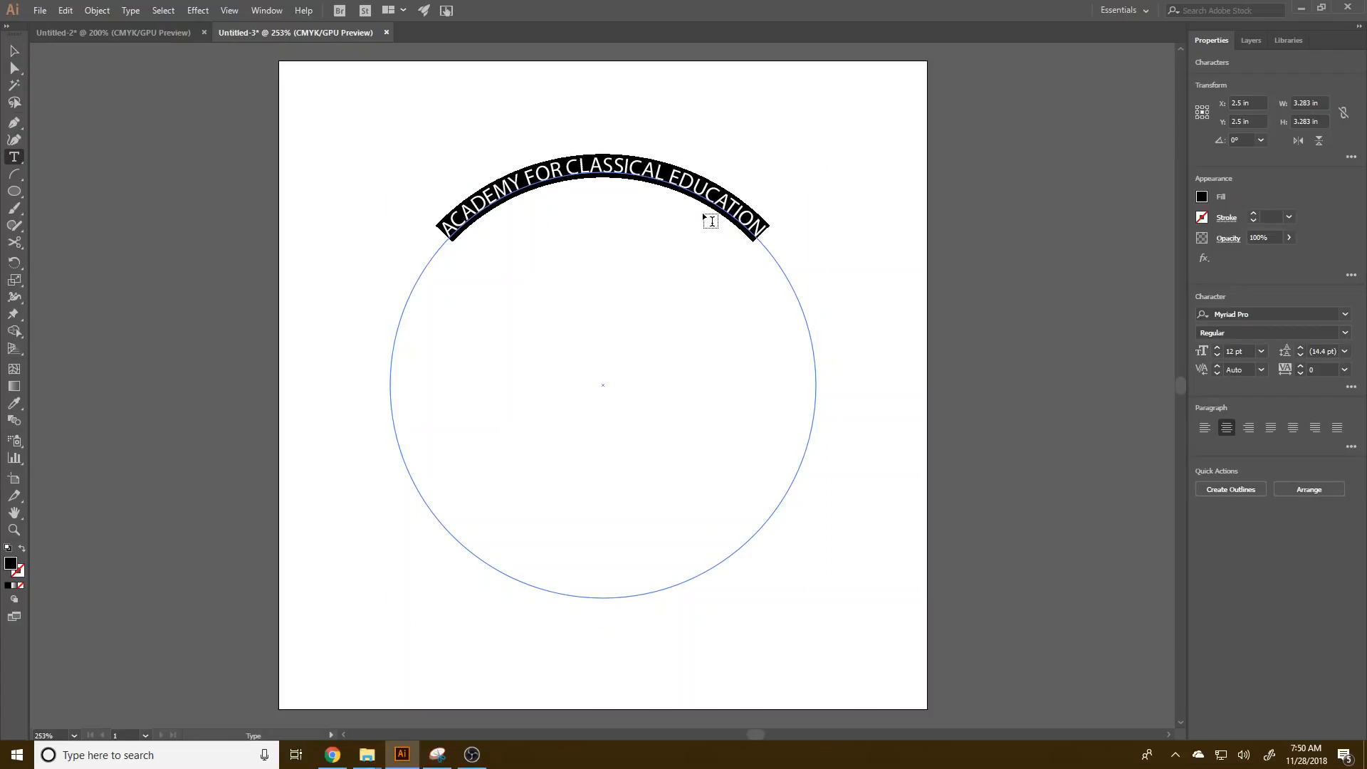
key(ctrl+shift+a)
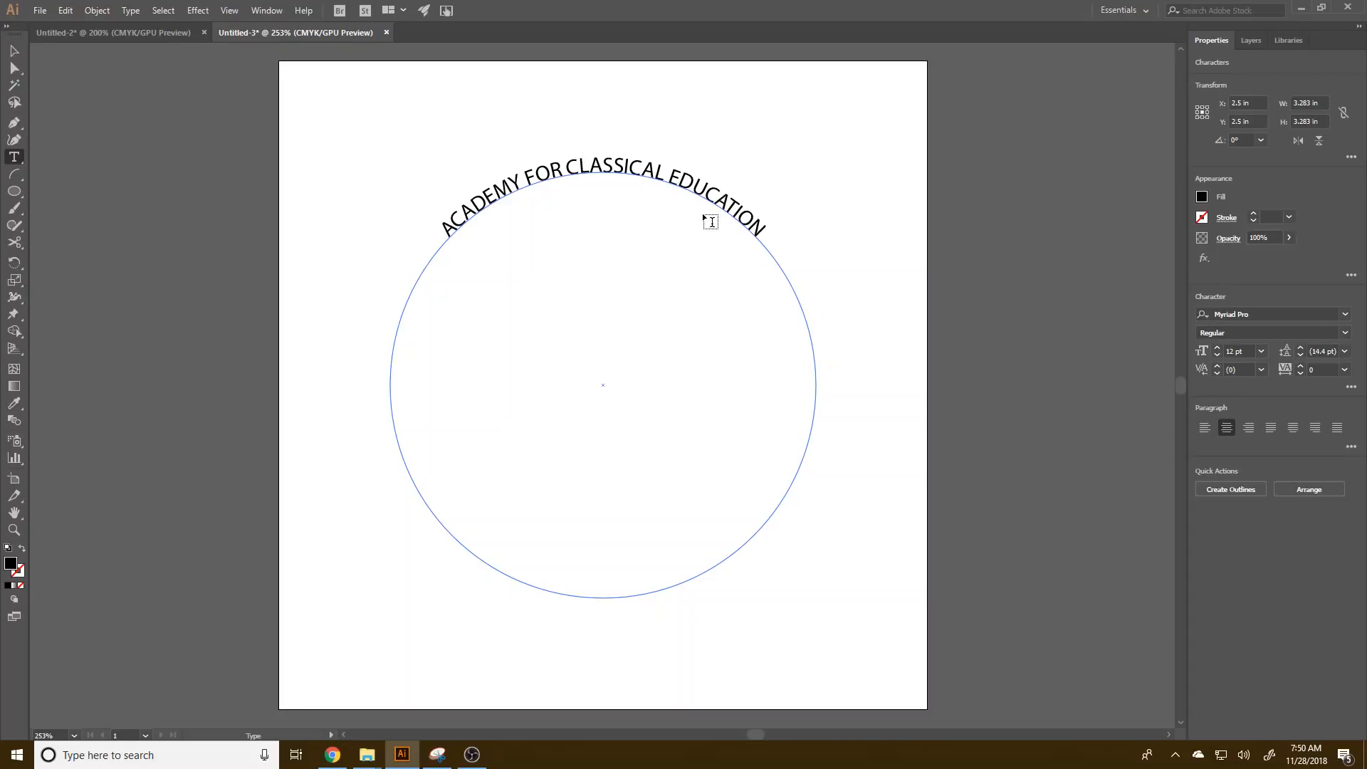
key(Right)
key(Right)
key(Right)
key(Right)
key(Right)
key(Right)
text(WHERE TEACHER)
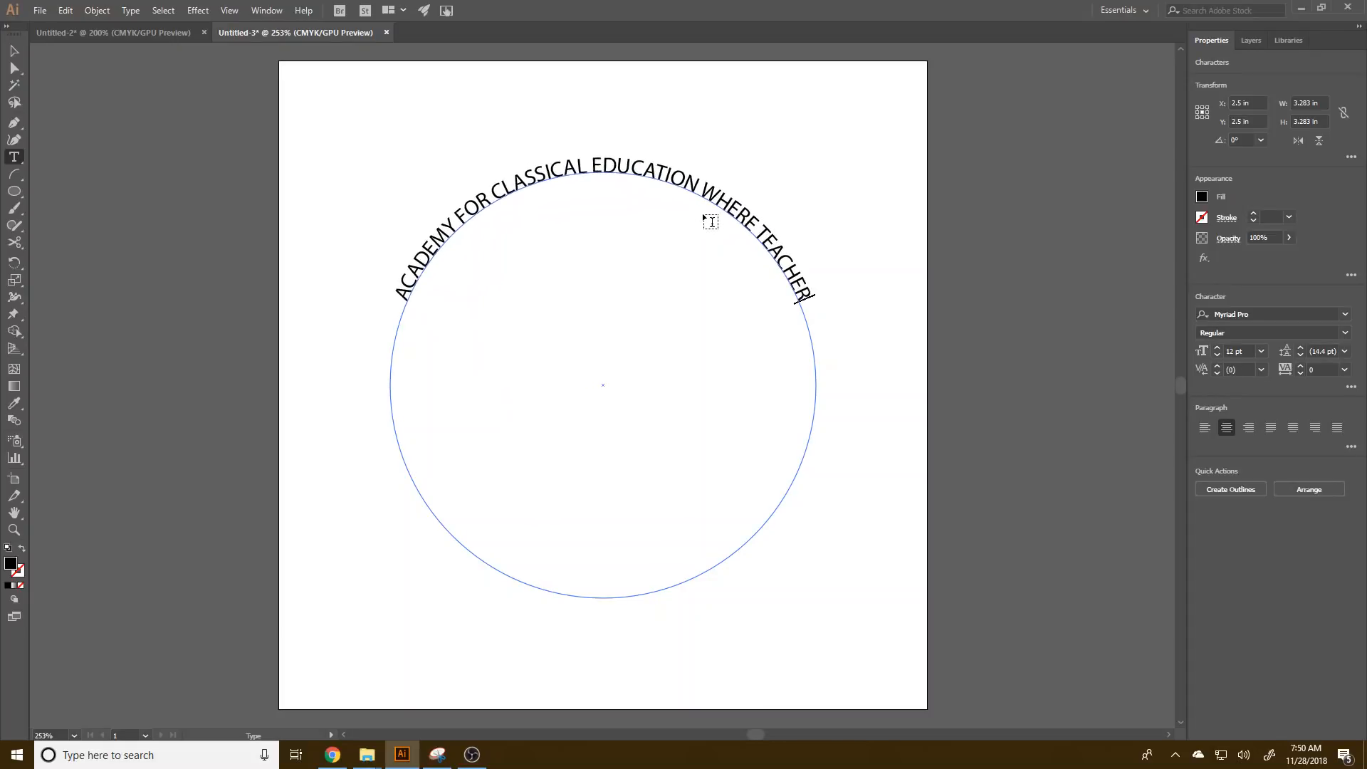
text(S CAN TEACH)
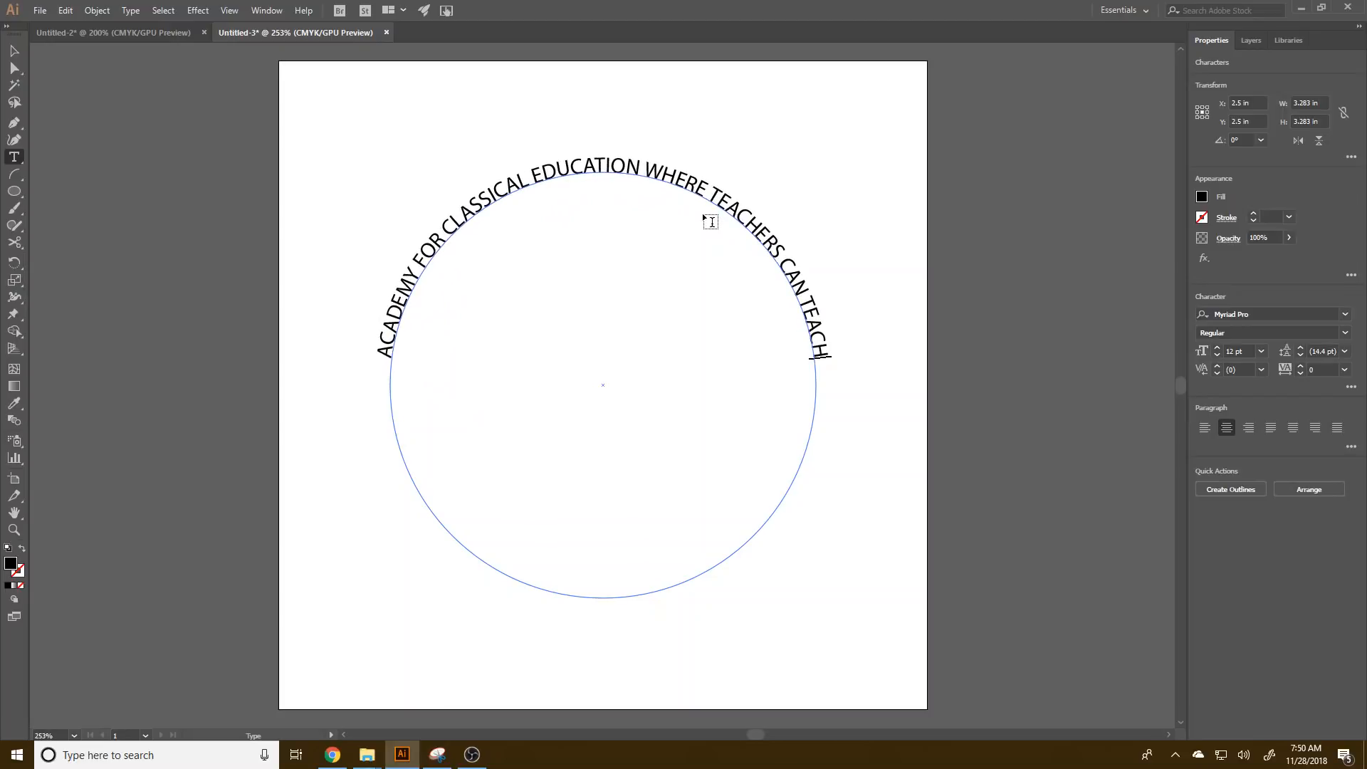
key(ctrl+z)
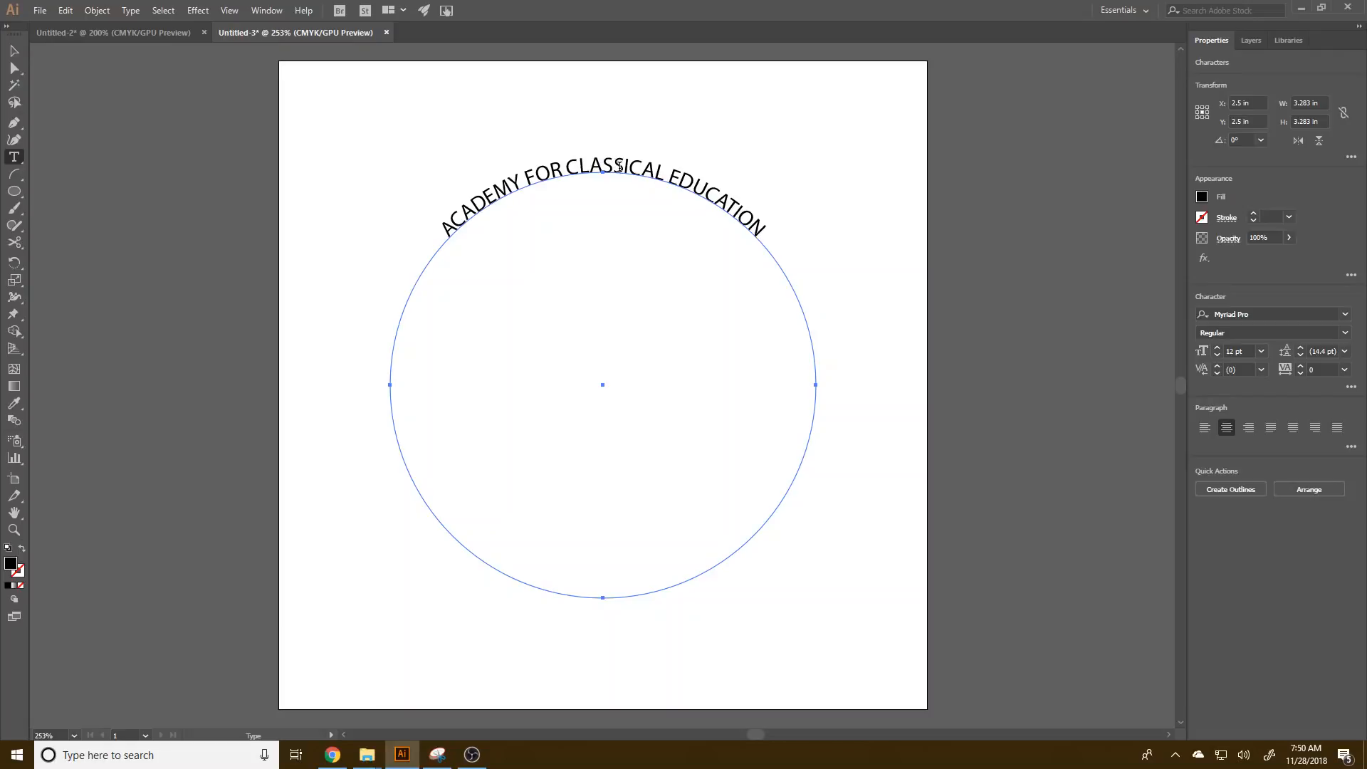
- Check the lettering of the Converse badge on the shoe photo in the browser, and return to Illustrator
click(333, 754)
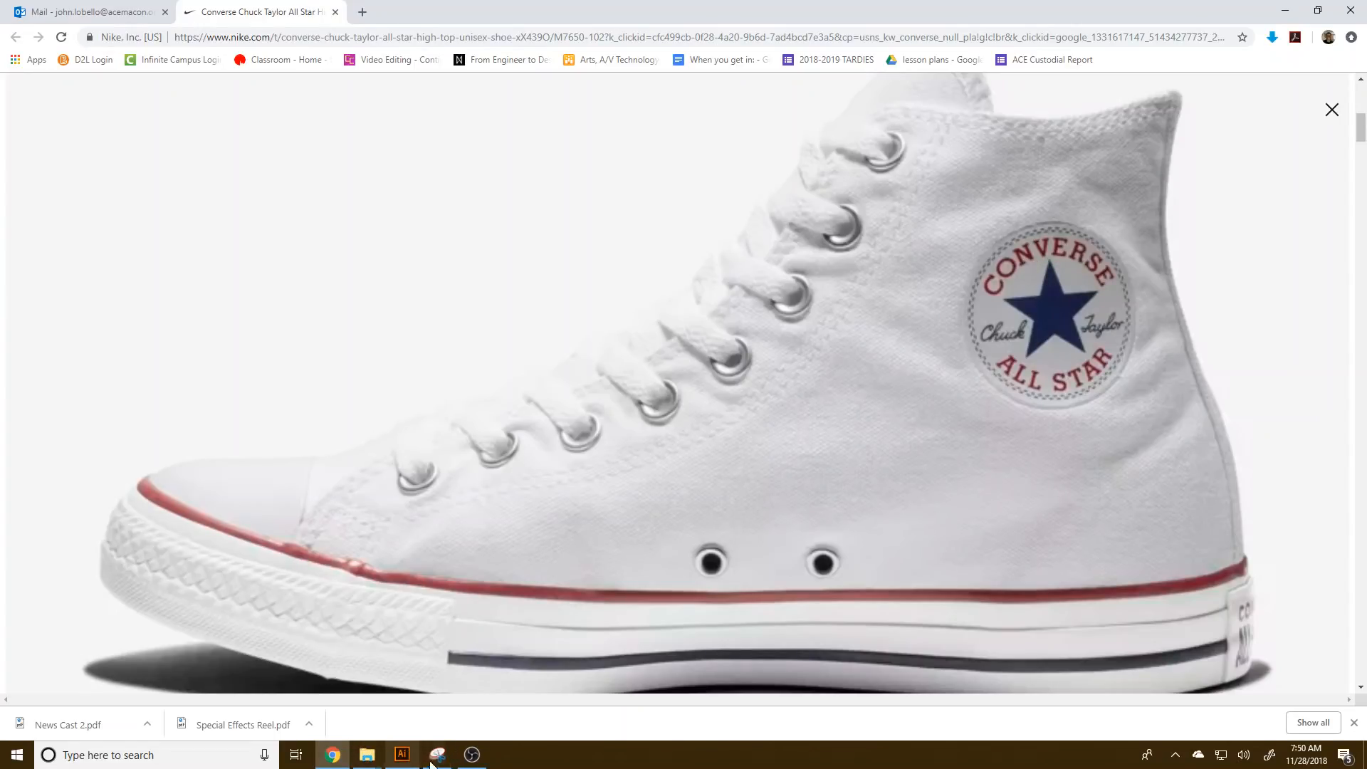
click(472, 755)
click(471, 755)
click(401, 755)
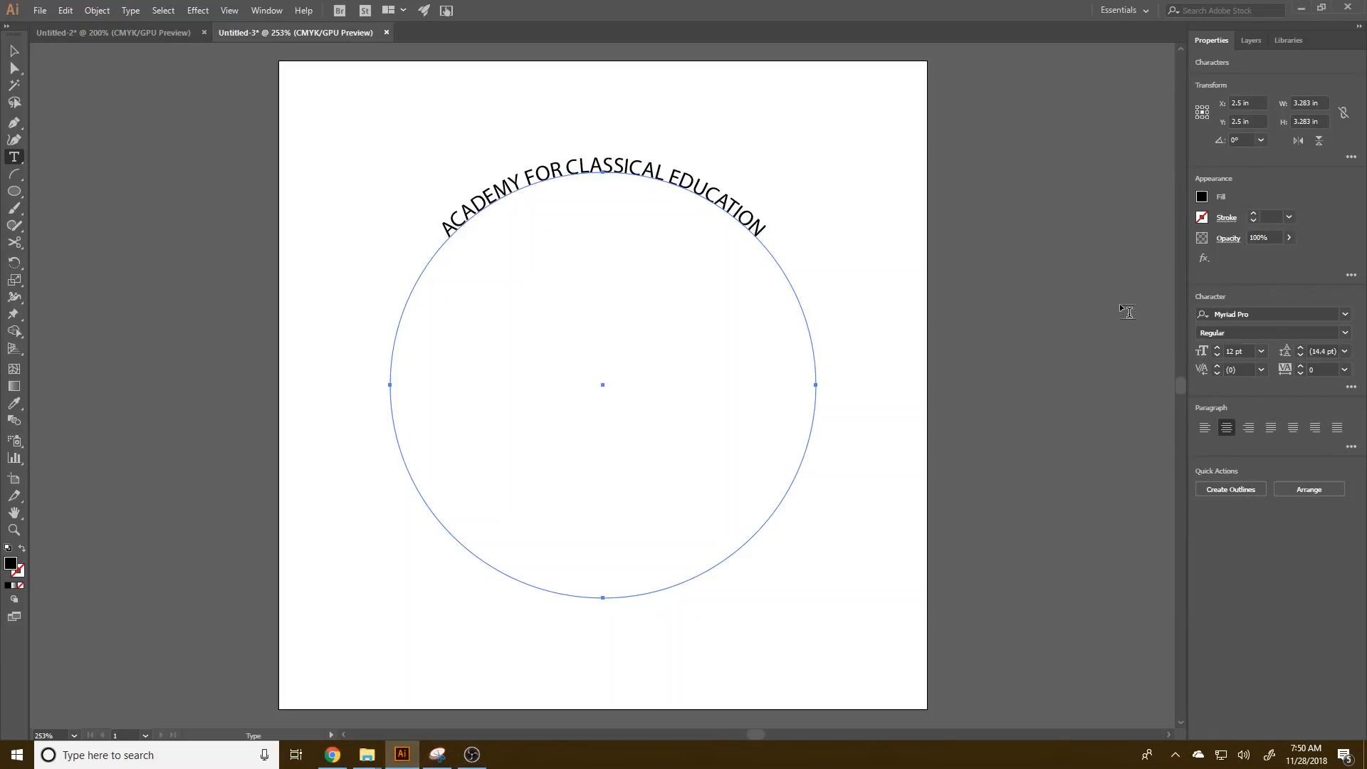
- Try to apply the Varsity Regular font without selecting the curved text's characters
click(1347, 333)
click(1353, 312)
click(1345, 314)
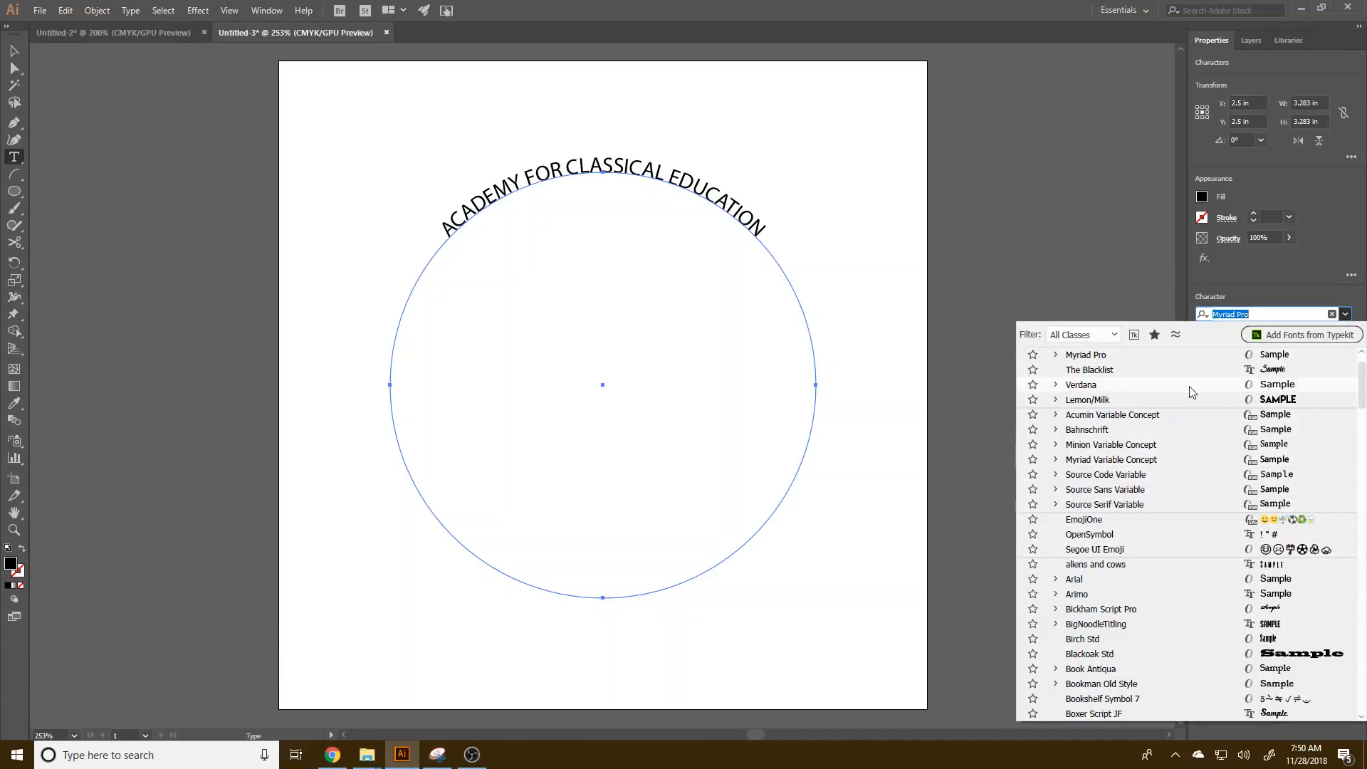
scroll(1189, 423, up, 1)
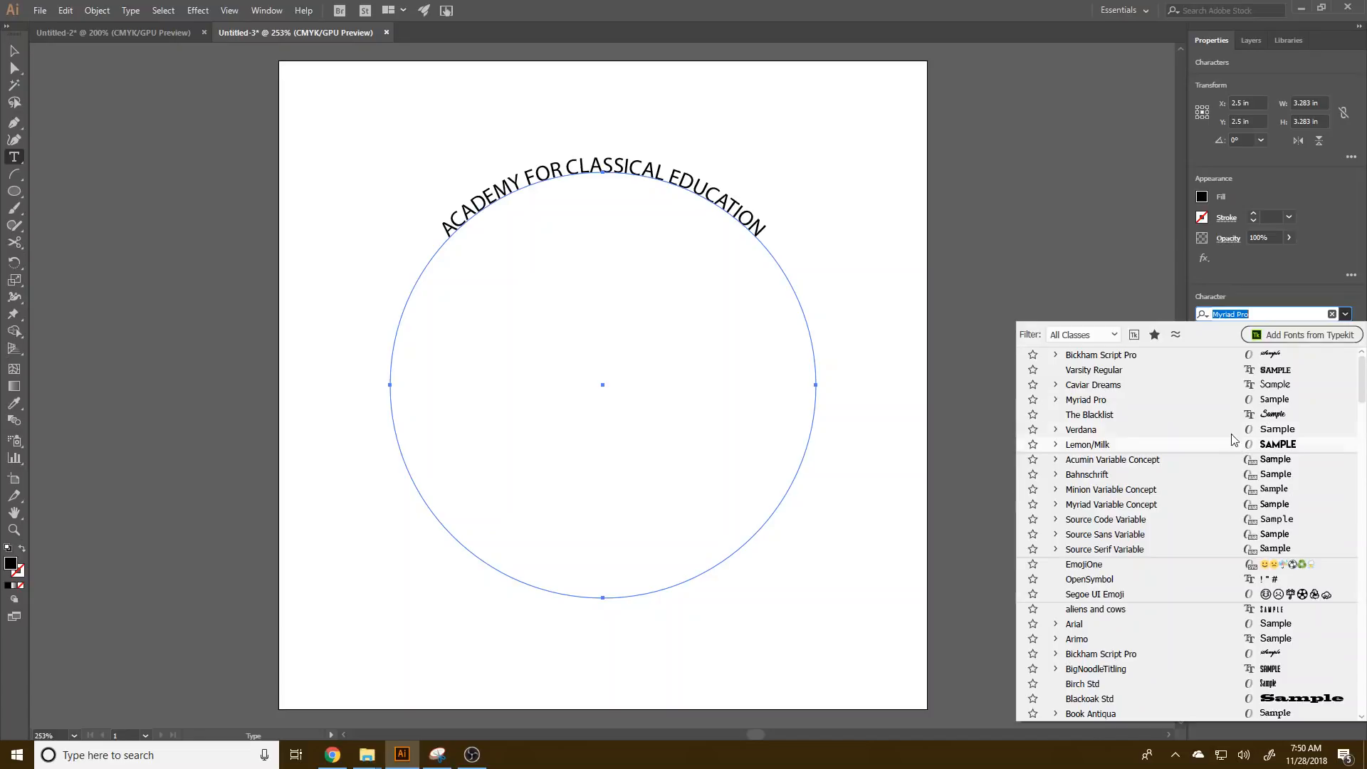
key(Escape)
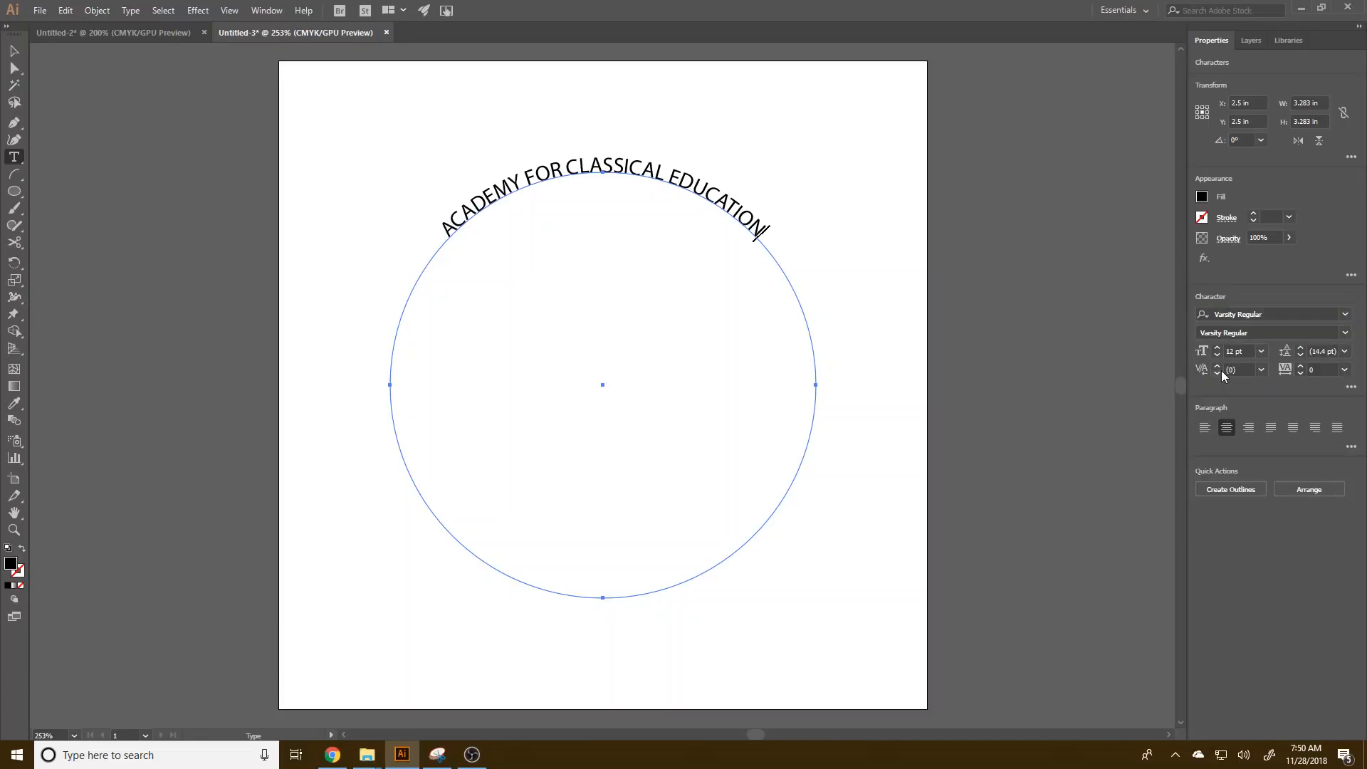
- Select the whole curved text and set its font to Varsity Regular
triple_click(597, 166)
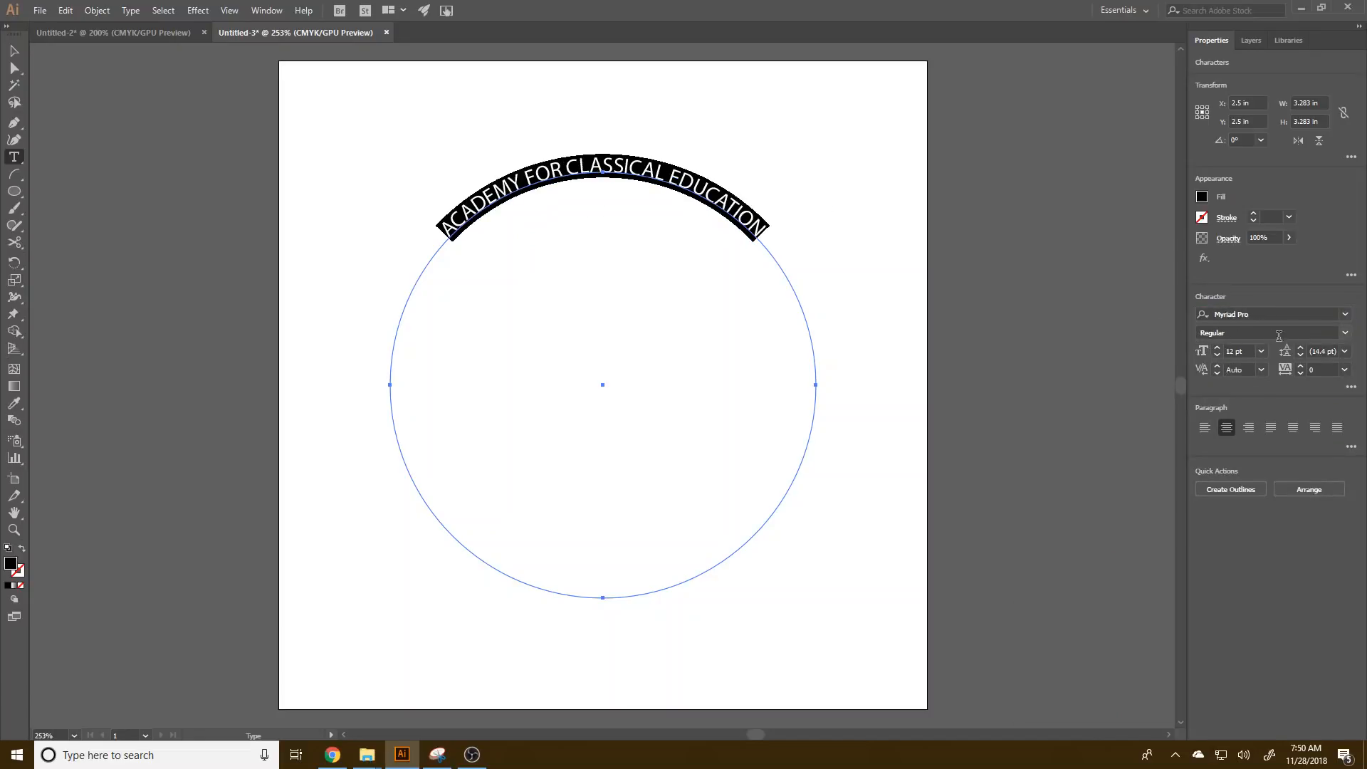
click(1345, 335)
click(1344, 322)
click(1343, 318)
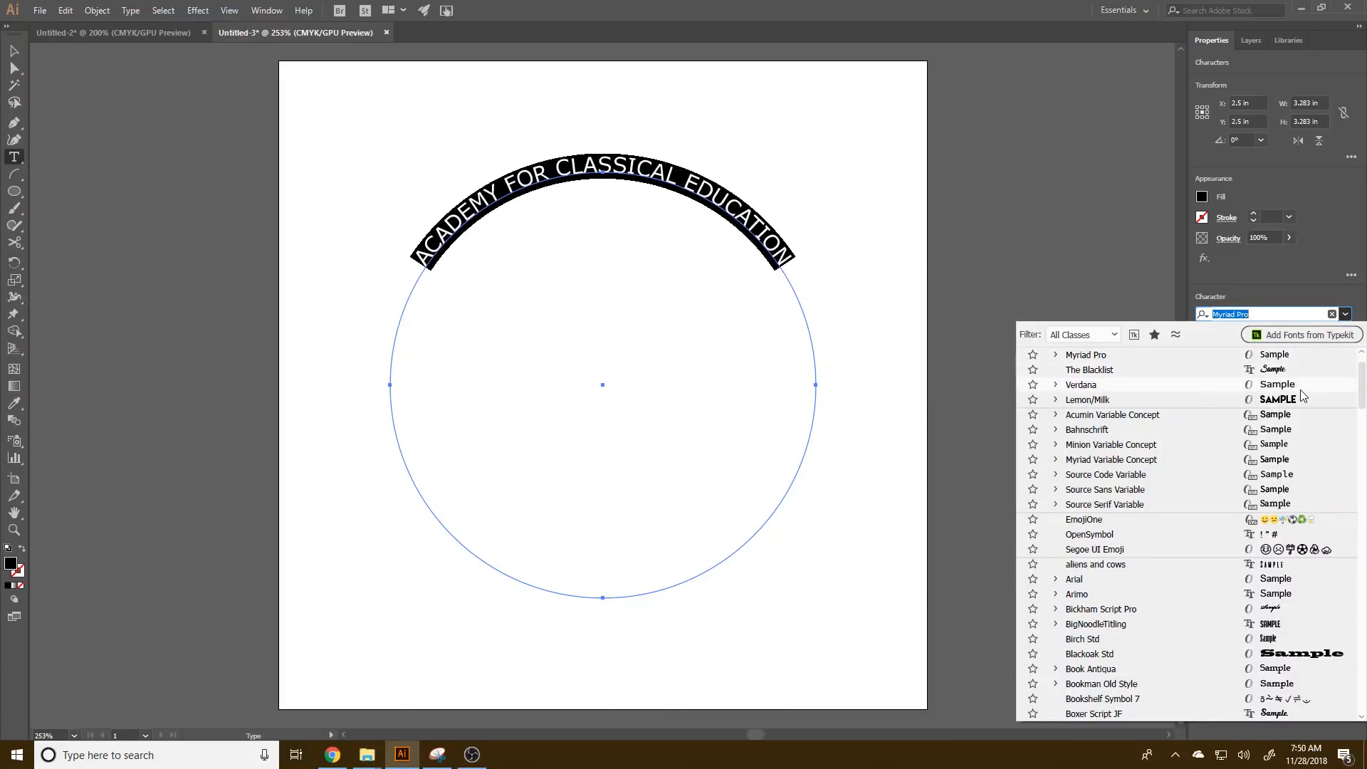
scroll(1256, 404, up, 1)
click(1251, 356)
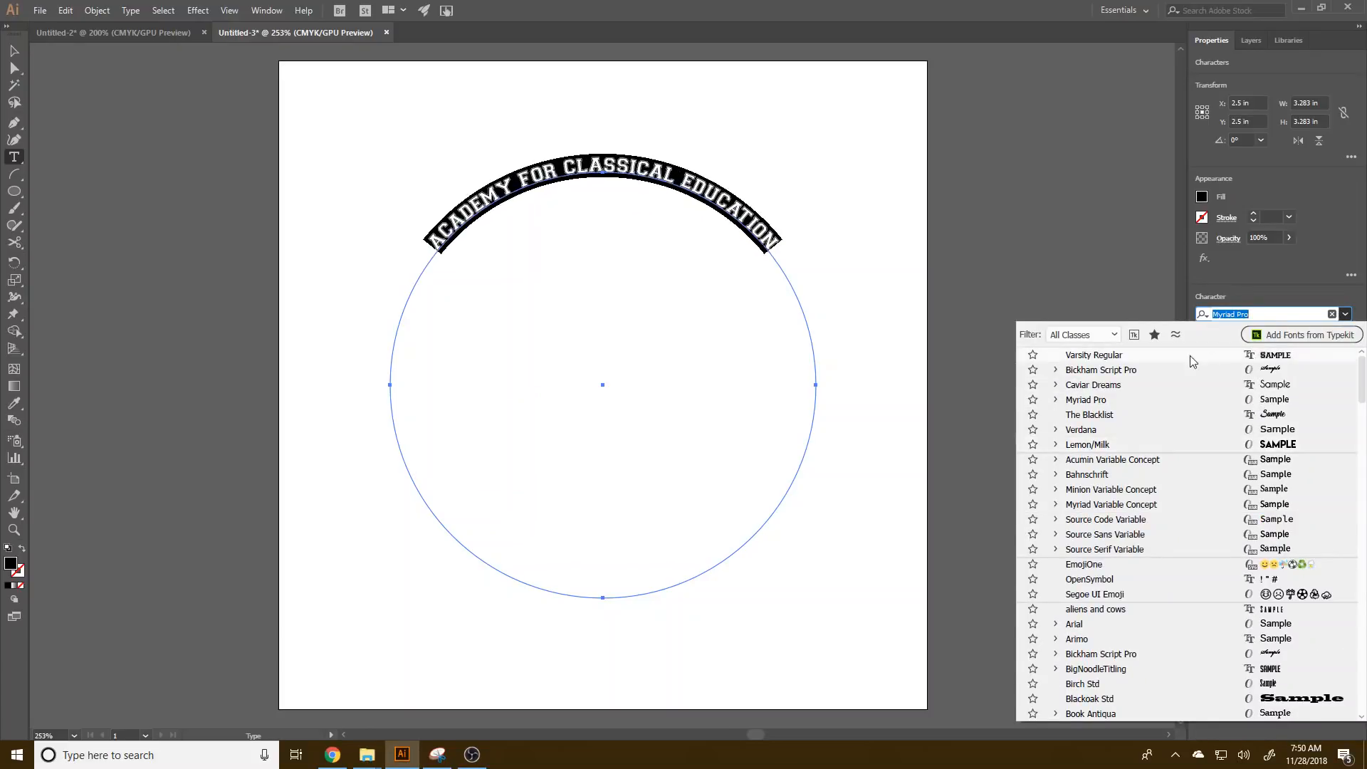
- Preview alternative fonts on the curved text, including Cooper Std, Stencil Std Bold and Postino Std, and choose Varsity Regular again
click(1343, 314)
scroll(1262, 548, down, 4)
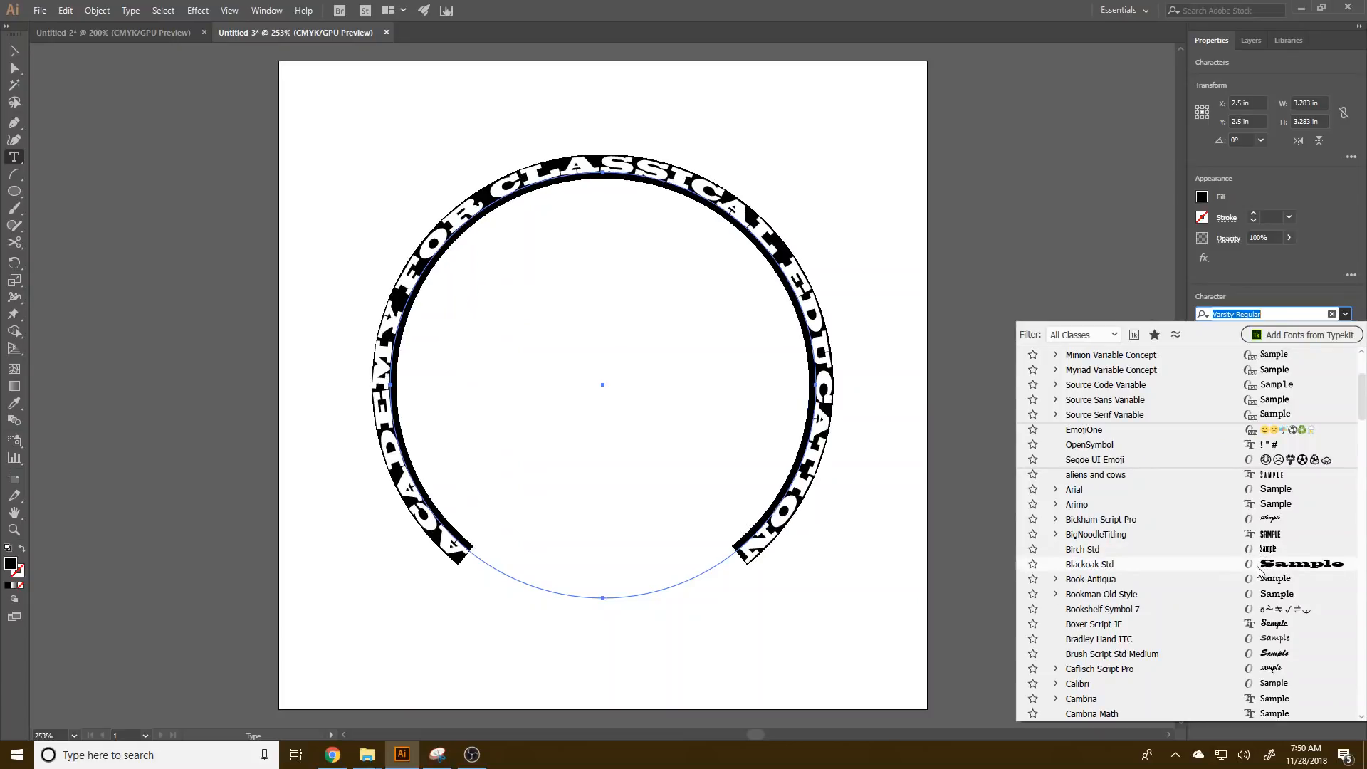
scroll(1256, 570, down, 4)
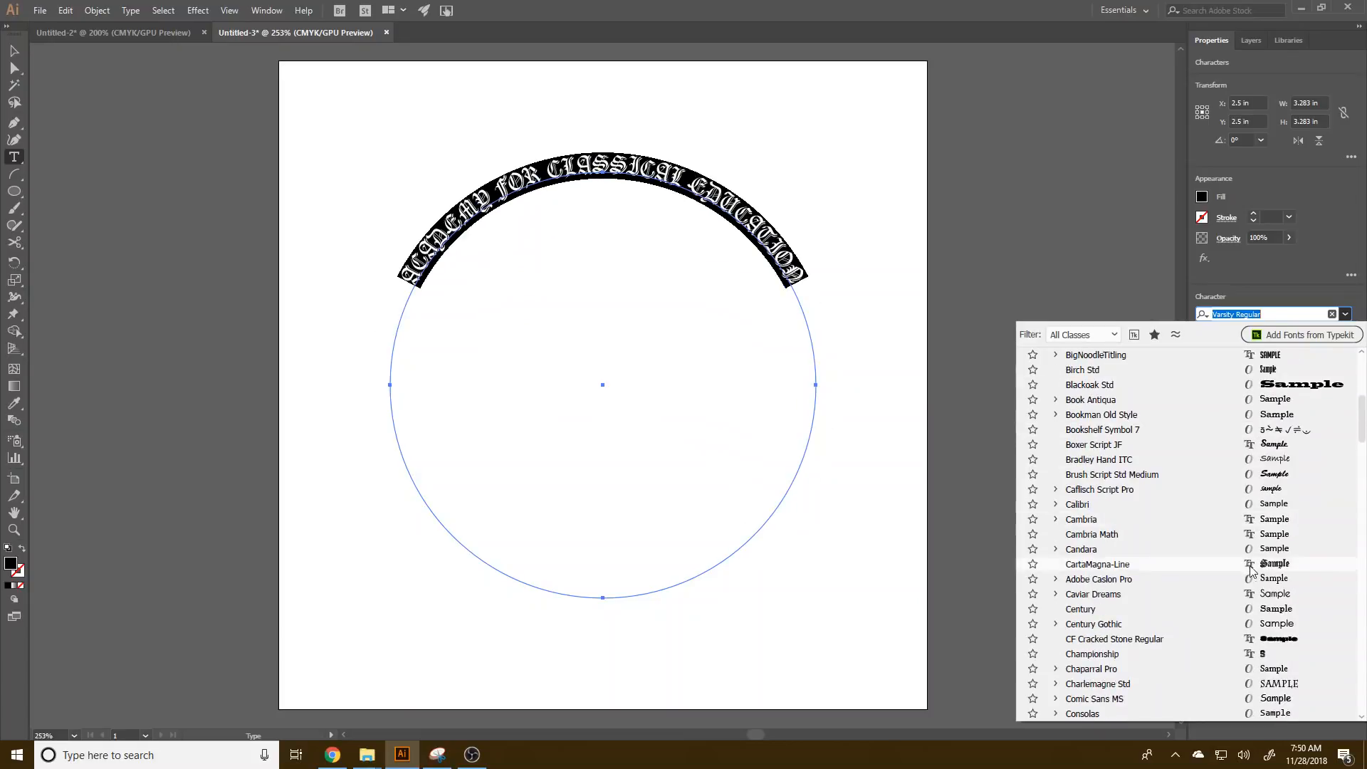
scroll(1250, 567, down, 2)
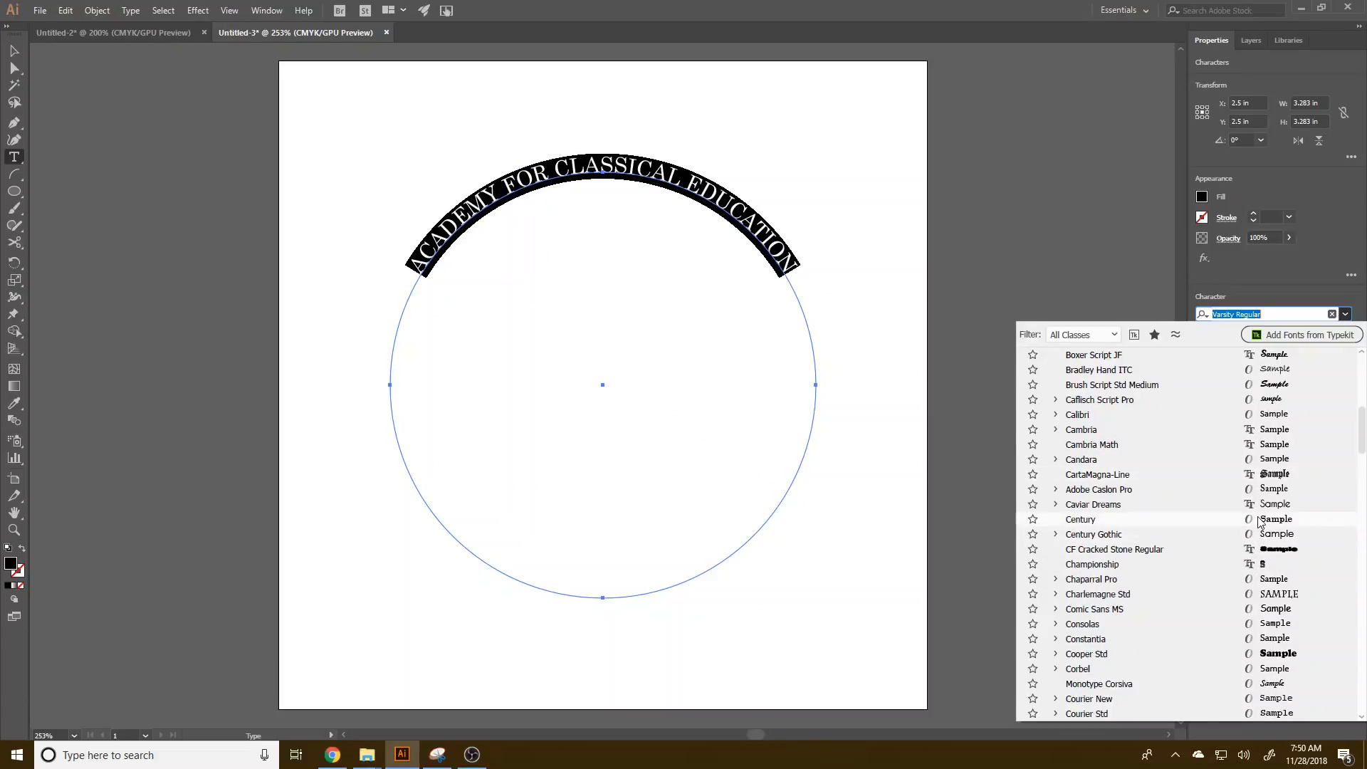
scroll(1260, 523, down, 2)
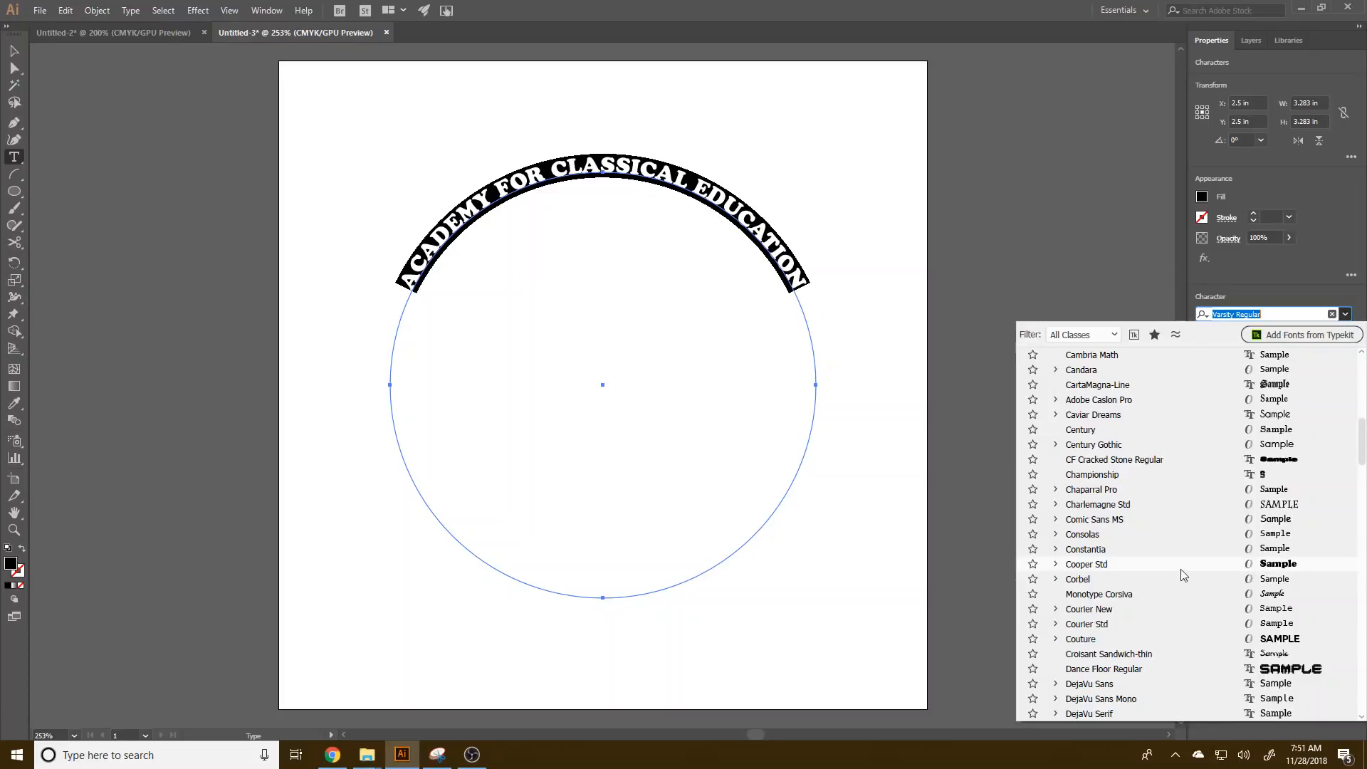
scroll(1102, 564, down, 1)
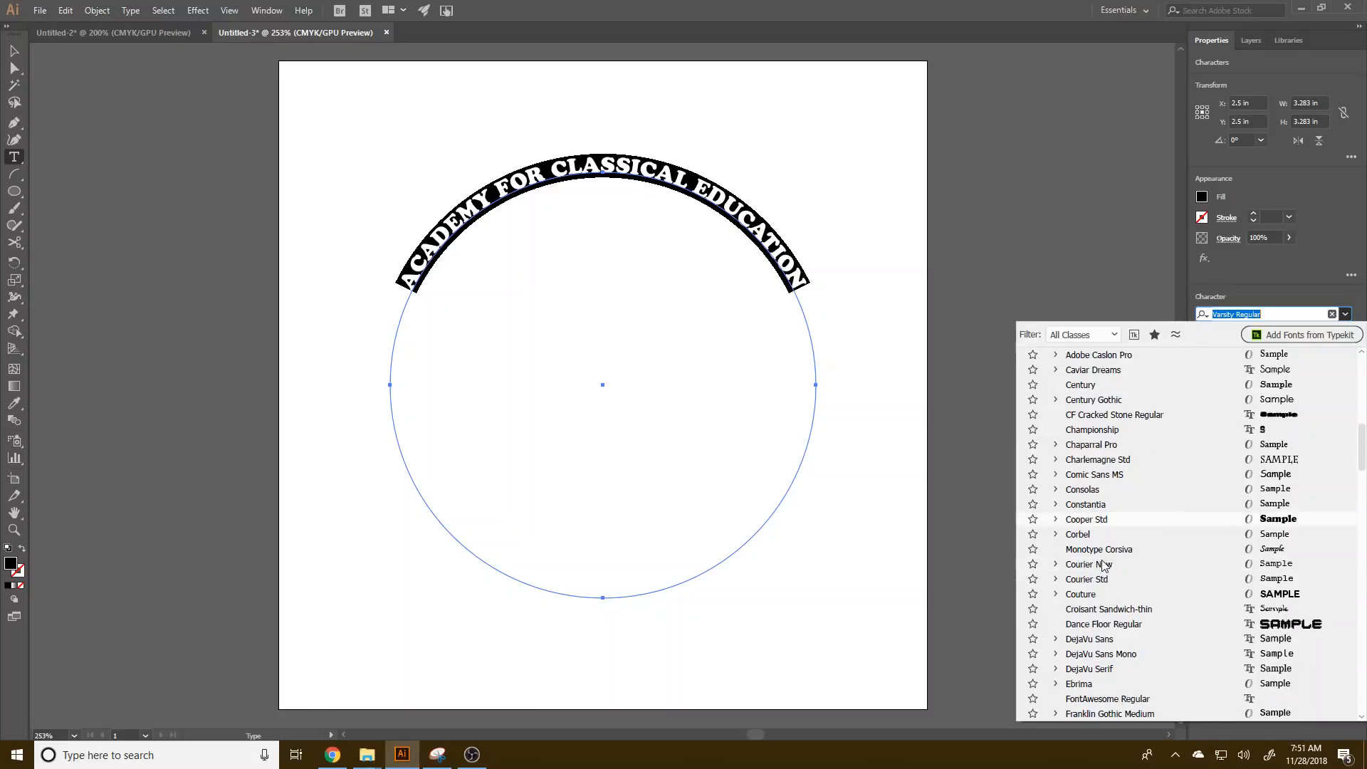
click(1058, 521)
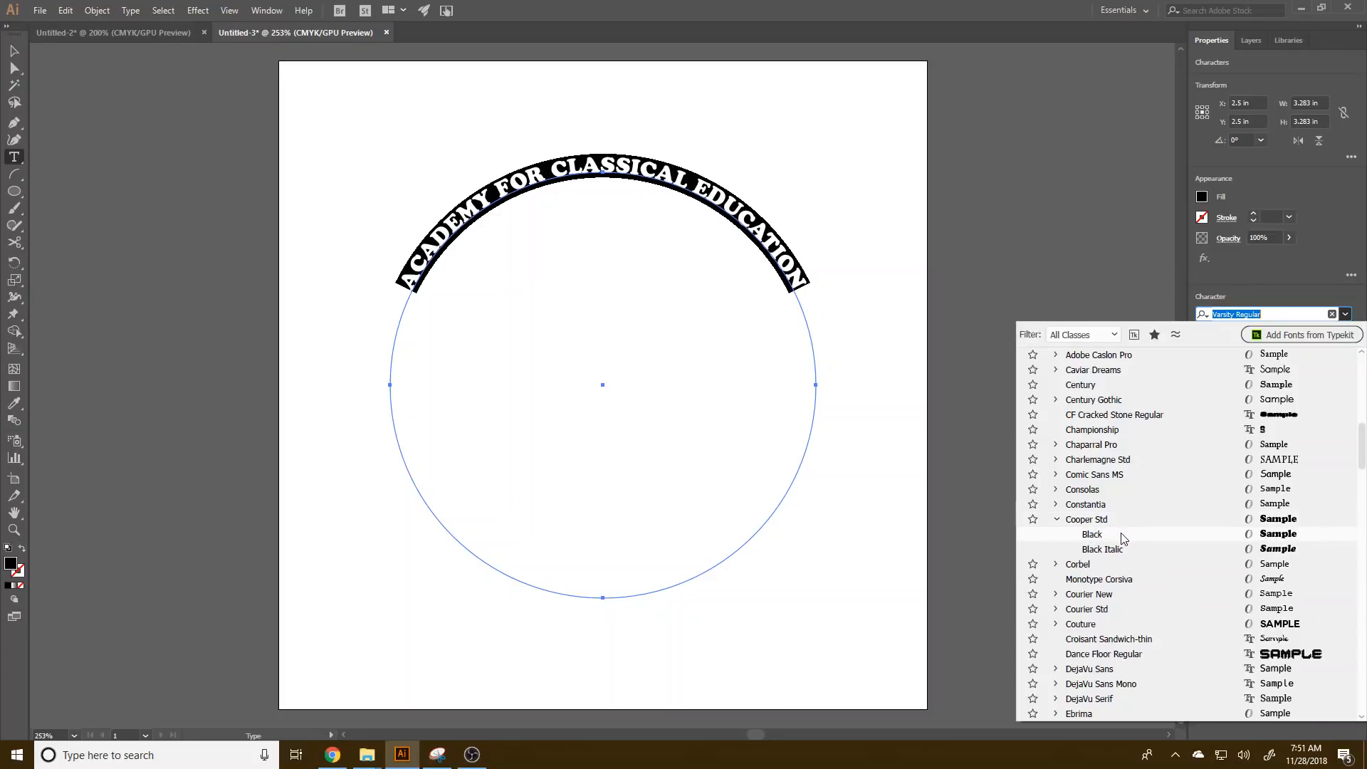
scroll(1124, 540, down, 1)
scroll(1134, 549, down, 1)
scroll(1137, 555, down, 1)
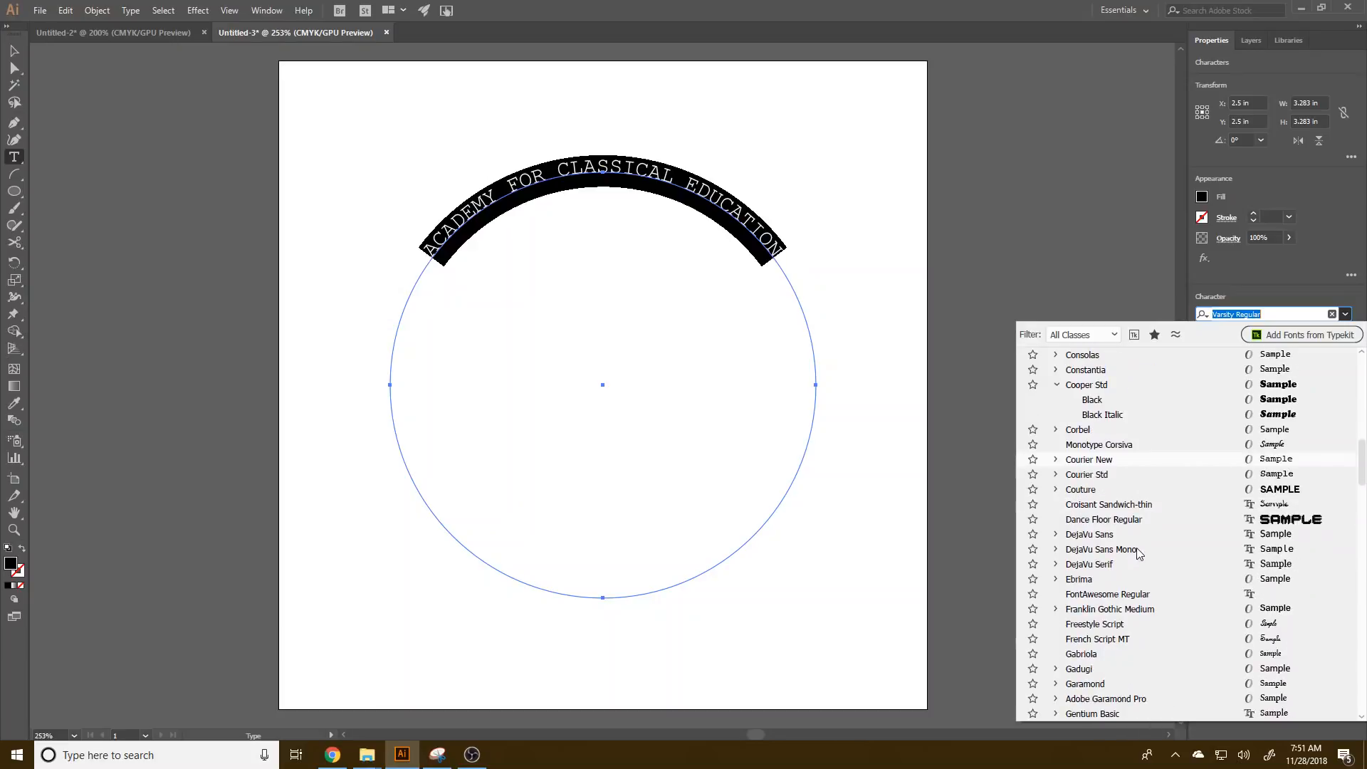
scroll(1140, 553, down, 8)
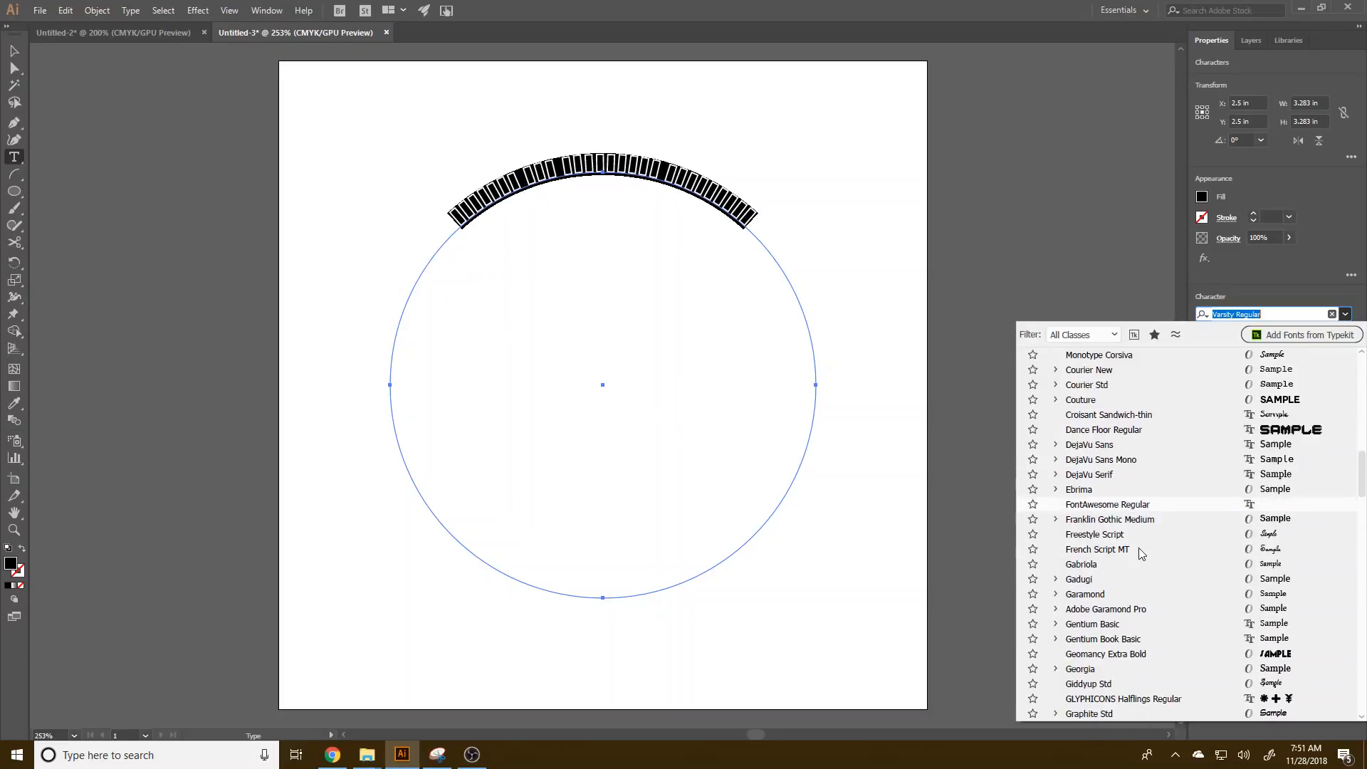
scroll(1142, 553, down, 1)
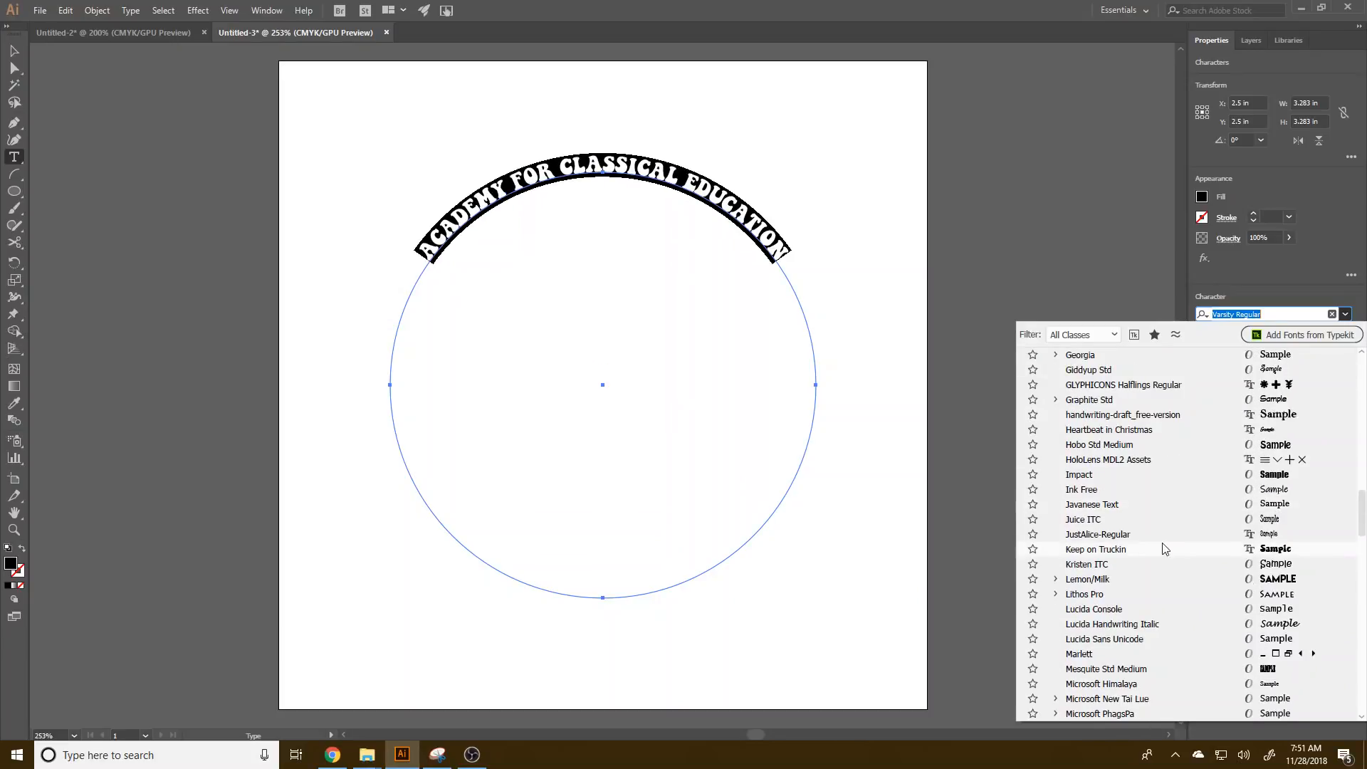
scroll(1165, 549, down, 2)
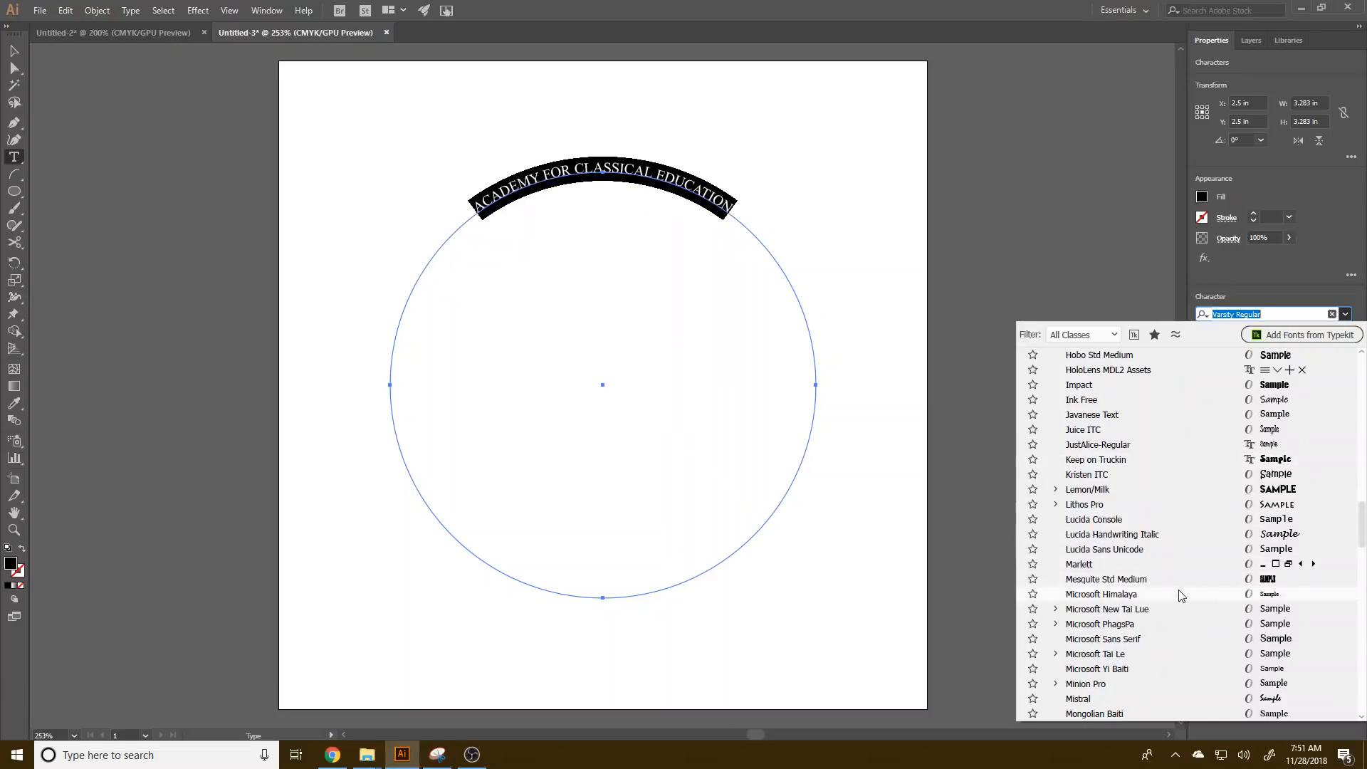
scroll(1176, 582, down, 6)
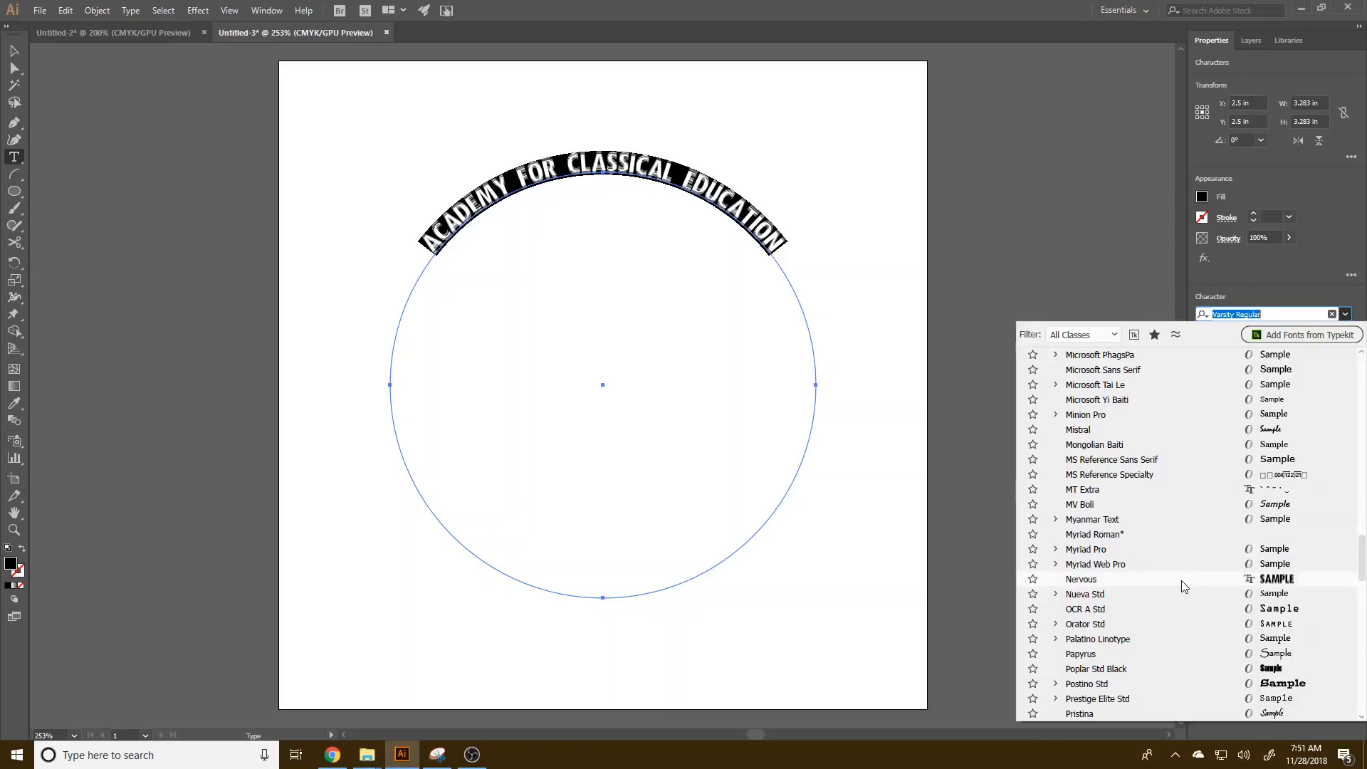
scroll(1181, 578, down, 2)
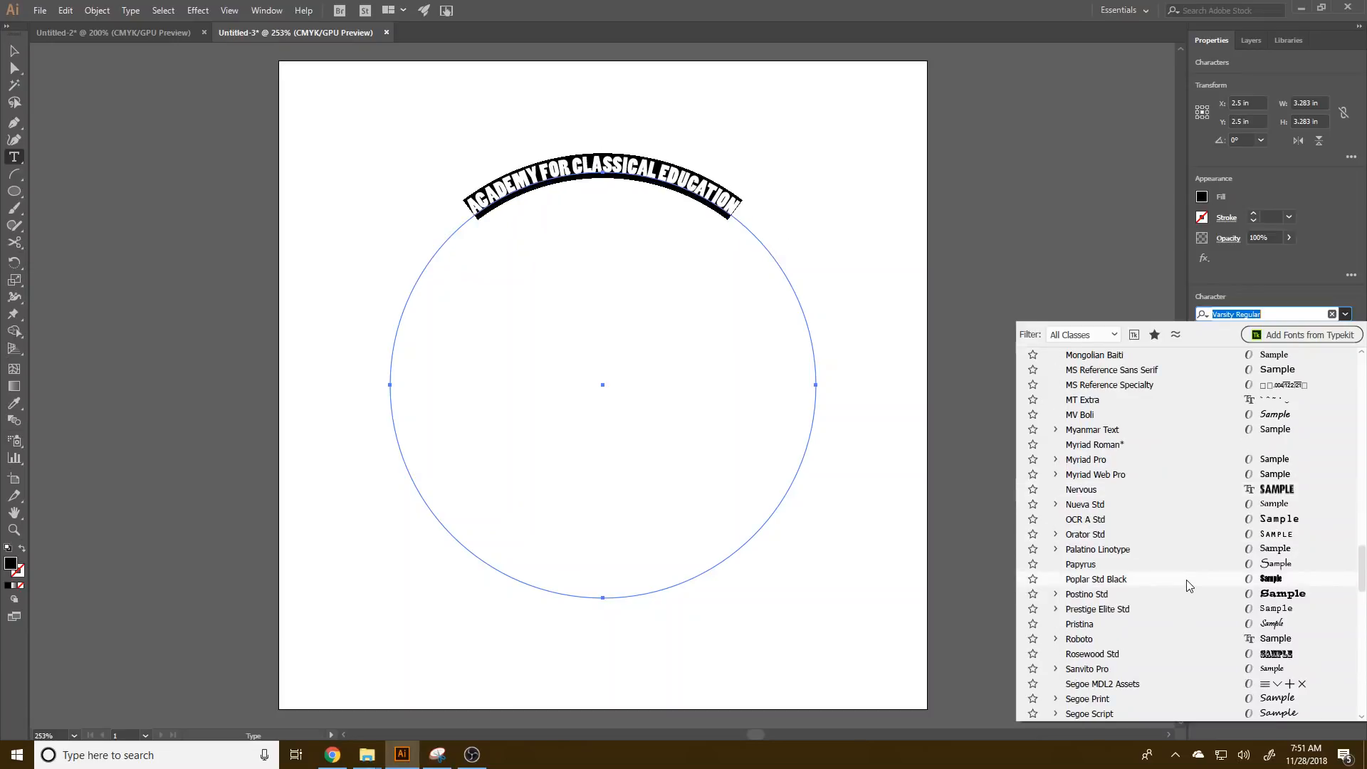
scroll(1186, 579, down, 4)
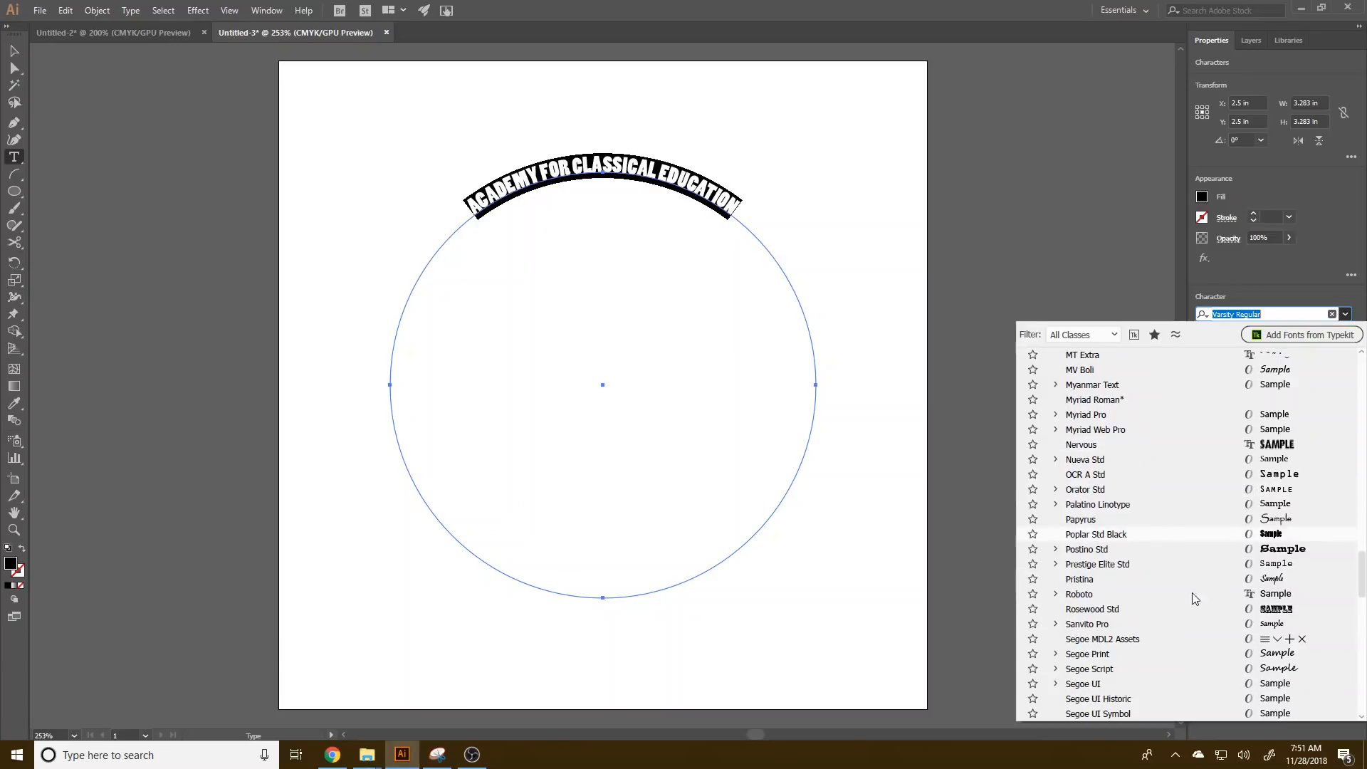
scroll(1210, 606, down, 2)
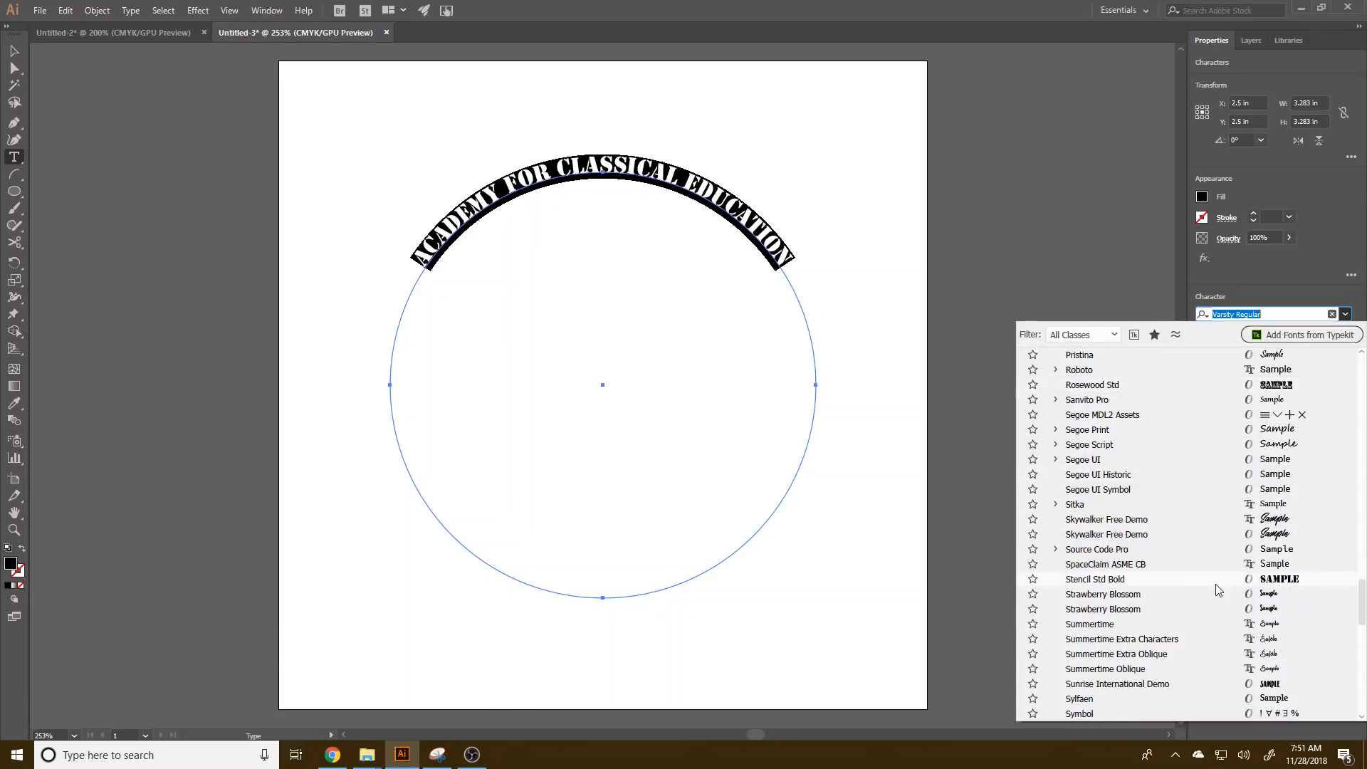
scroll(1214, 582, down, 1)
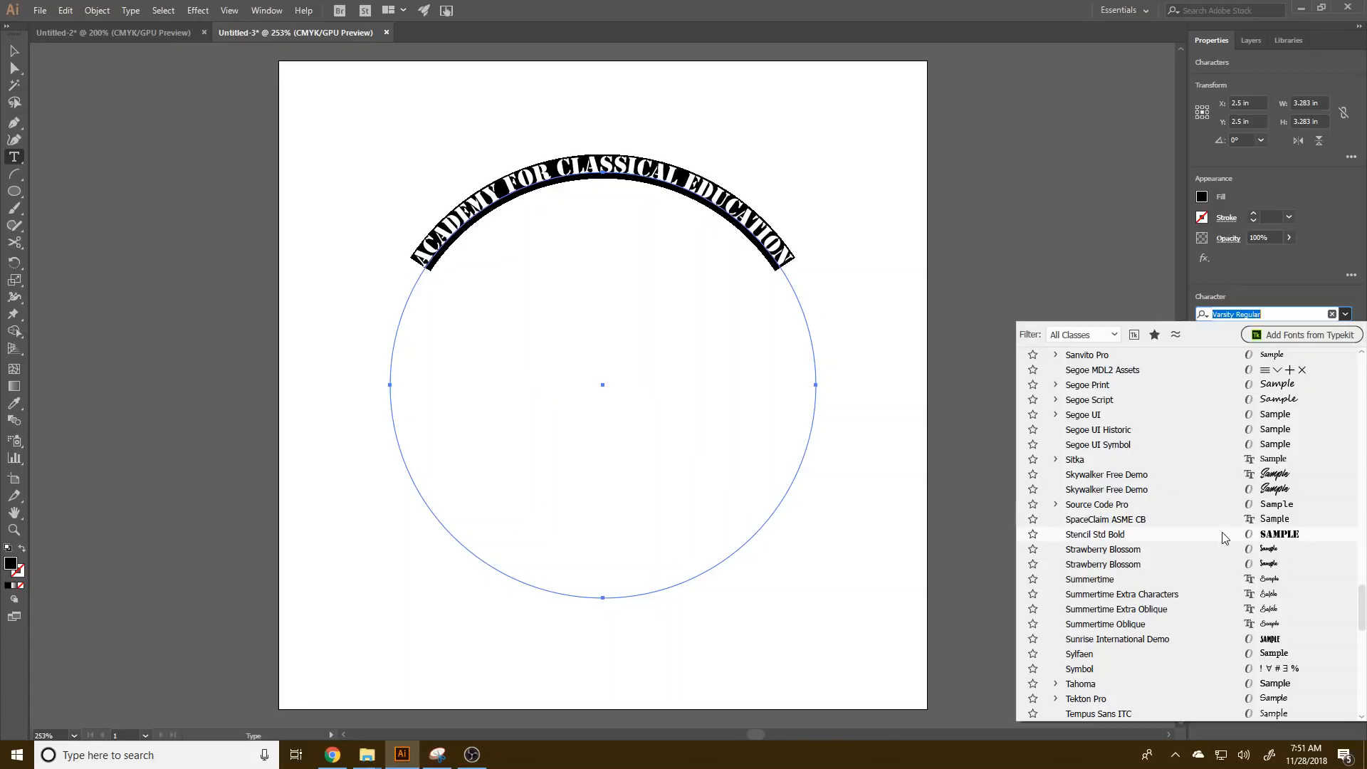
scroll(1233, 639, down, 5)
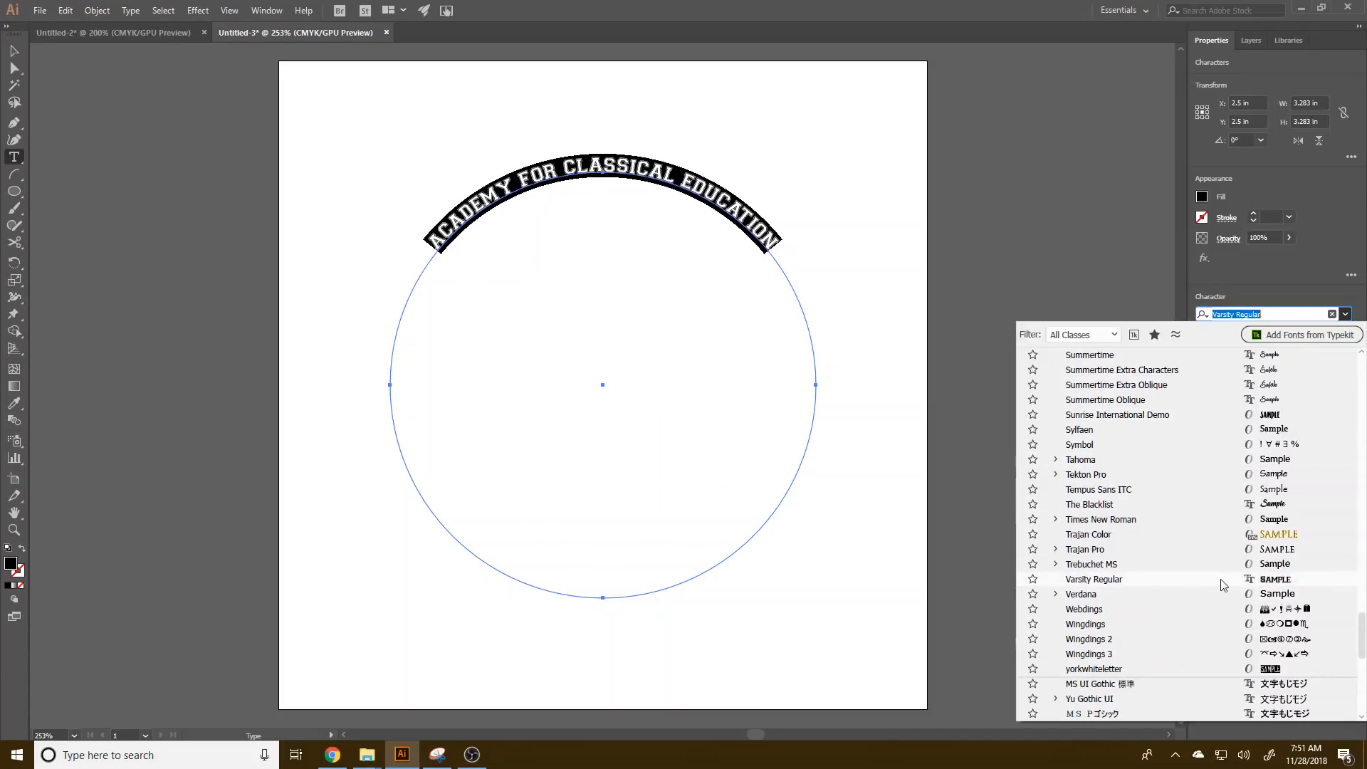
scroll(1223, 598, down, 2)
scroll(1223, 598, down, 8)
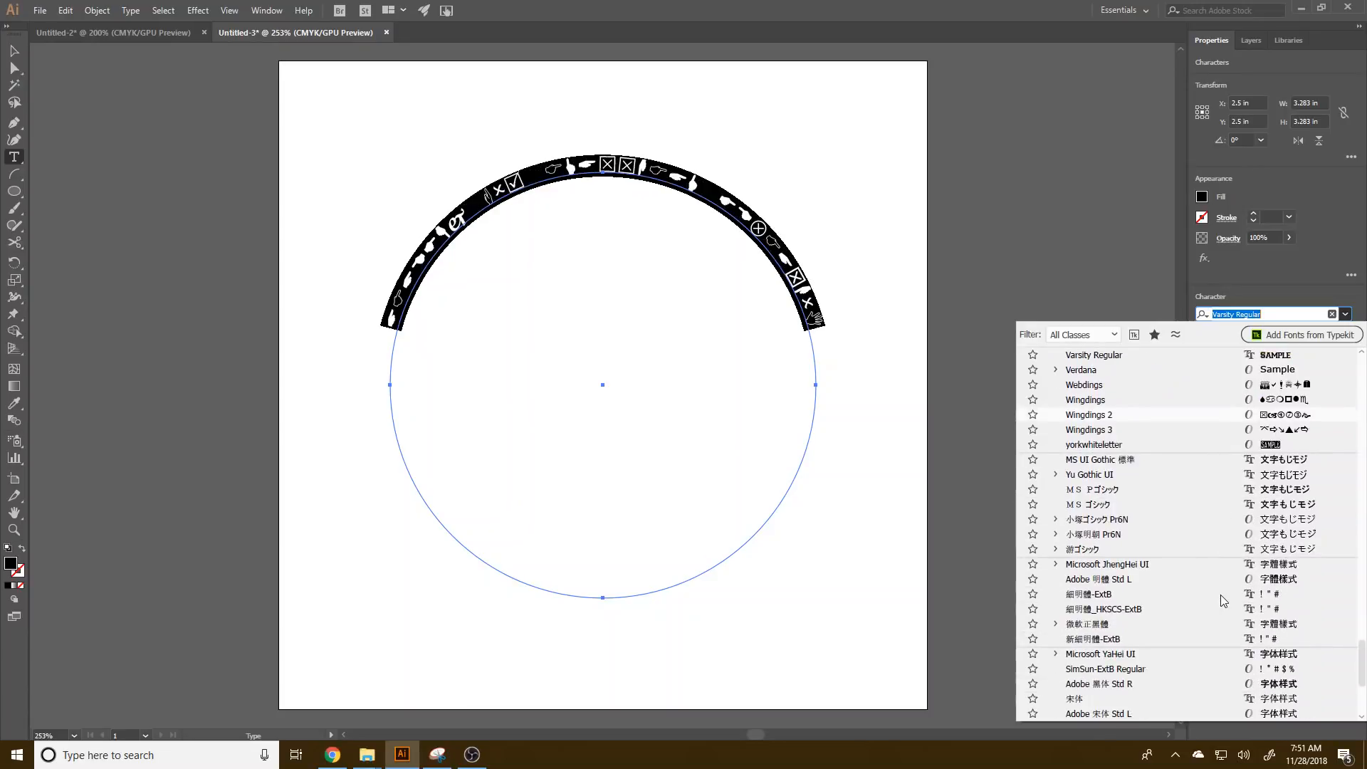
scroll(1224, 598, up, 9)
scroll(1223, 595, up, 5)
scroll(1215, 588, up, 2)
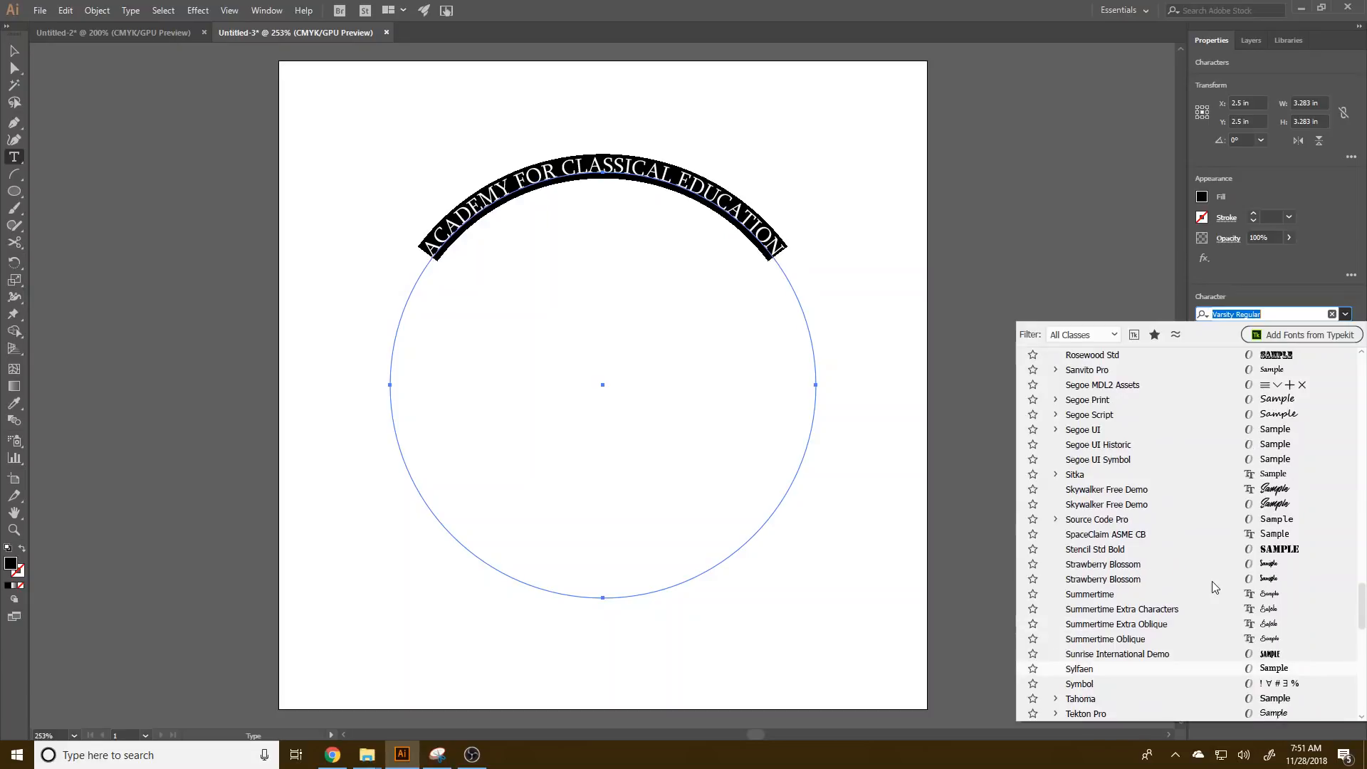
scroll(1207, 560, up, 4)
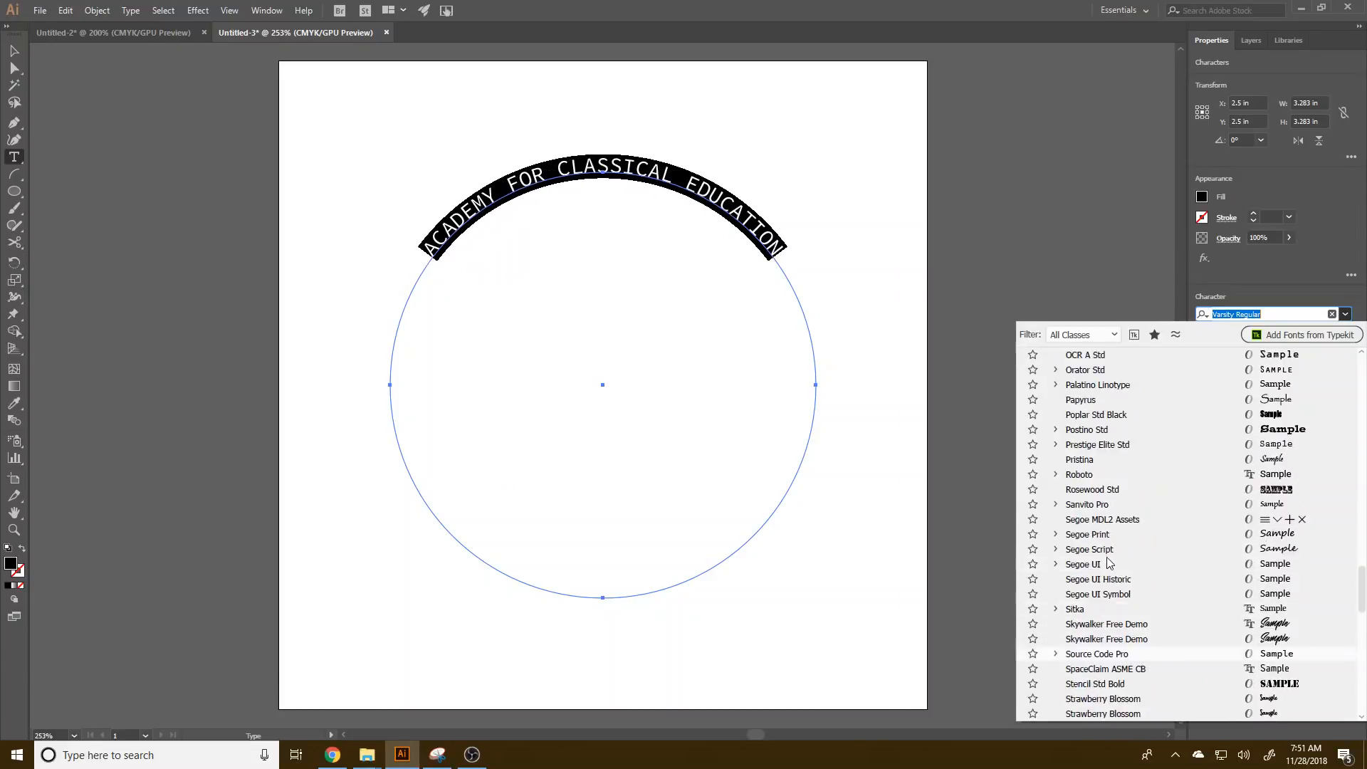
scroll(1098, 559, up, 1)
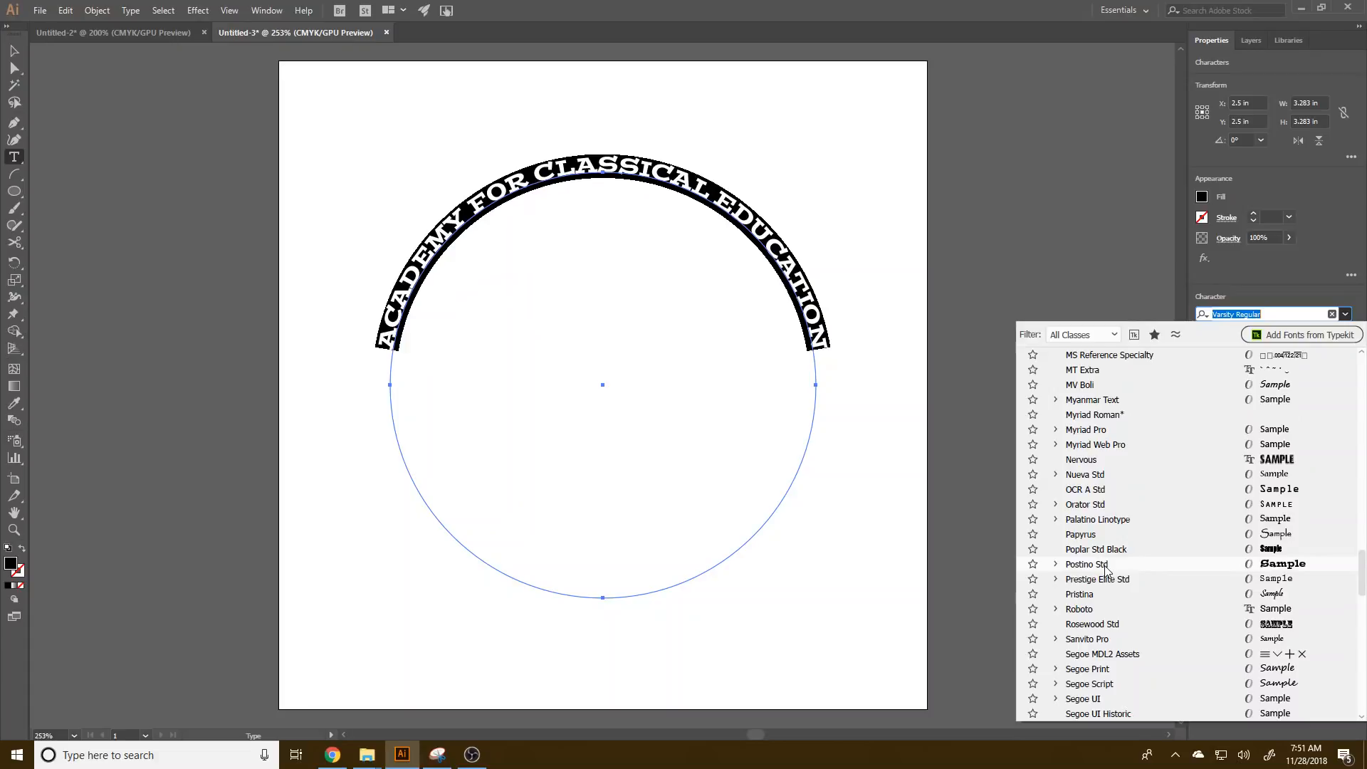
scroll(1106, 568, up, 15)
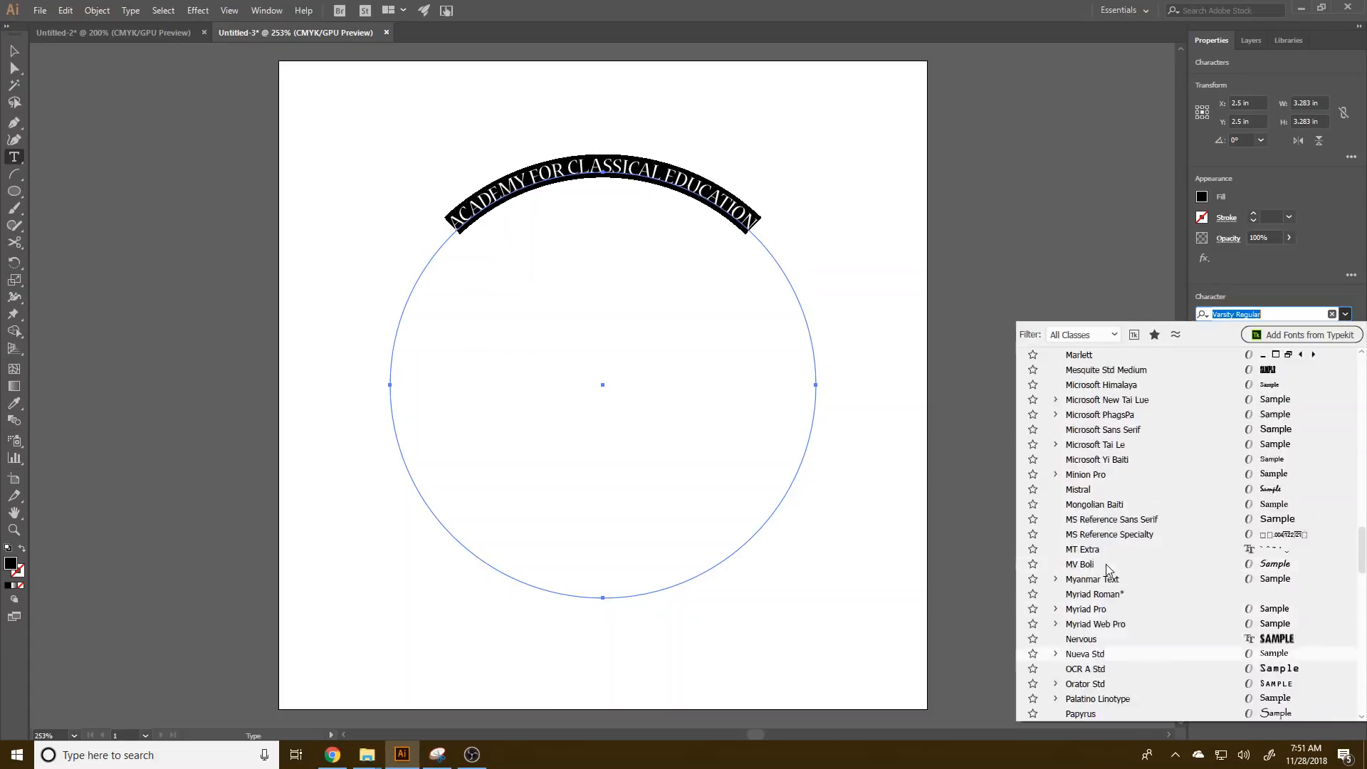
scroll(1162, 630, down, 3)
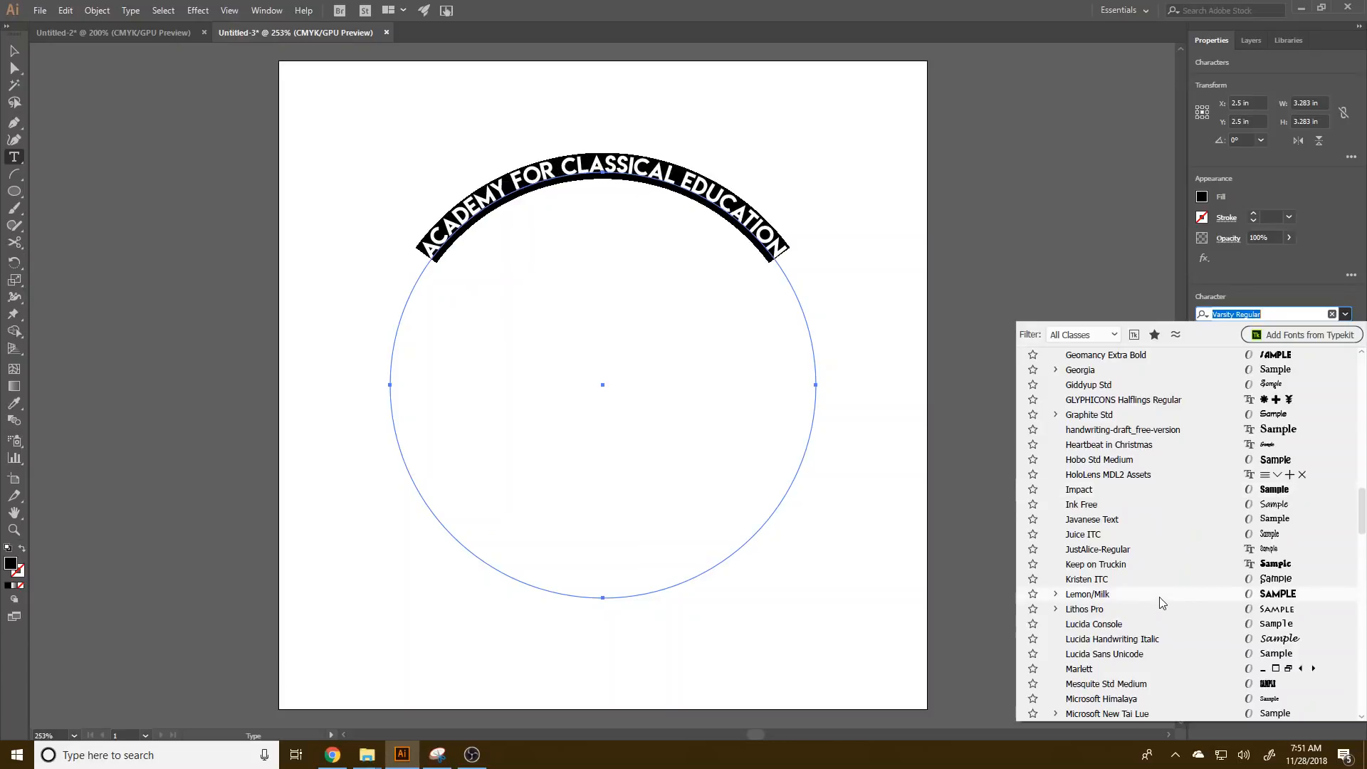
scroll(1127, 585, up, 4)
scroll(1128, 588, up, 6)
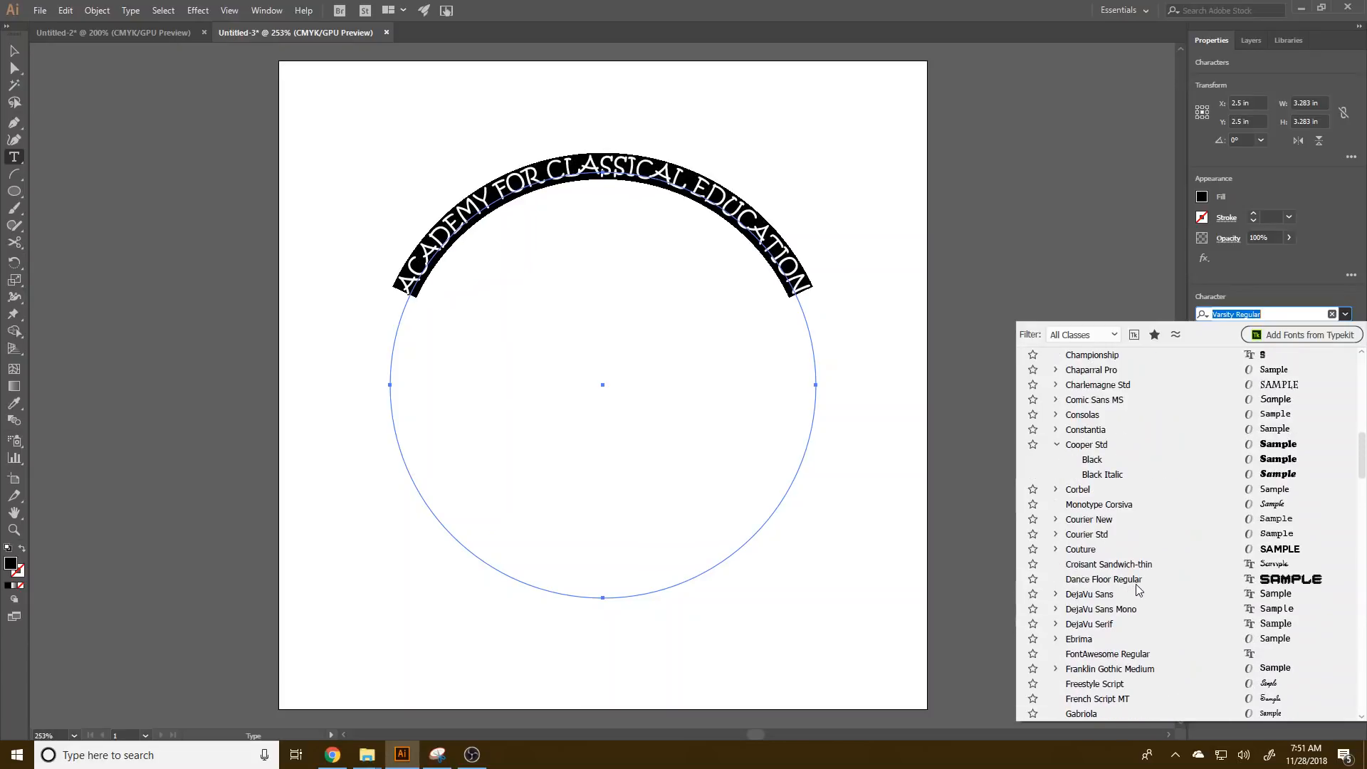
scroll(1137, 588, up, 15)
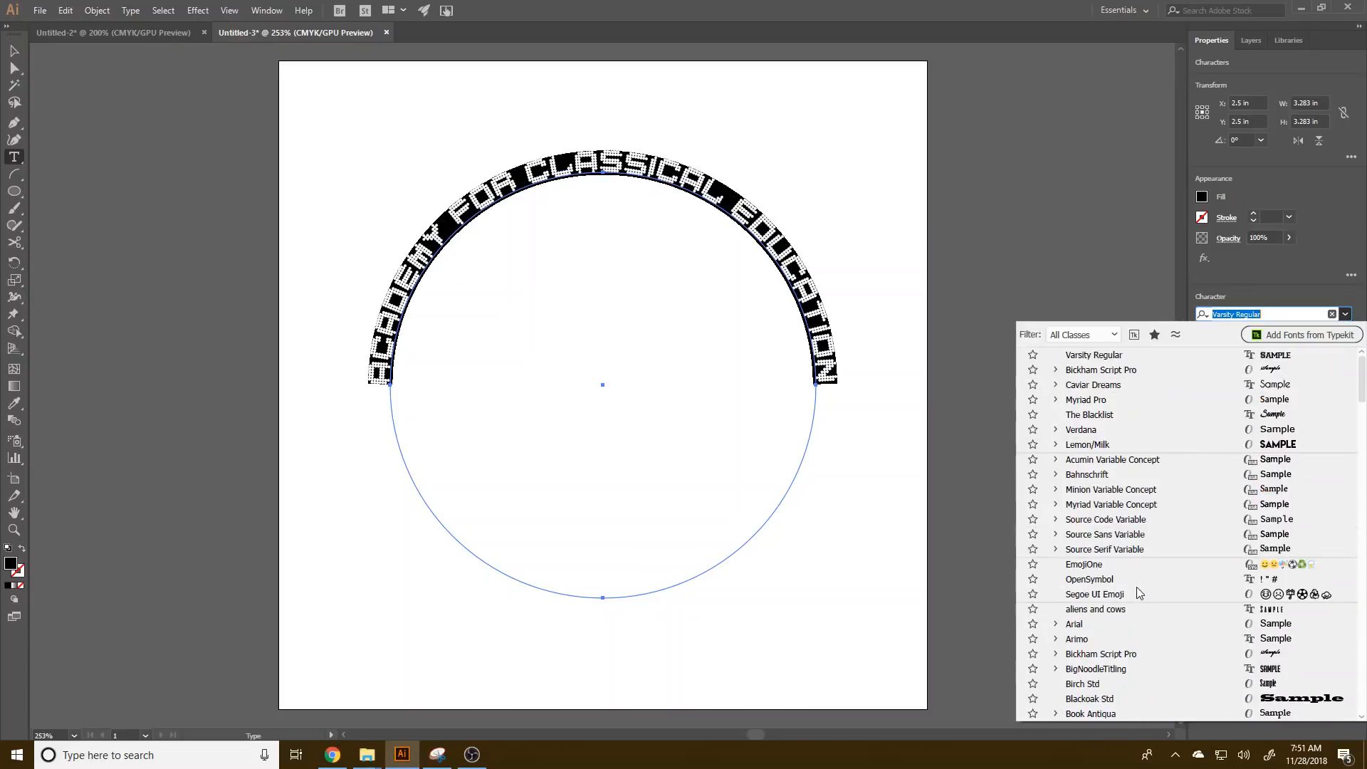
click(1115, 359)
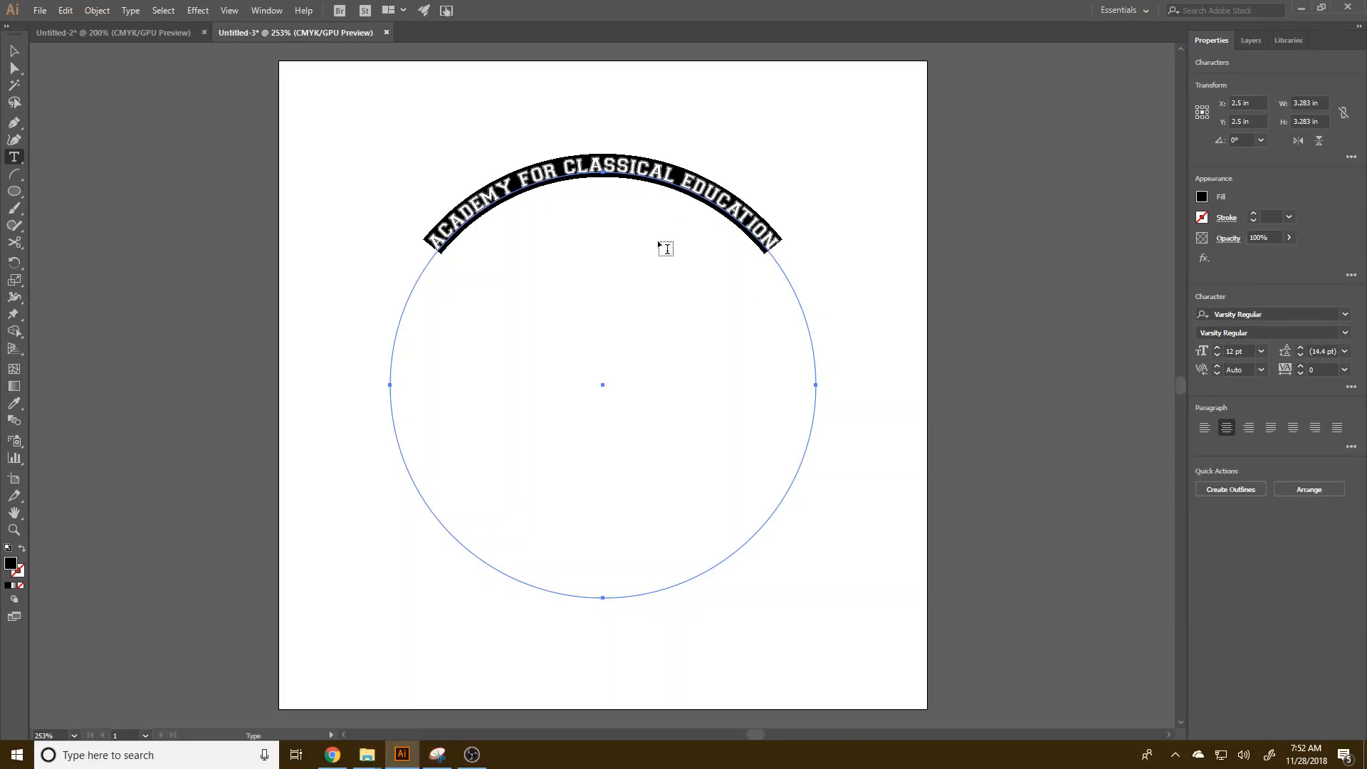
- Replace the whole curved text by retyping "ACADEMY FOR CLASSICAL EDUCATION" in Varsity Regular's solid letterforms without the outline
scroll(611, 260, up, 4)
scroll(611, 259, up, 1)
drag(553, 166, 689, 469)
key(ctrl+z)
scroll(623, 409, down, 3)
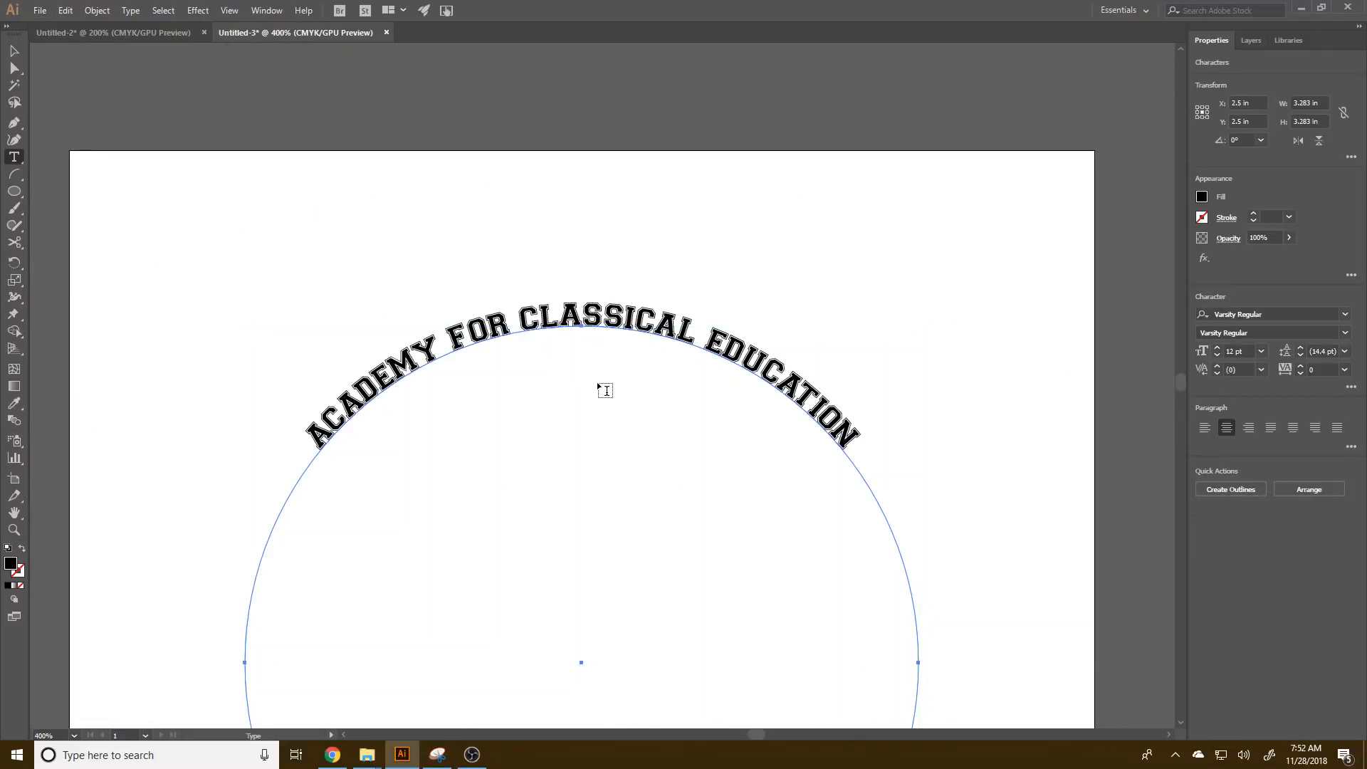
key(ctrl+a)
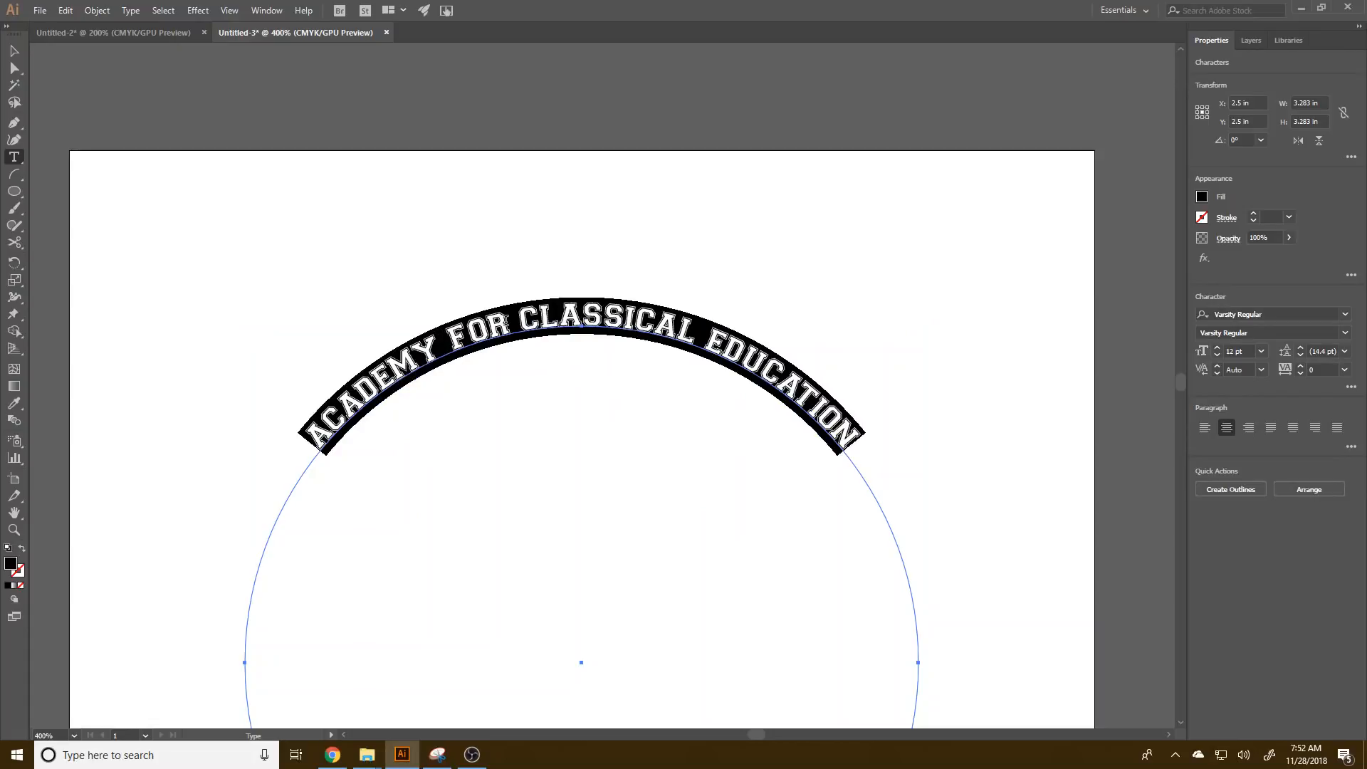
text(S)
key(BackSpace)
text(ACADE)
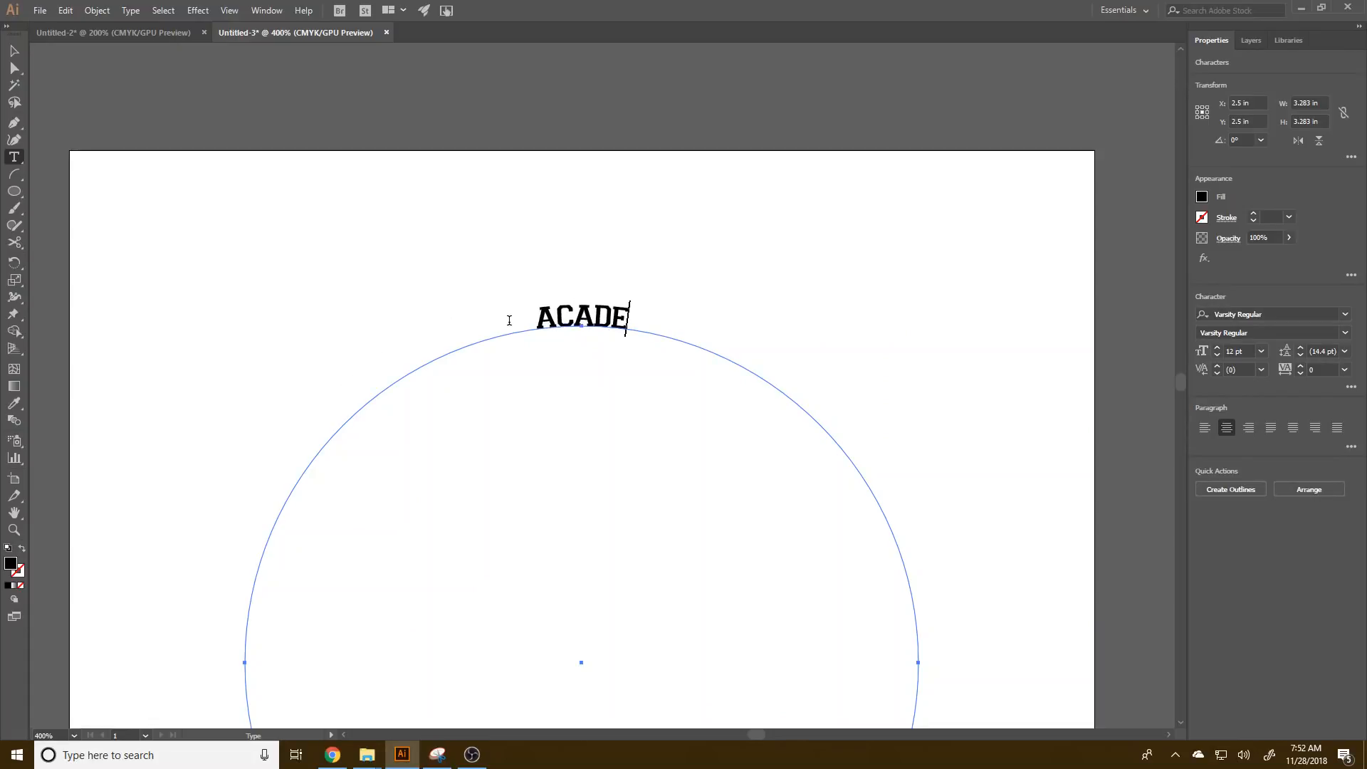
text(MY FOR CLASSICAL DE)
key(BackSpace)
key(BackSpace)
text(ECU)
key(BackSpace)
text(UC)
key(BackSpace)
key(BackSpace)
key(BackSpace)
text(DUCATION)
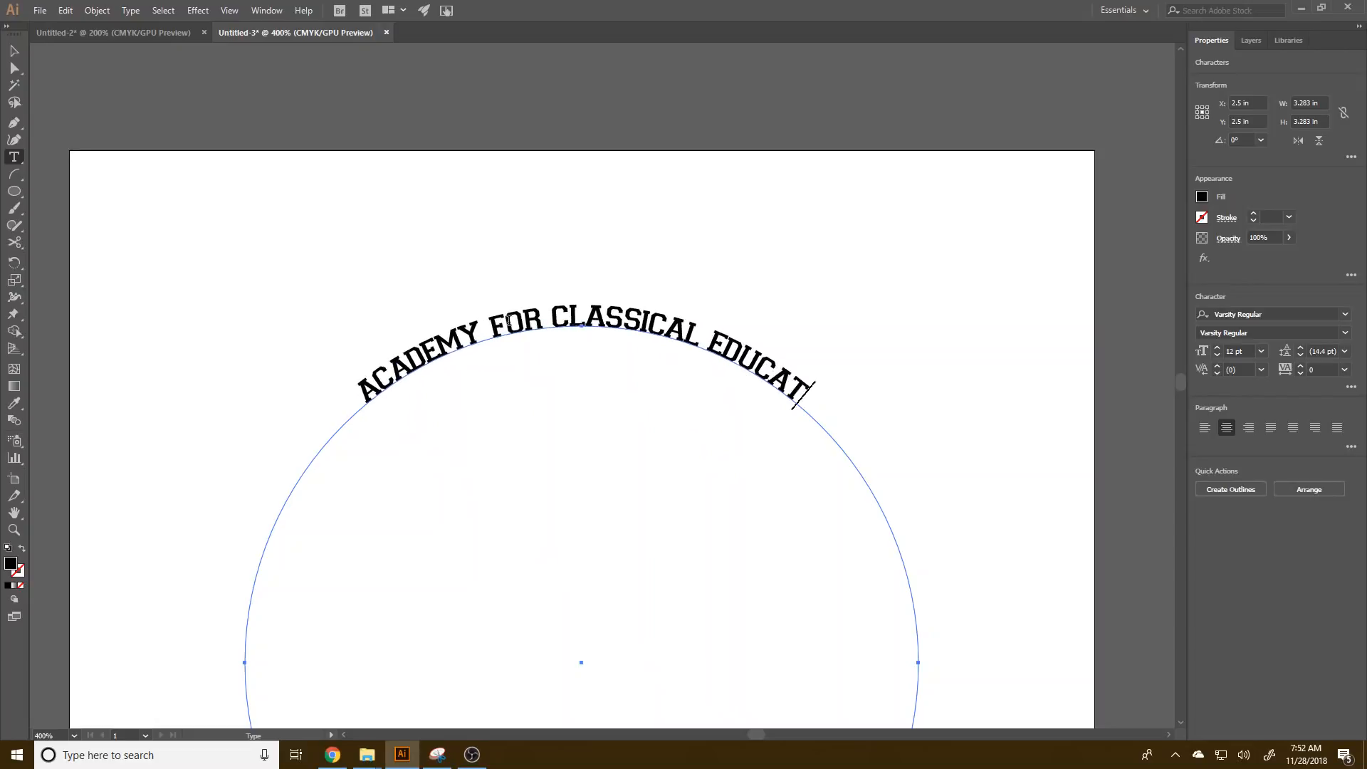
- Set the font size of the whole curved text to 18 pt and finish text editing with the Selection tool
double_click(621, 322)
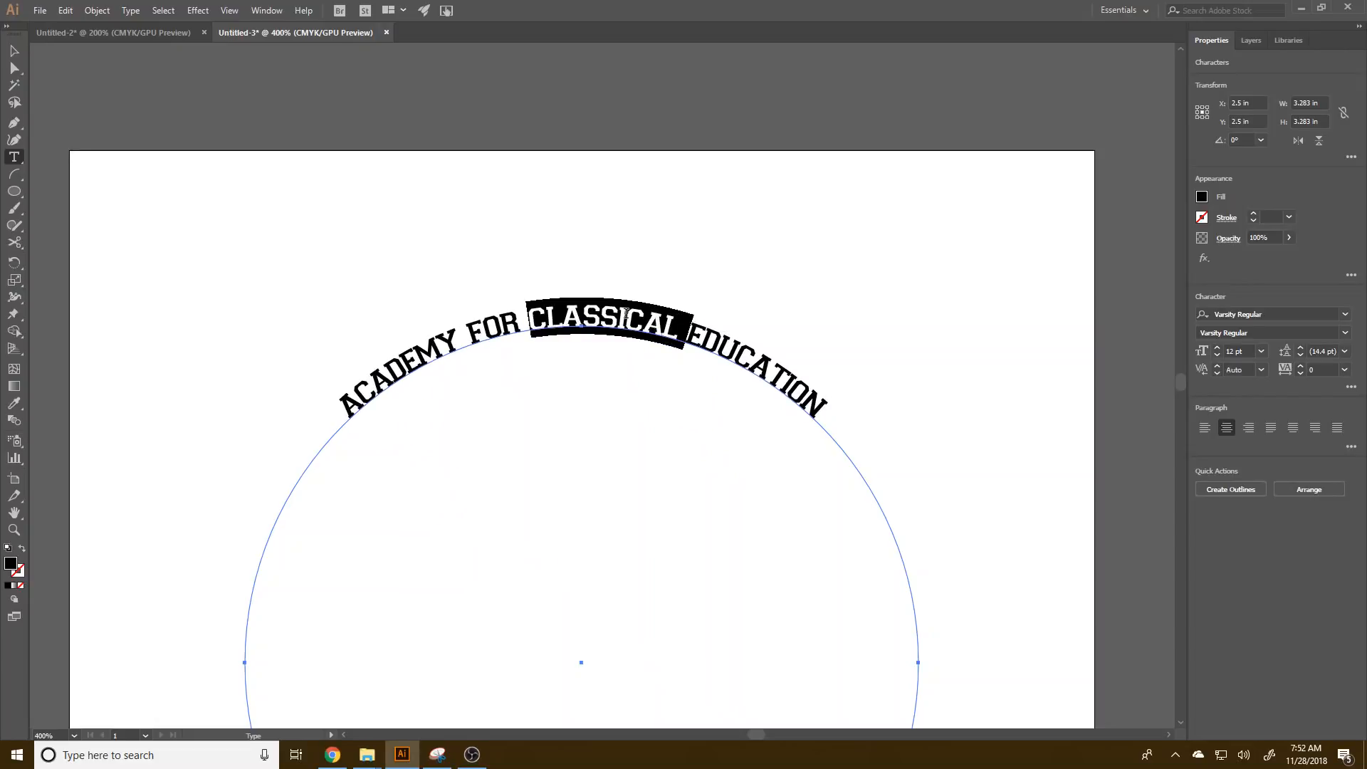
key(ctrl+a)
click(1272, 337)
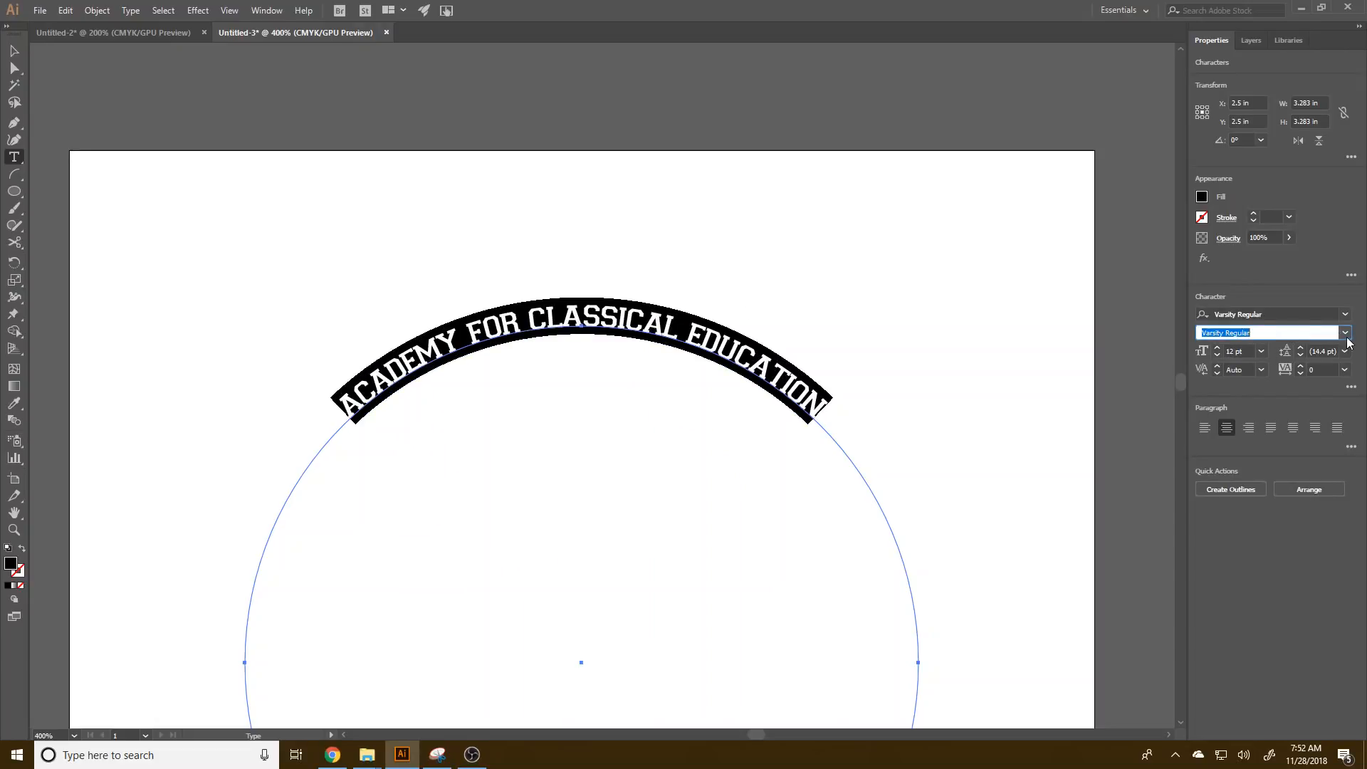
click(1261, 351)
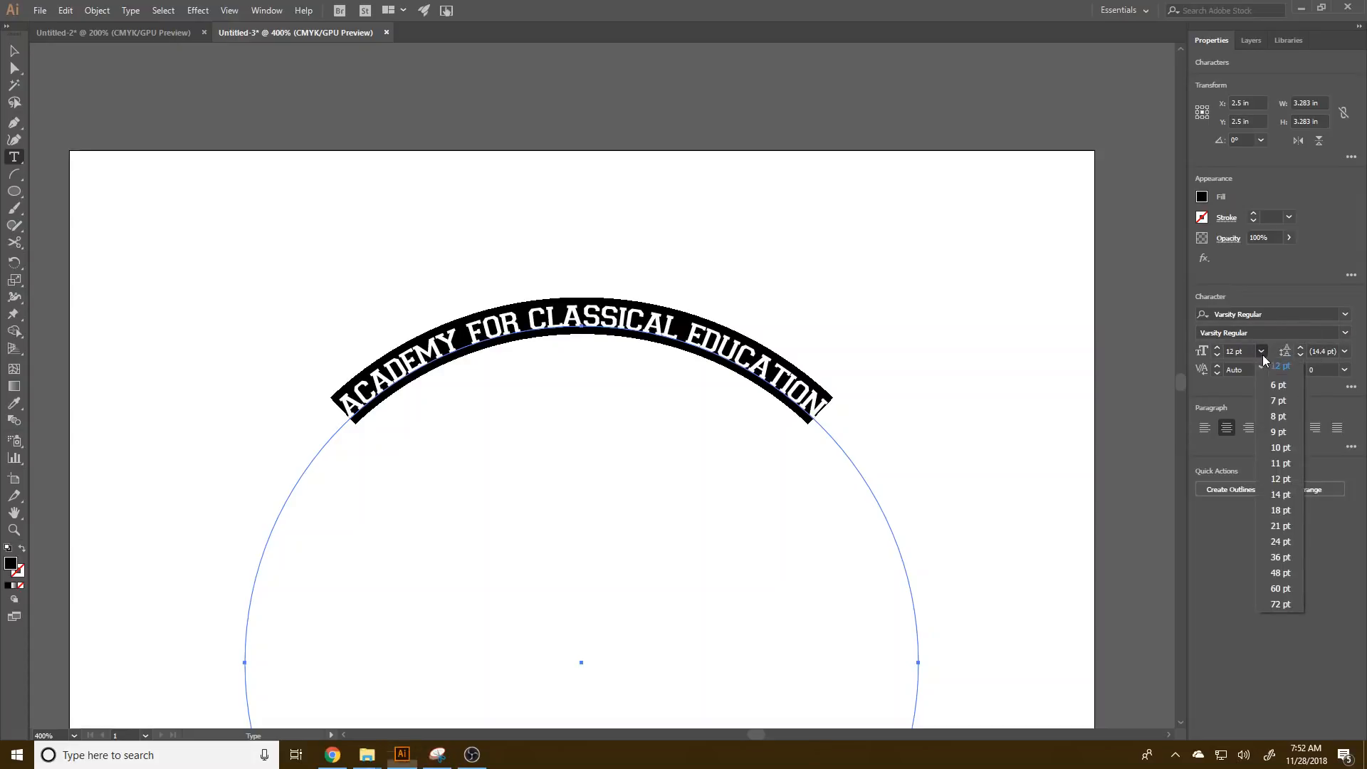
click(1287, 517)
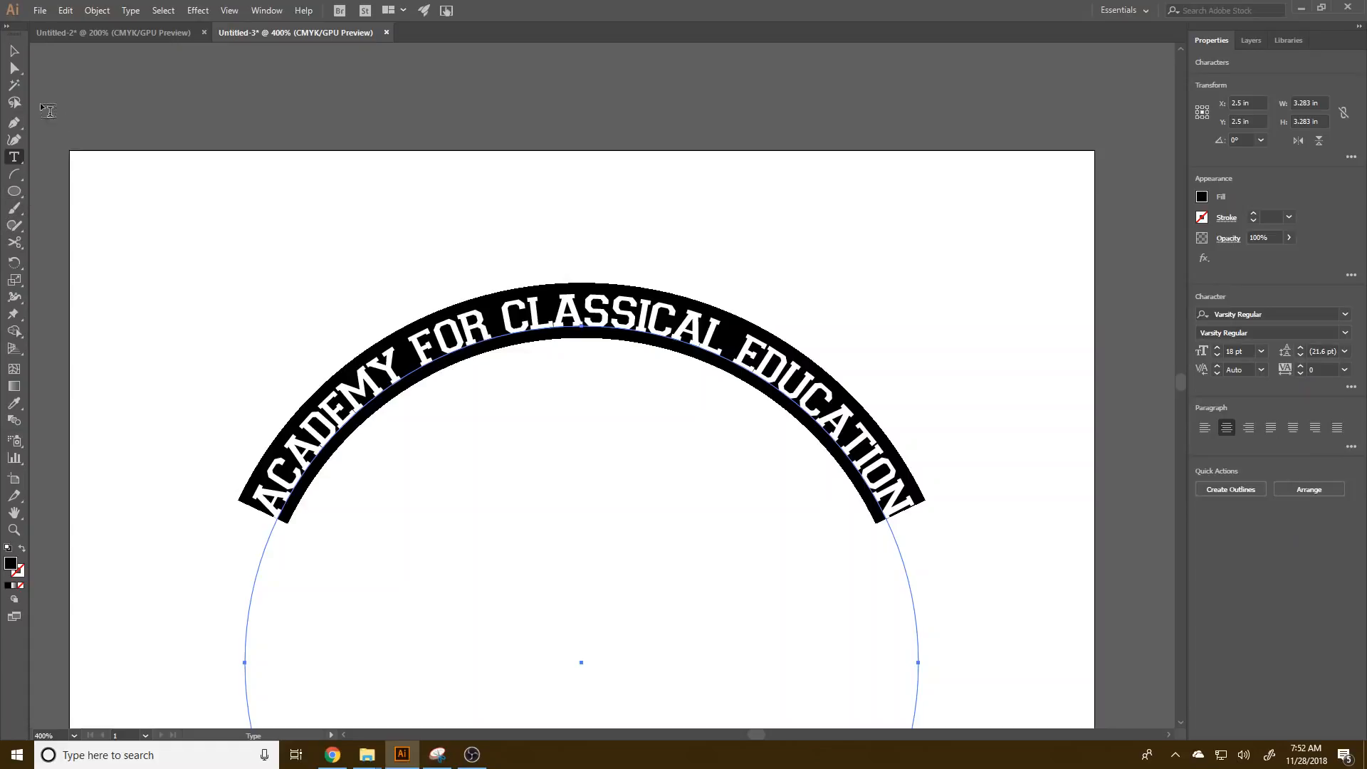
click(14, 52)
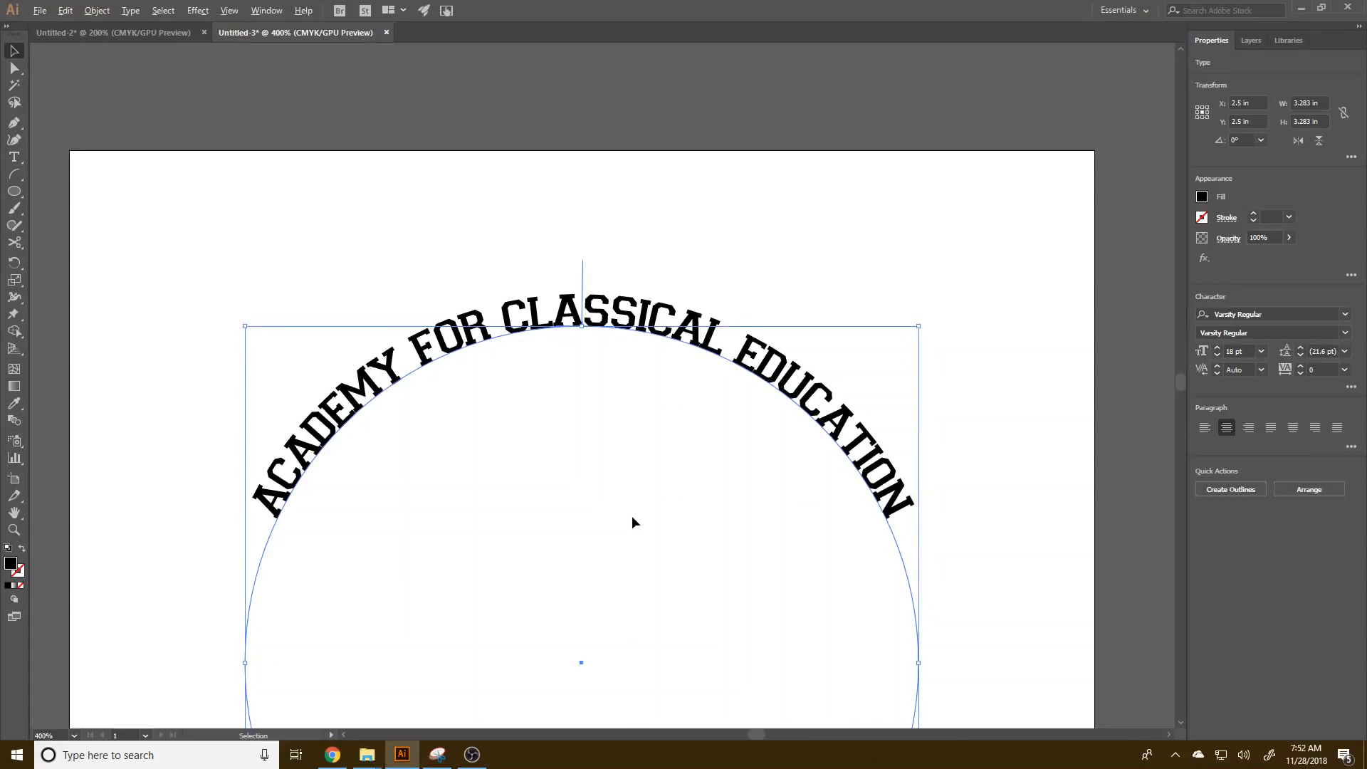
scroll(631, 516, down, 3)
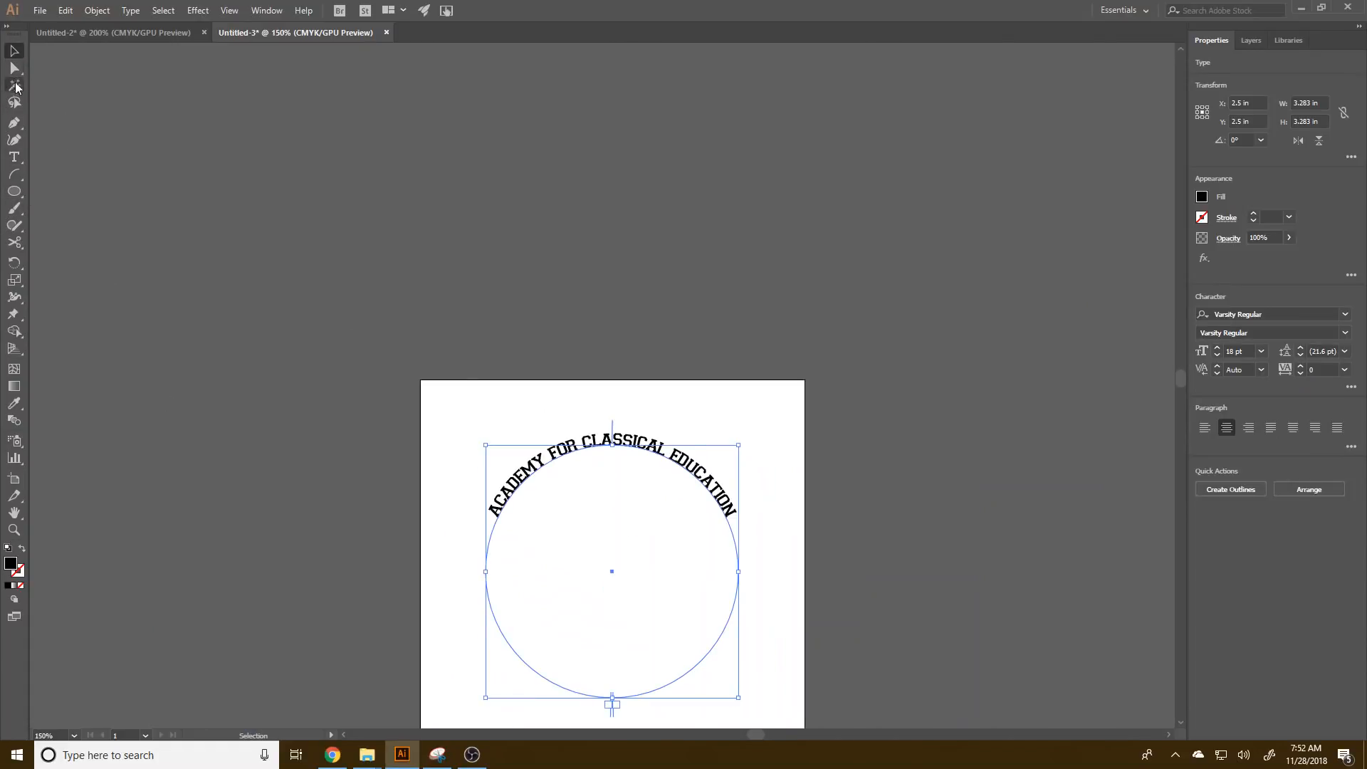
- Draw a circle about 3.6 in wide from the same center as the text circle, with no fill
click(19, 193)
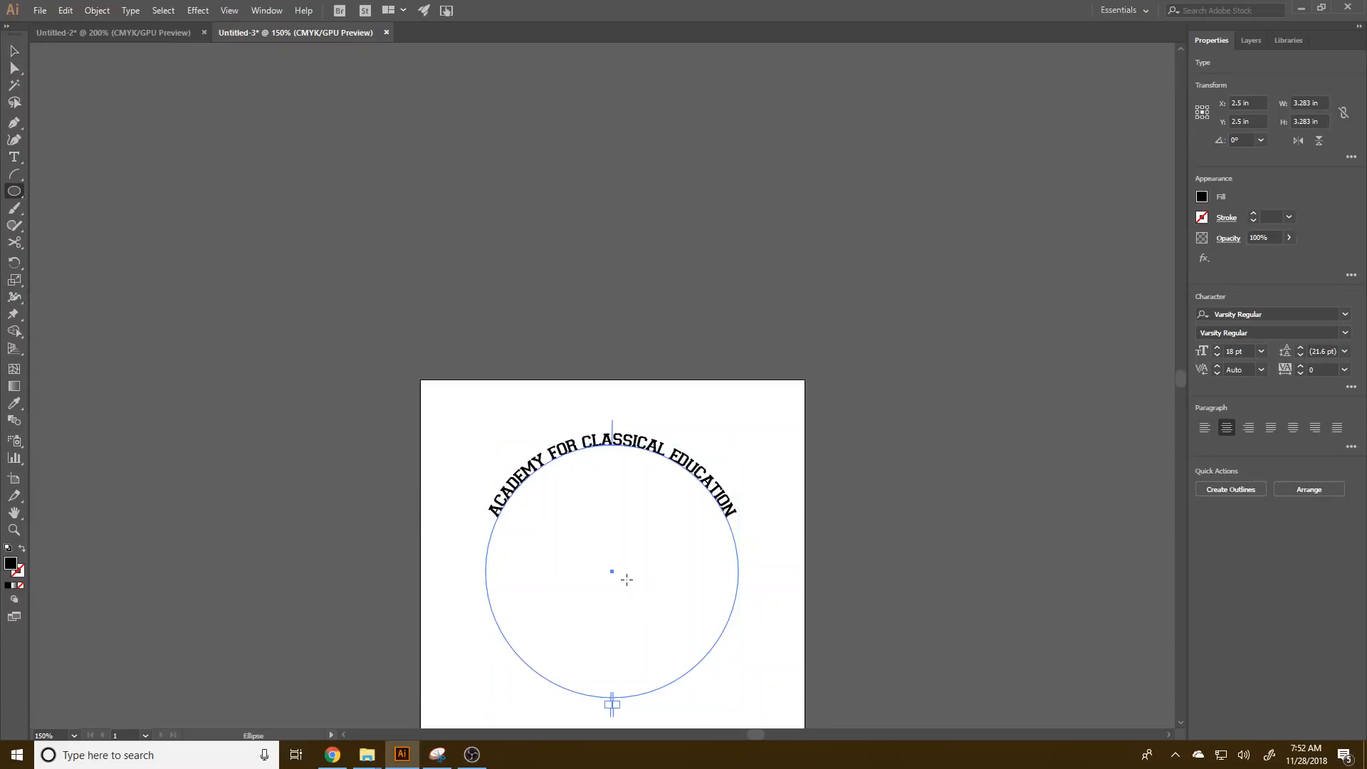
drag(612, 571, 743, 433)
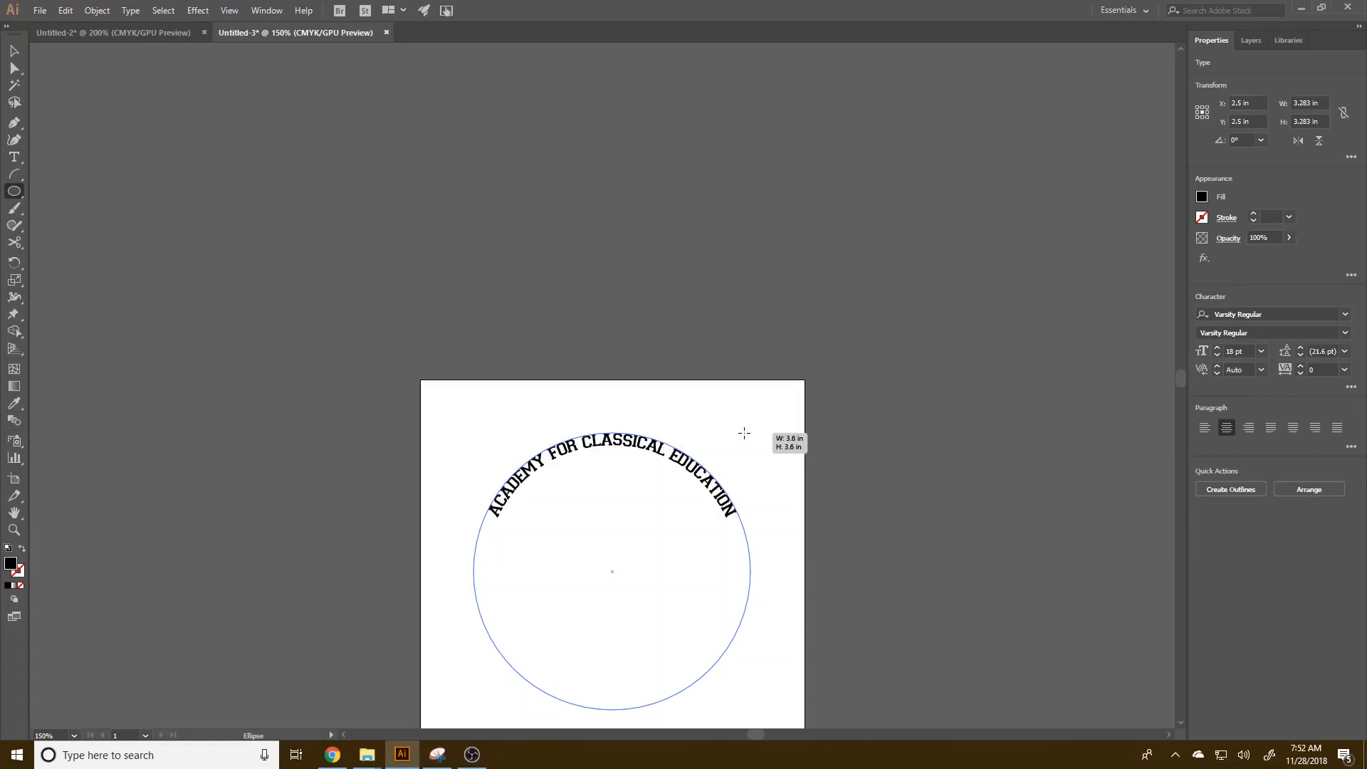
drag(744, 433, 744, 433)
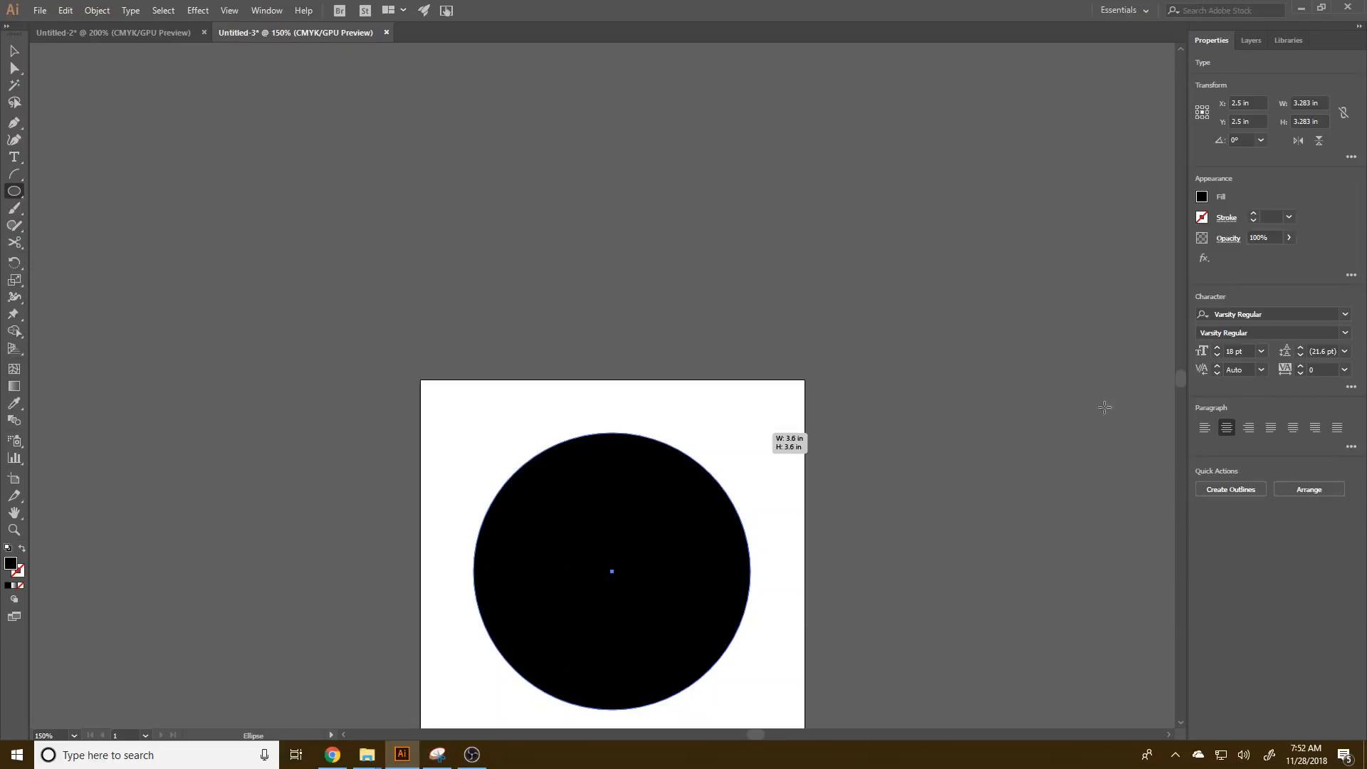
click(1202, 197)
click(1047, 247)
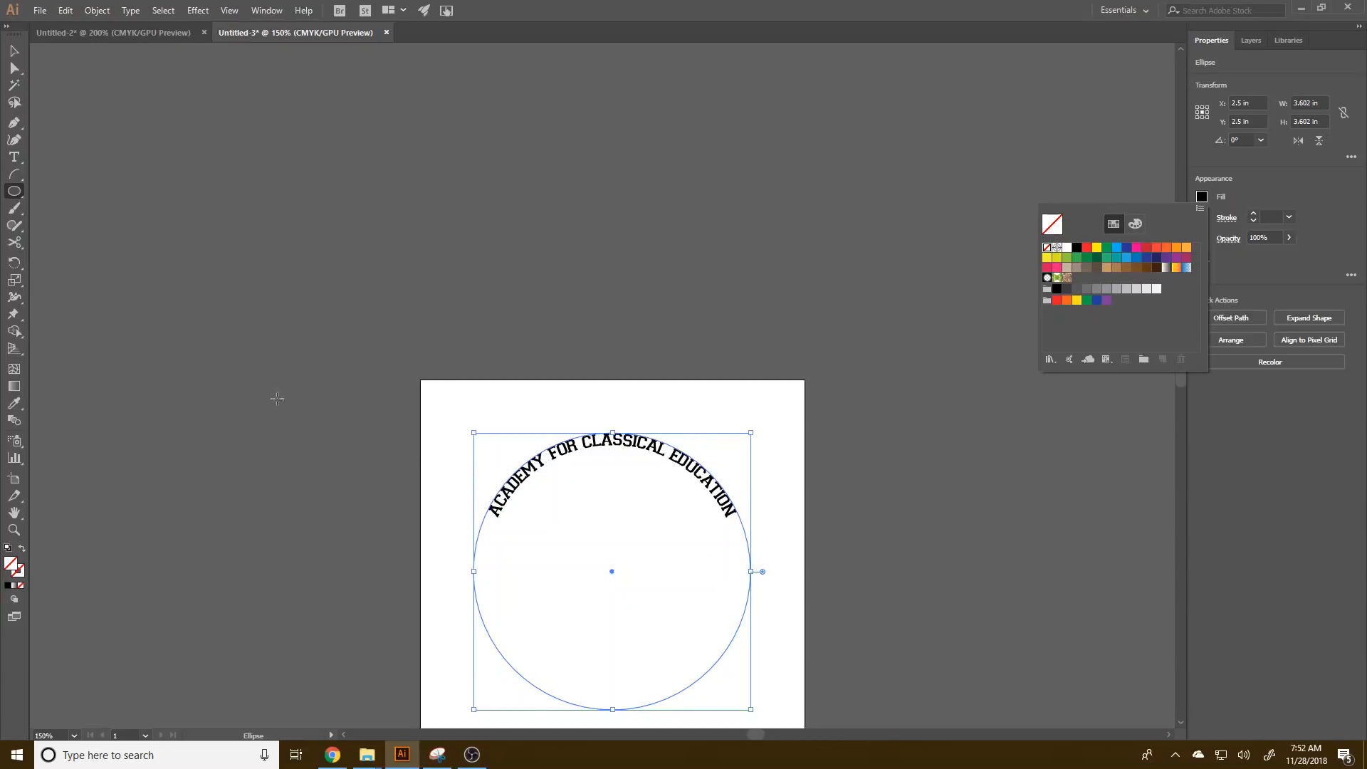
click(12, 156)
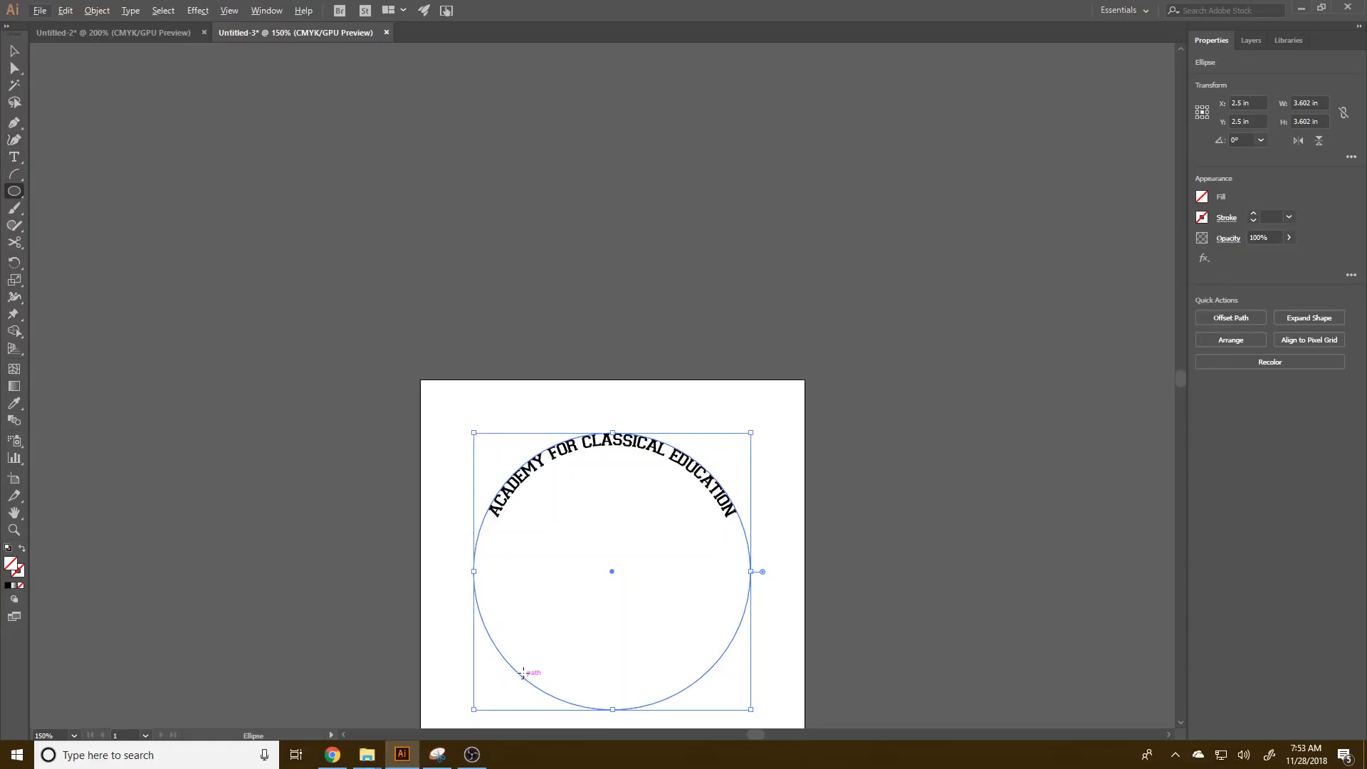
click(518, 671)
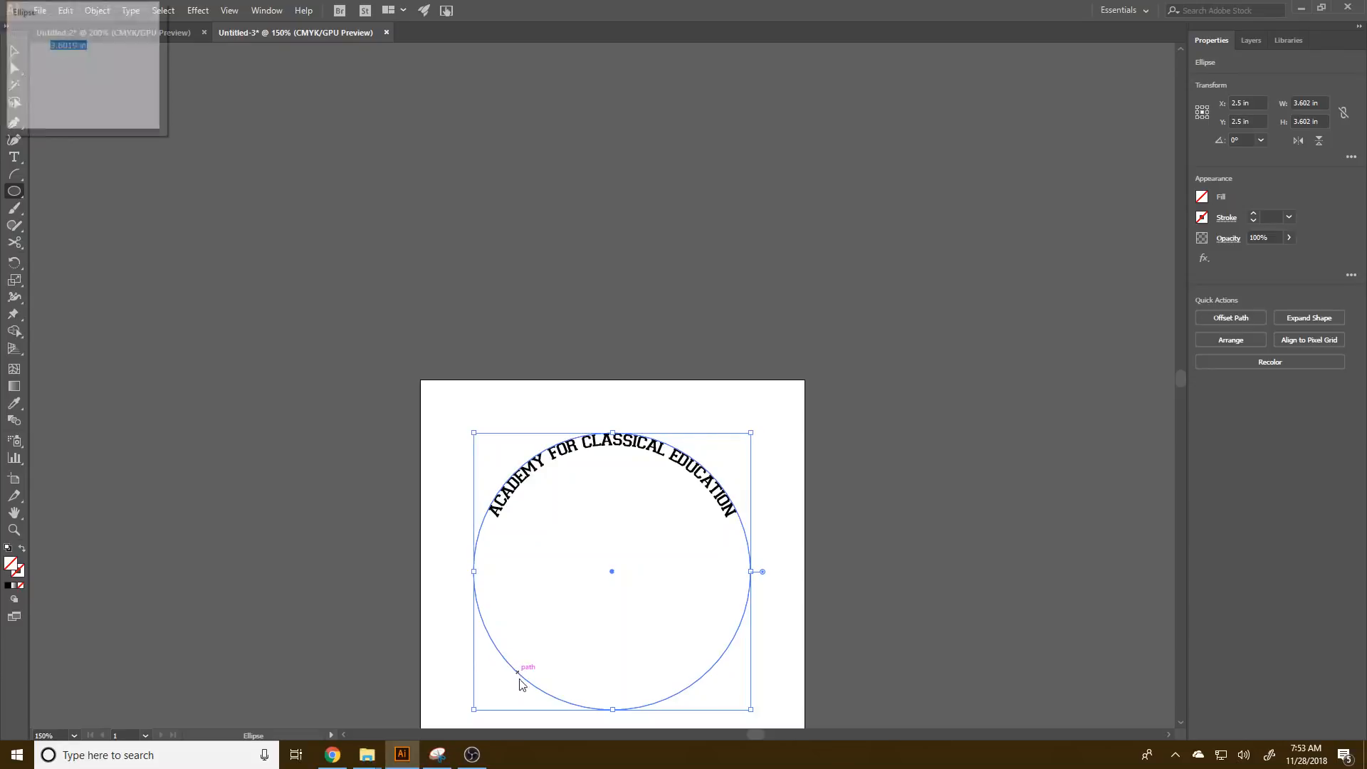
click(116, 103)
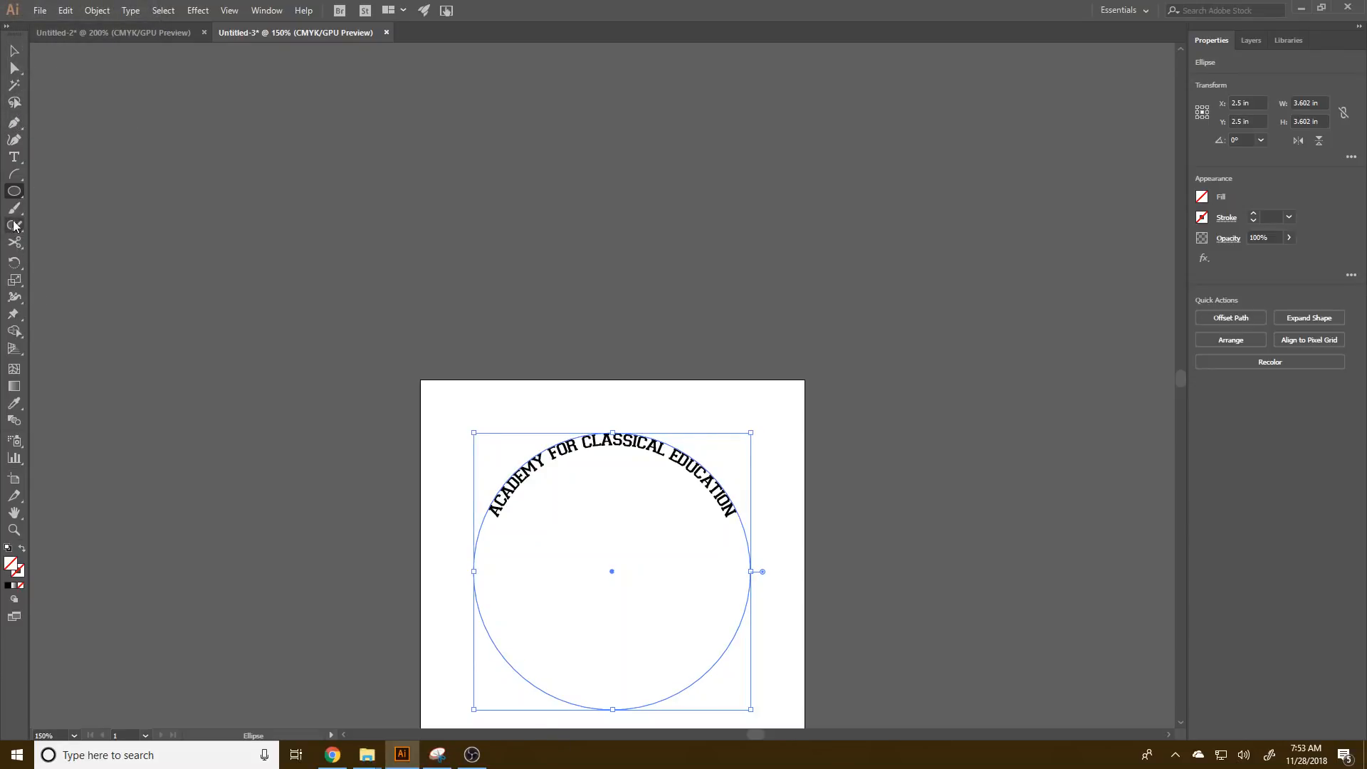
- Start path text on the lower part of the larger circle and flip it to the inside of the path
click(14, 157)
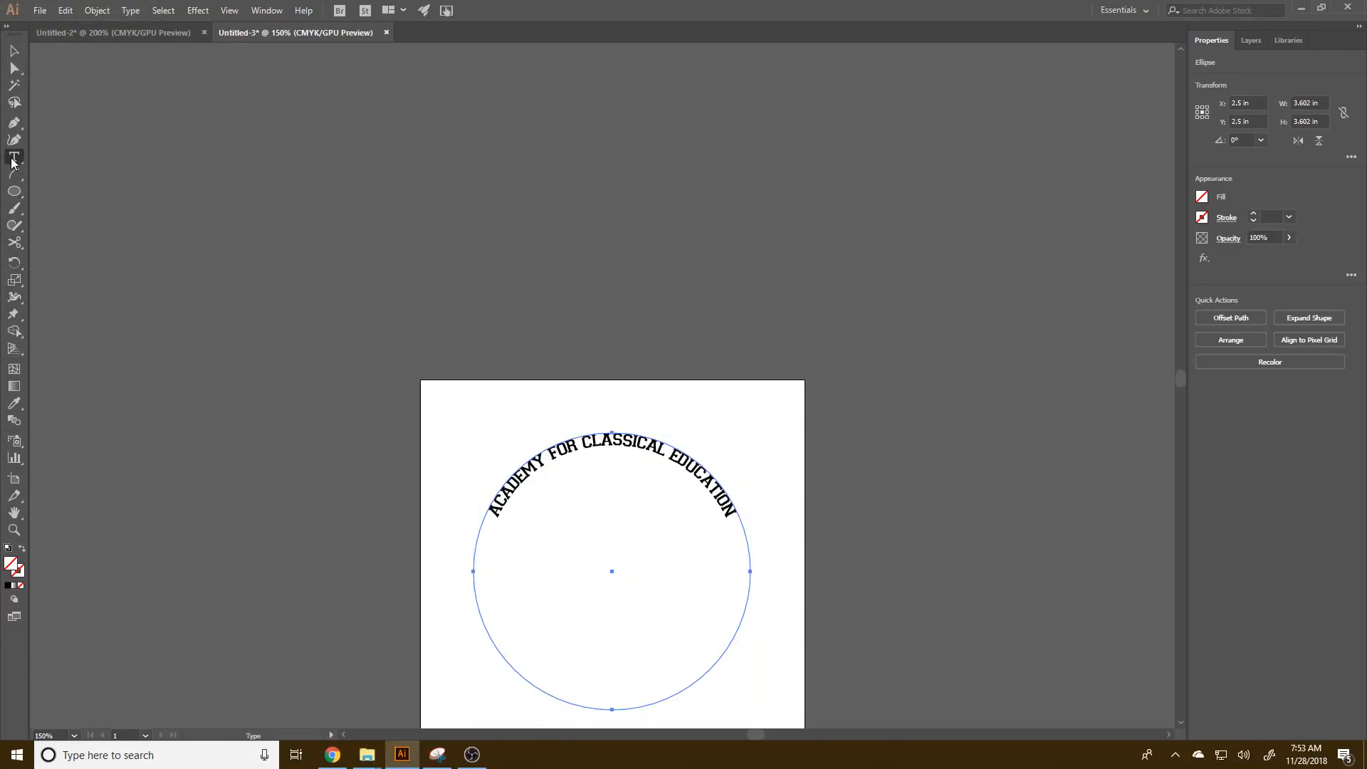
click(489, 633)
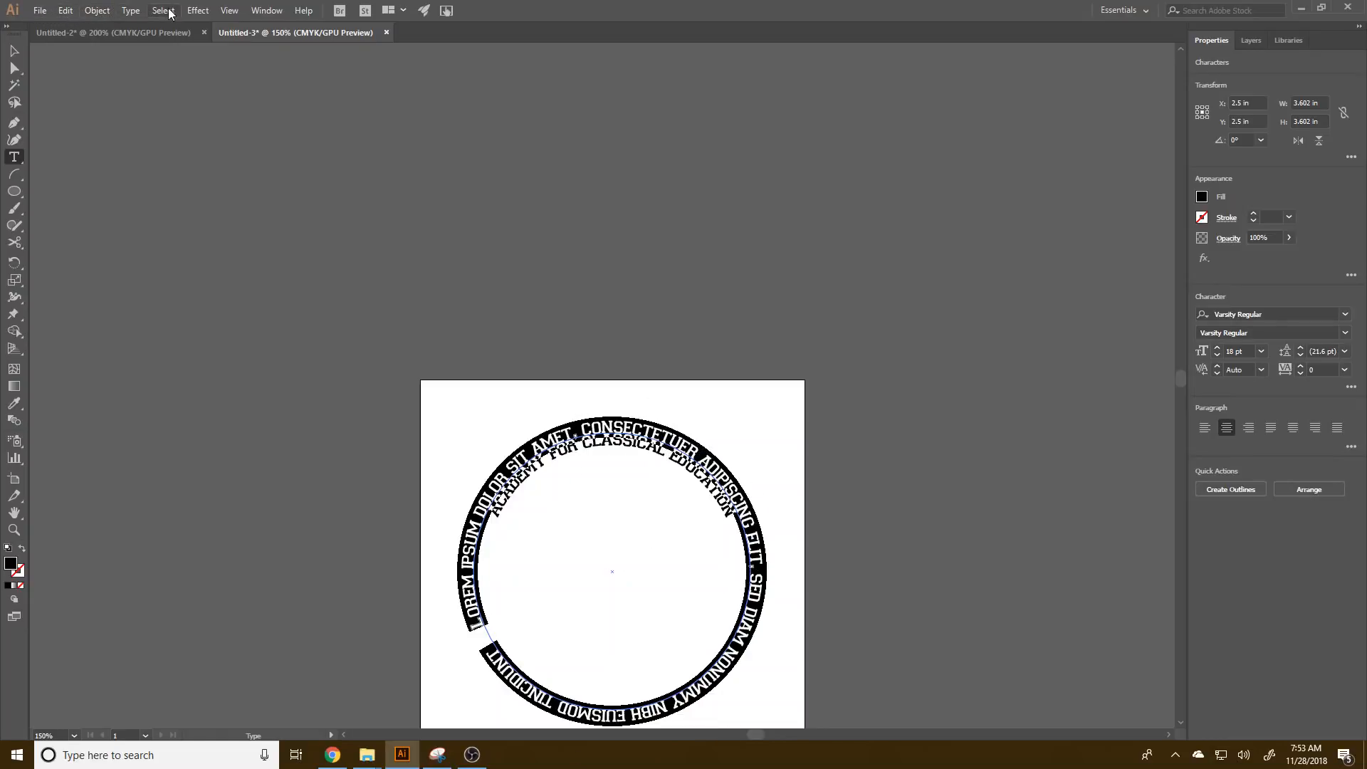
click(134, 12)
mouse_move(195, 147)
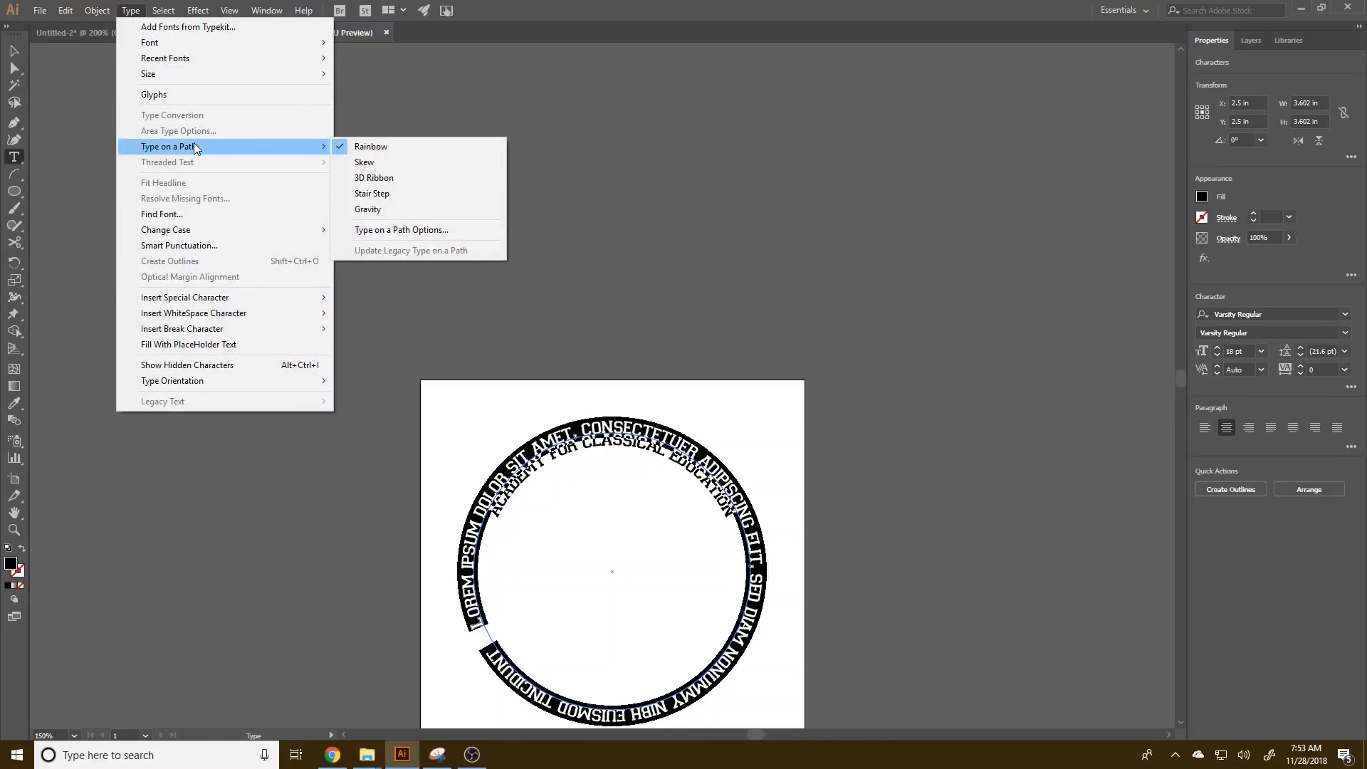
click(397, 229)
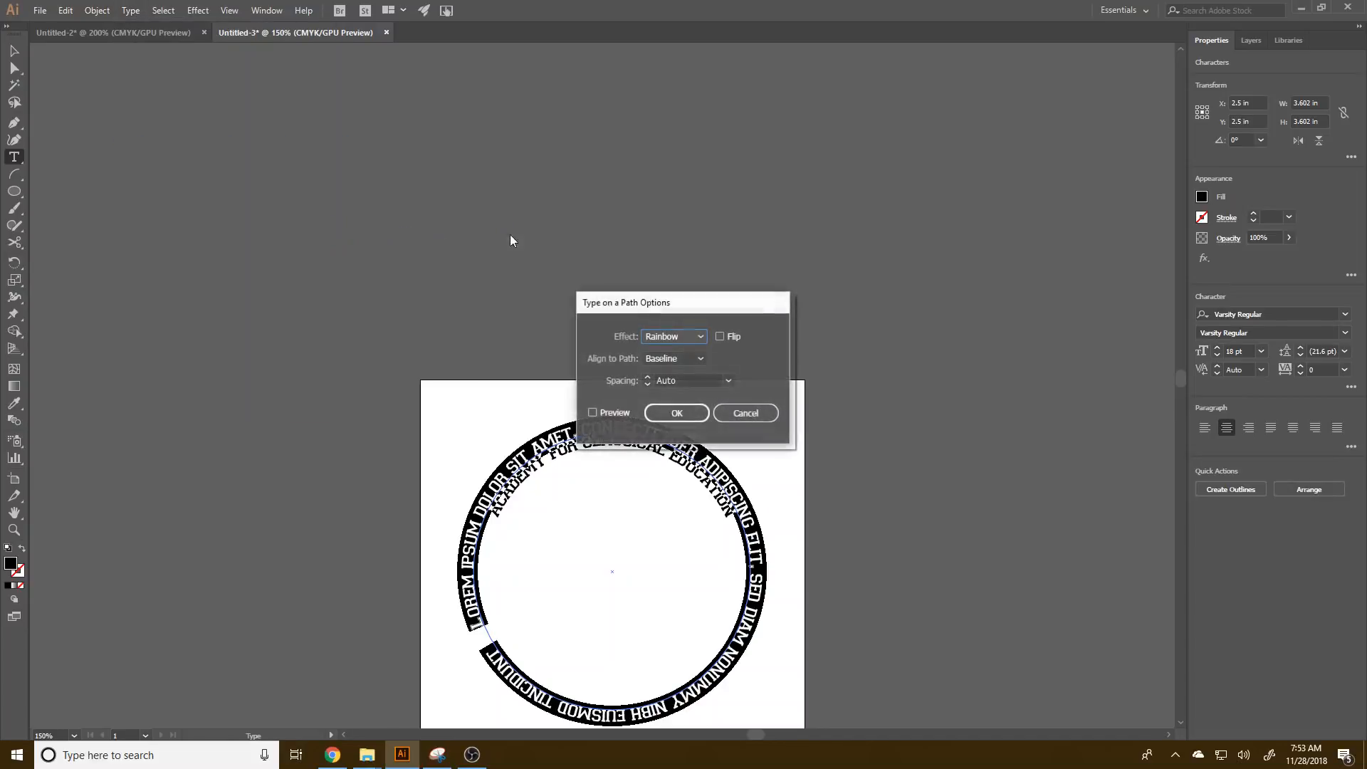
click(720, 337)
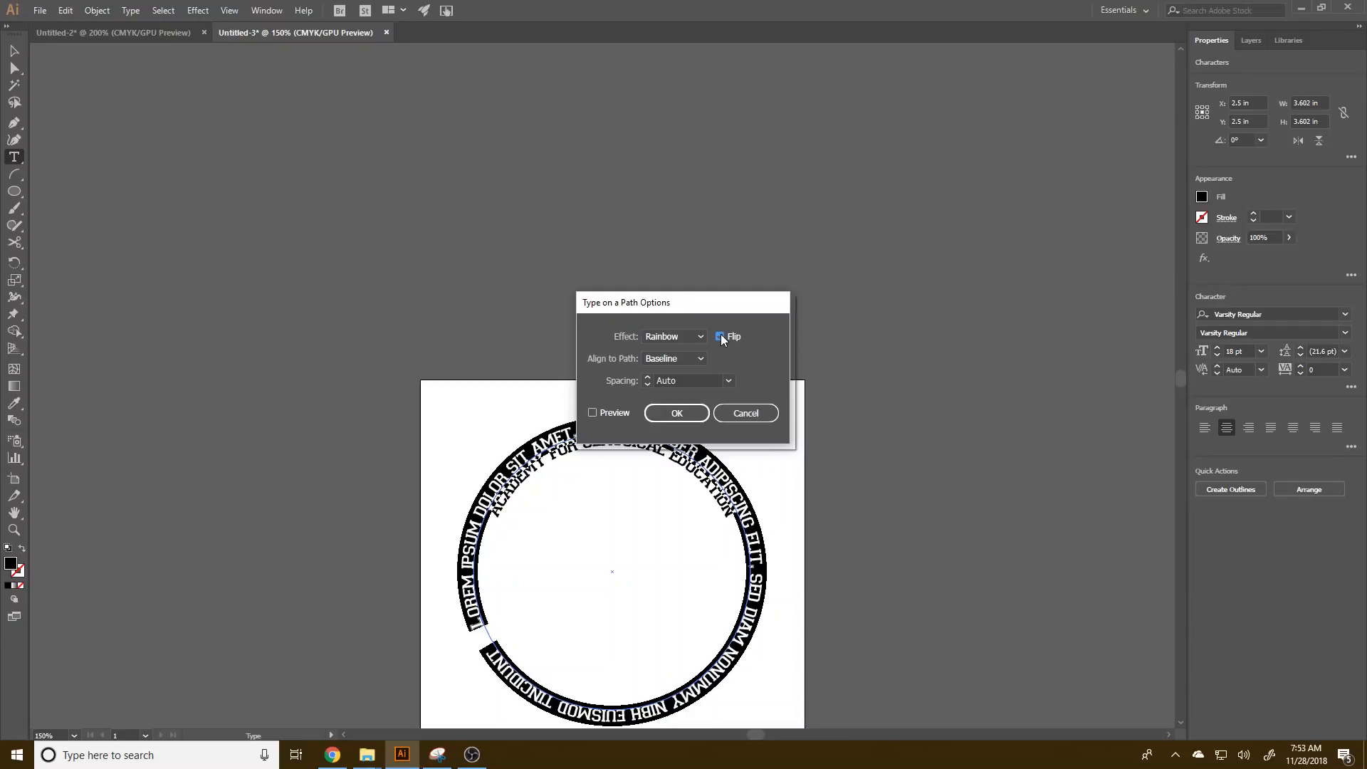
click(685, 413)
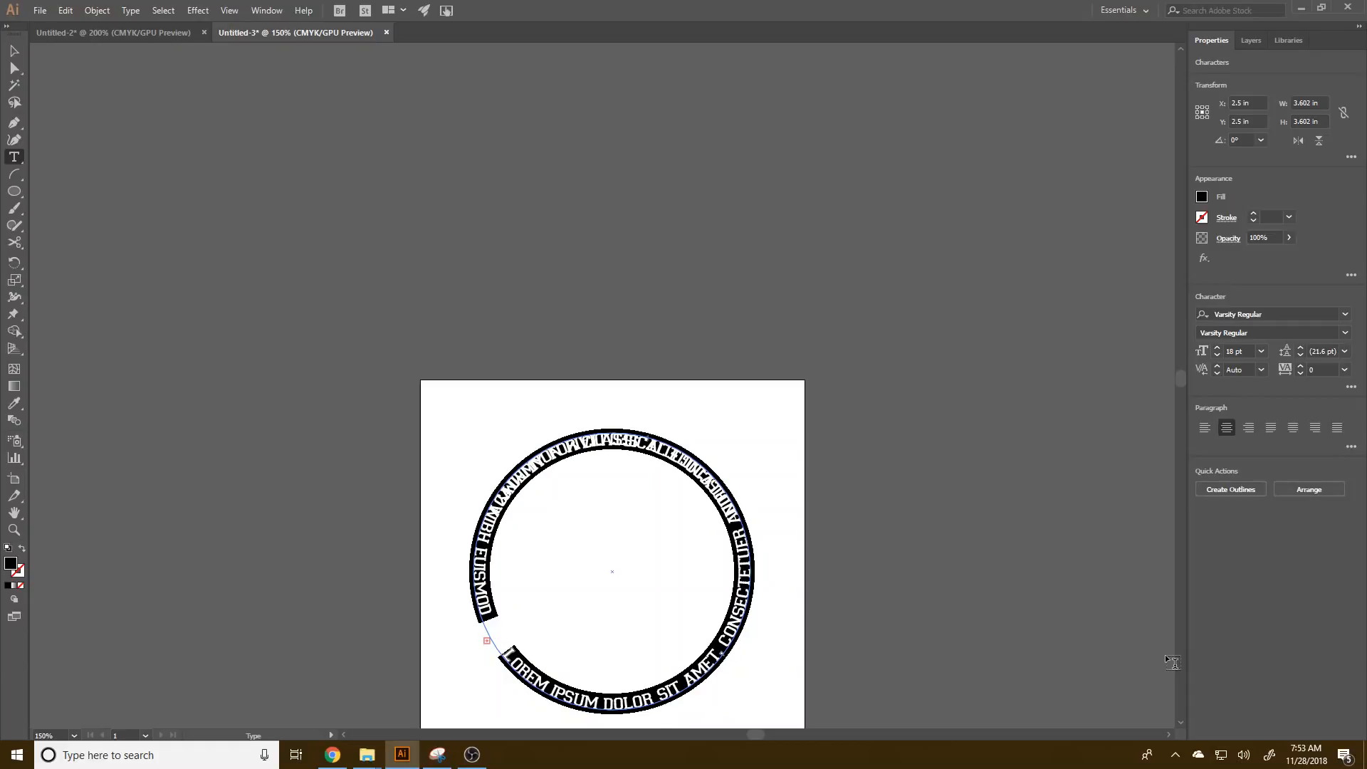
- Replace the placeholder text with "MACON, GA" and slide it along the path to the bottom center of the circle
text(MA)
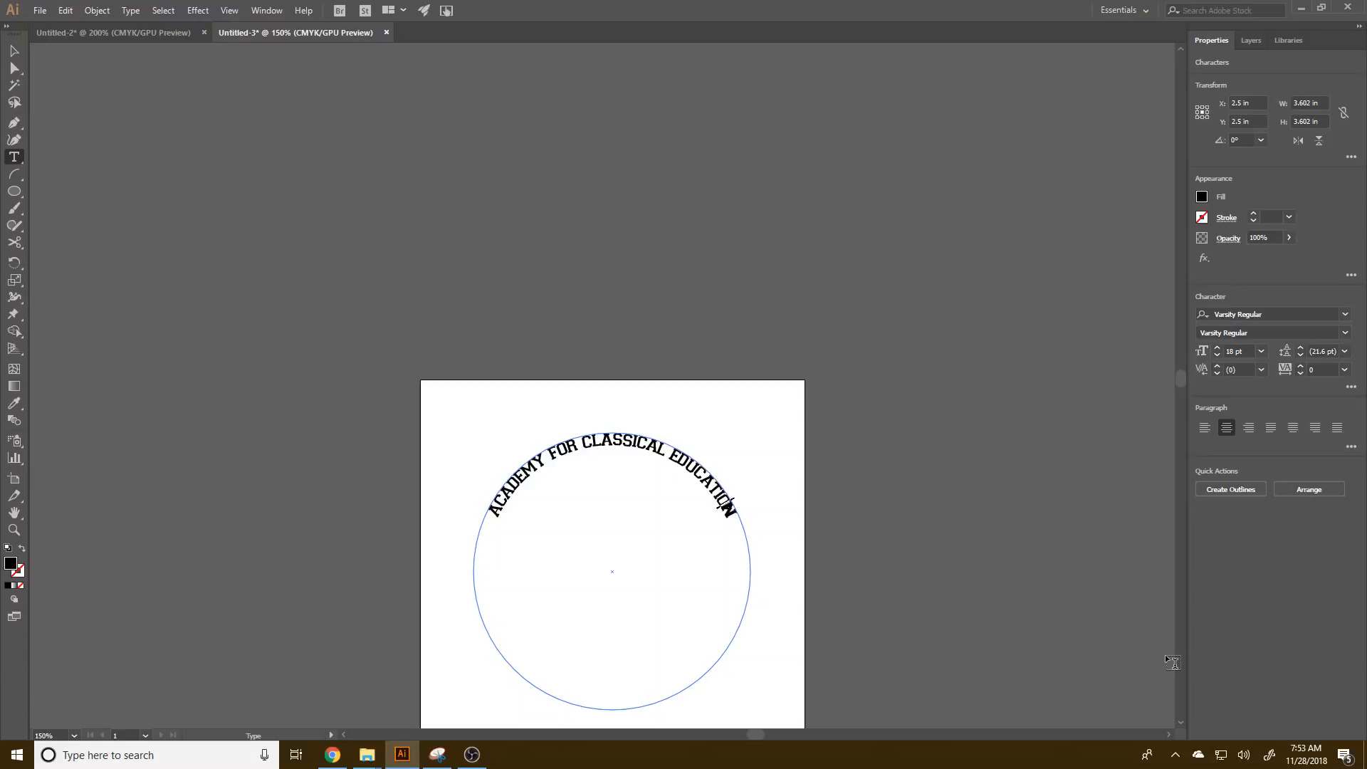
text(MACON GA)
click(10, 50)
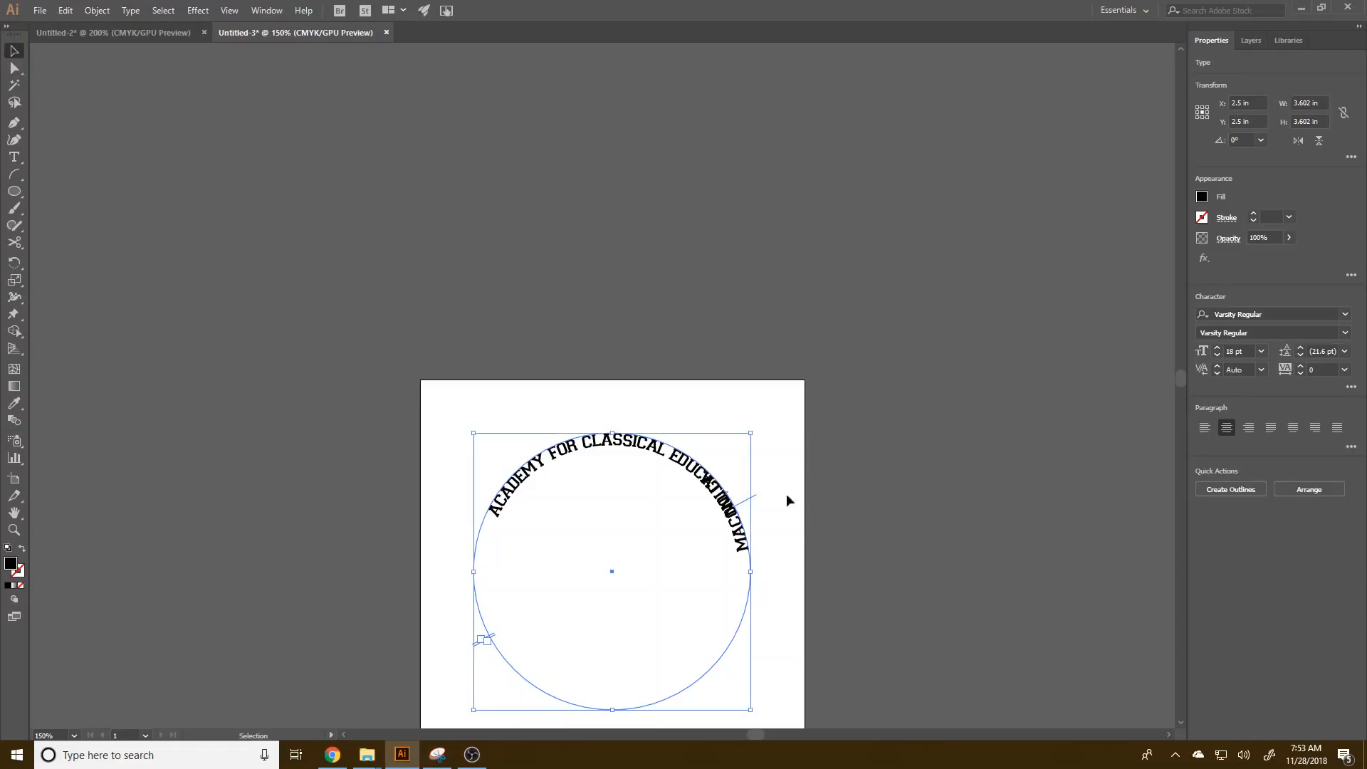
drag(749, 507, 614, 723)
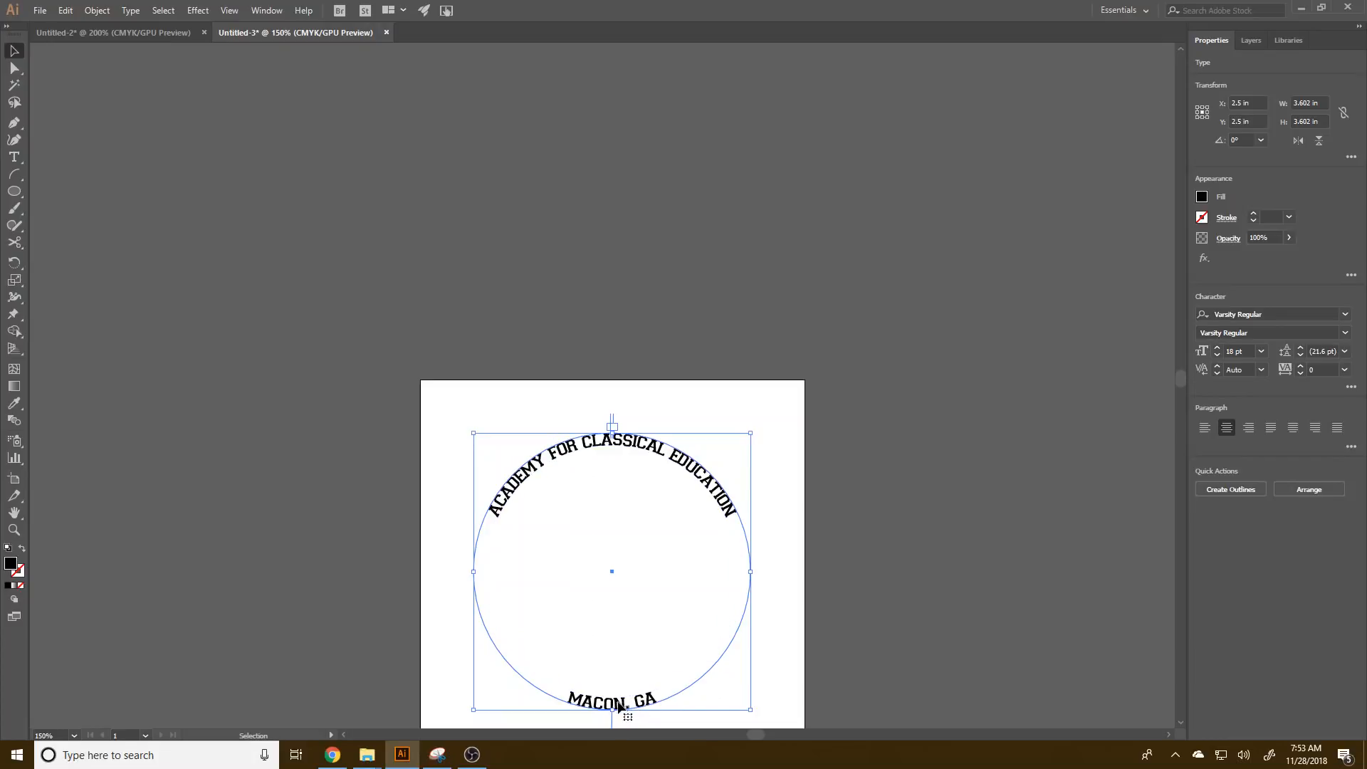
- Try spelling out the bottom text as "MACON, GEORGIA" and revert it to "MACON, GA"
triple_click(624, 709)
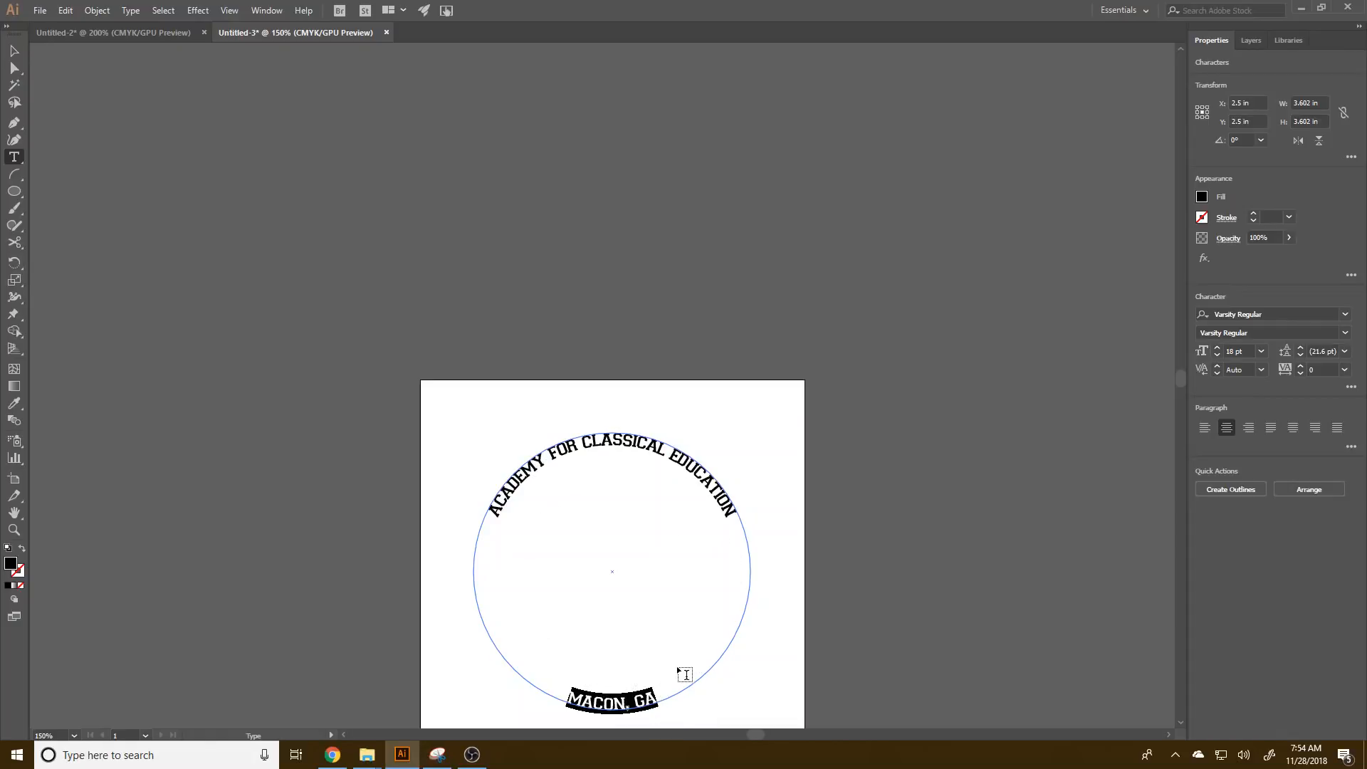
click(639, 699)
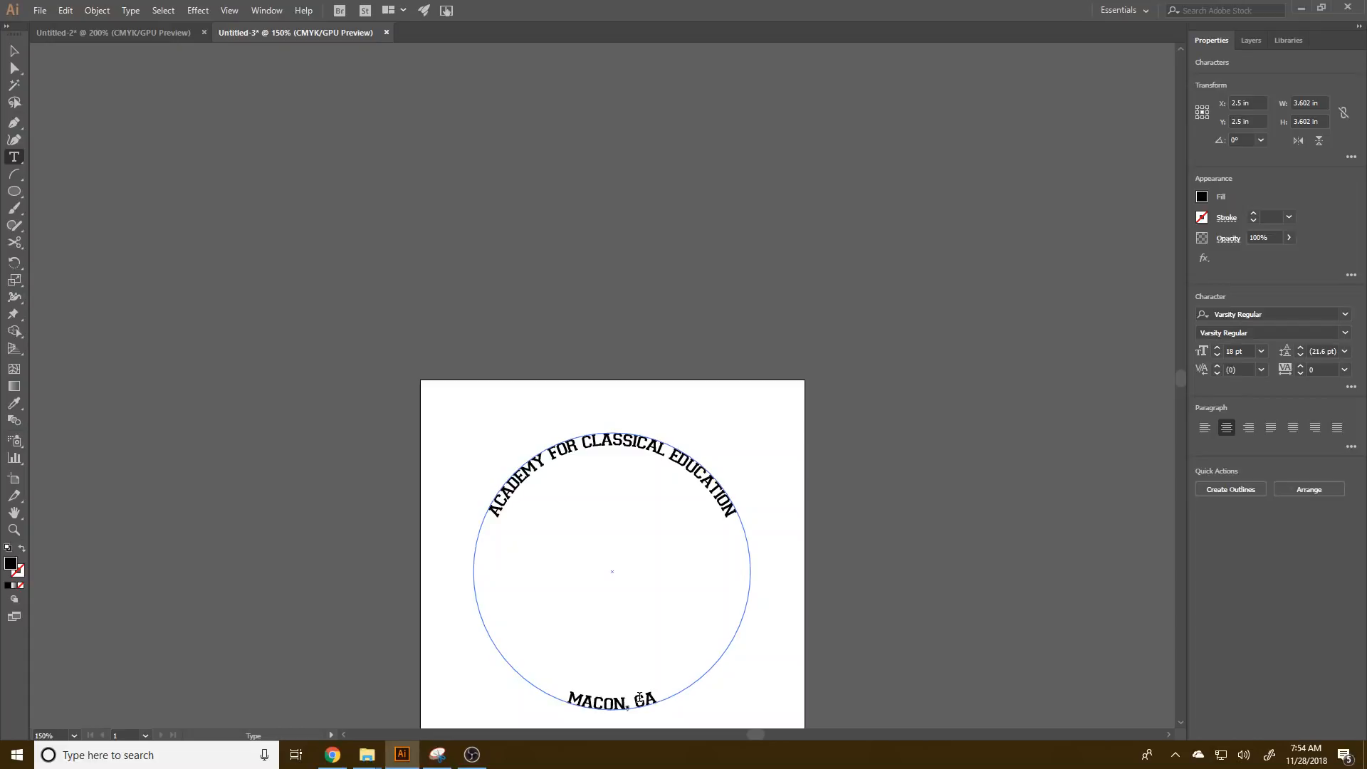
text(EORGI)
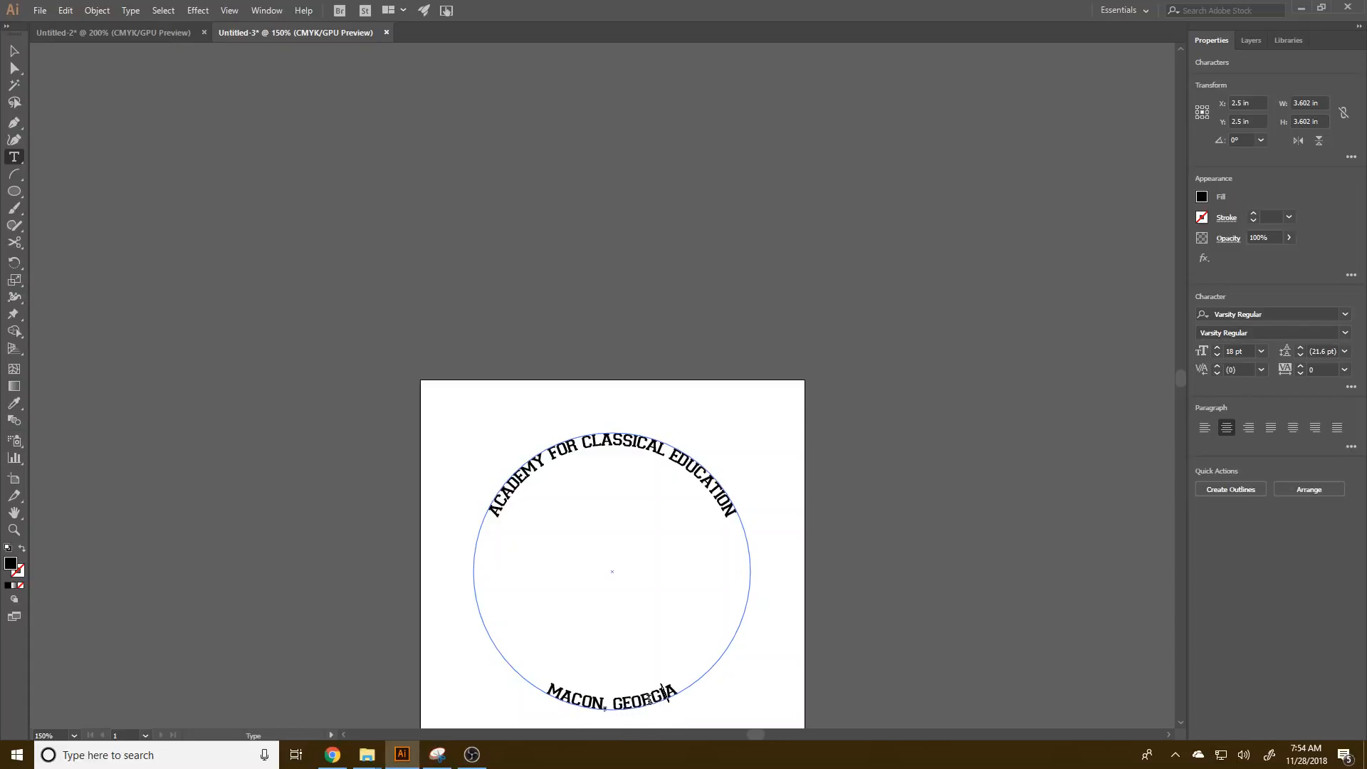
key(BackSpace)
key(BackSpace)
key(BackSpace)
key(BackSpace)
key(BackSpace)
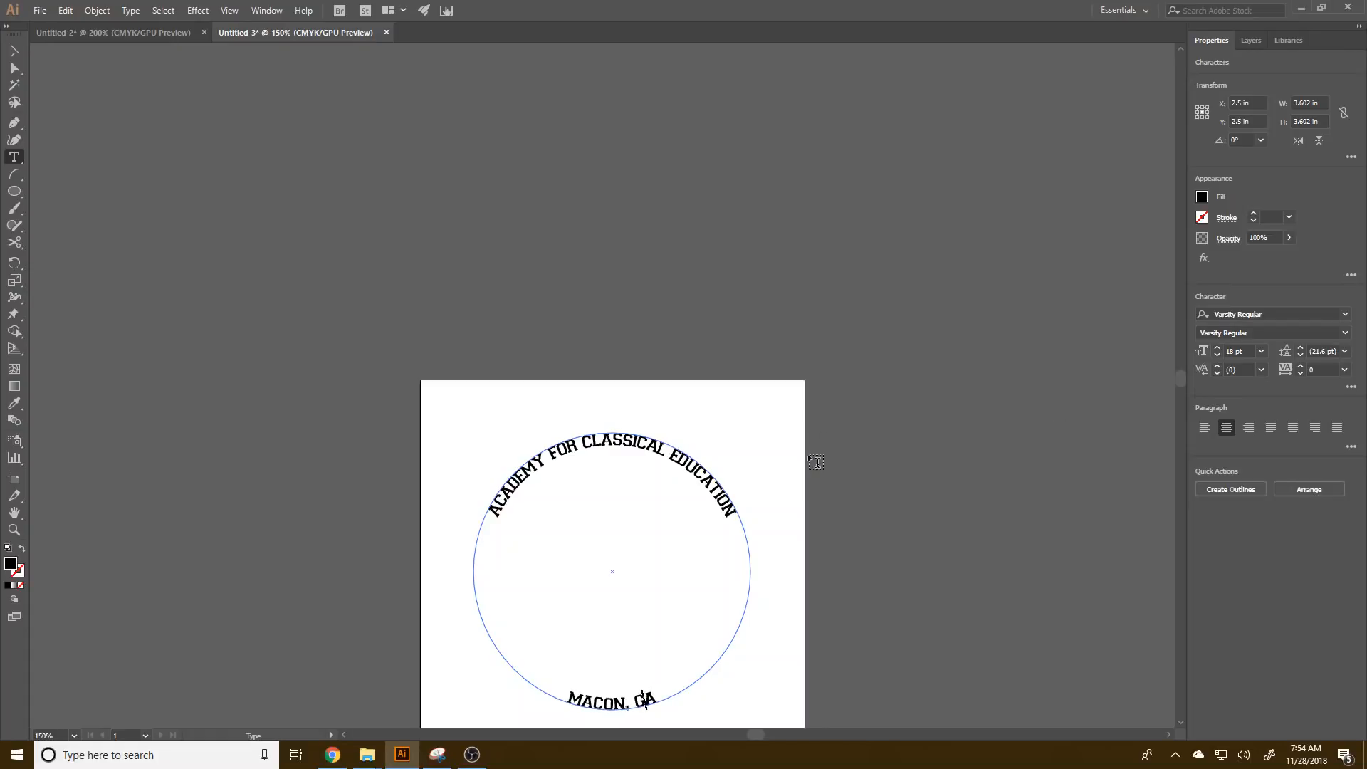
- Select the whole "MACON, GA" text and increase its tracking to 200
drag(567, 696, 666, 711)
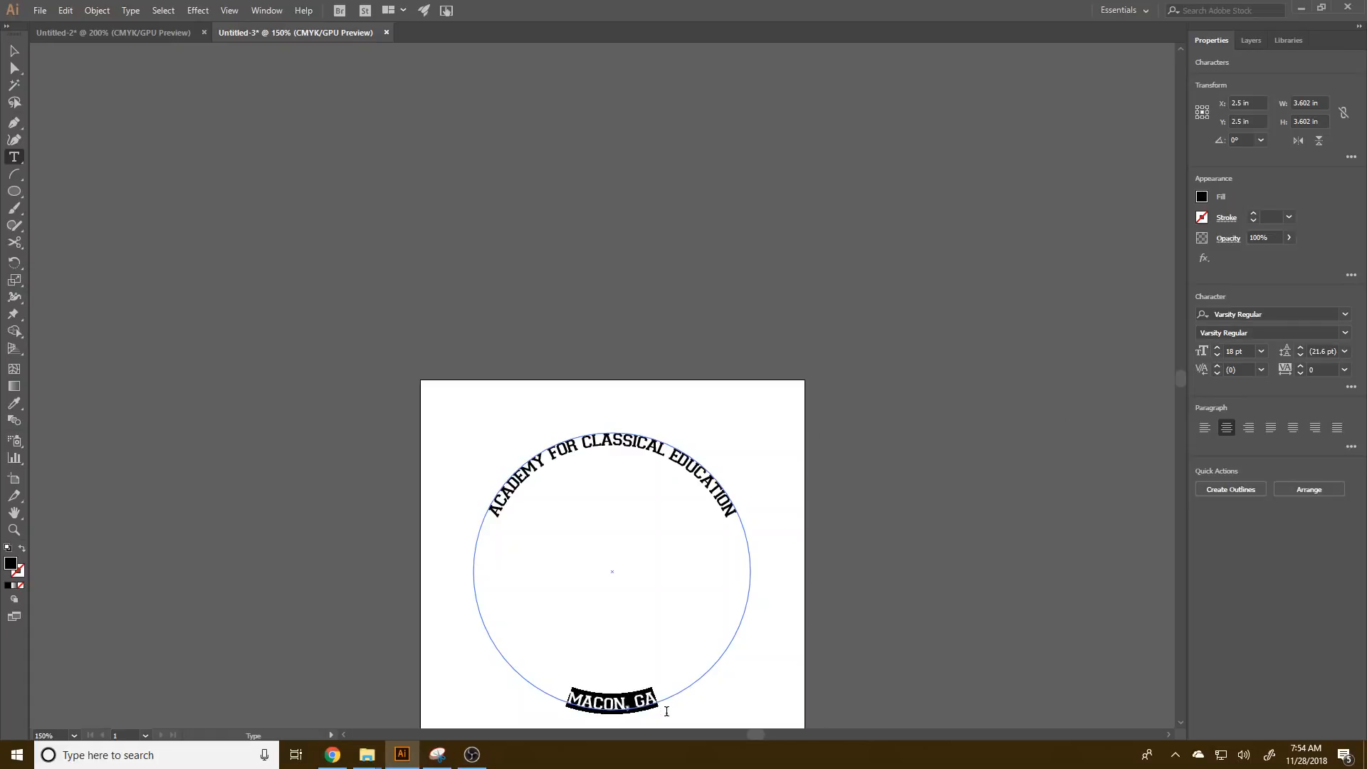
click(1301, 366)
click(1301, 366)
click(1301, 366)
click(1302, 366)
click(1301, 366)
click(1301, 366)
click(1300, 366)
click(1301, 366)
click(1301, 366)
click(1301, 366)
click(1345, 371)
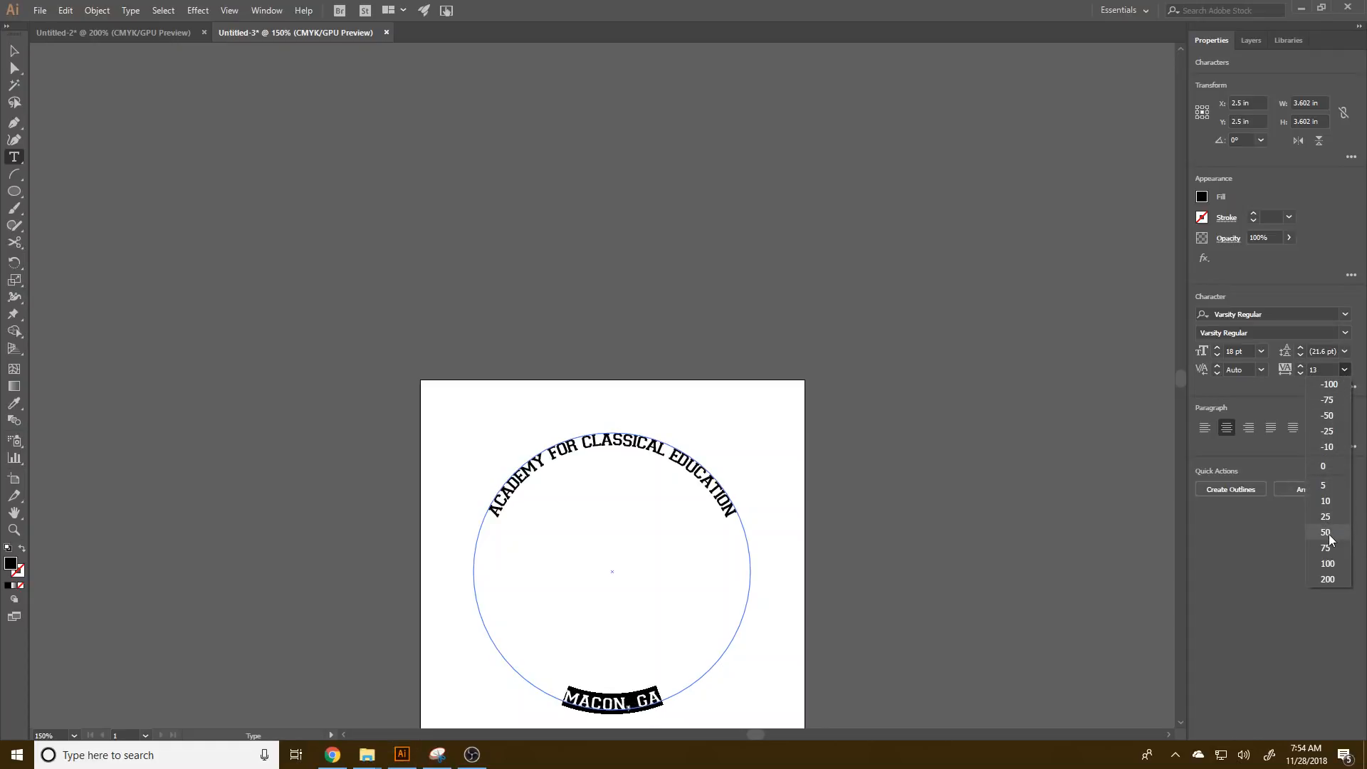
click(1327, 580)
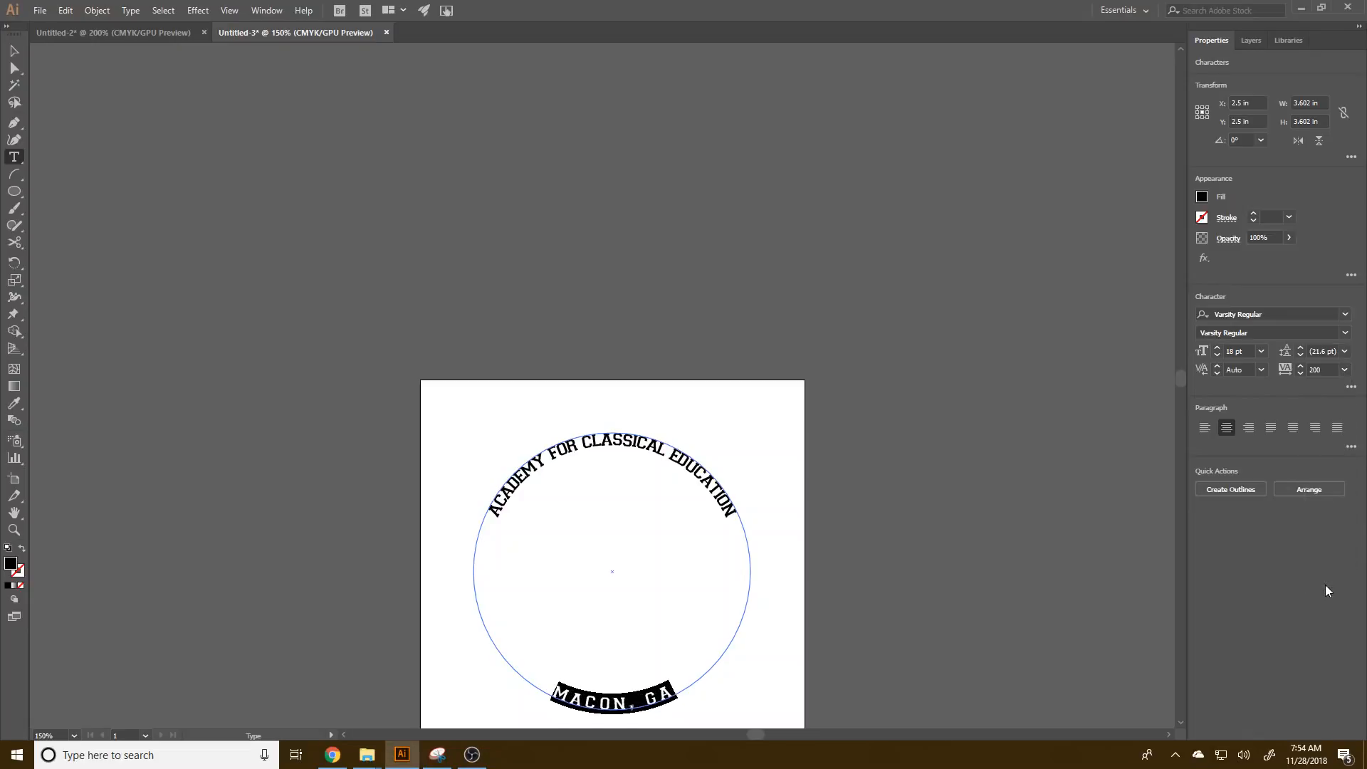
- Set the tracking of "MACON, GA" to 400 and finish text editing with the Selection tool
click(1313, 369)
text(400)
key(Return)
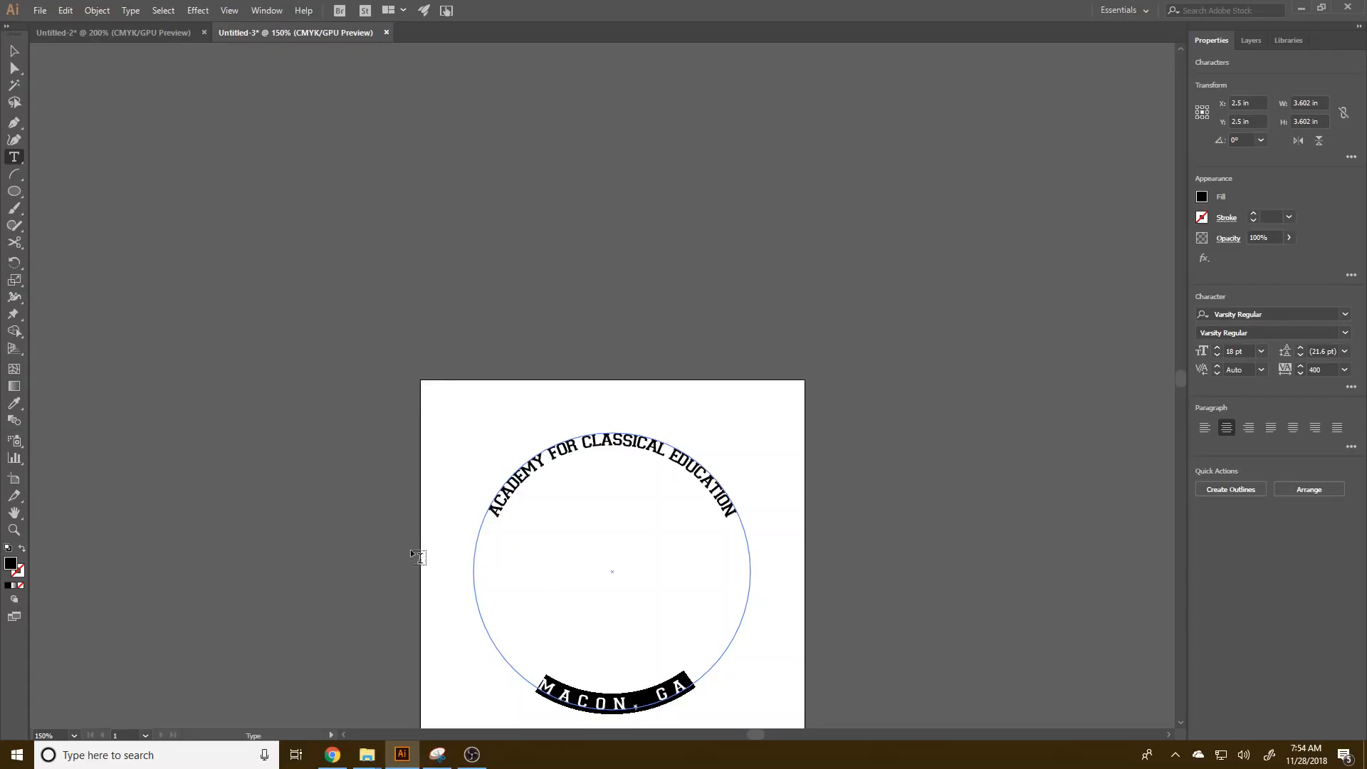
click(682, 666)
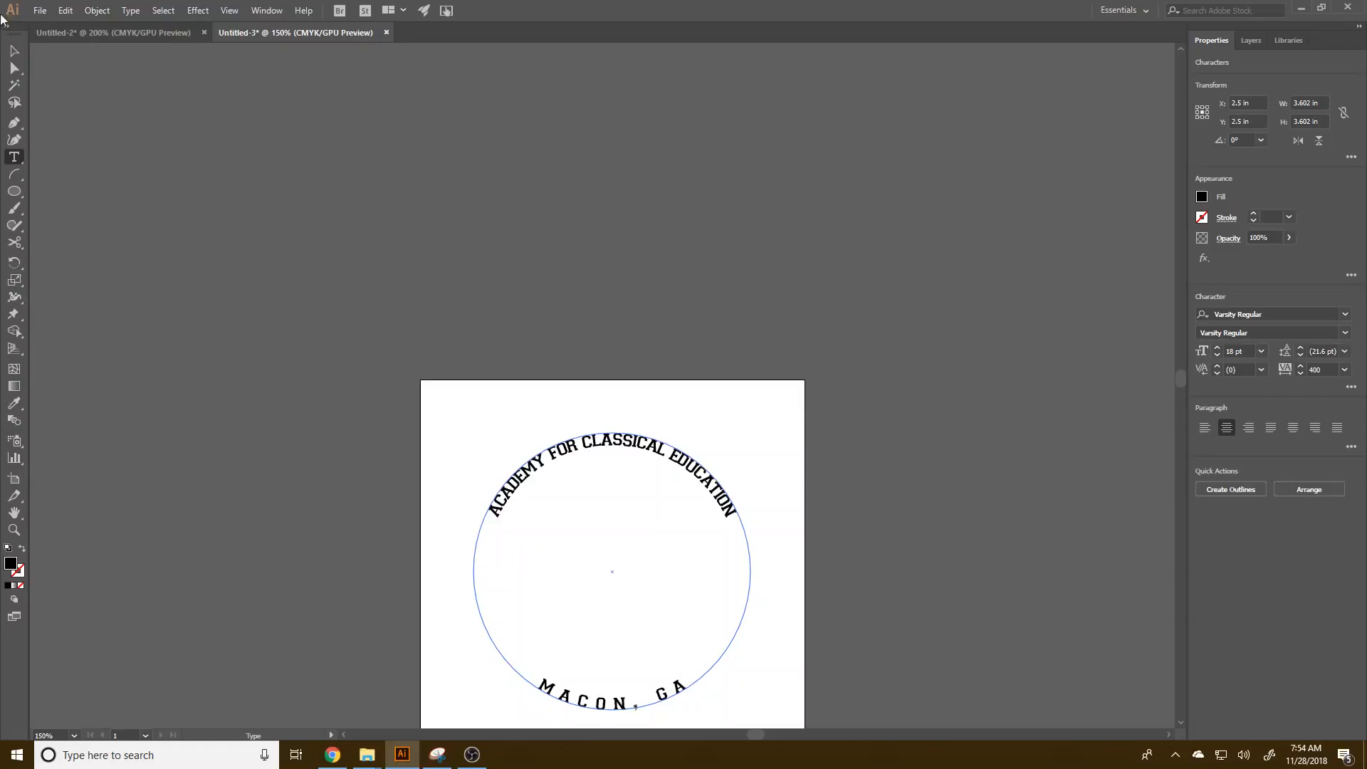
click(14, 50)
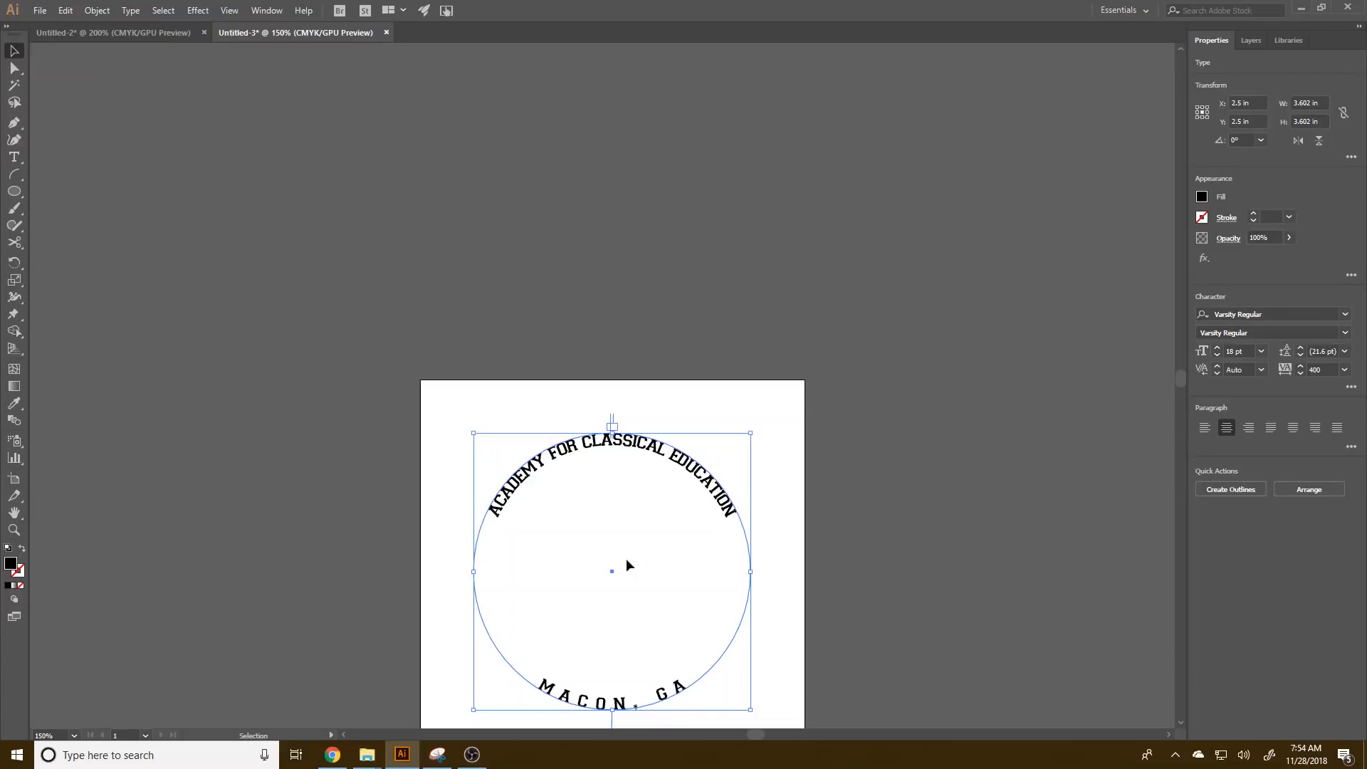
- Draw an outer circle about 3.77 in wide from the badge's center, enclosing both texts, and remove its fill
scroll(581, 558, down, 3)
scroll(581, 558, up, 1)
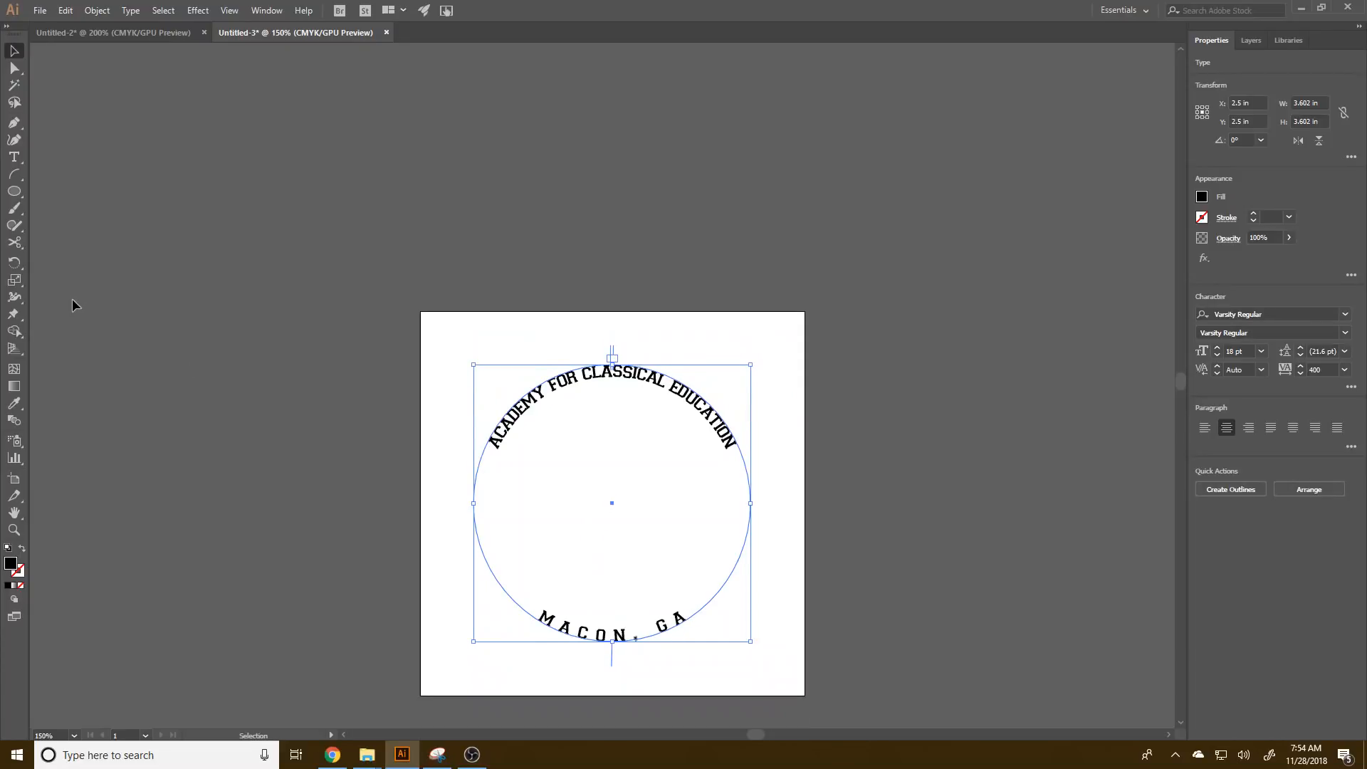
click(13, 191)
click(281, 391)
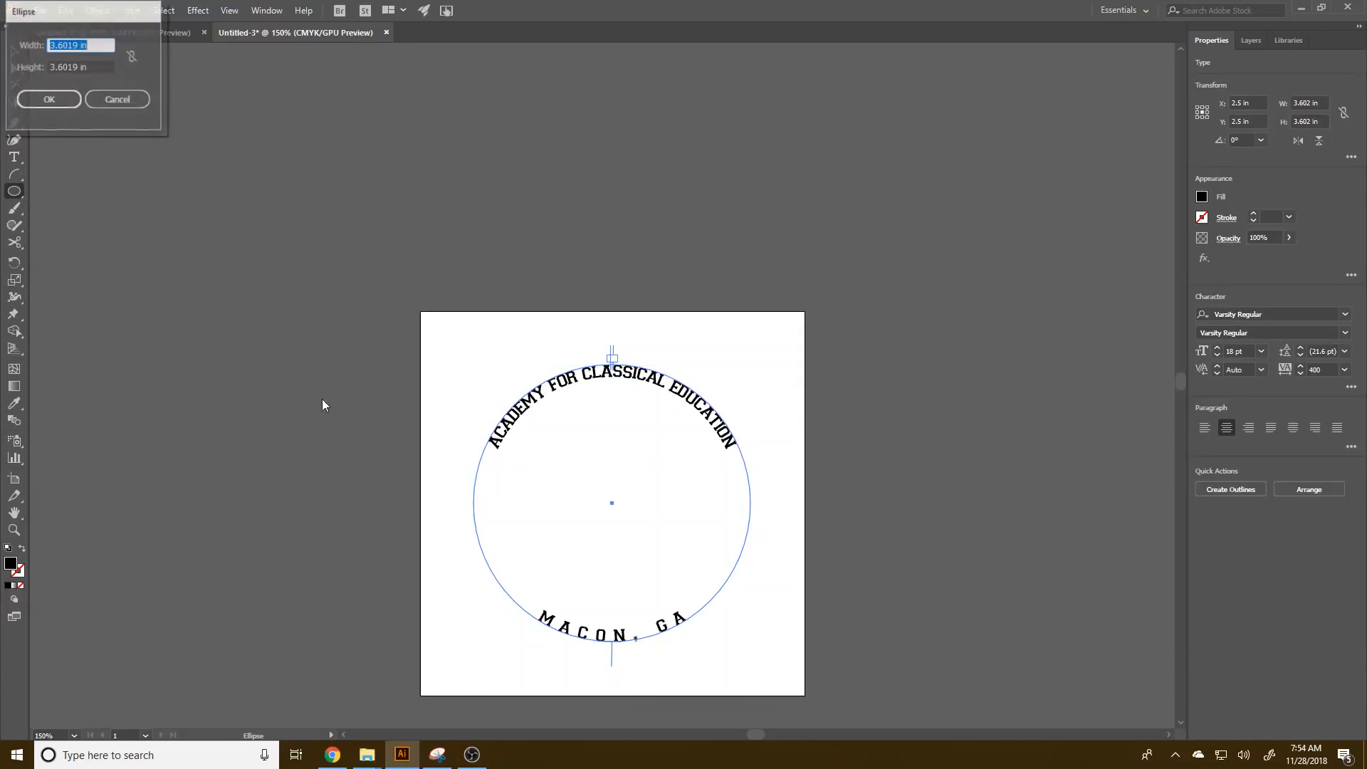
click(118, 100)
mouse_move(612, 503)
mouse_down()
mouse_move(715, 583)
mouse_move(748, 647)
mouse_up()
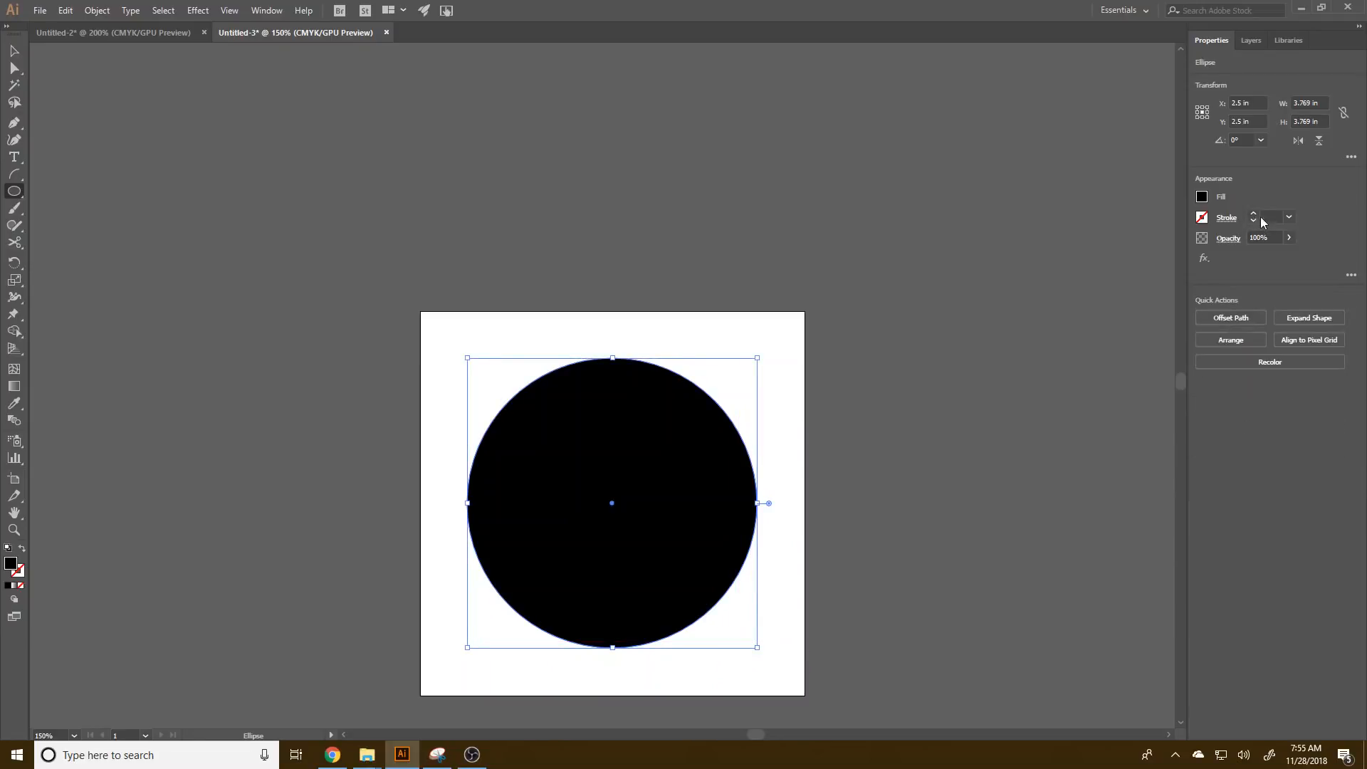
click(1203, 197)
click(1047, 247)
click(1241, 204)
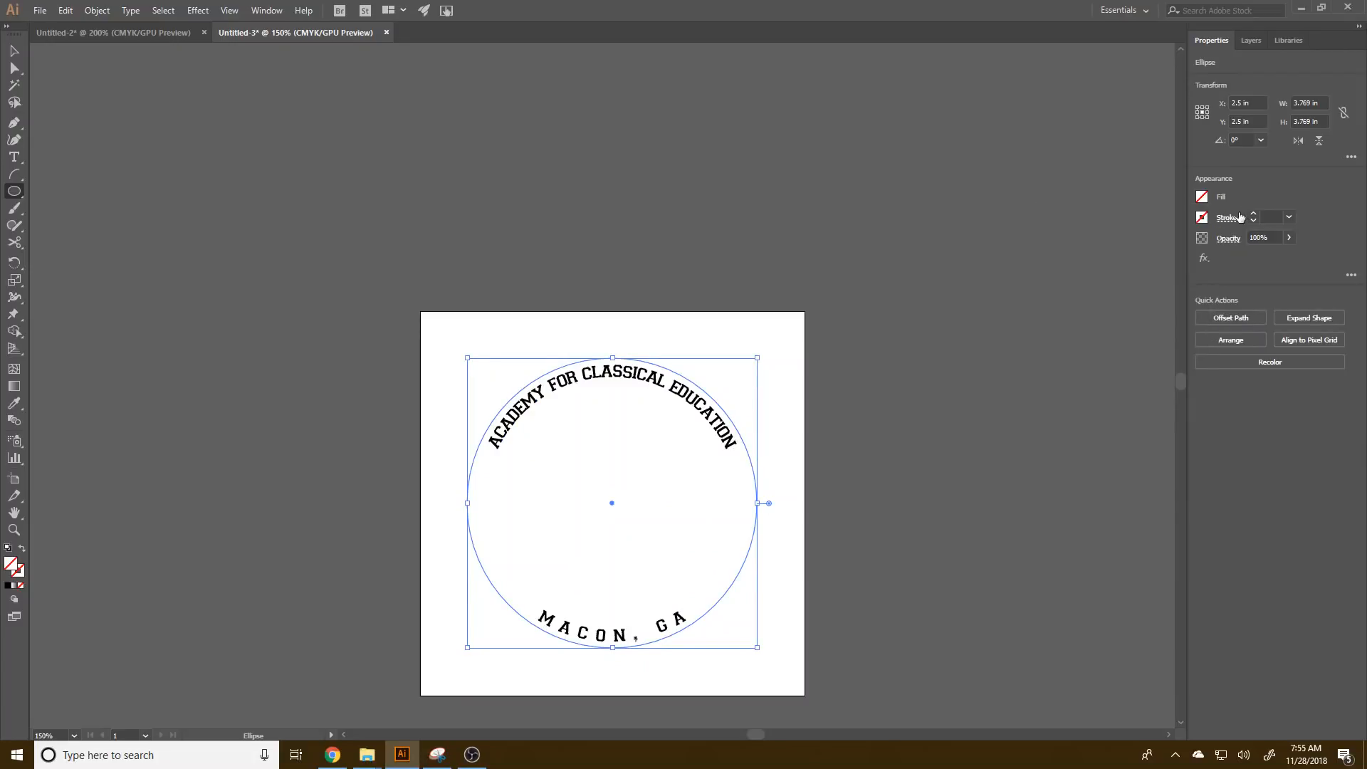
- Give the outer circle a black stroke with a weight of 2 pt
click(1229, 217)
click(1260, 173)
click(1202, 218)
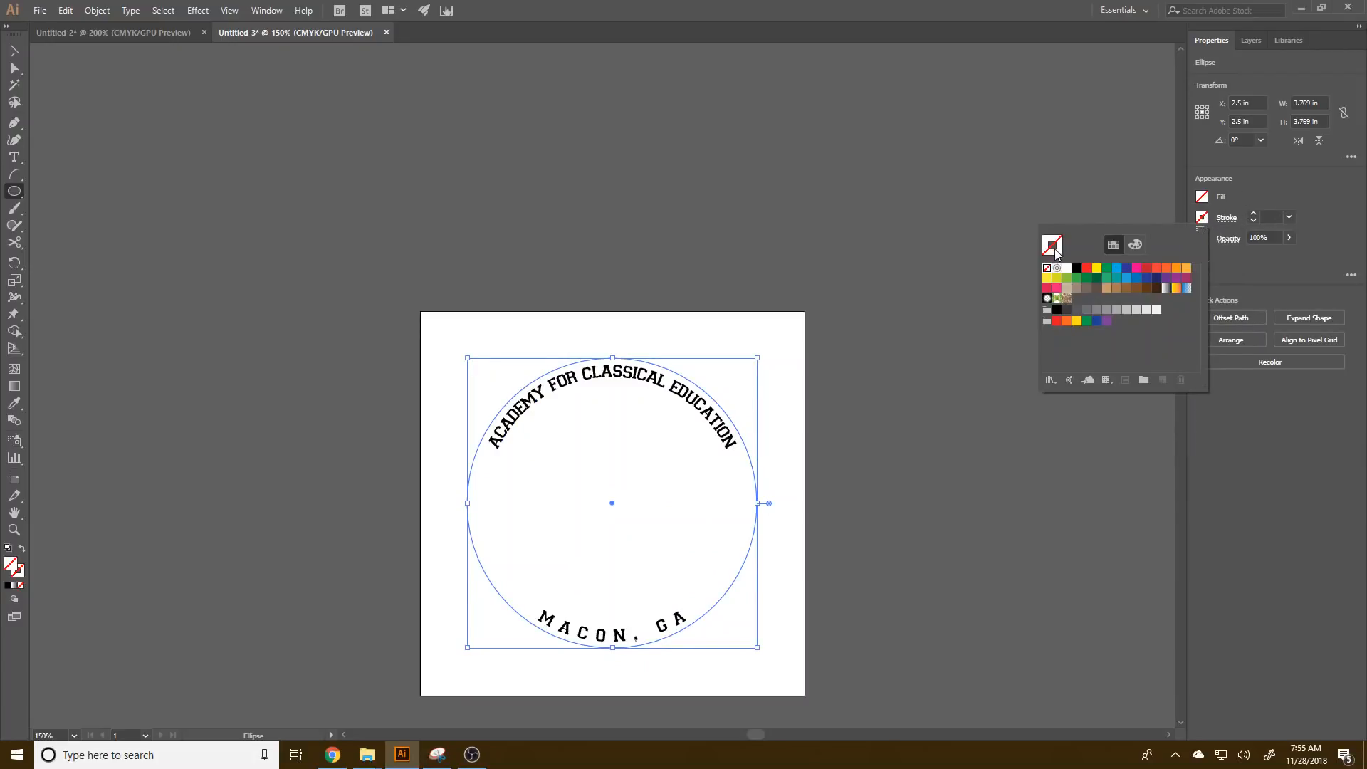
click(1079, 272)
click(1251, 211)
click(1253, 213)
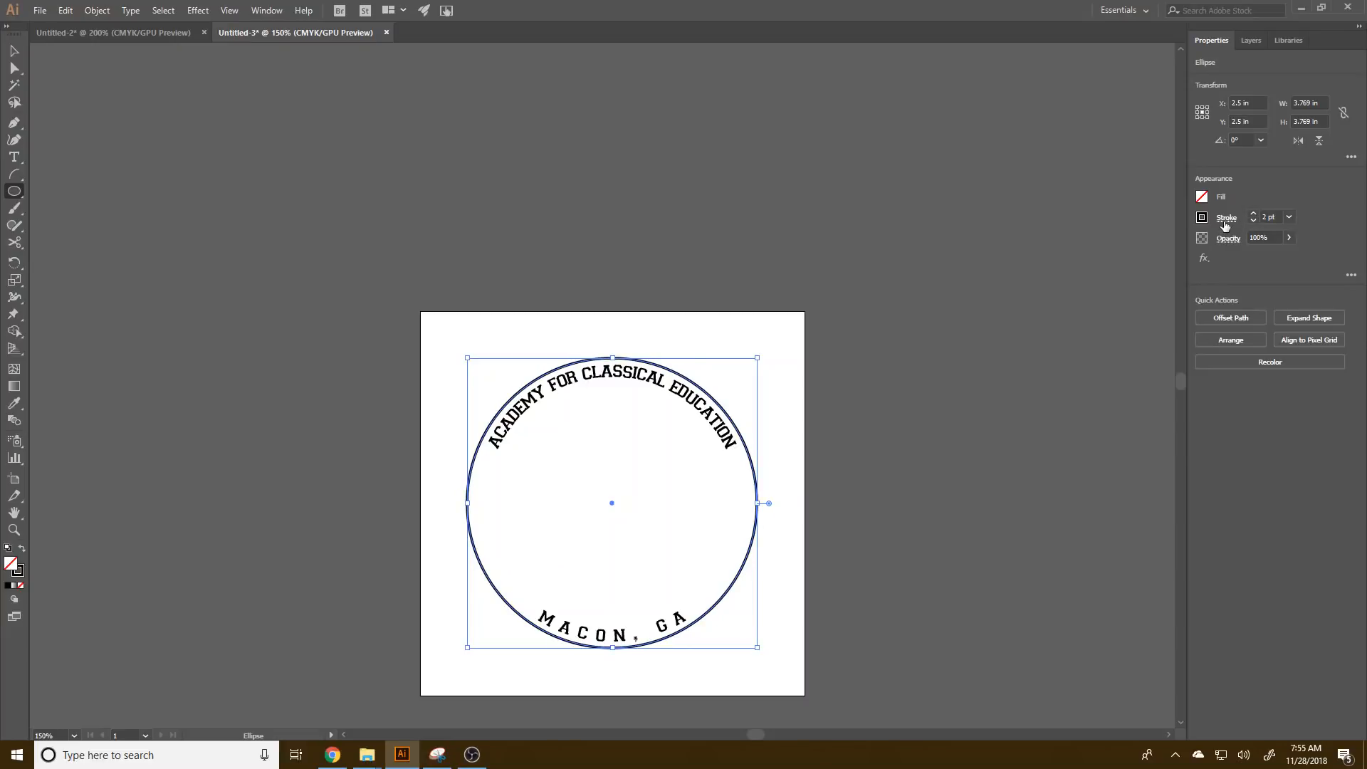
- Turn the outer circle's stroke into a dashed line with a 6 pt dash and a 6 pt gap
click(1225, 219)
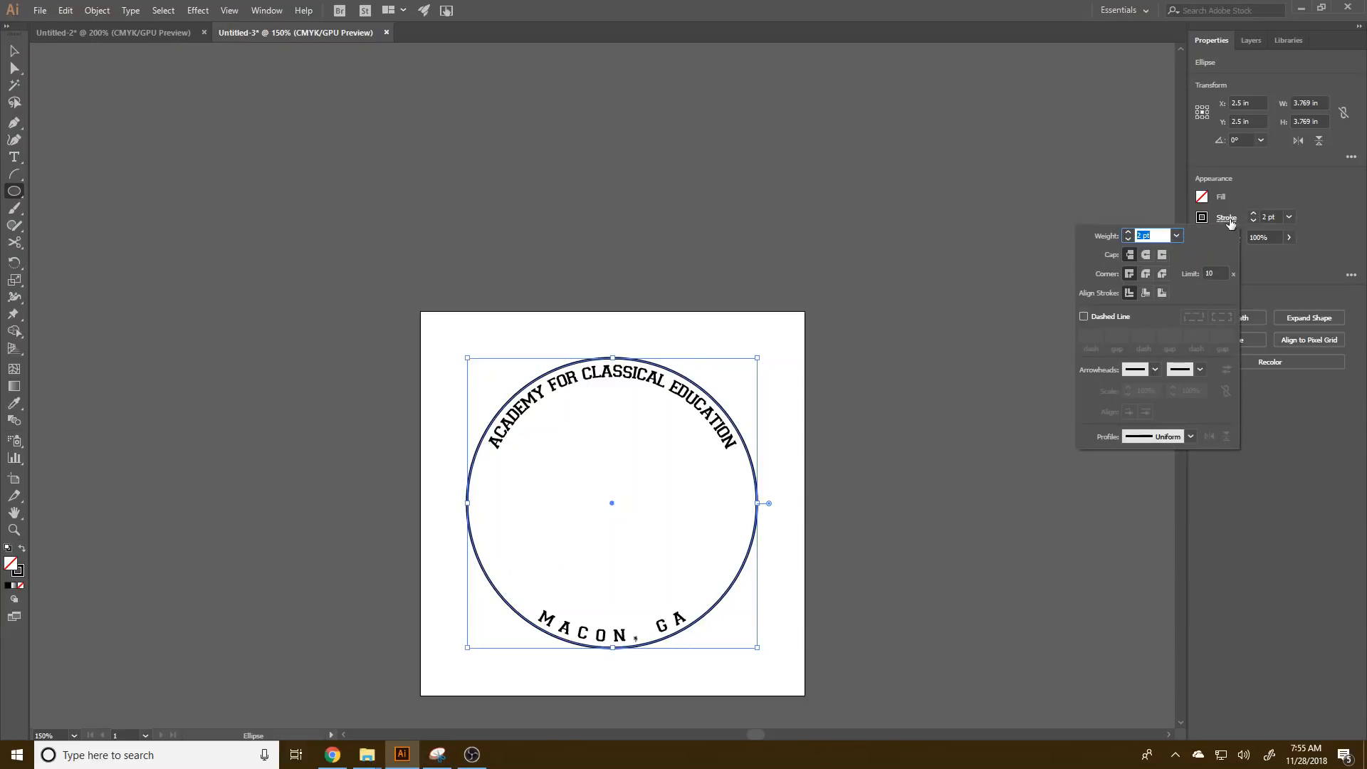
click(1083, 316)
click(1111, 335)
click(1082, 336)
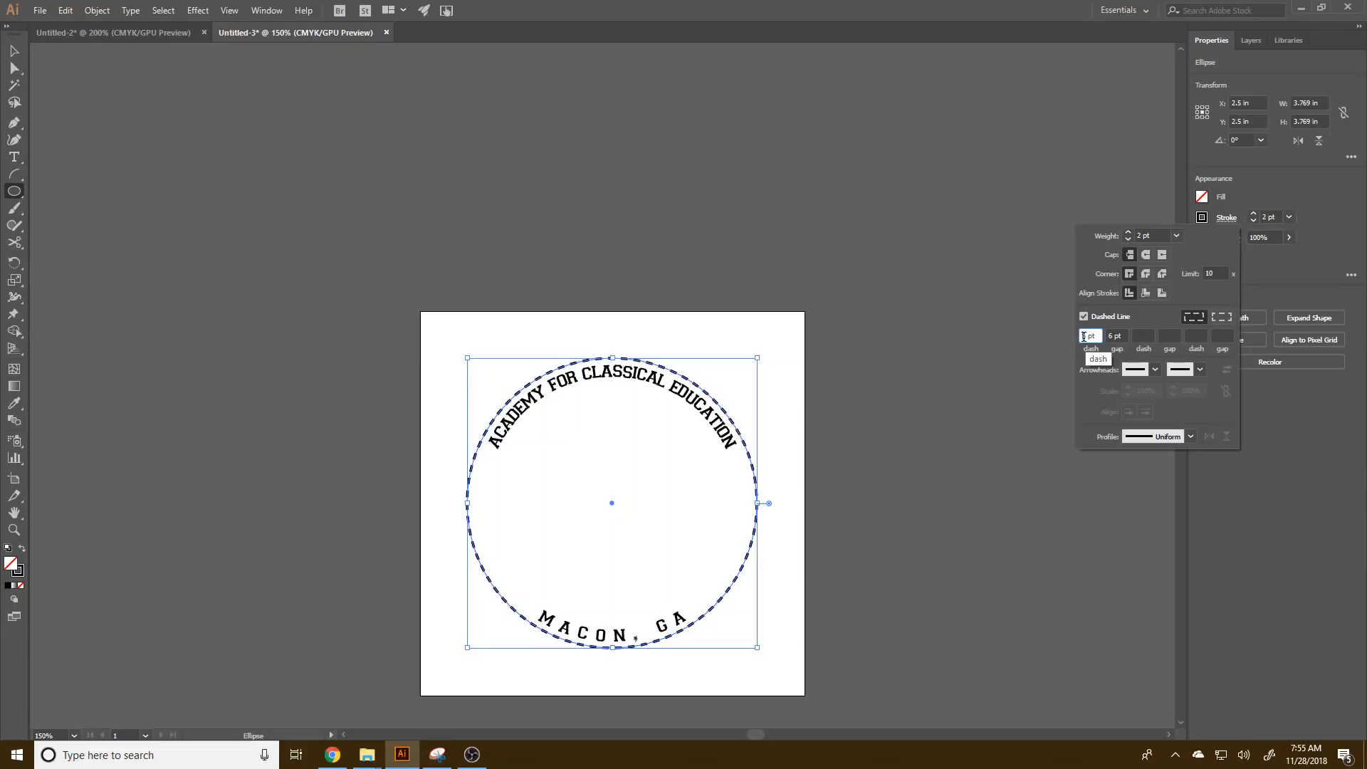
double_click(1092, 335)
click(1094, 335)
click(1117, 336)
double_click(1120, 336)
click(1120, 335)
mouse_move(1098, 337)
mouse_down()
mouse_move(1053, 326)
mouse_move(1104, 335)
mouse_up()
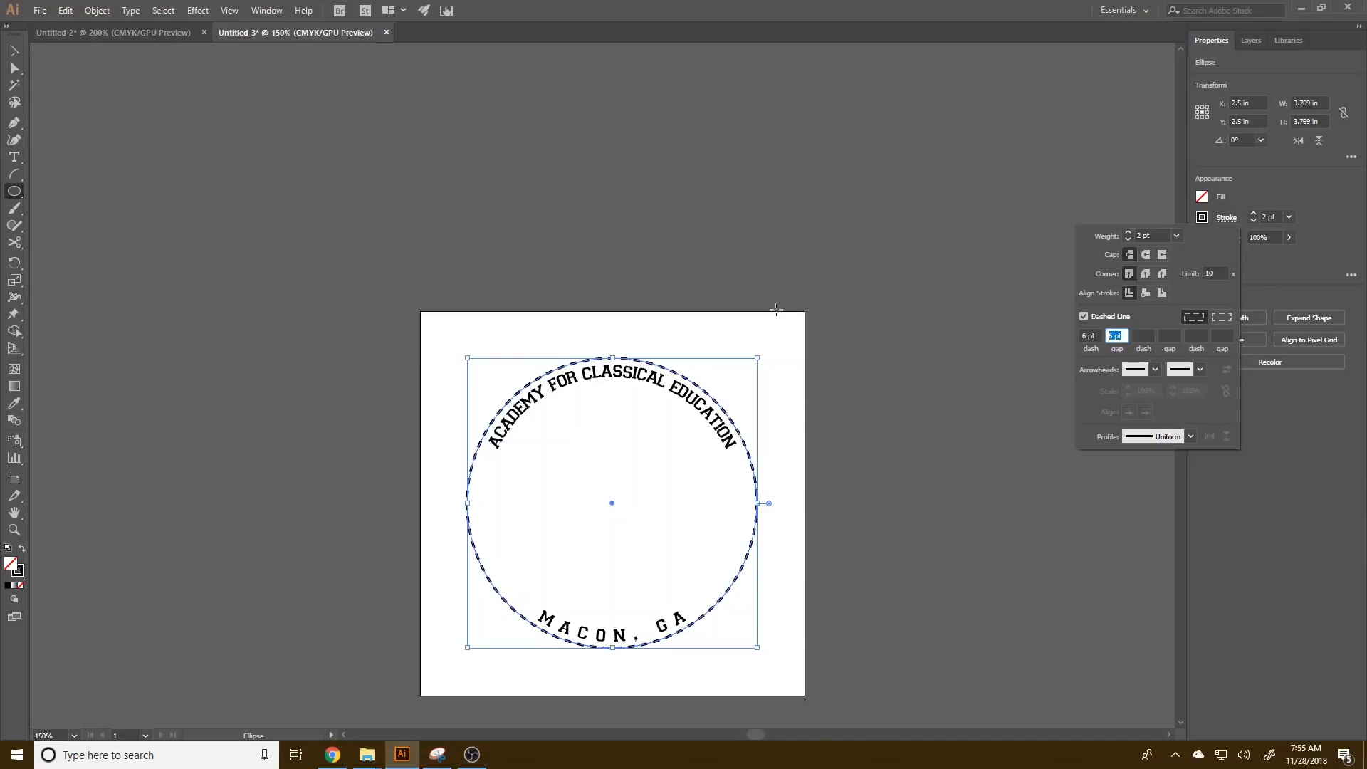
- Try gaps of up to 10 pt between the outer circle's dashes and return the gap to 6 pt
scroll(499, 338, up, 1)
scroll(499, 337, up, 2)
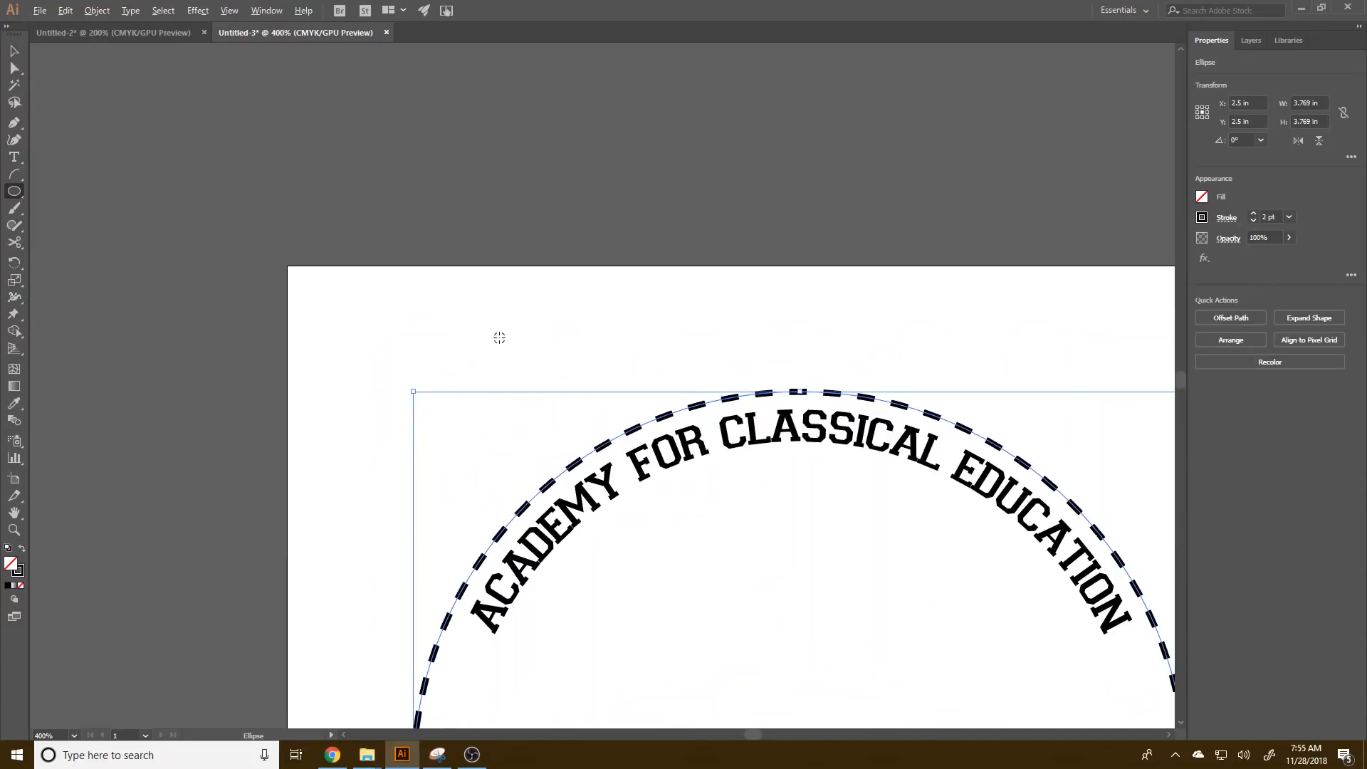
click(1226, 218)
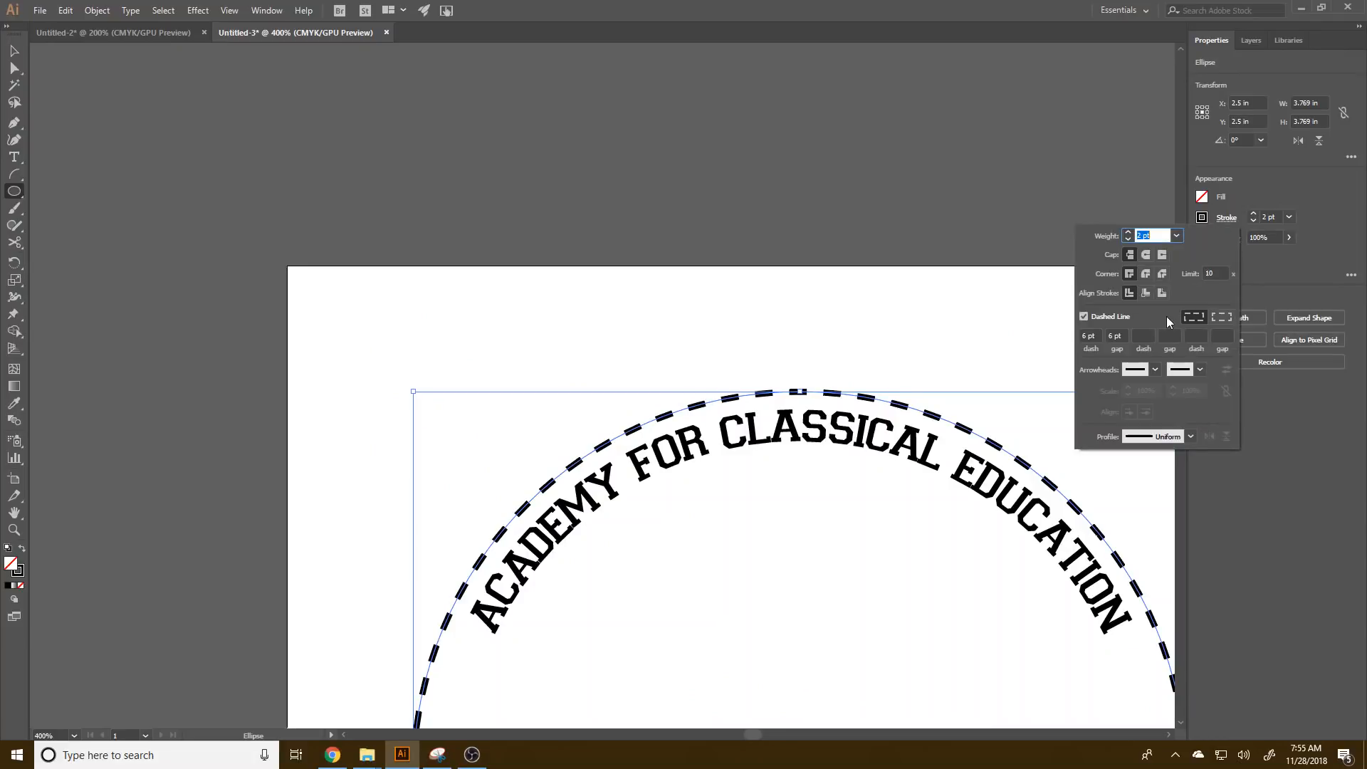
click(1095, 334)
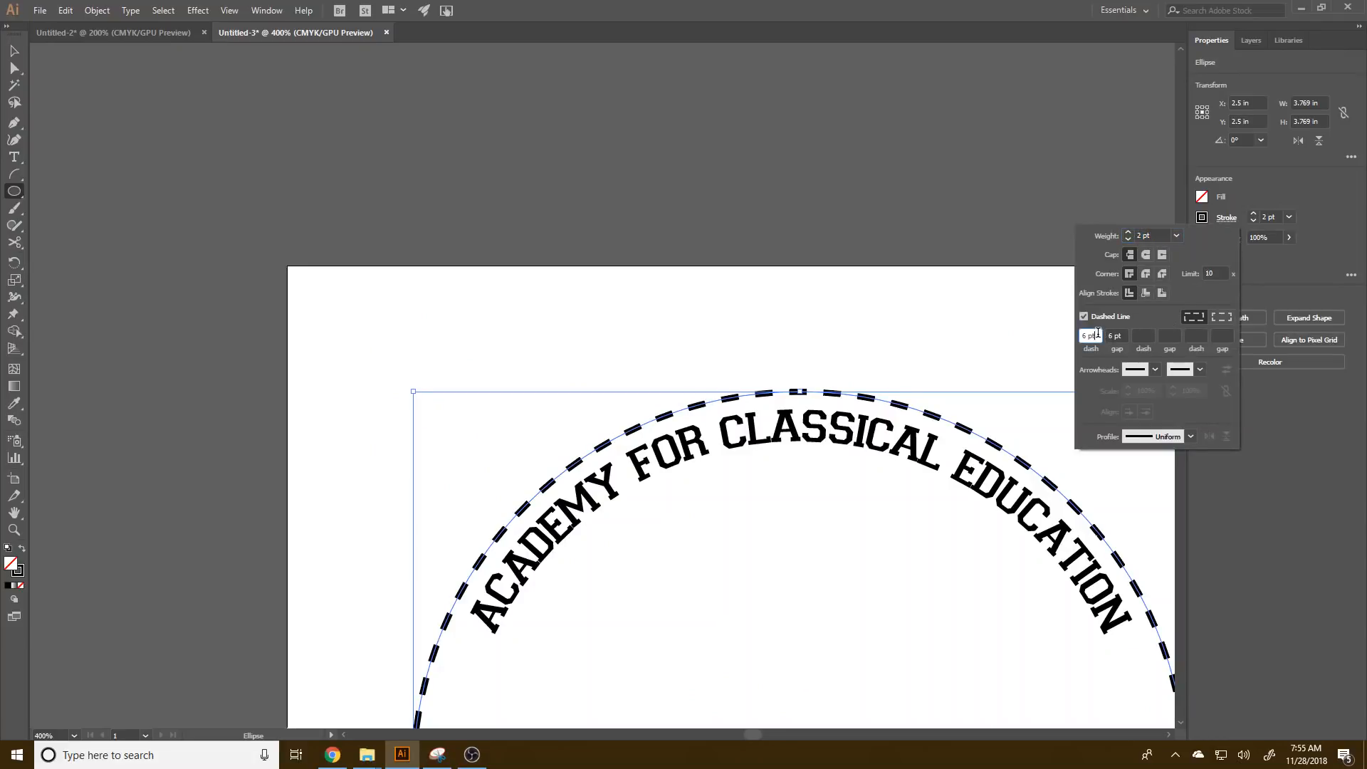
click(1123, 336)
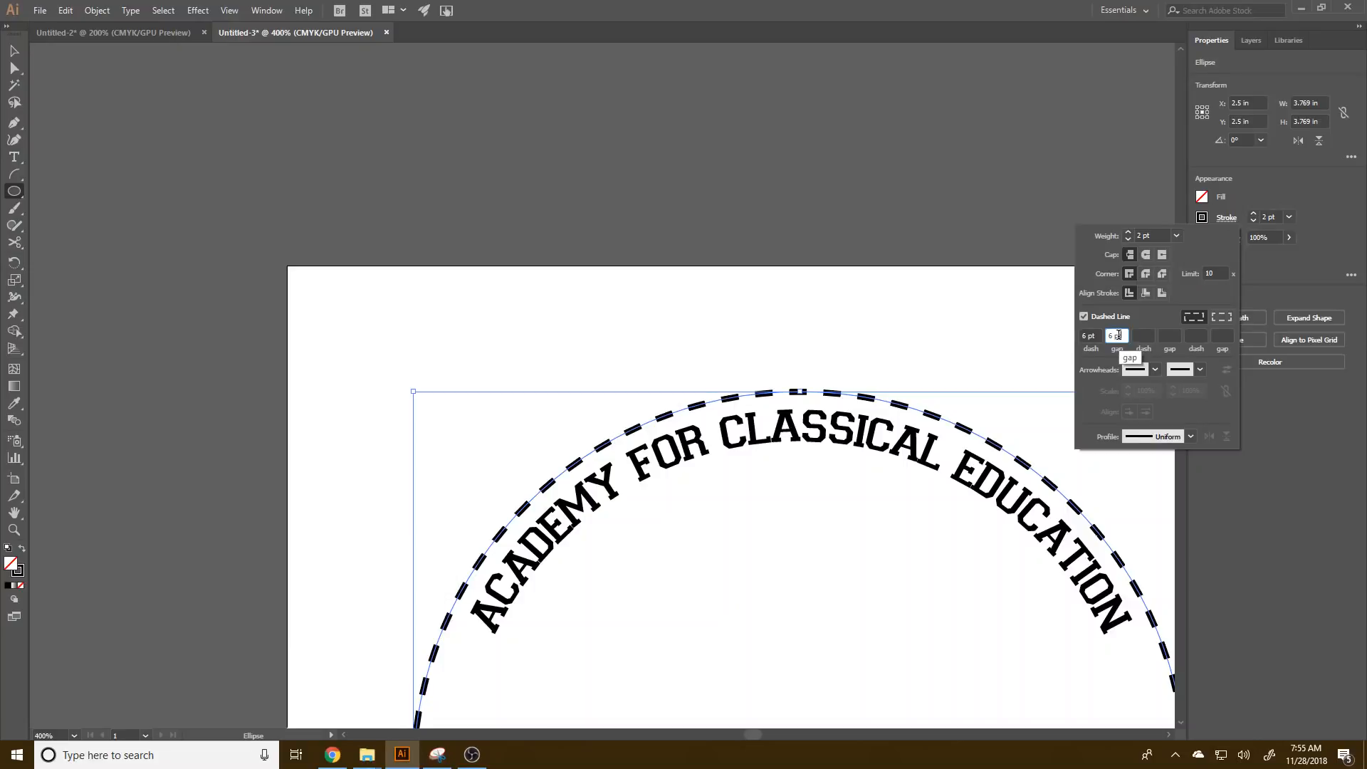
key(Up)
key(Up)
key(Up)
key(Up)
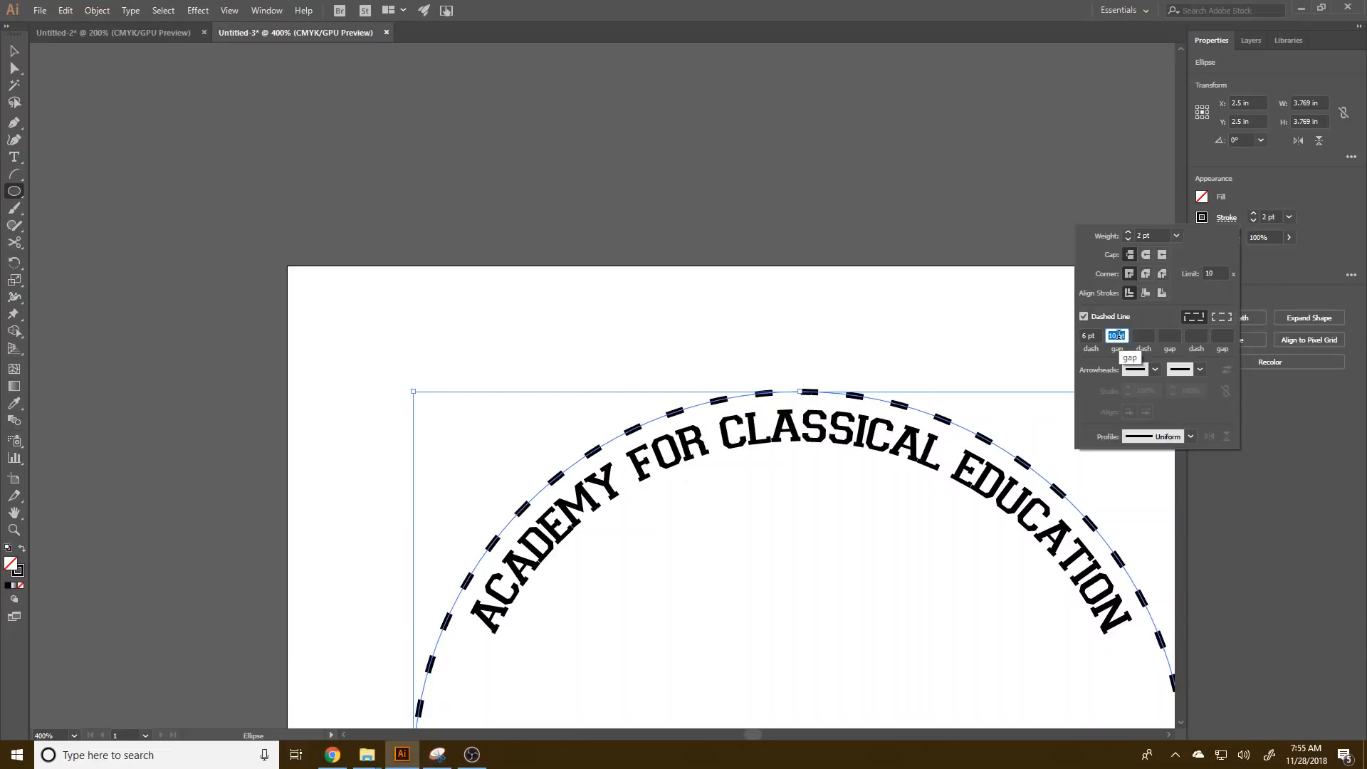
key(Down)
key(Down)
key(Down)
key(Down)
key(Down)
key(Down)
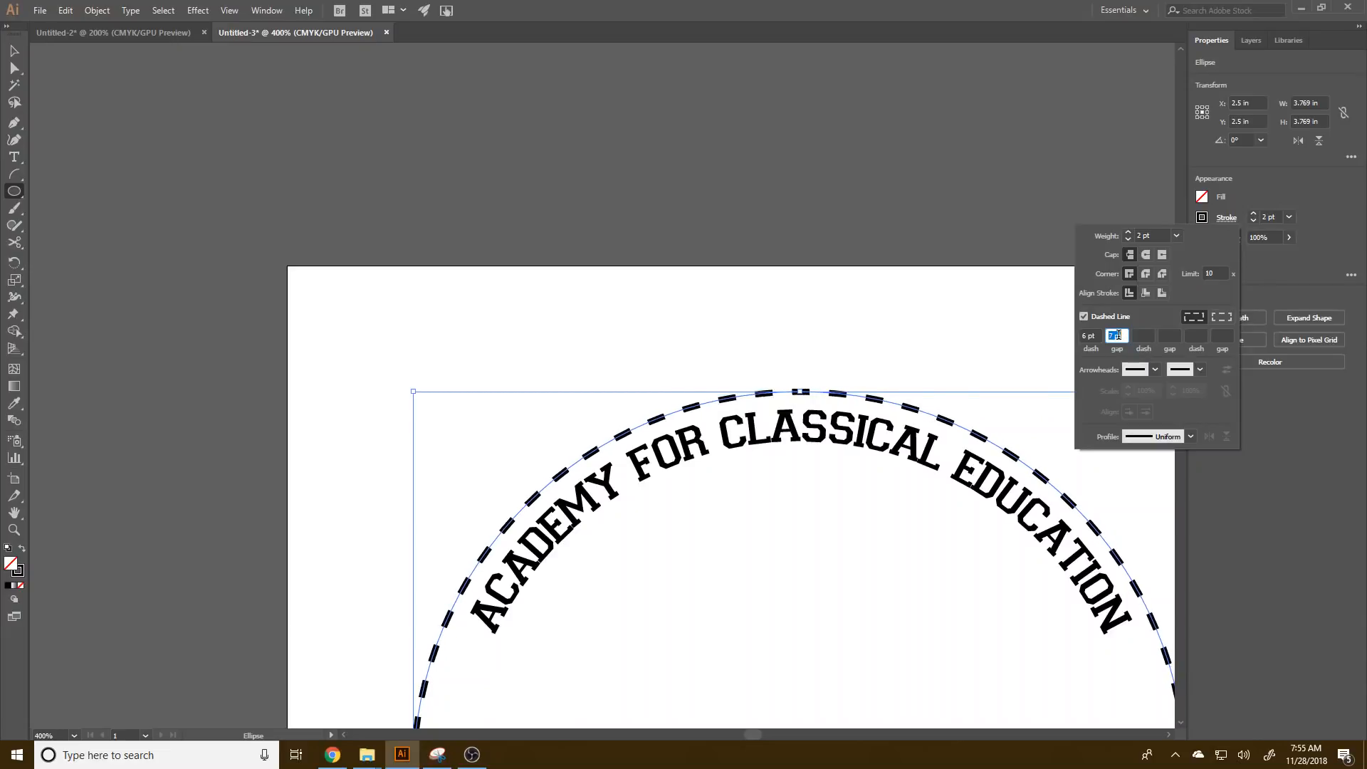
key(Up)
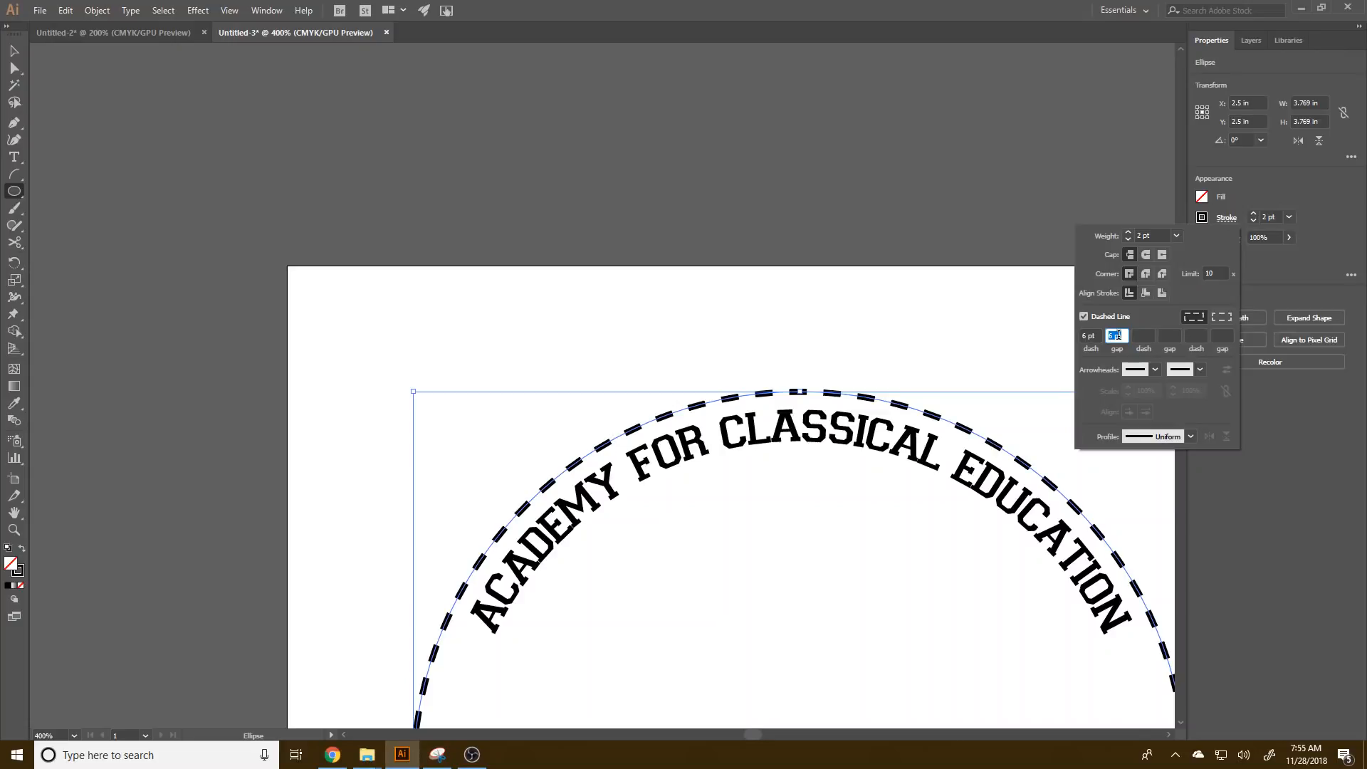
- Try longer dashes on the outer circle and return the dash length to 6 pt
click(1088, 334)
key(Up)
key(Up)
key(Down)
key(Down)
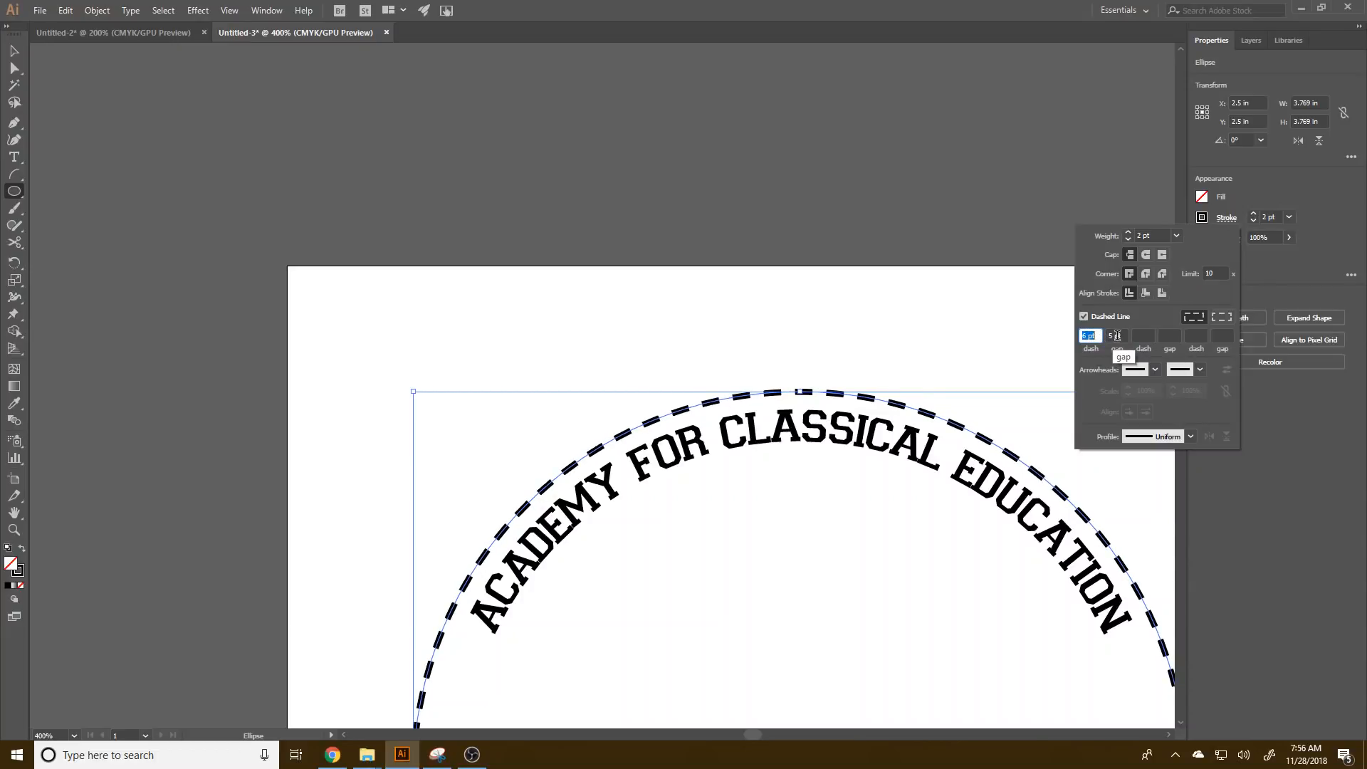
- Set the outer circle's first gap to 3 pt and add a second dash of 3 pt with a 3 pt gap
click(1114, 337)
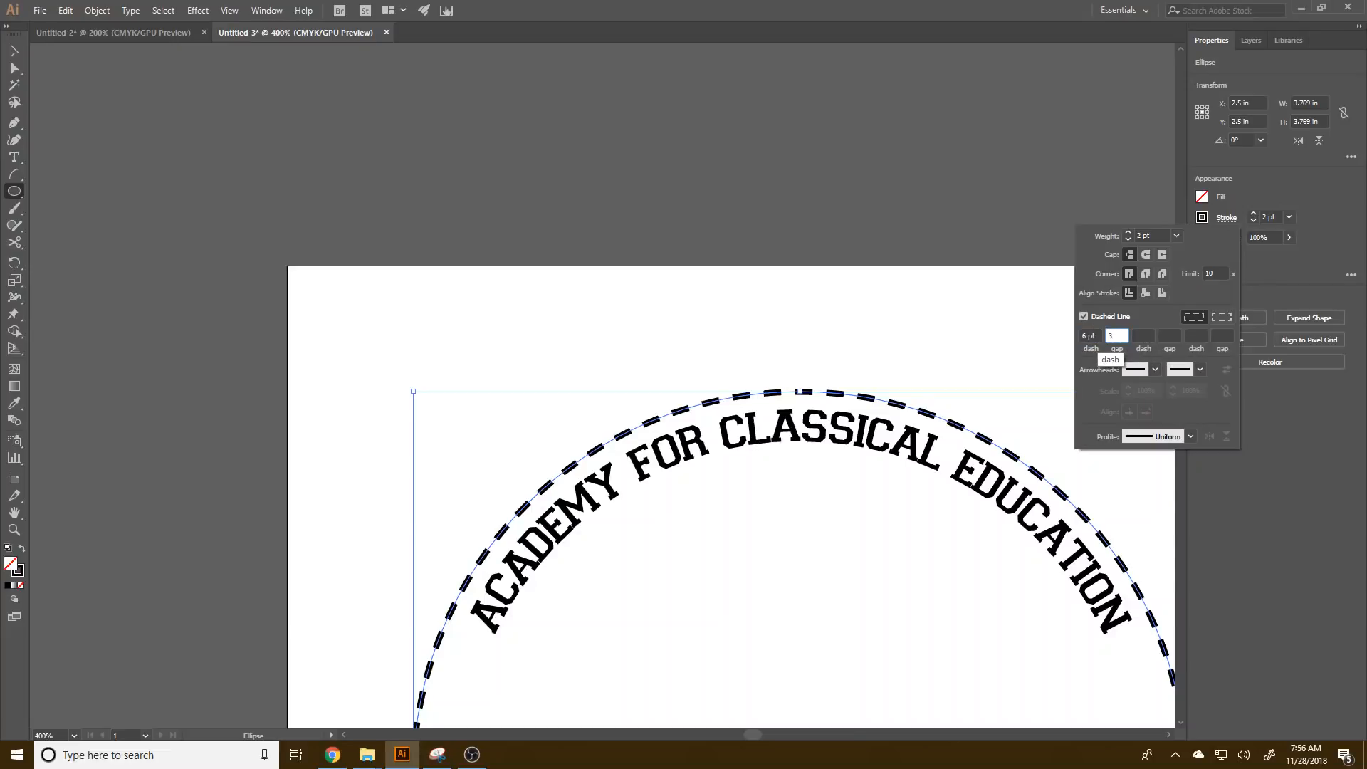
text(3)
key(Tab)
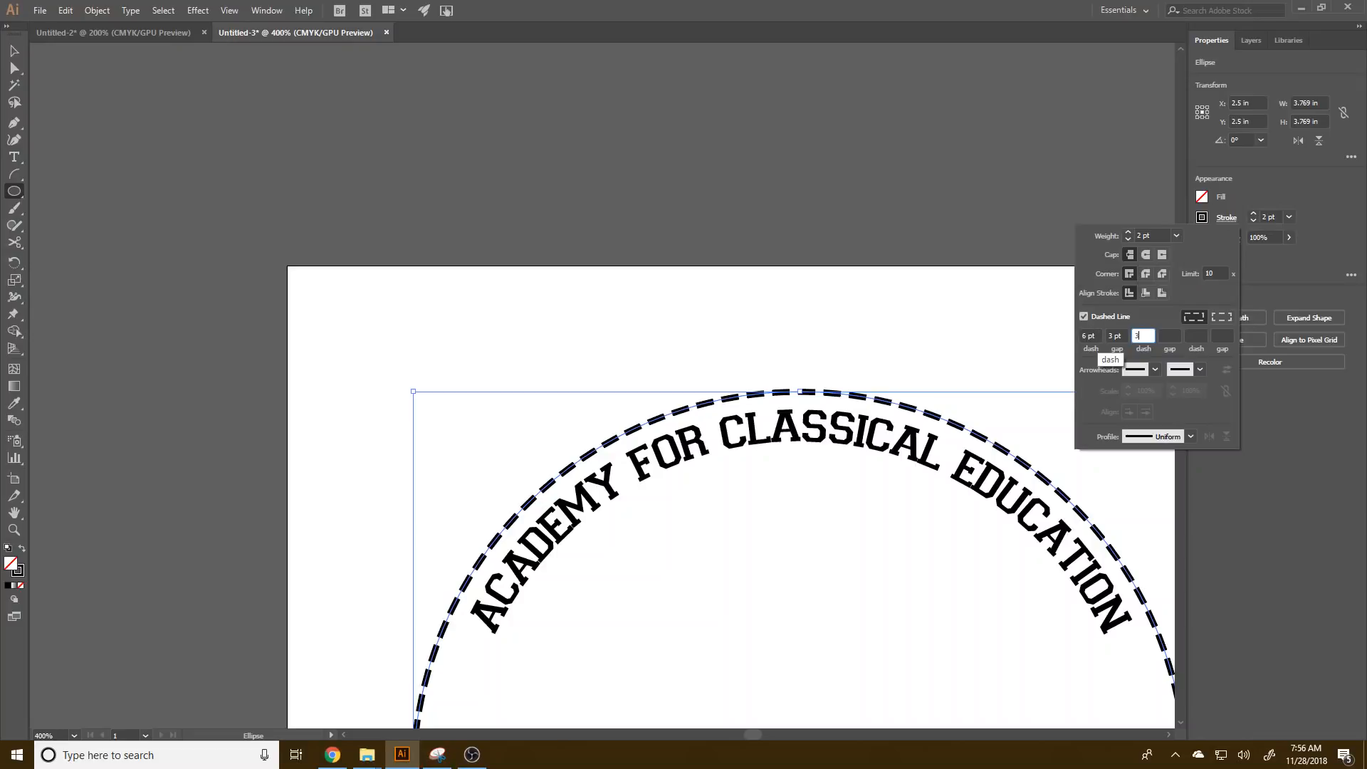
text(3)
key(Tab)
text(3)
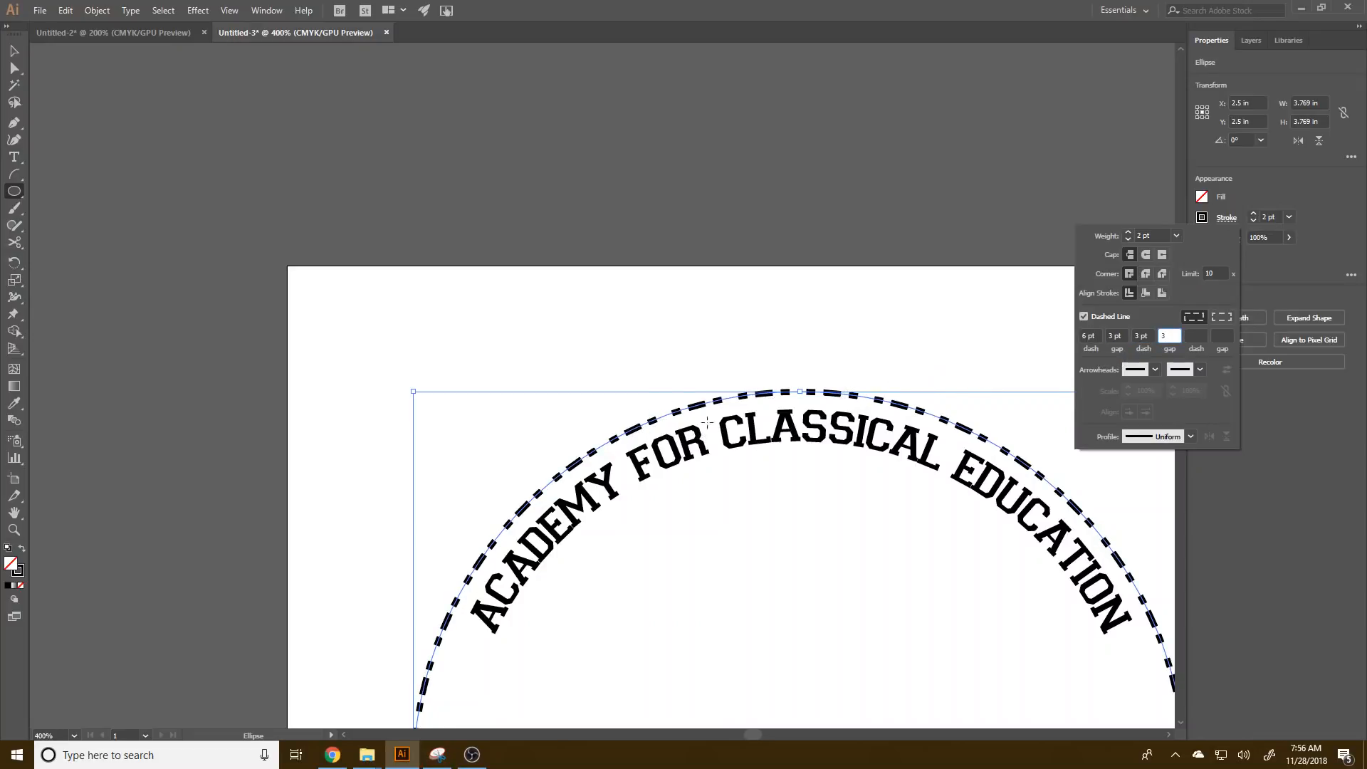
click(1205, 333)
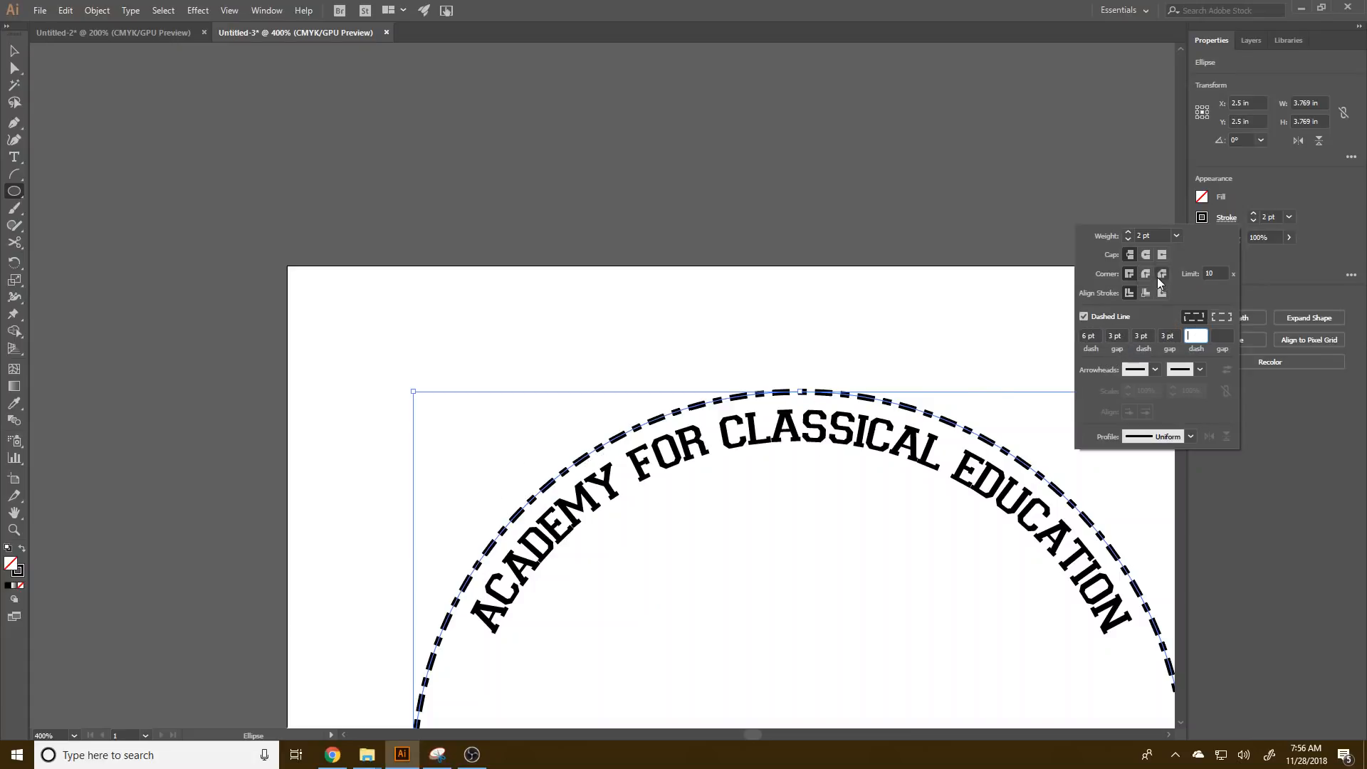
- Give the outer circle's dashes round caps and set both gaps to 4 pt
click(1144, 254)
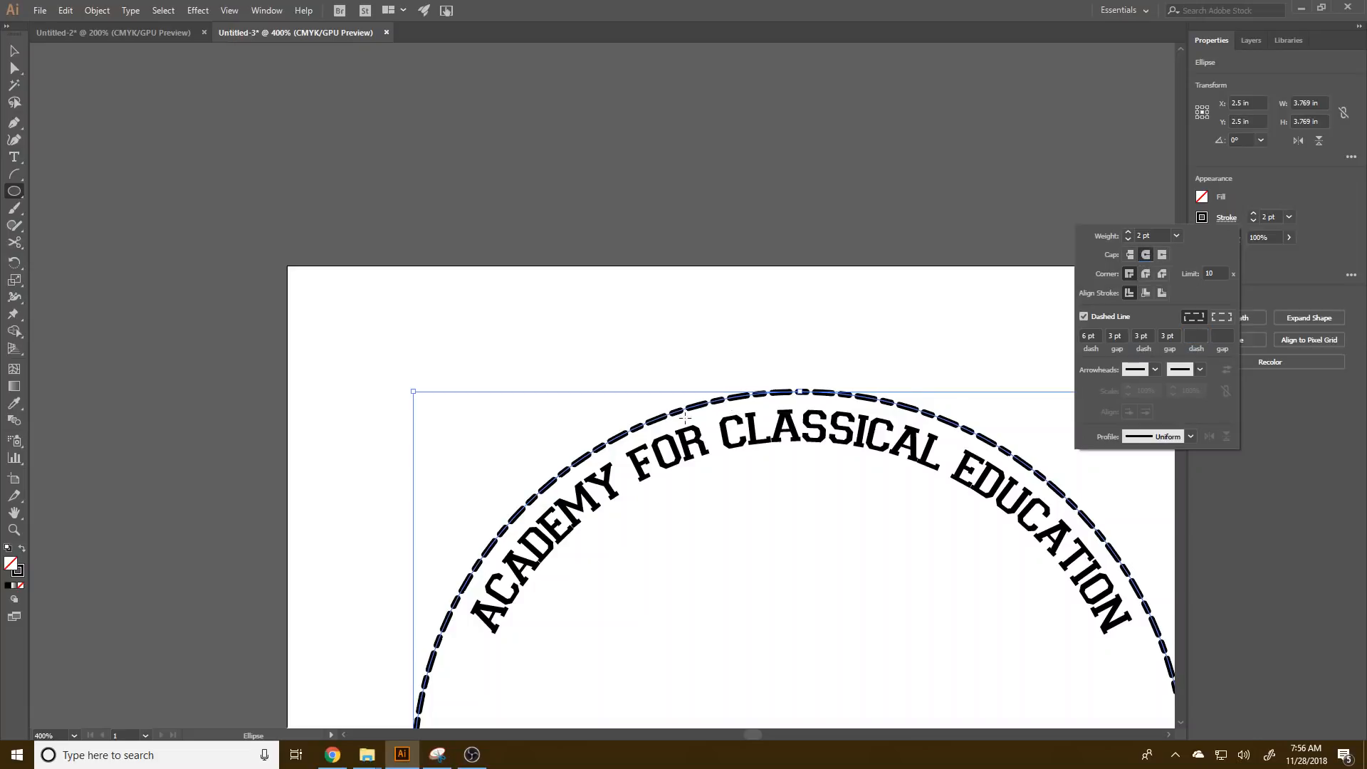
click(1114, 336)
text(4)
key(Tab)
key(Tab)
text(4)
key(Tab)
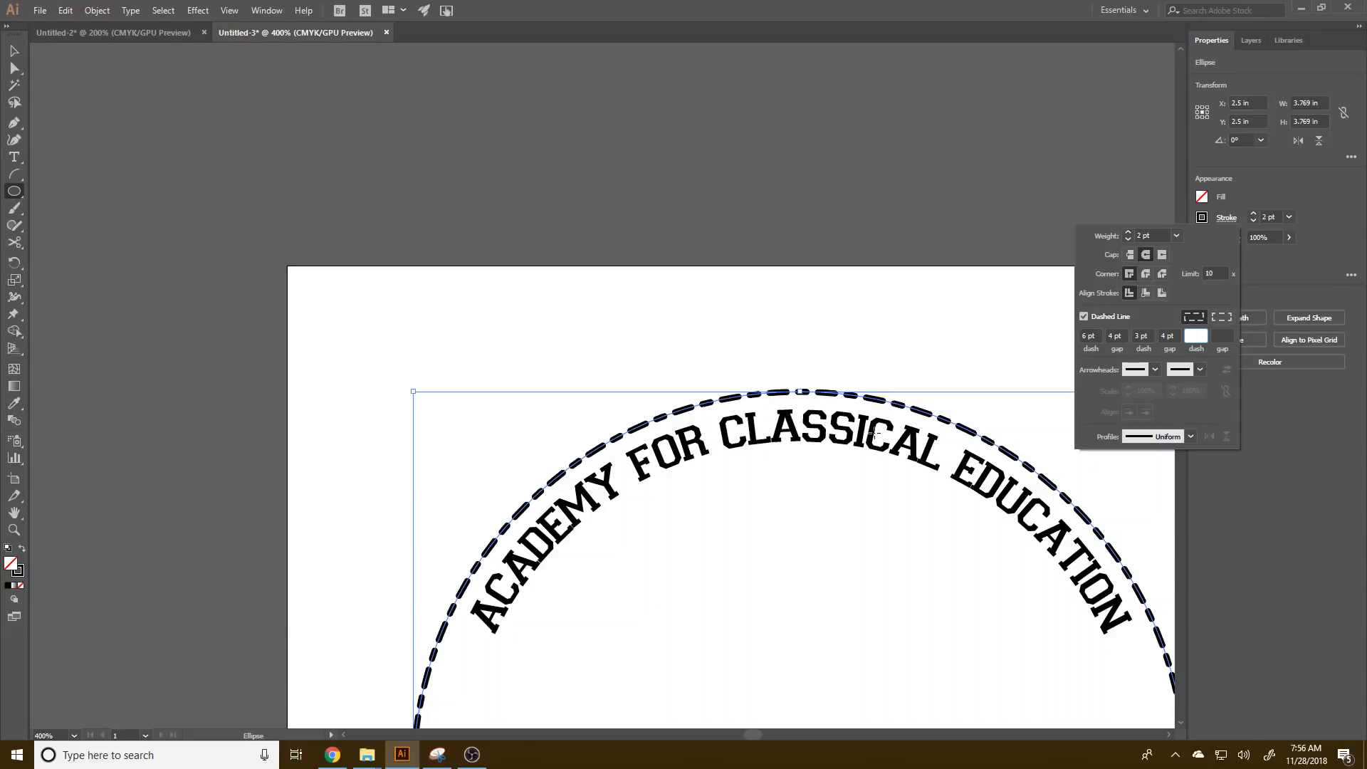
- Clear the second gap value from the outer circle's dash pattern
click(1168, 735)
scroll(1136, 666, down, 5)
scroll(1134, 665, down, 10)
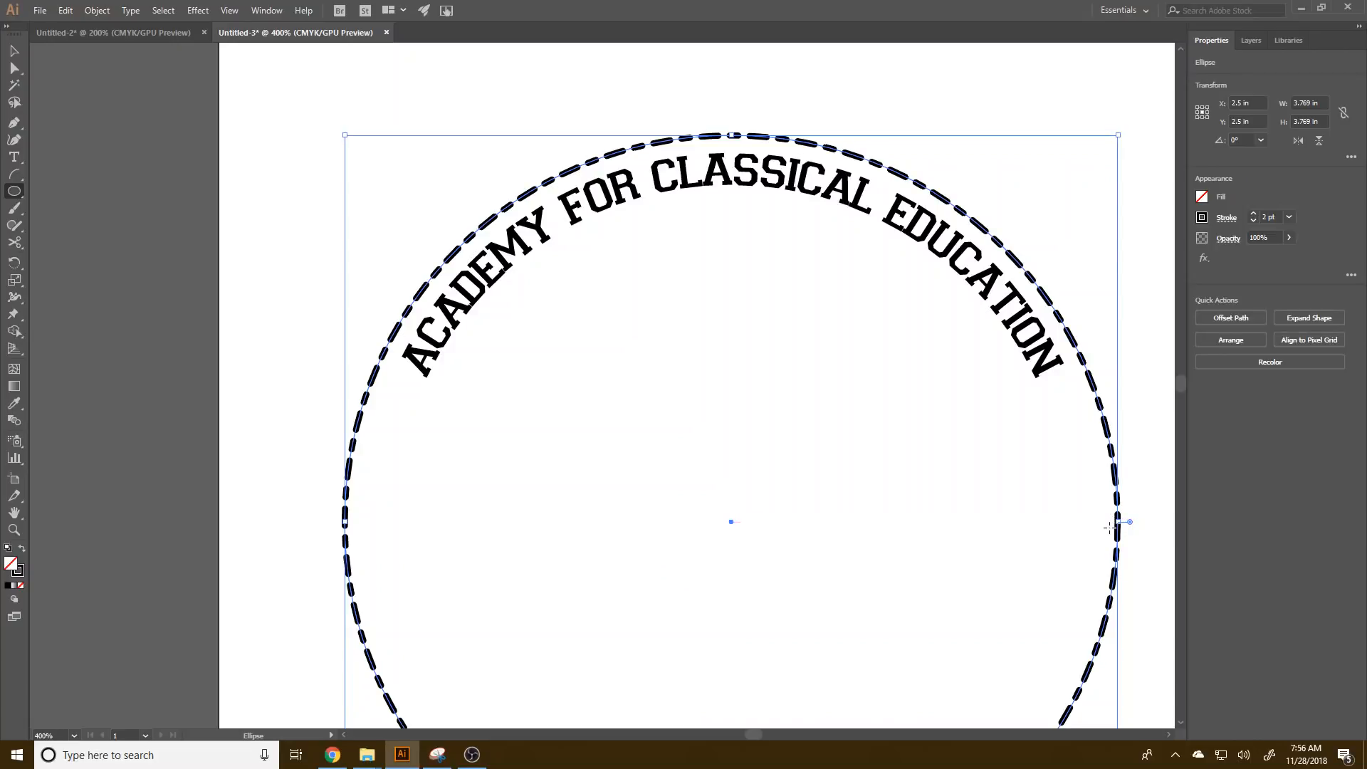
click(1220, 219)
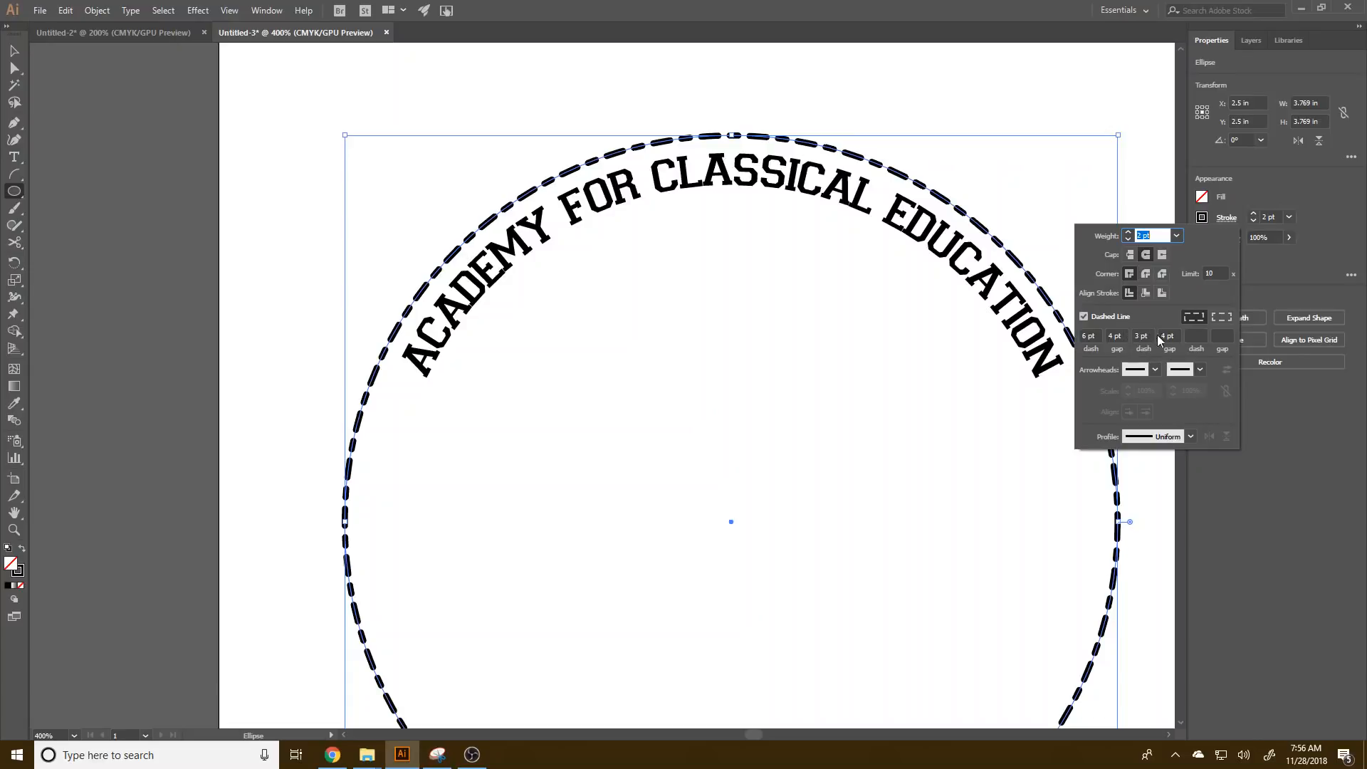
click(1168, 336)
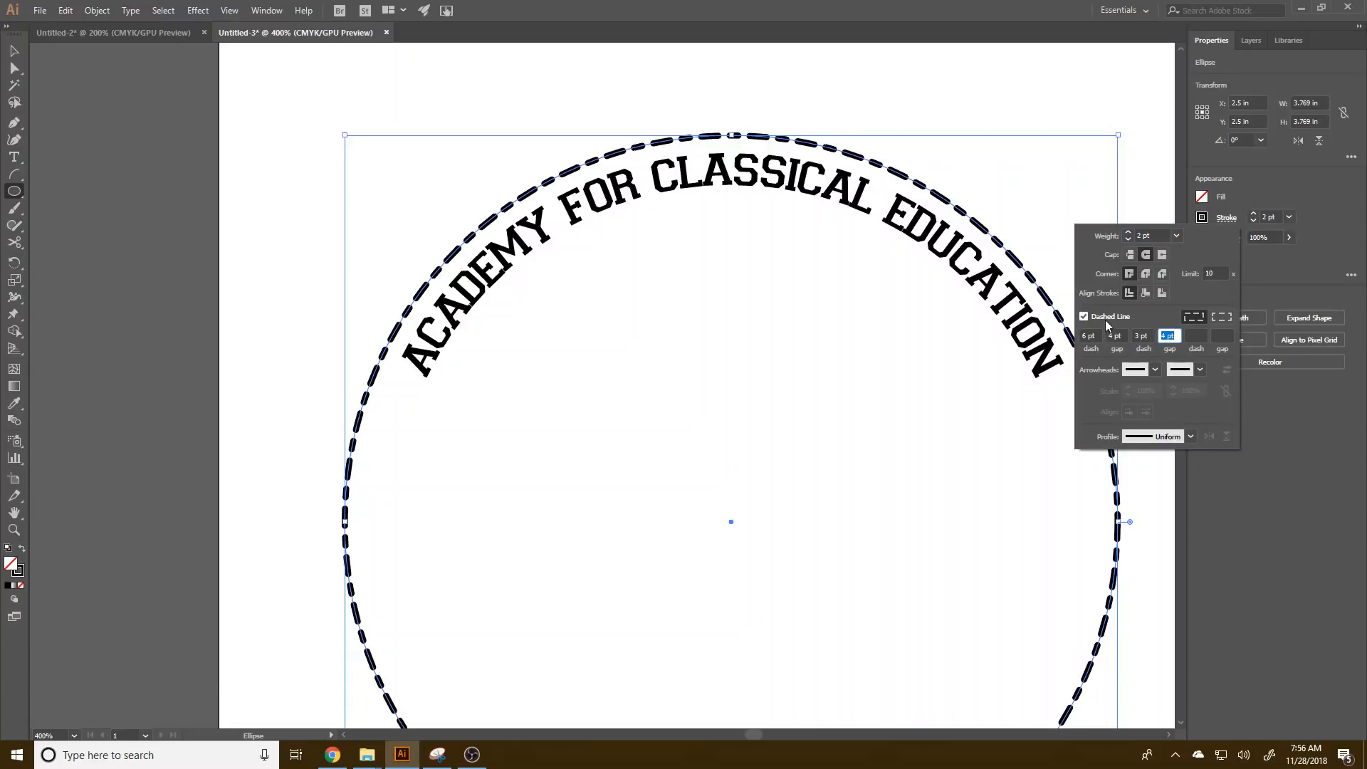
key(BackSpace)
key(Return)
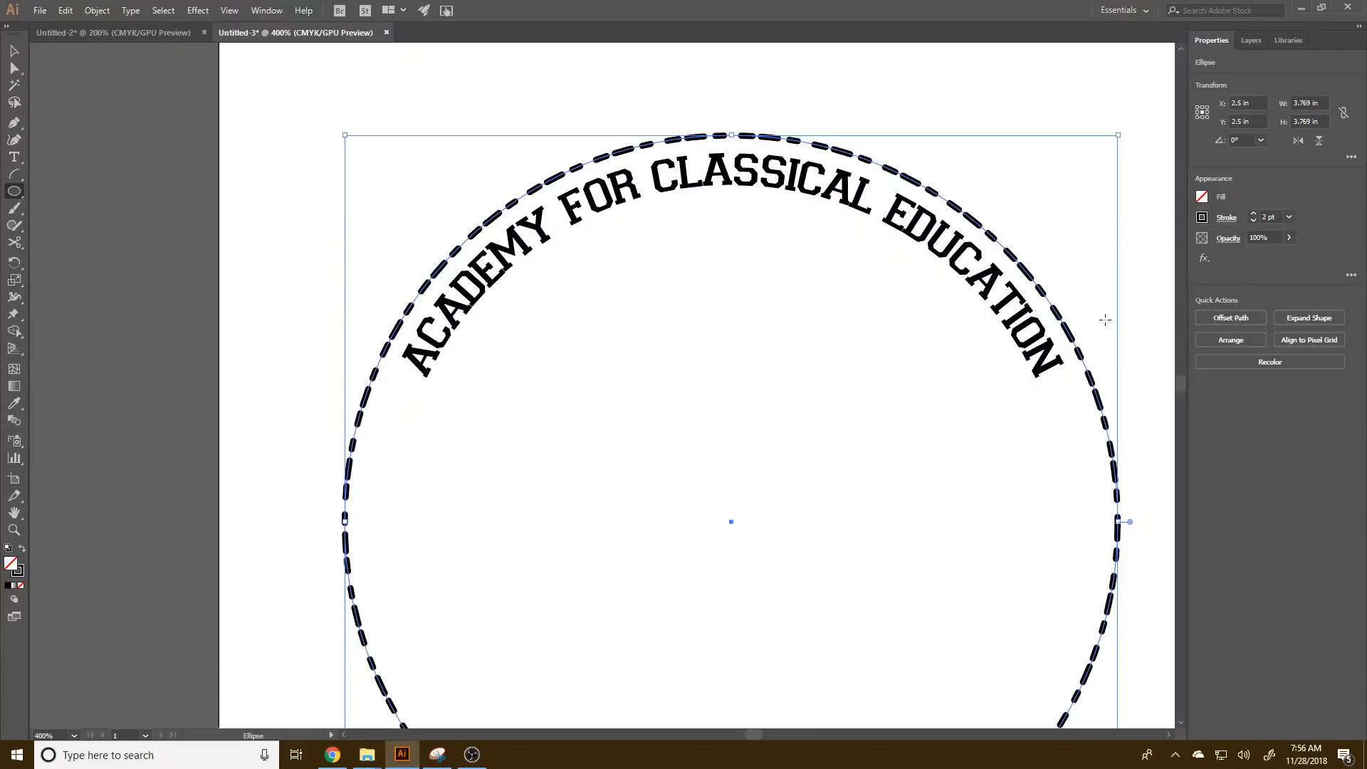
- Set the outer circle's first gap to 6 pt and clear the second dash value
click(1227, 217)
click(1117, 335)
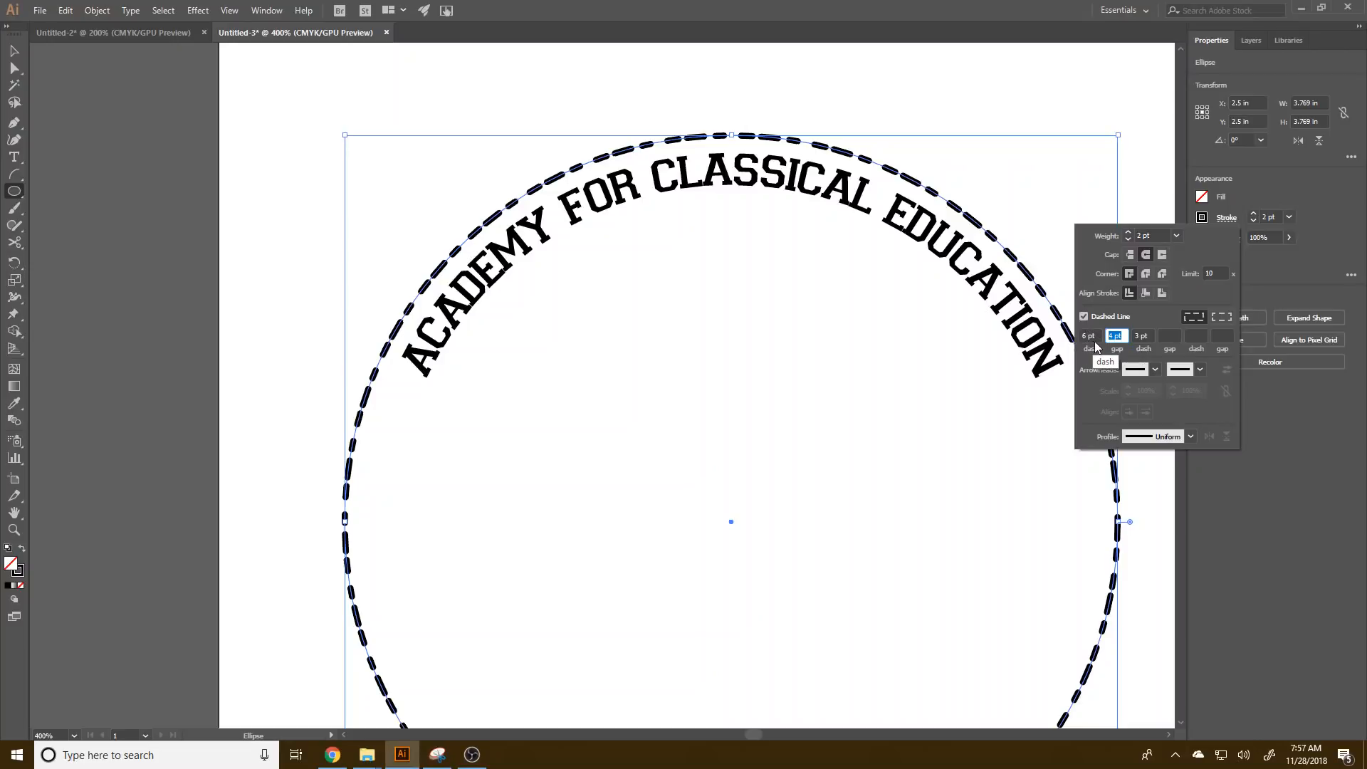
key(Tab)
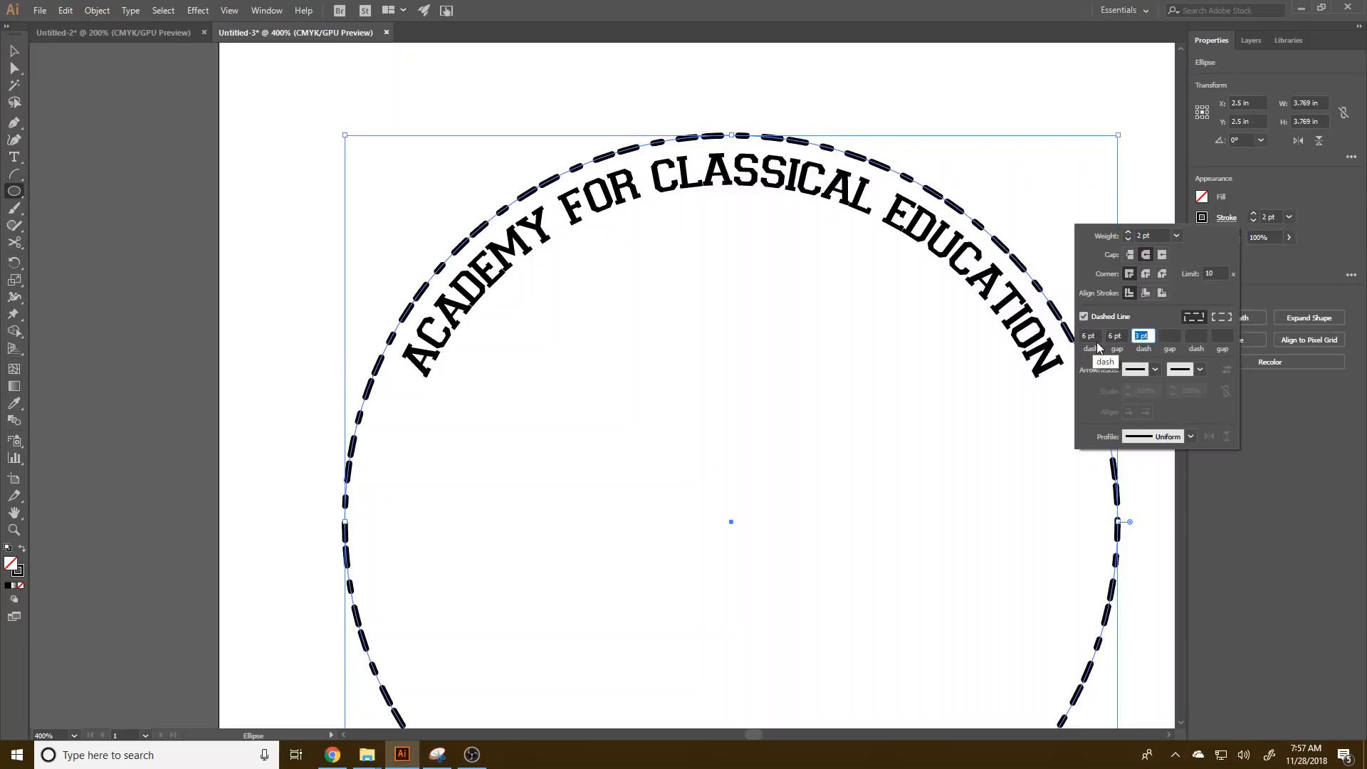
key(Tab)
key(shift+Tab)
key(BackSpace)
key(Tab)
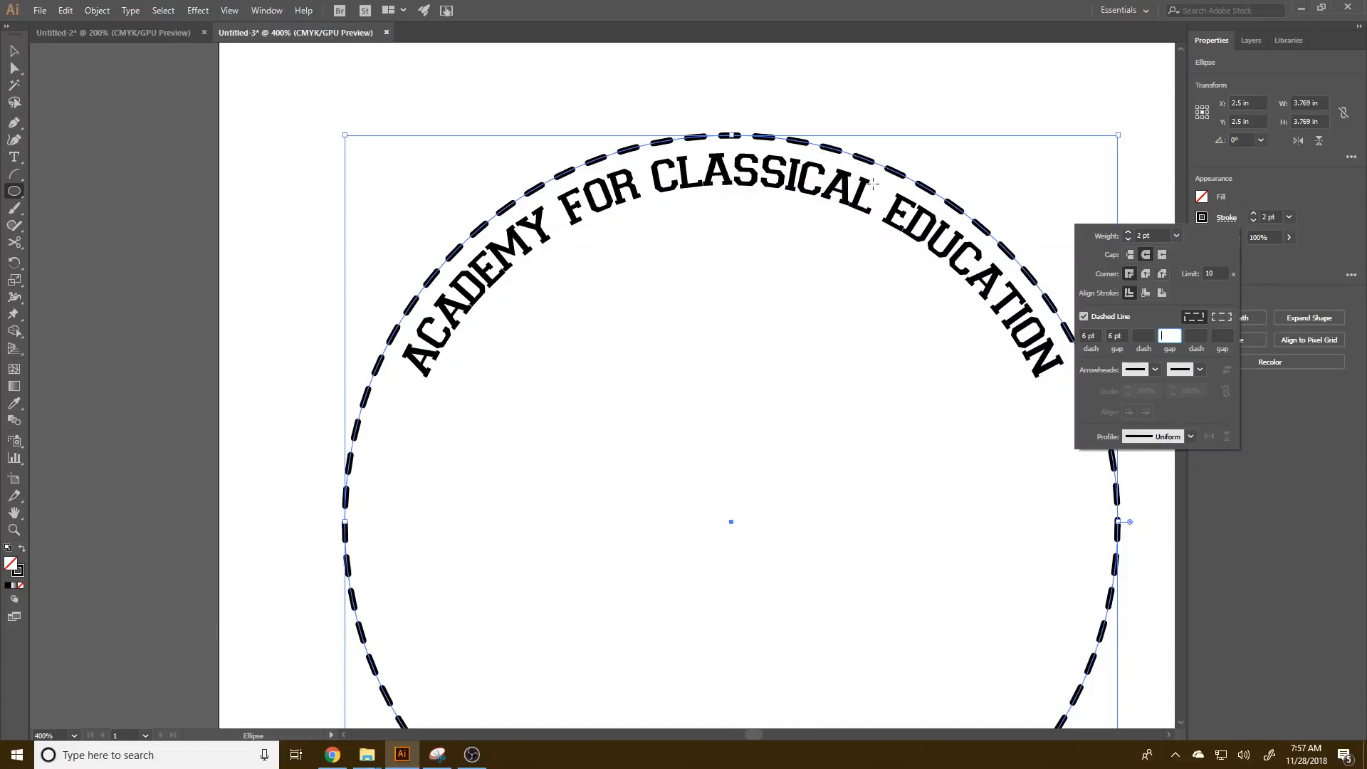
- Increase the gap between the outer circle's dashes to 8 pt and close the stroke options
click(1115, 336)
key(Up)
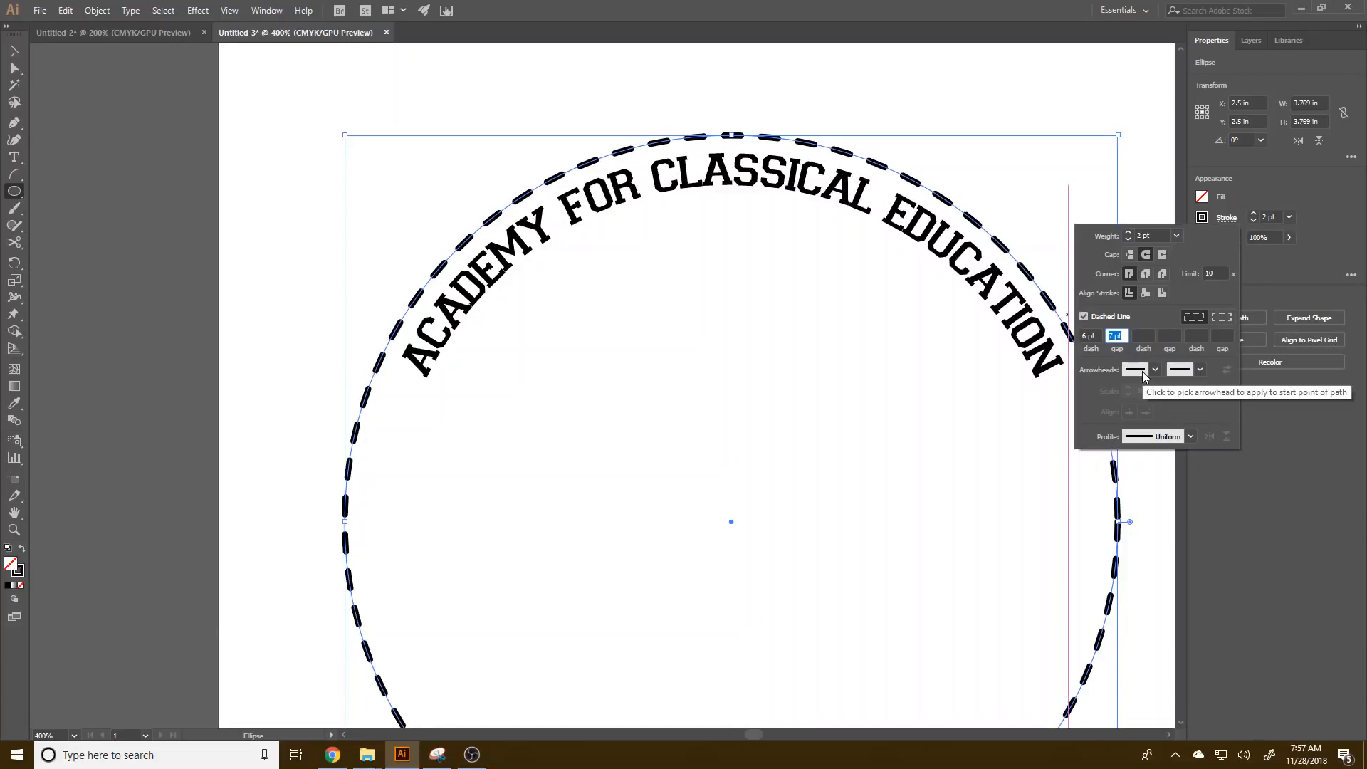
key(Up)
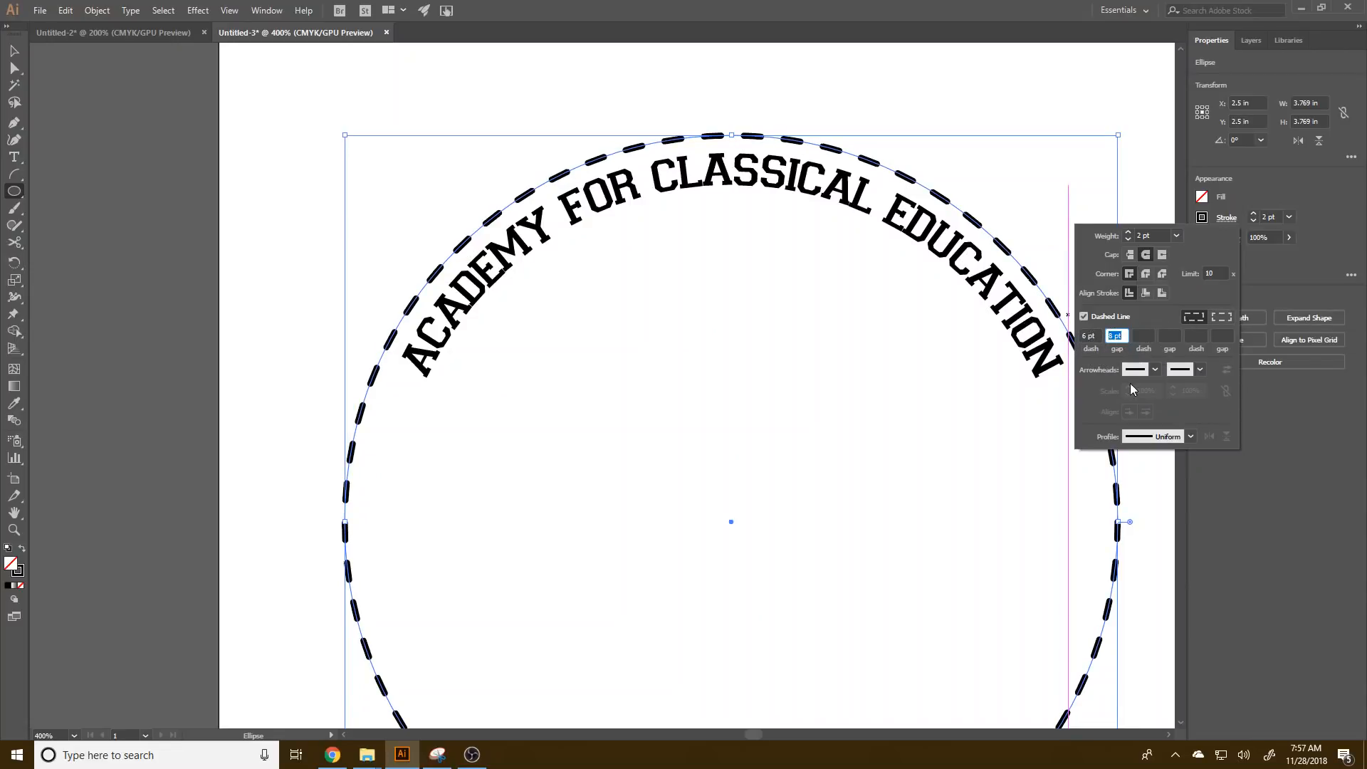
key(Escape)
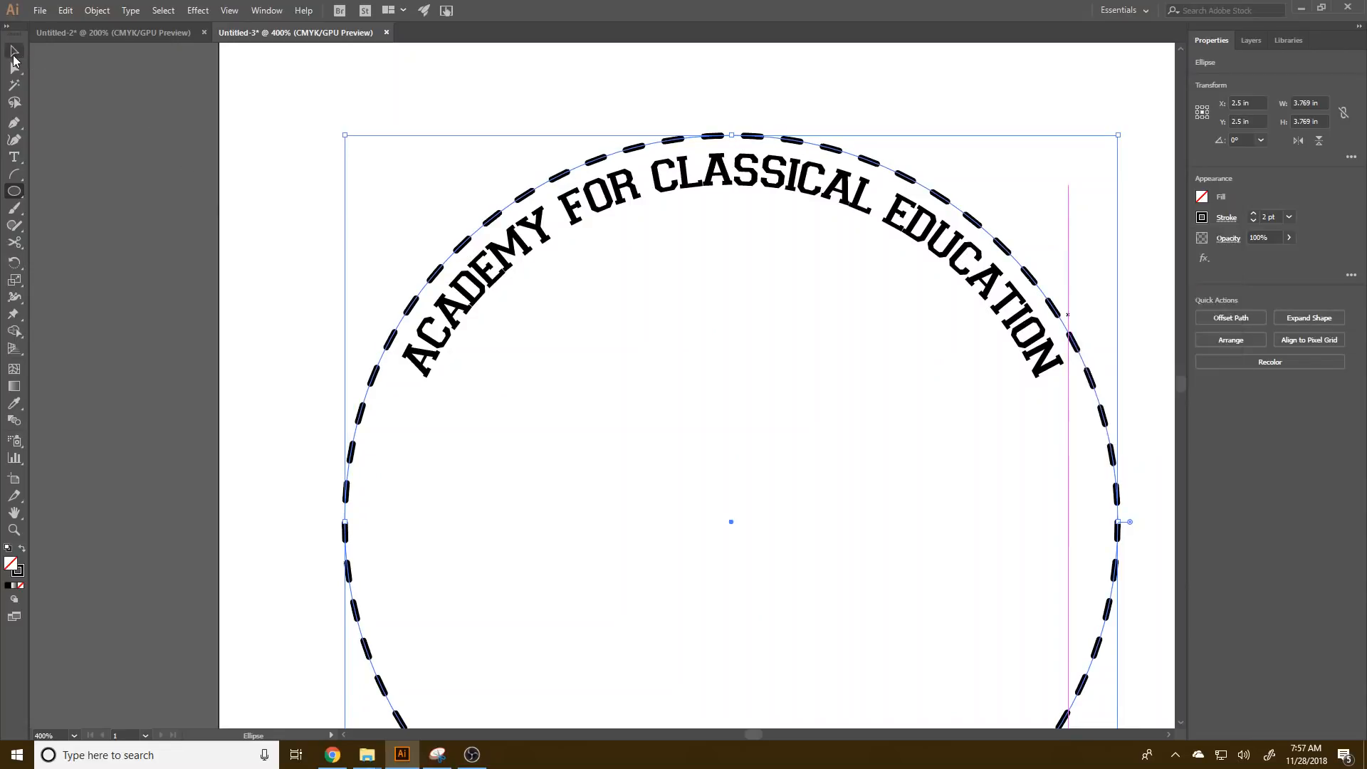
- Deselect the dashed ring and draw a second concentric circle around it, about 3.98 in wide, from the badge's center
click(186, 183)
click(117, 100)
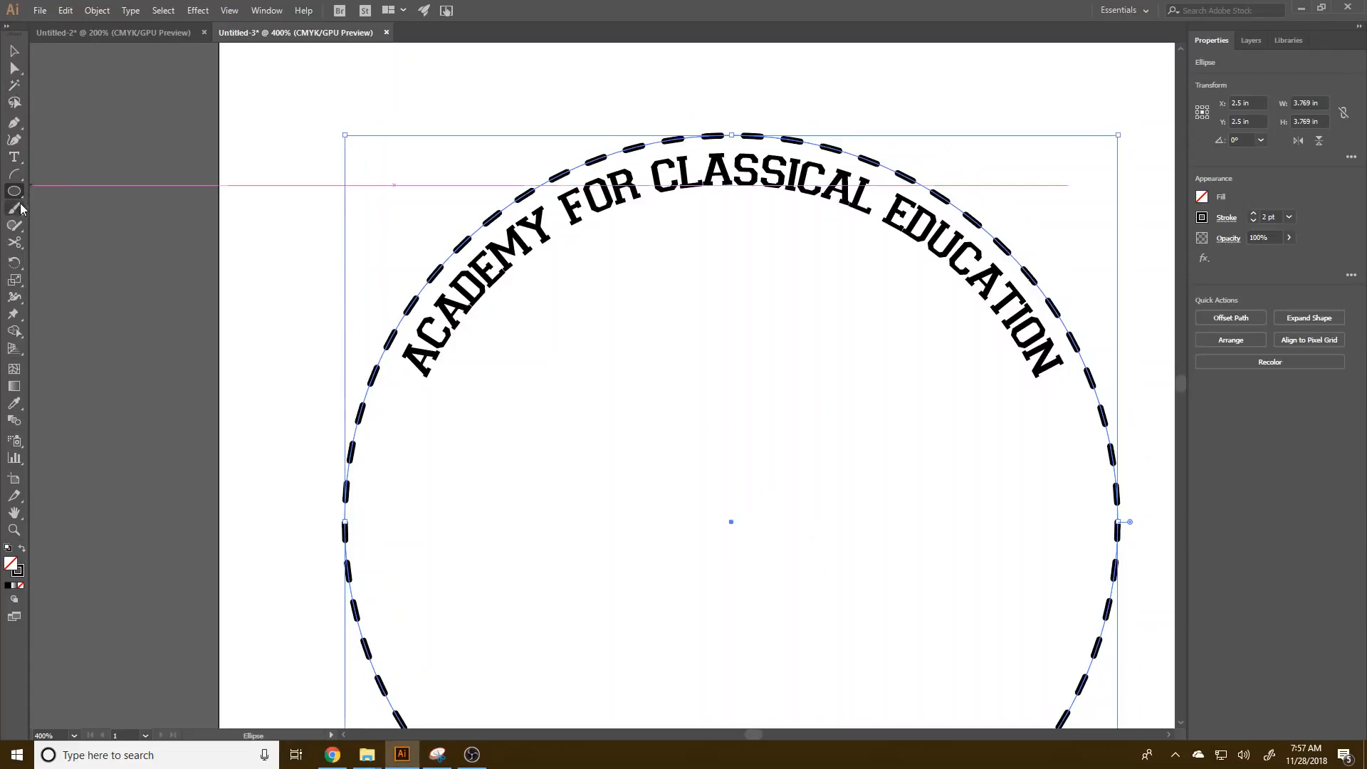
ctrl+click(201, 287)
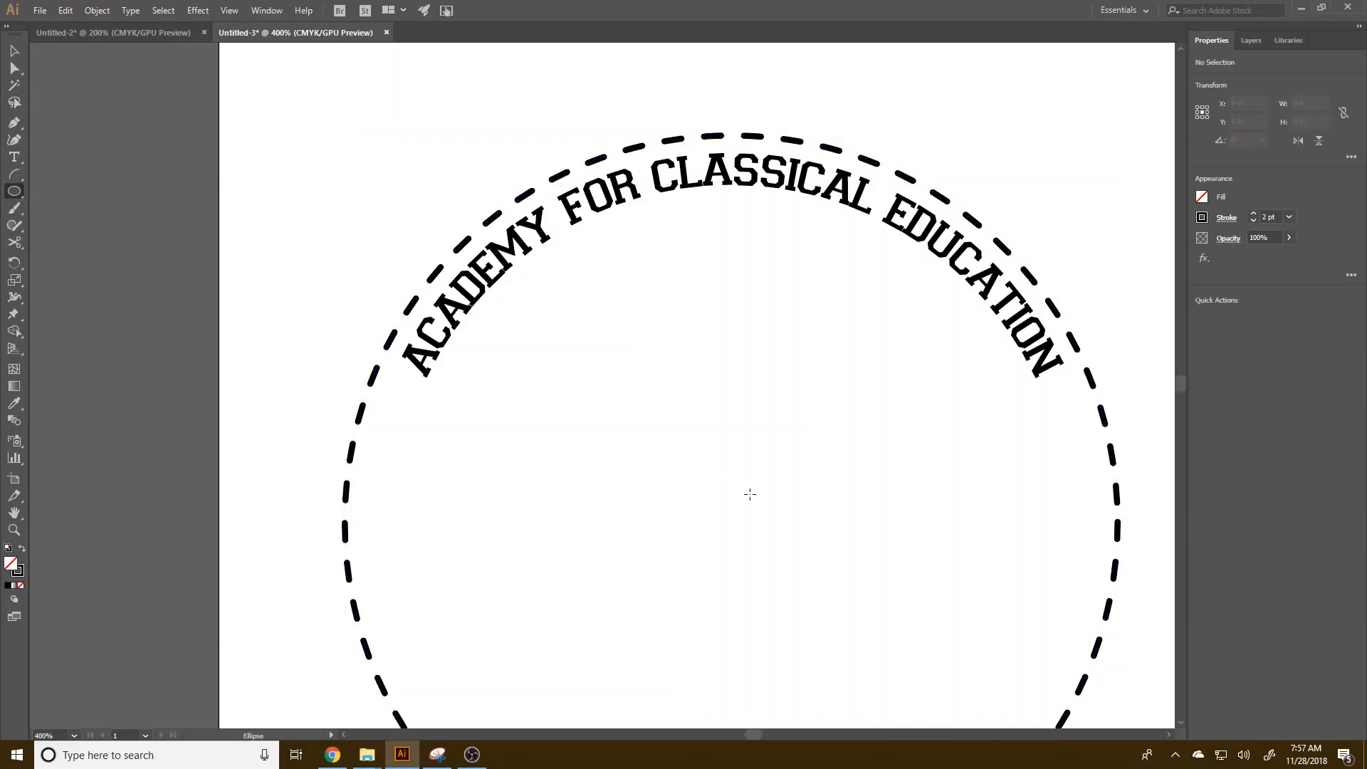
mouse_move(734, 522)
mouse_down()
mouse_move(748, 481)
mouse_move(1022, 226)
mouse_move(1147, 135)
mouse_up()
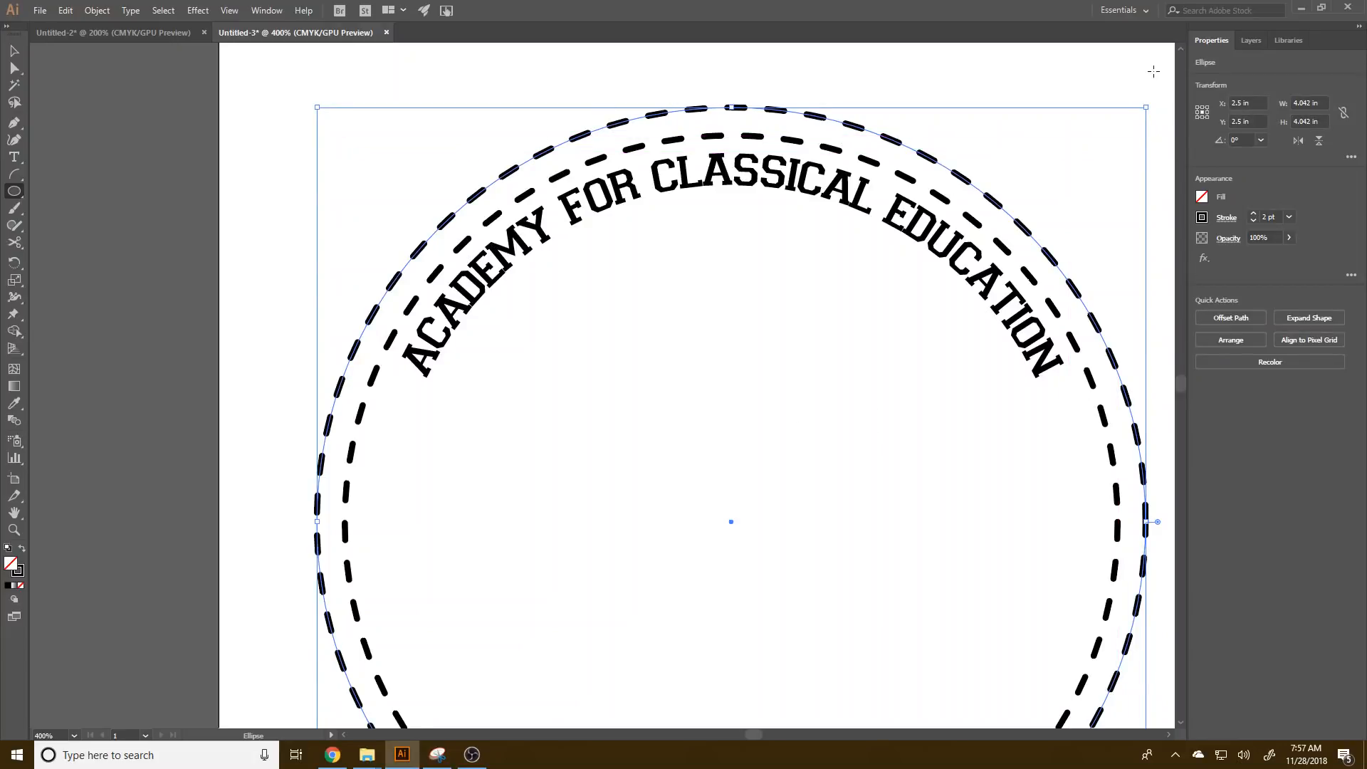
drag(1148, 109, 1139, 113)
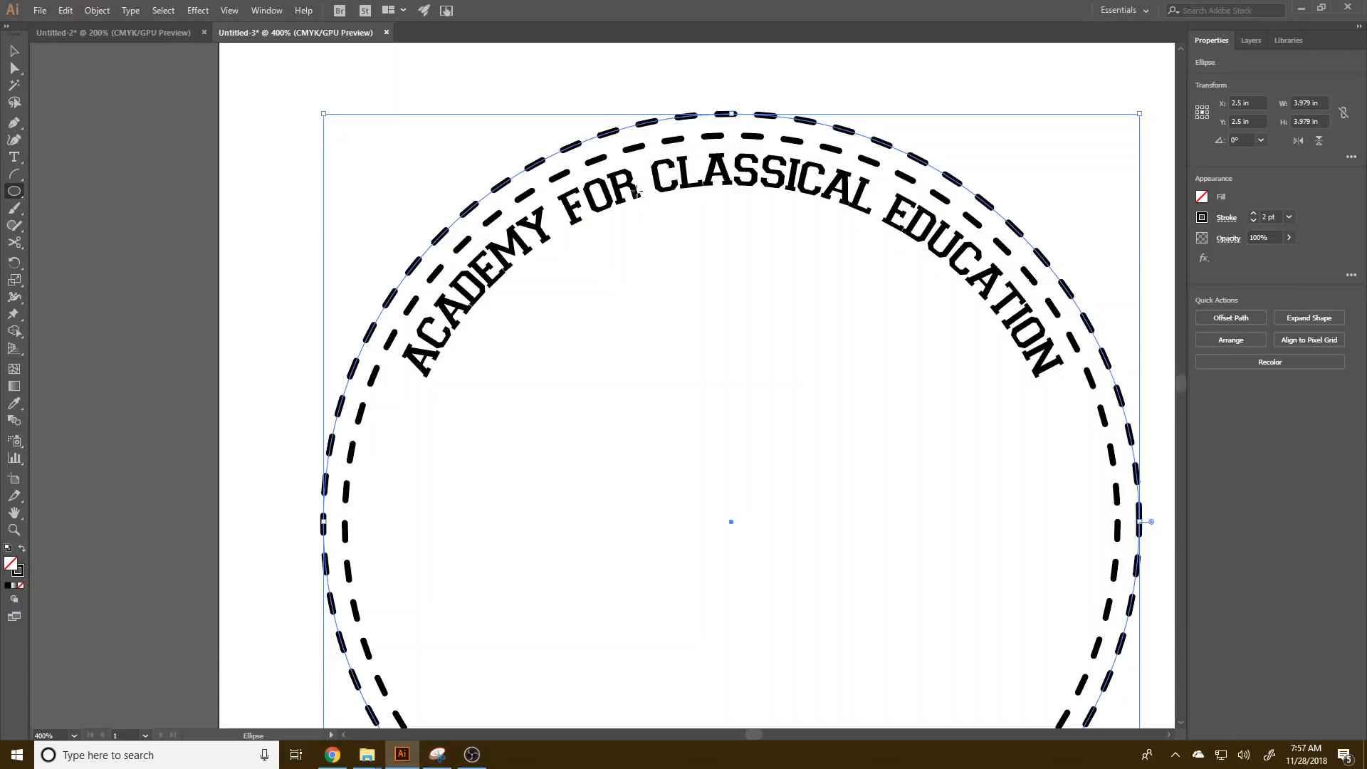
- Set the new outermost circle's dash to 4 pt and its gap to 9 pt
scroll(417, 669, down, 5)
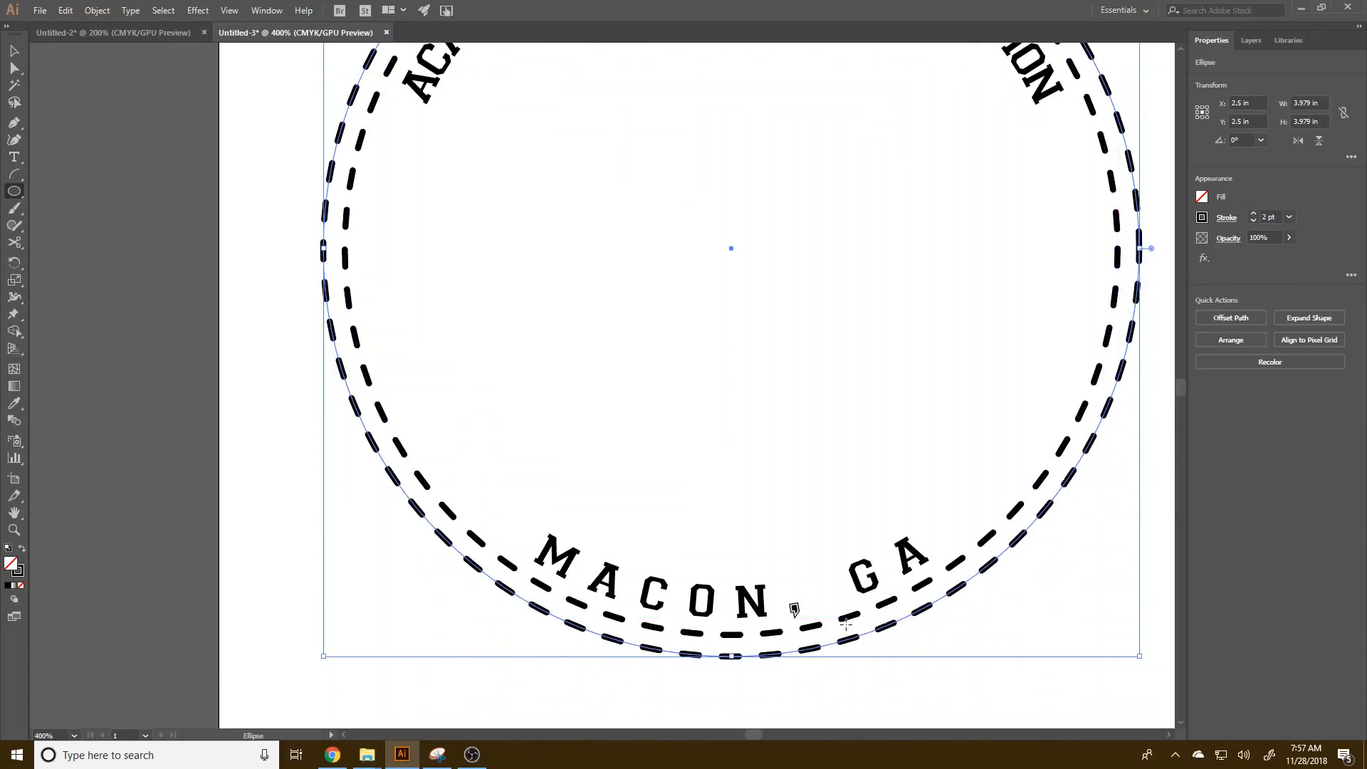
click(1223, 219)
click(1114, 336)
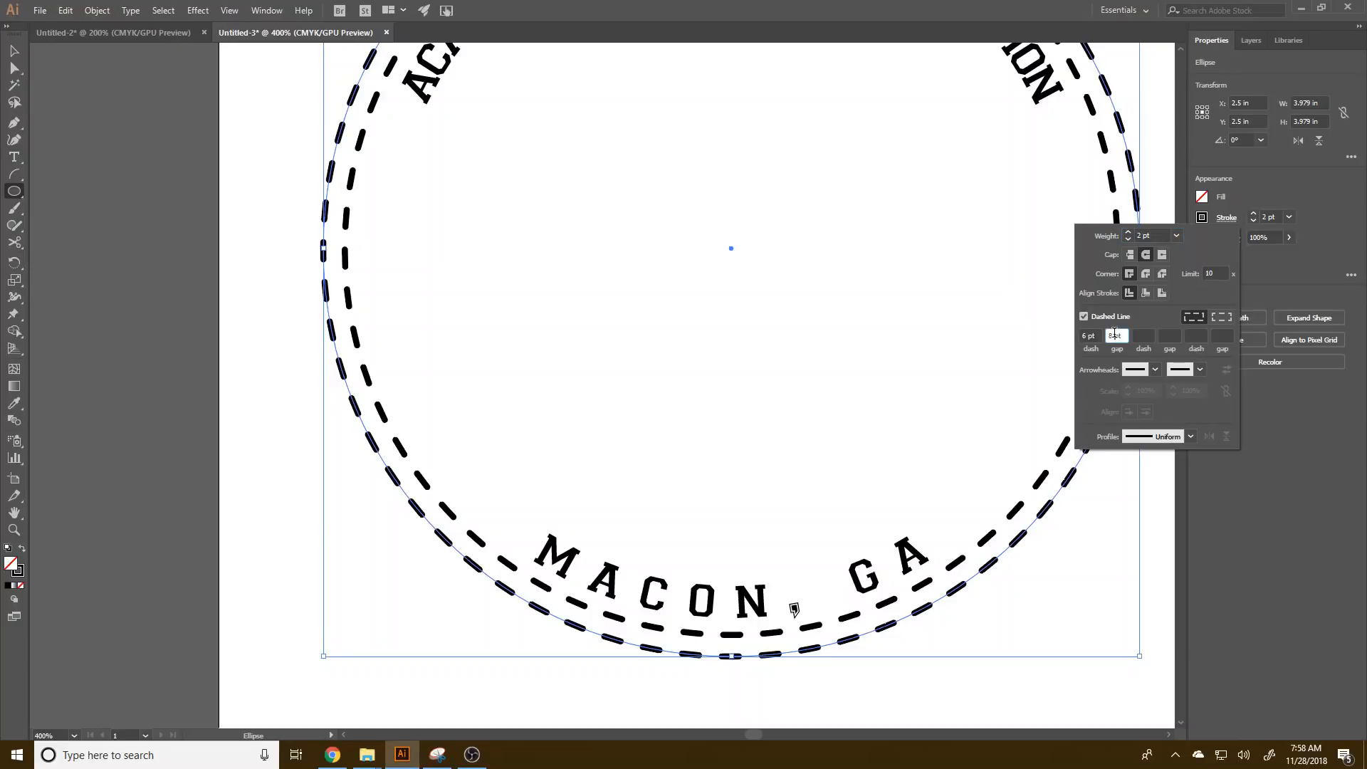
click(1084, 335)
click(1114, 336)
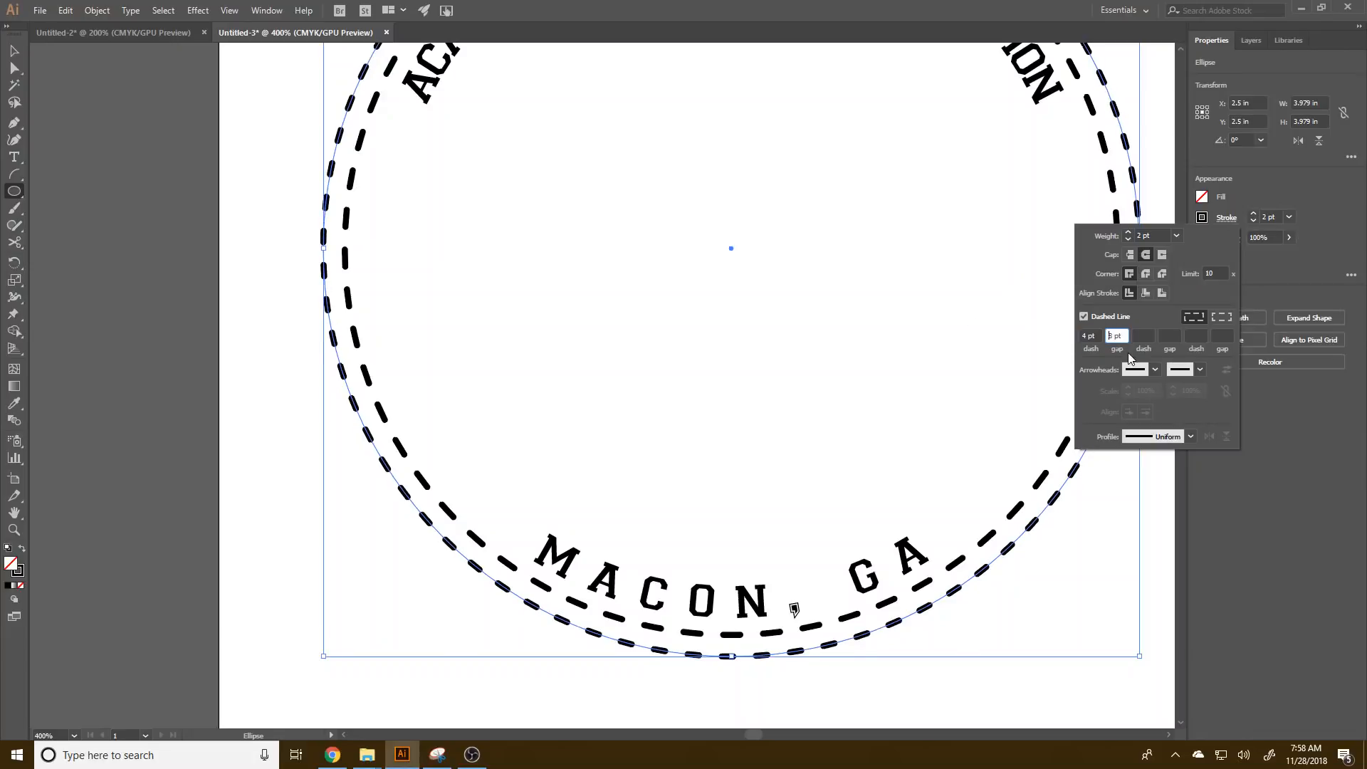
key(Up)
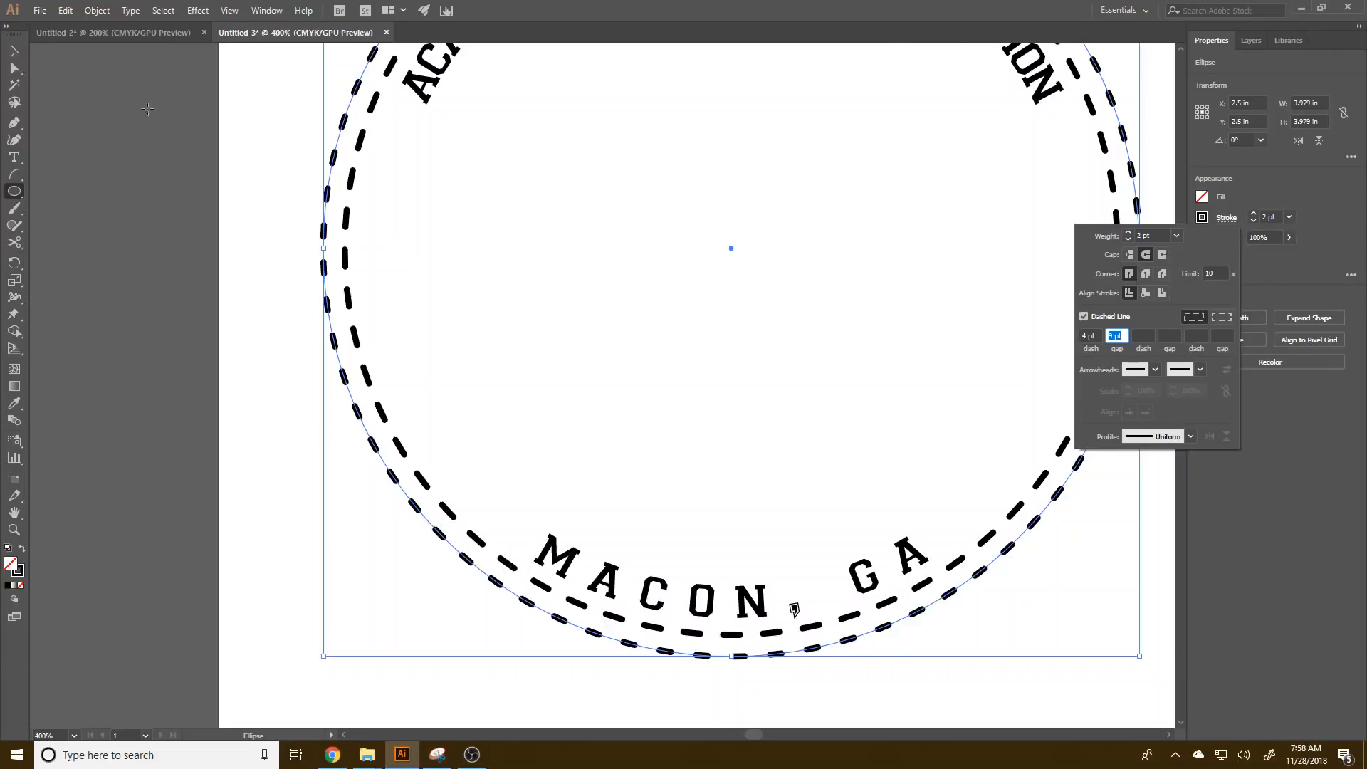
- Close the stroke options and deselect the outermost dashed circle
click(13, 51)
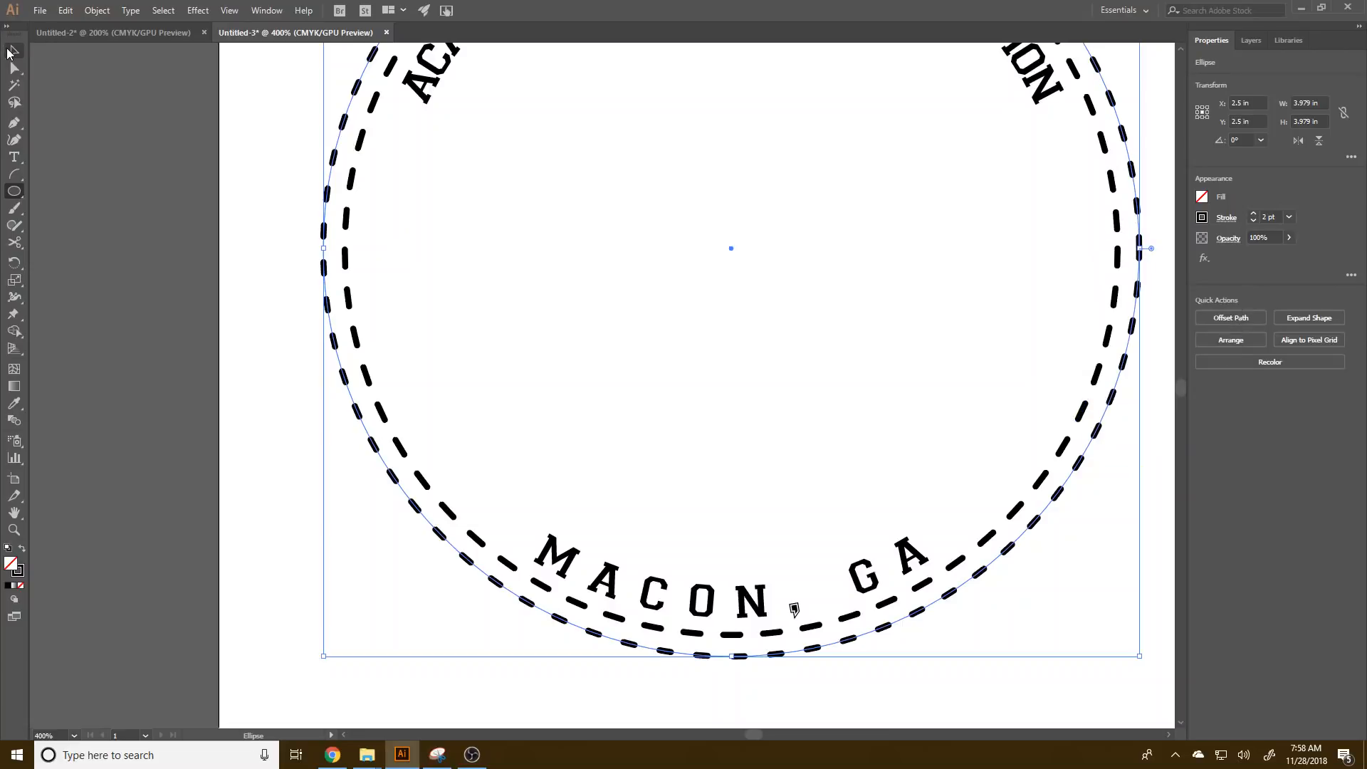
click(259, 329)
scroll(330, 407, up, 5)
scroll(336, 417, down, 4)
scroll(336, 416, up, 3)
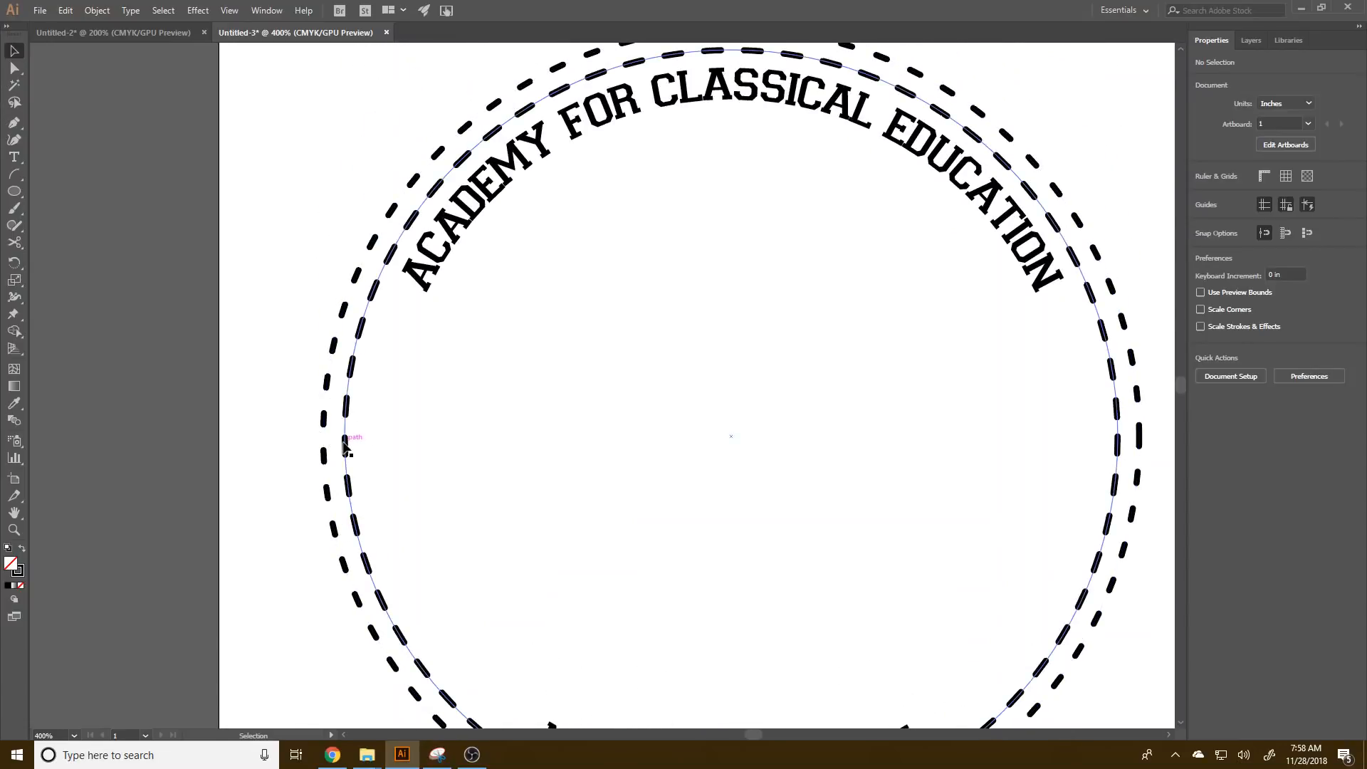
- Select both dashed rings and enlarge them together from the center to about 4.1 in wide
click(345, 442)
shift+click(326, 467)
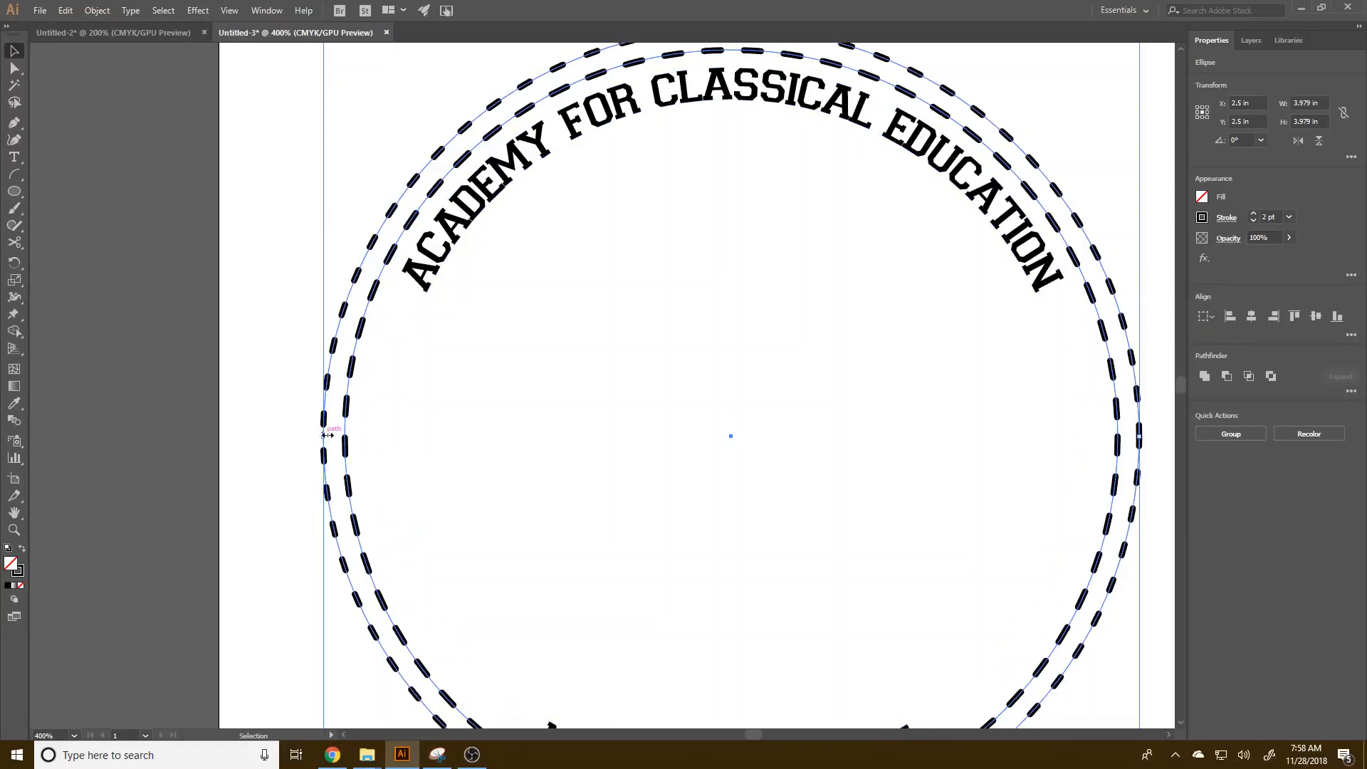
shift+click(323, 433)
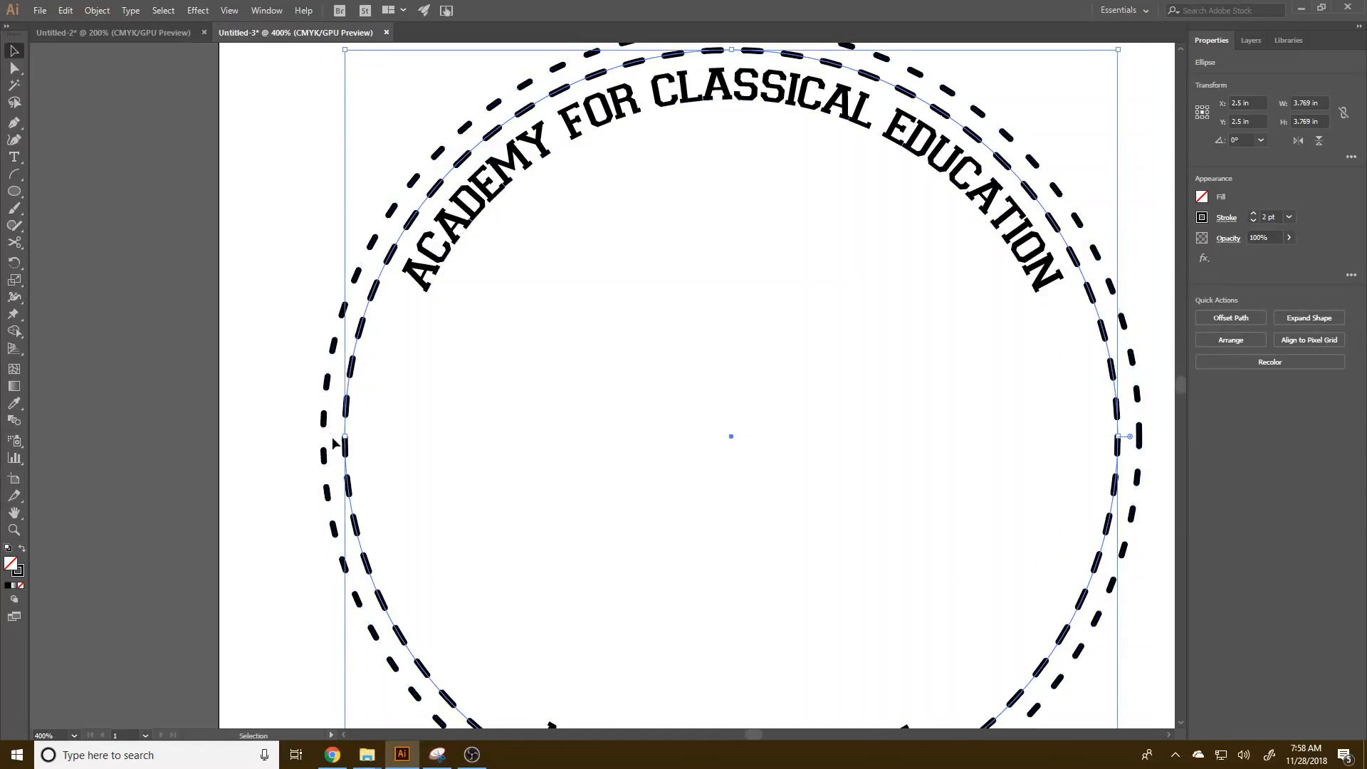
shift+click(324, 433)
drag(324, 437, 313, 440)
scroll(466, 396, up, 3)
scroll(464, 403, down, 2)
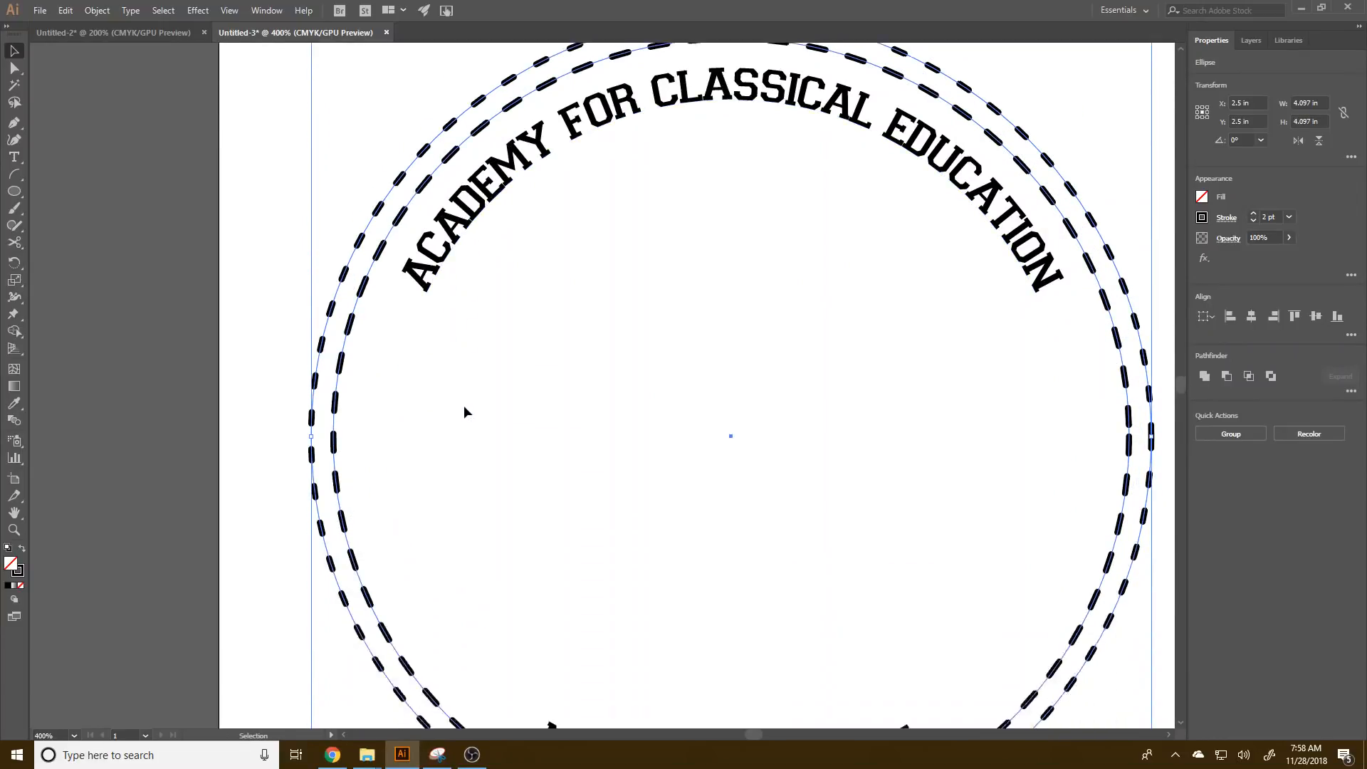
scroll(464, 406, down, 2)
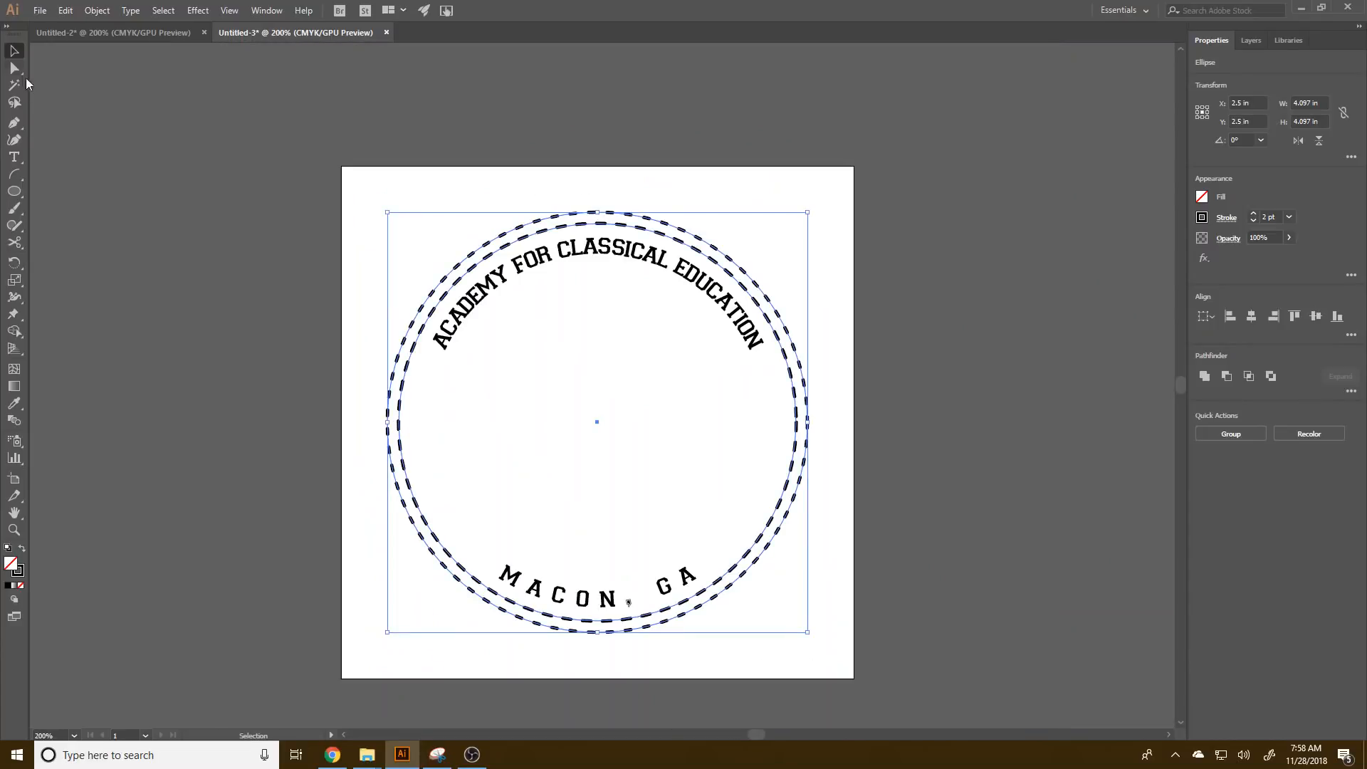
- Select both curved texts and scale them down together from the center to about 3.21 in wide
click(516, 279)
shift+click(778, 468)
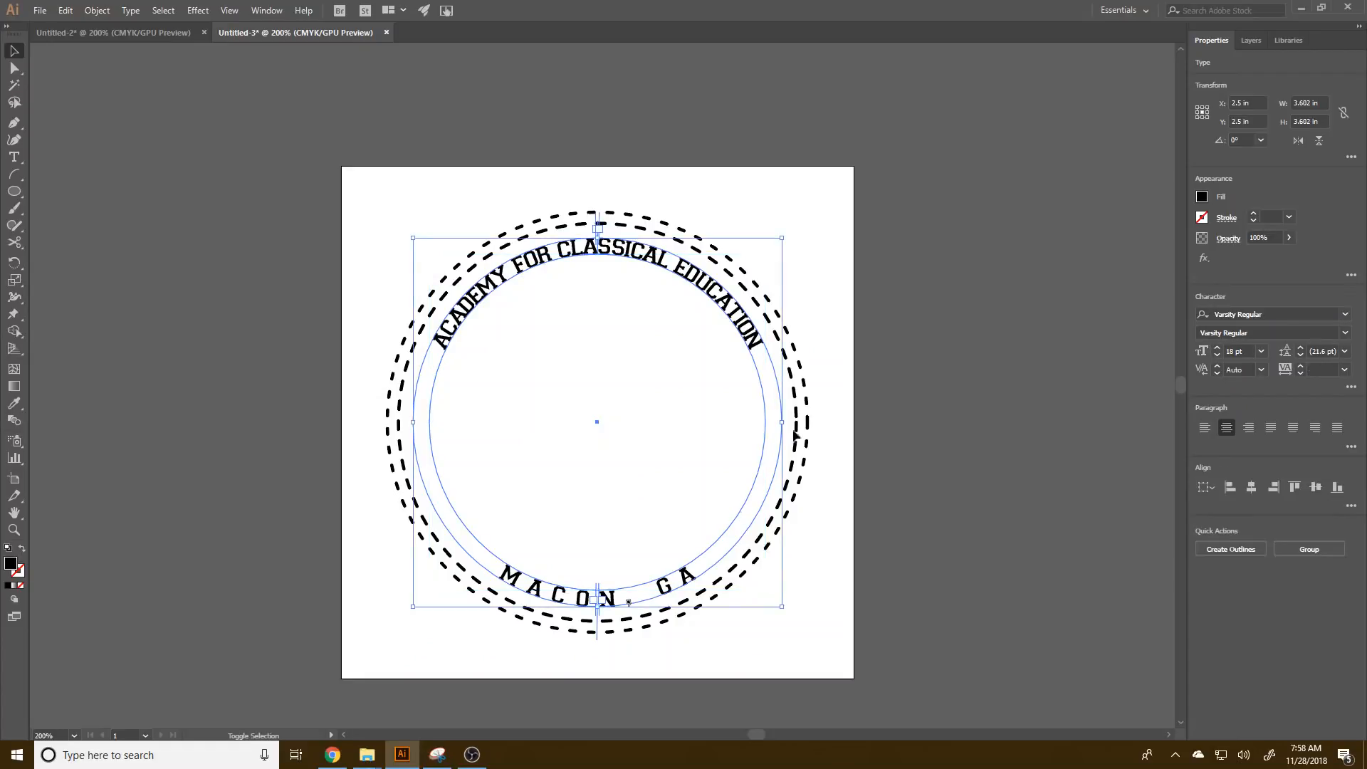
drag(782, 240, 763, 259)
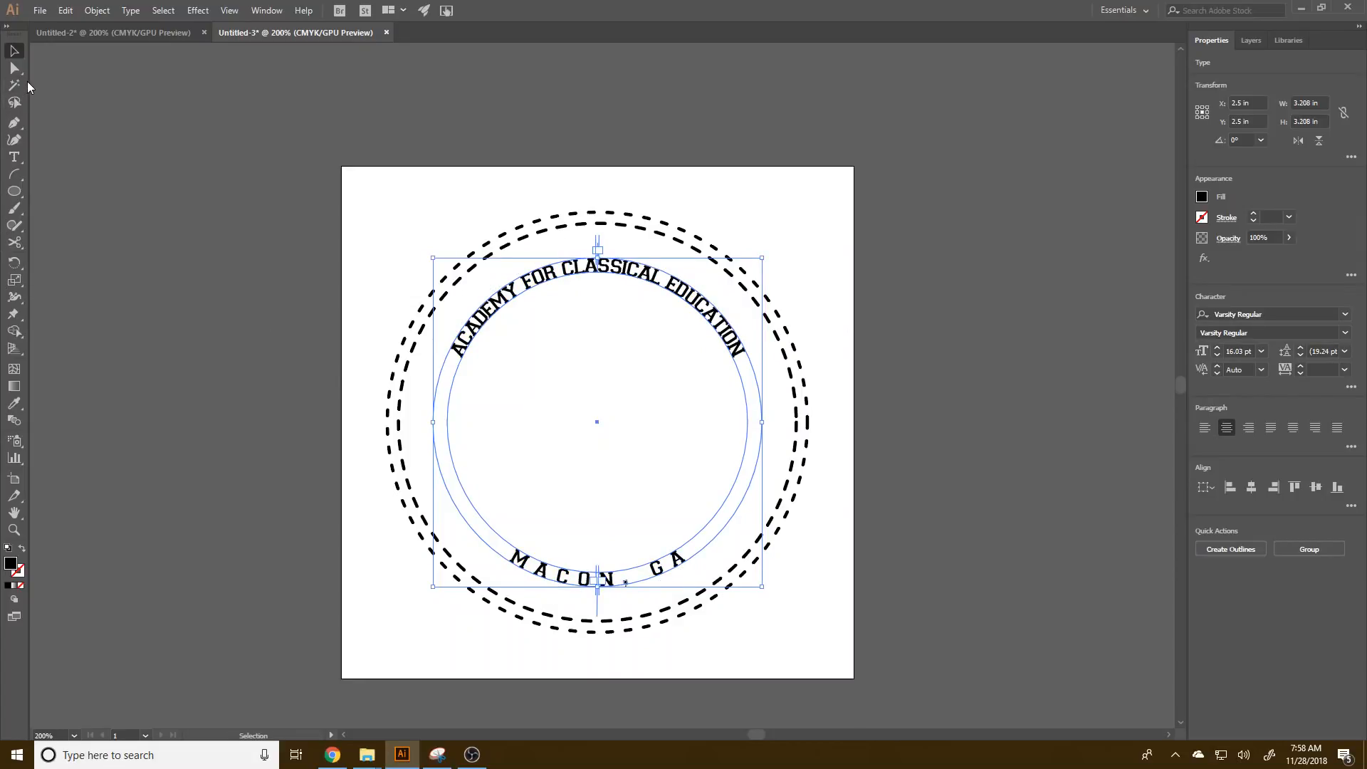
- Set the font size of the "ACADEMY FOR CLASSICAL EDUCATION" text to 21 pt and finish editing the text
click(15, 163)
click(550, 304)
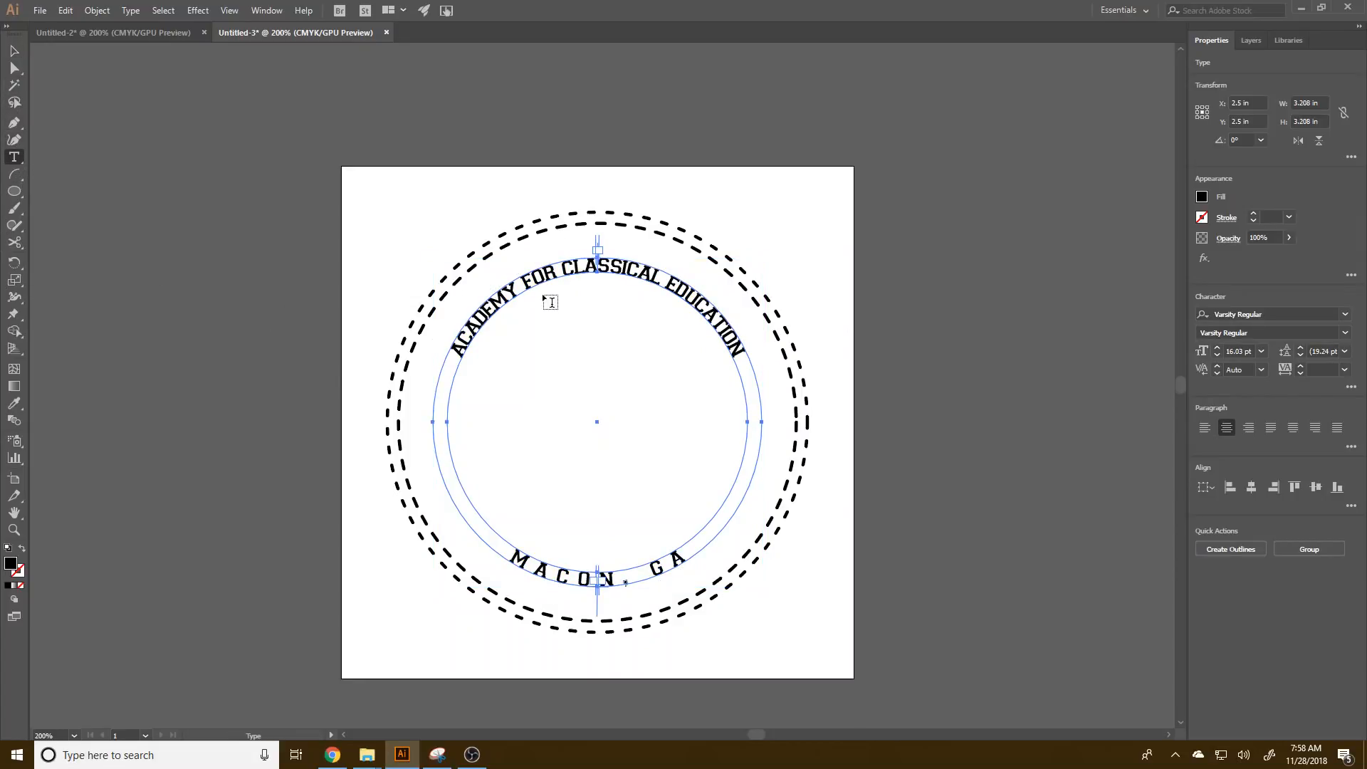
key(ctrl+a)
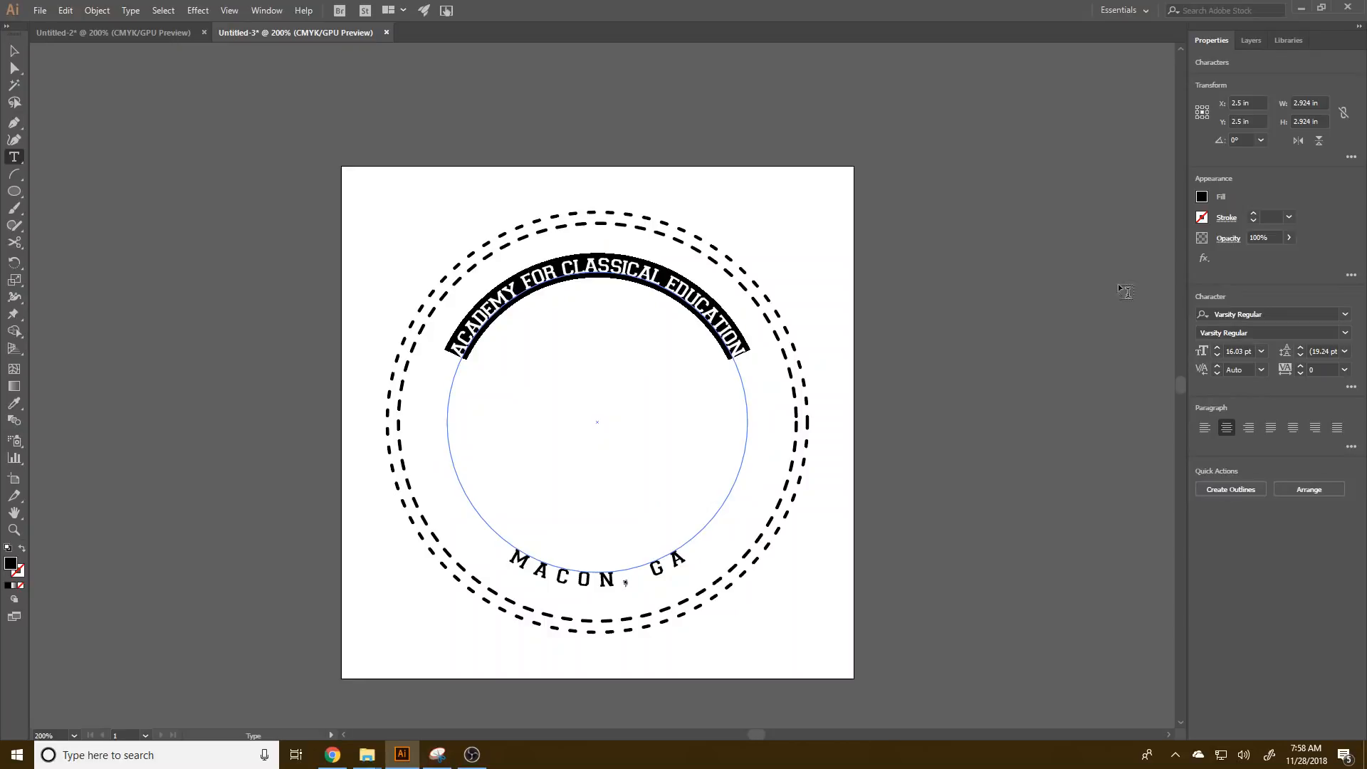
click(1218, 347)
click(1218, 347)
click(1219, 348)
click(1220, 348)
click(1222, 348)
click(1222, 348)
click(1217, 356)
click(1216, 356)
click(1217, 349)
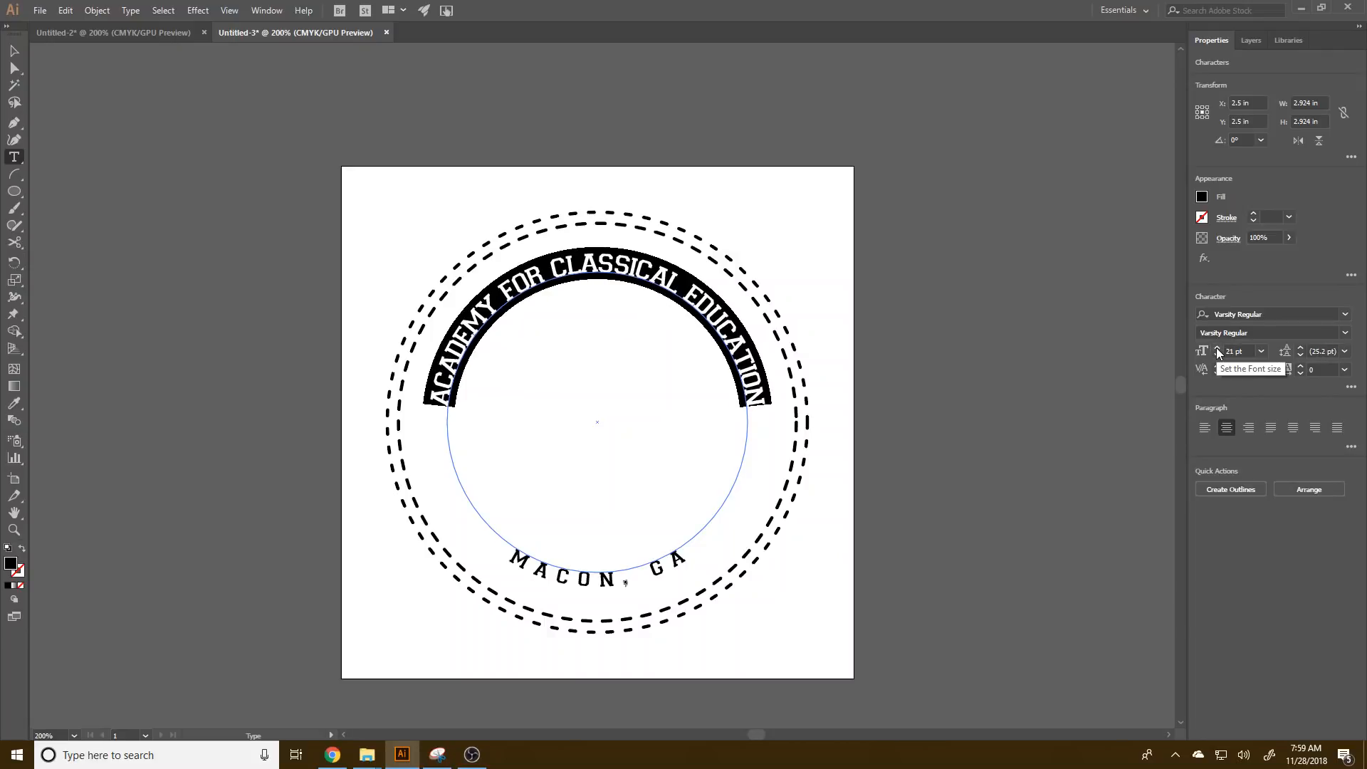
key(Escape)
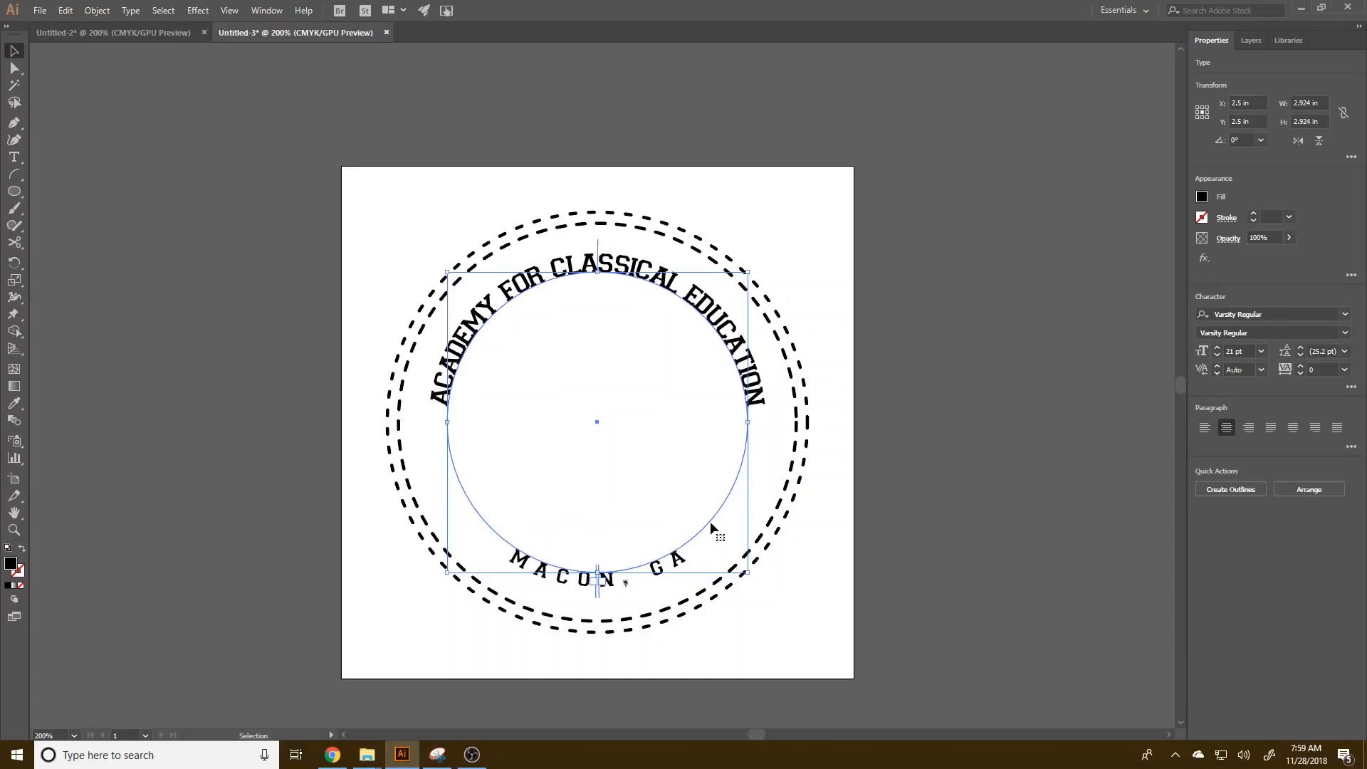
- Enlarge the "MACON, GA" text circle from its center to about 3.28 in wide and set its font size to 21 pt
click(676, 561)
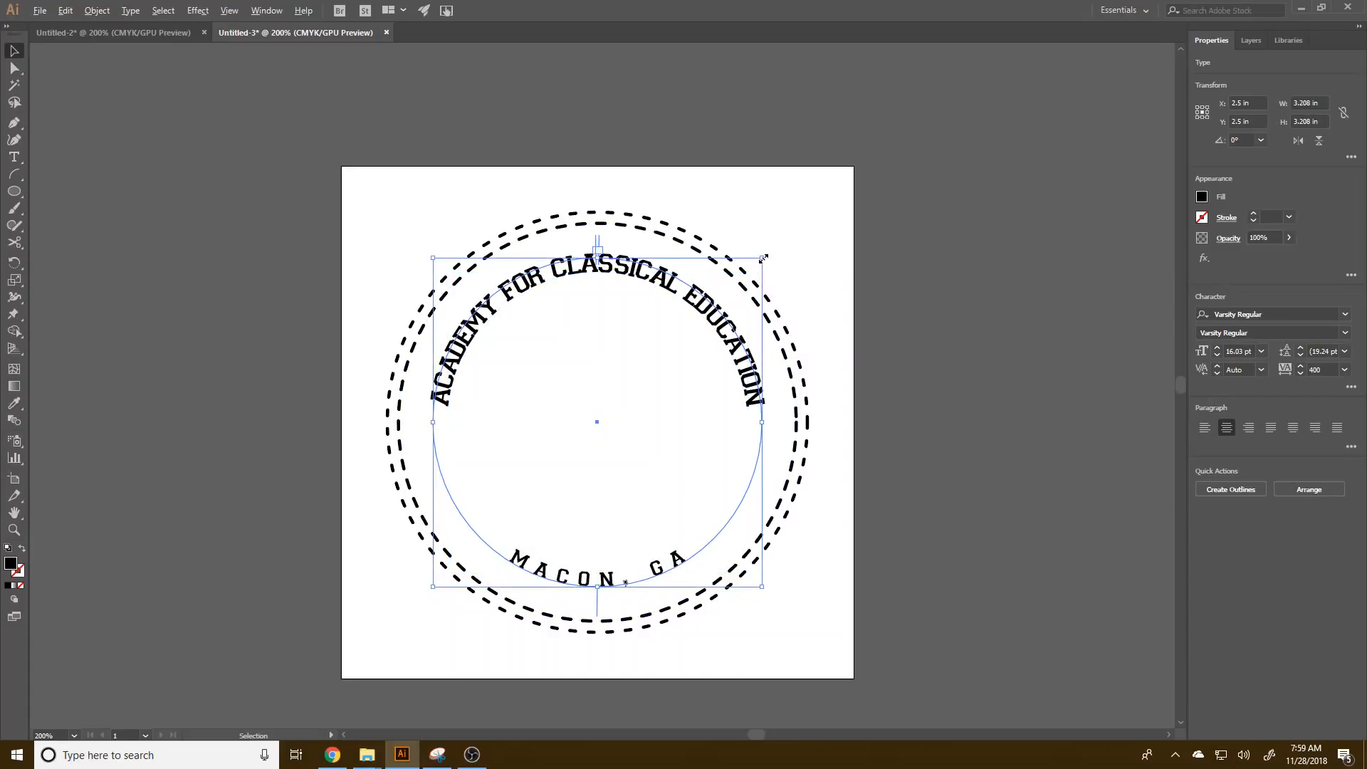
drag(764, 258, 767, 254)
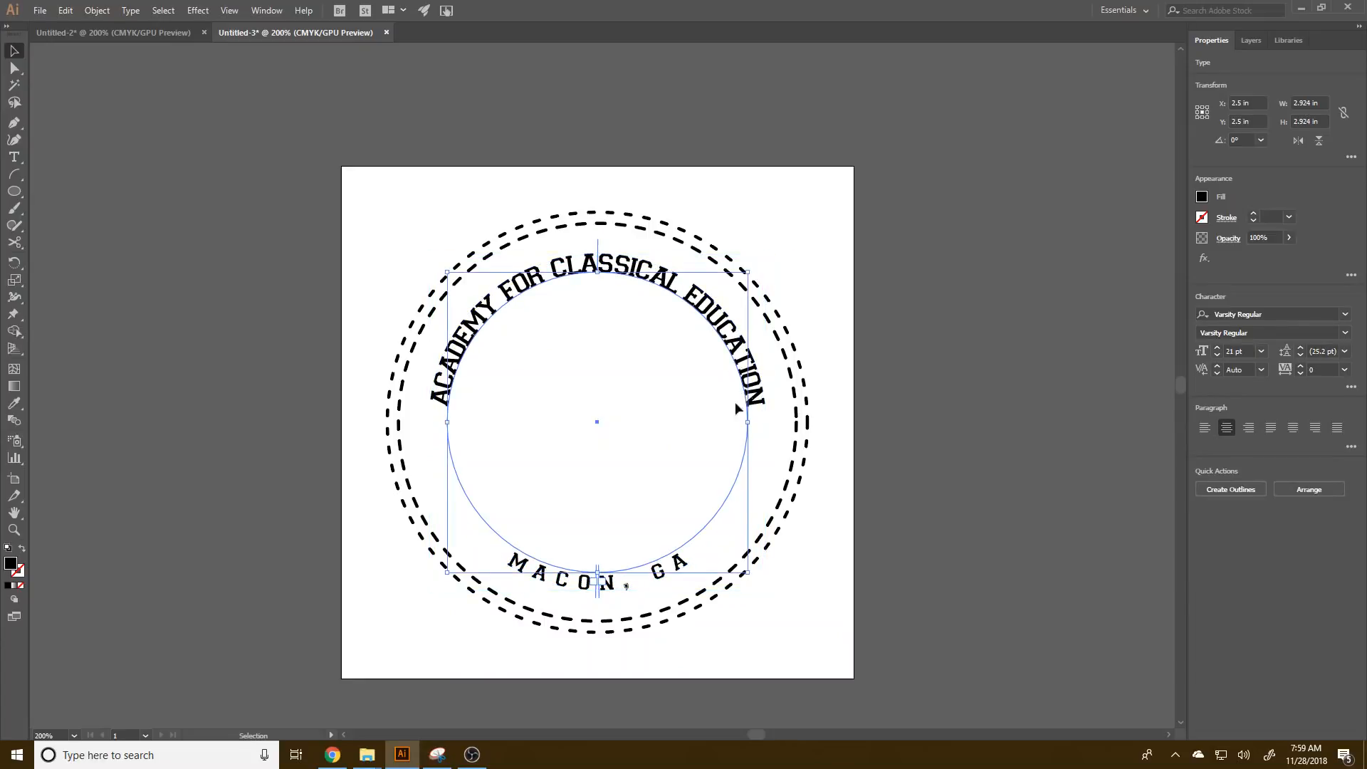
key(t)
click(673, 571)
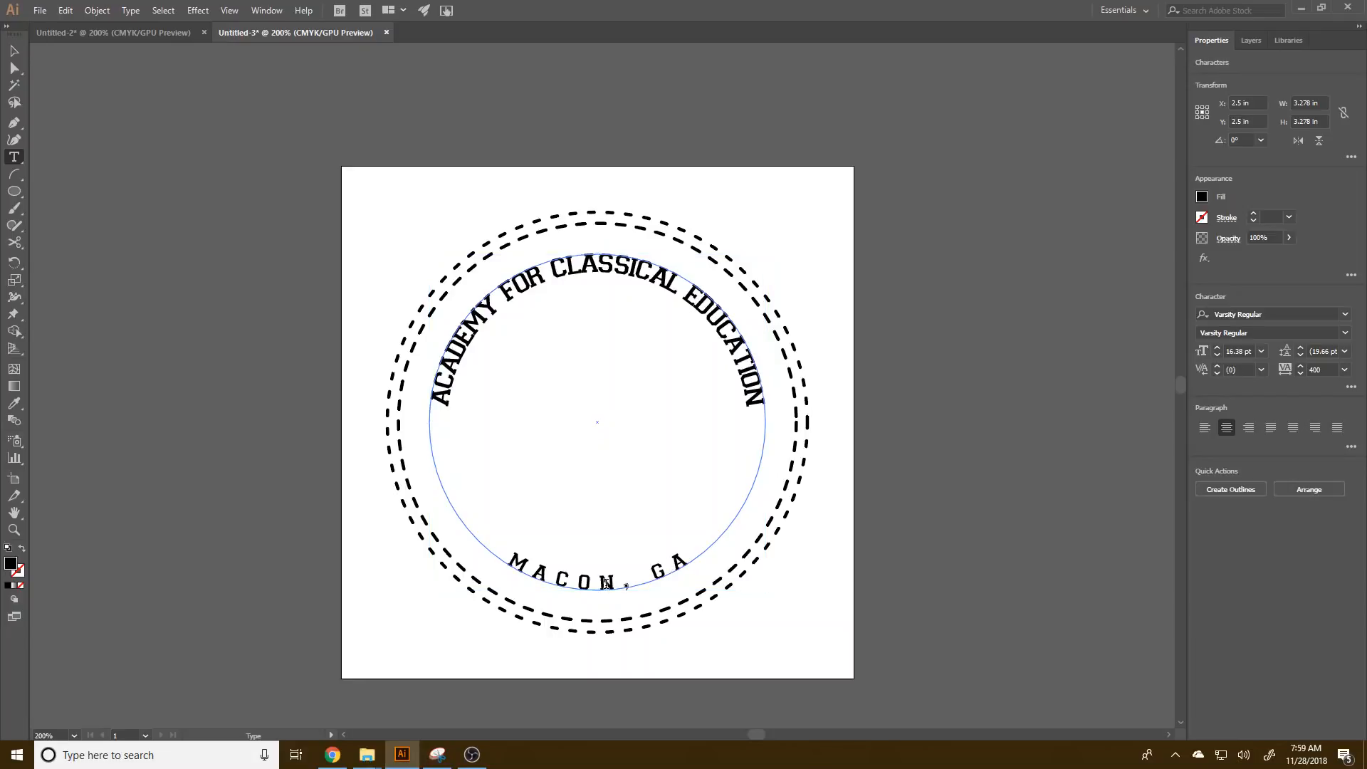
text(T)
key(BackSpace)
click(14, 50)
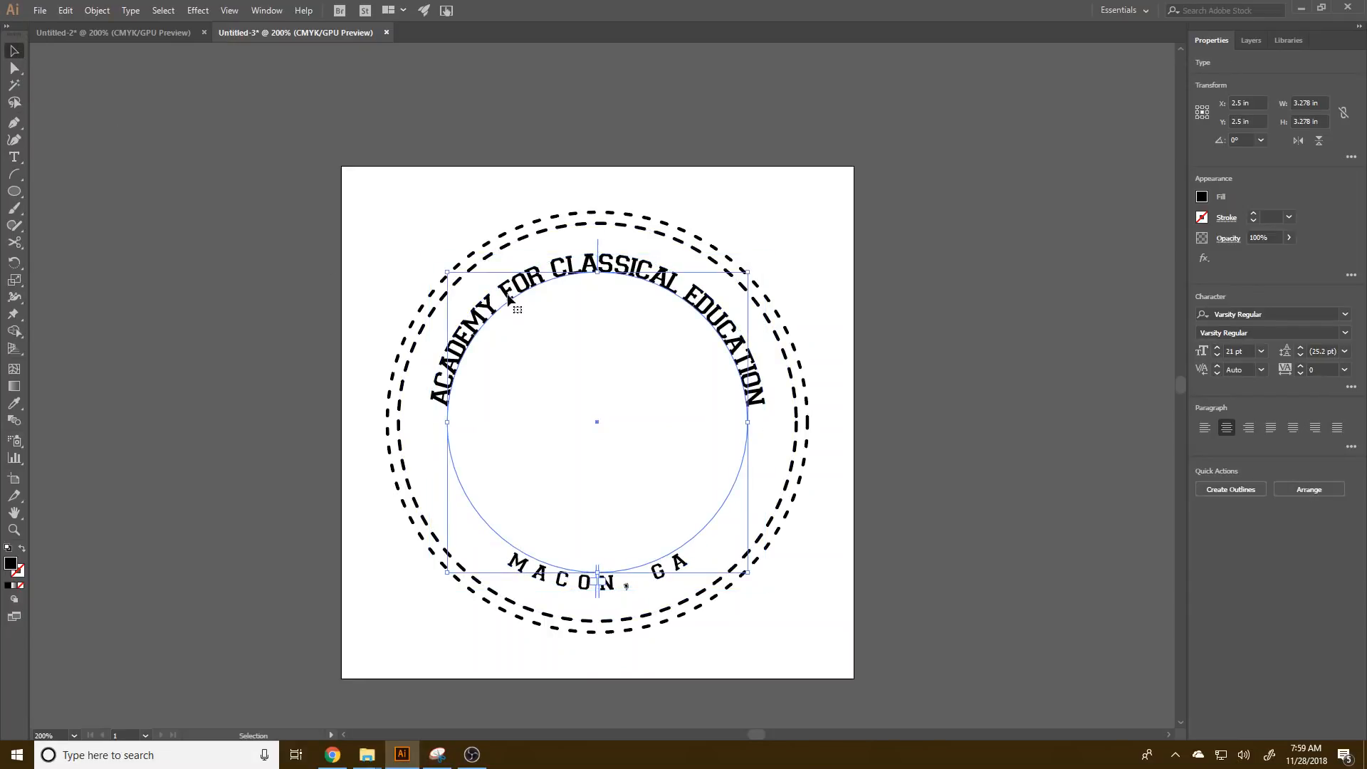
click(719, 539)
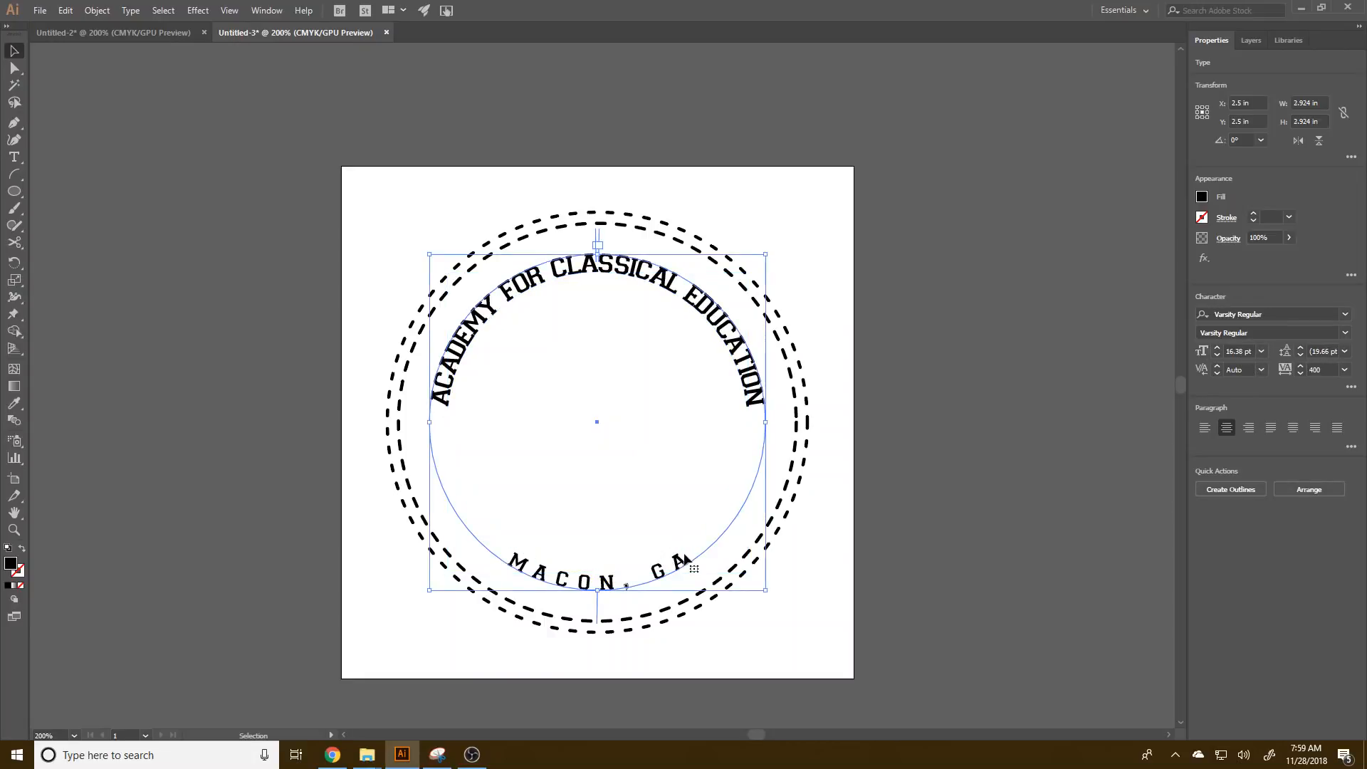
click(1227, 351)
text(21pt)
key(Return)
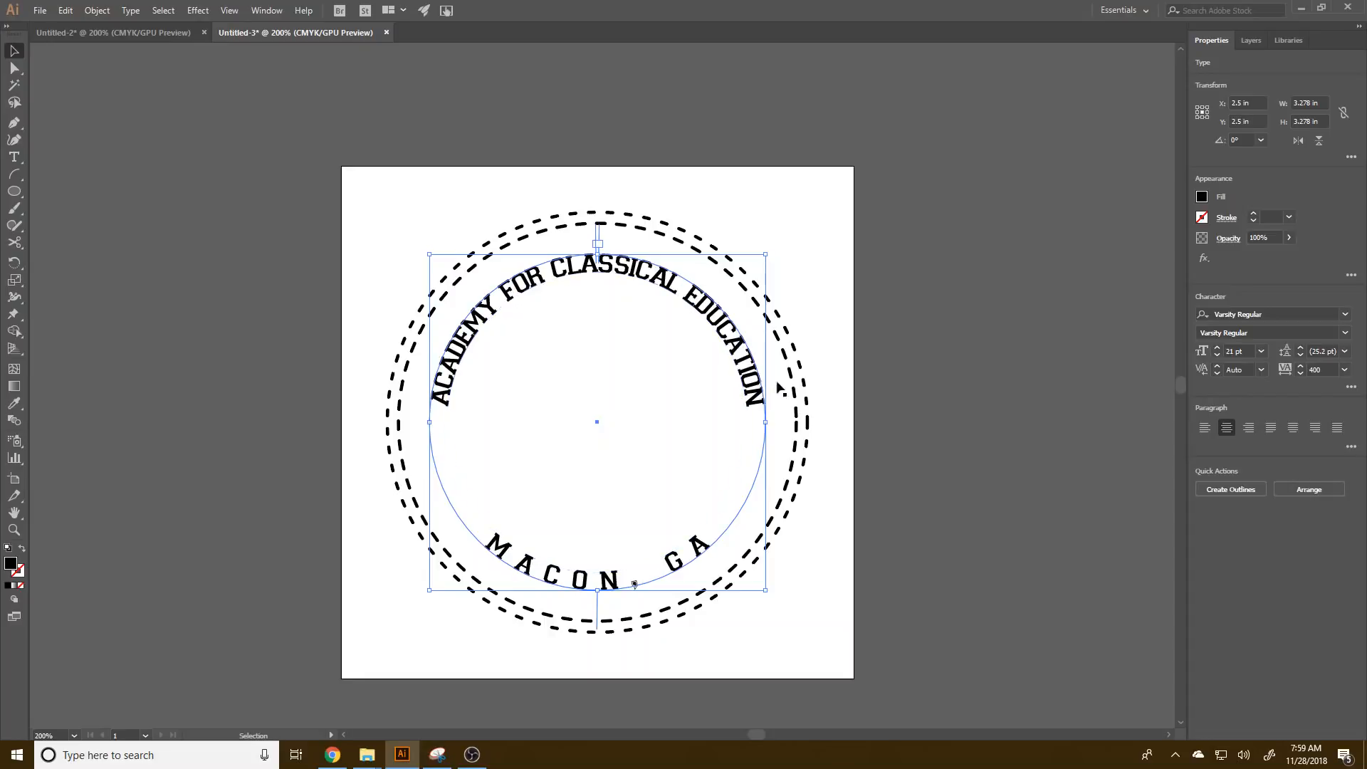
- Shrink both dashed rings together from the center to about 3.71 in wide and deselect them
click(871, 339)
click(798, 362)
click(798, 364)
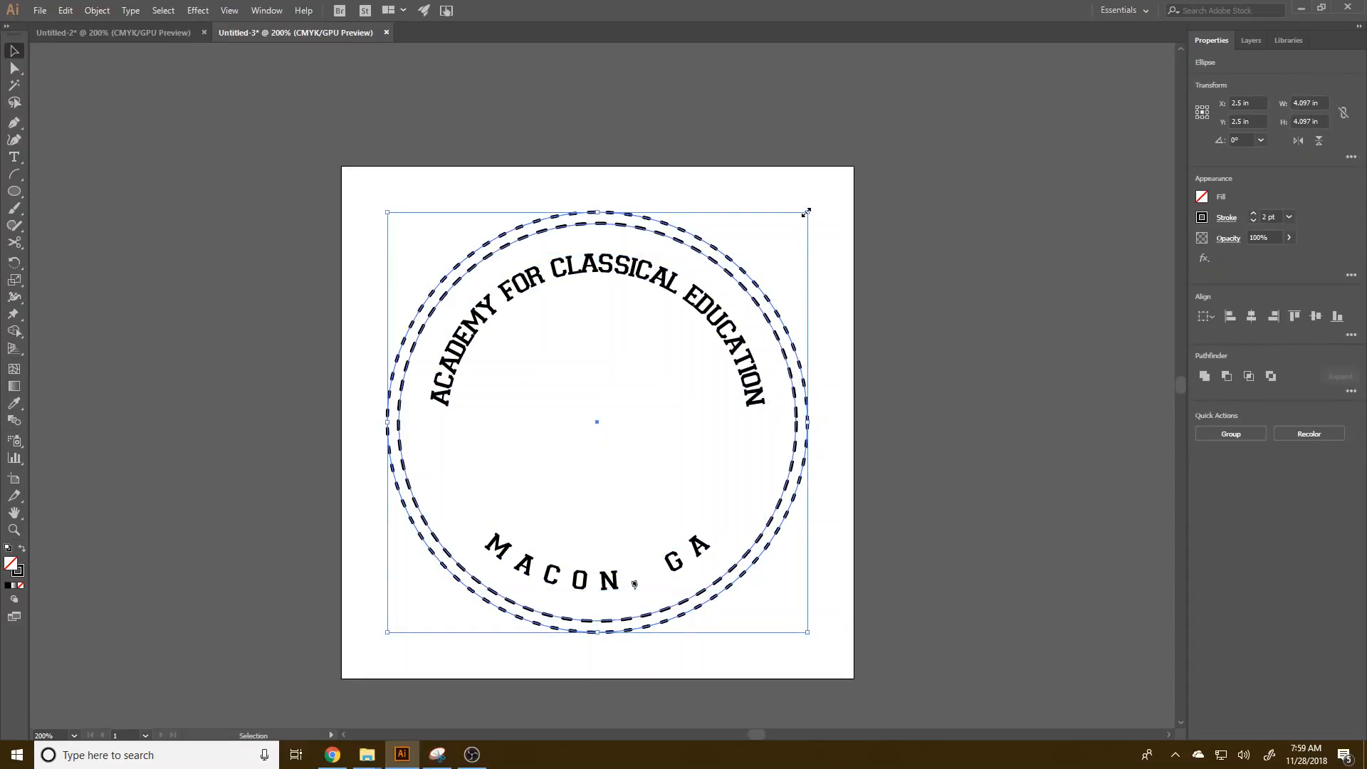
drag(806, 212, 790, 233)
click(902, 622)
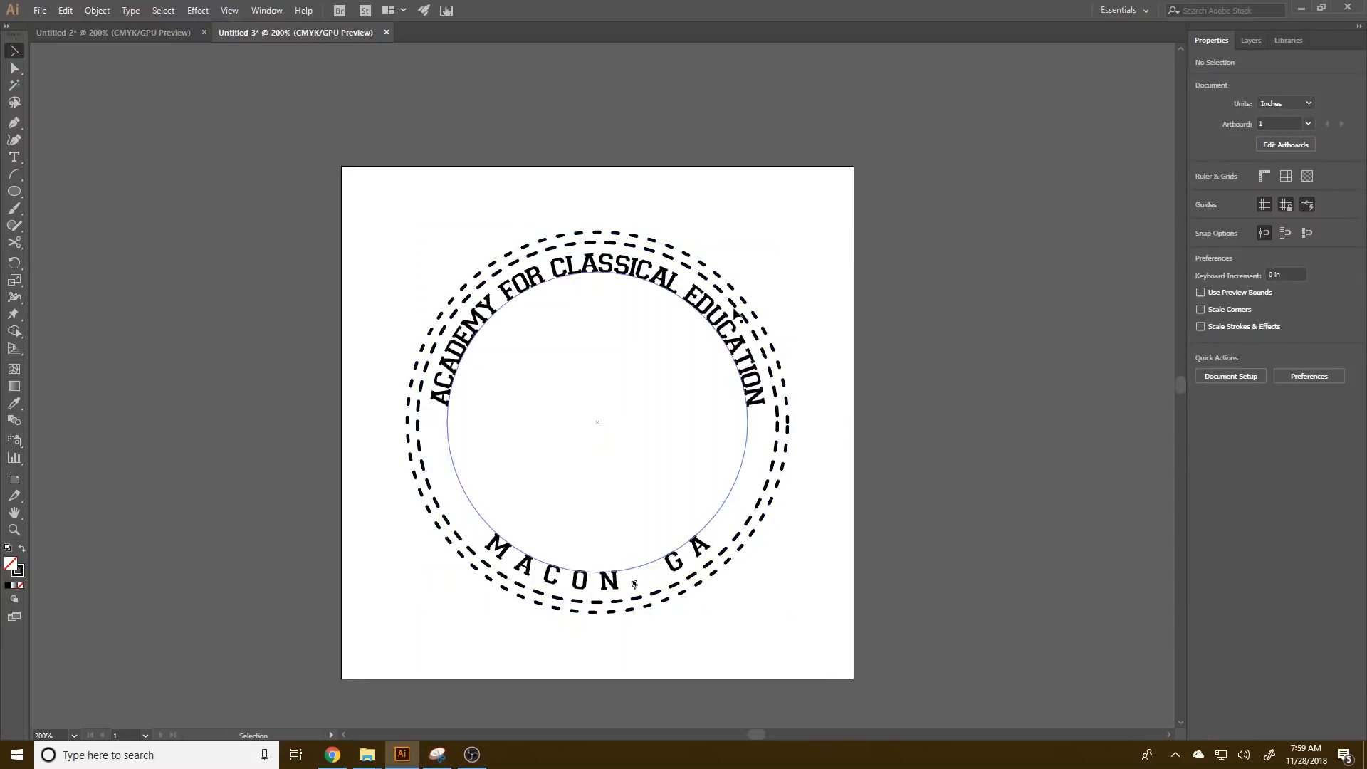
- Try a slightly larger size for both dashed rings and undo the change
click(745, 312)
shift+click(746, 312)
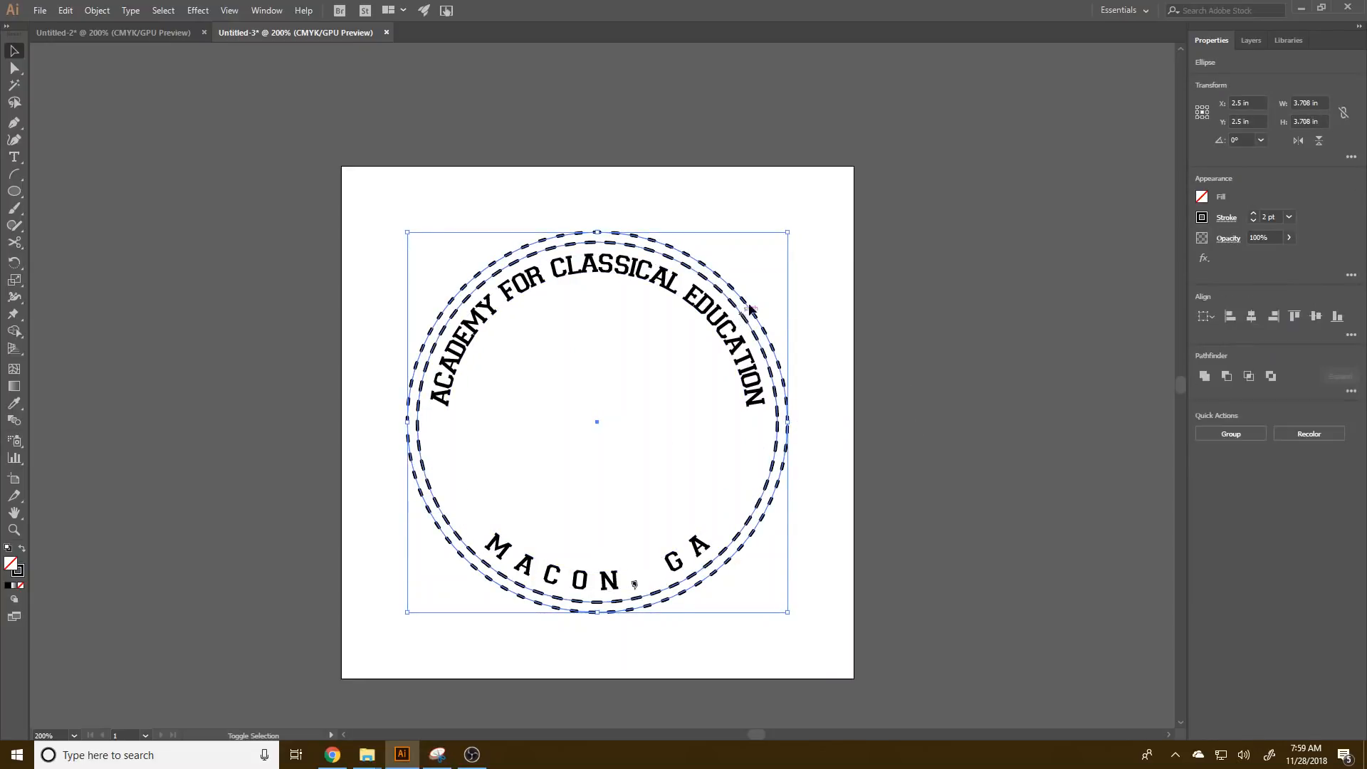
drag(789, 232, 791, 225)
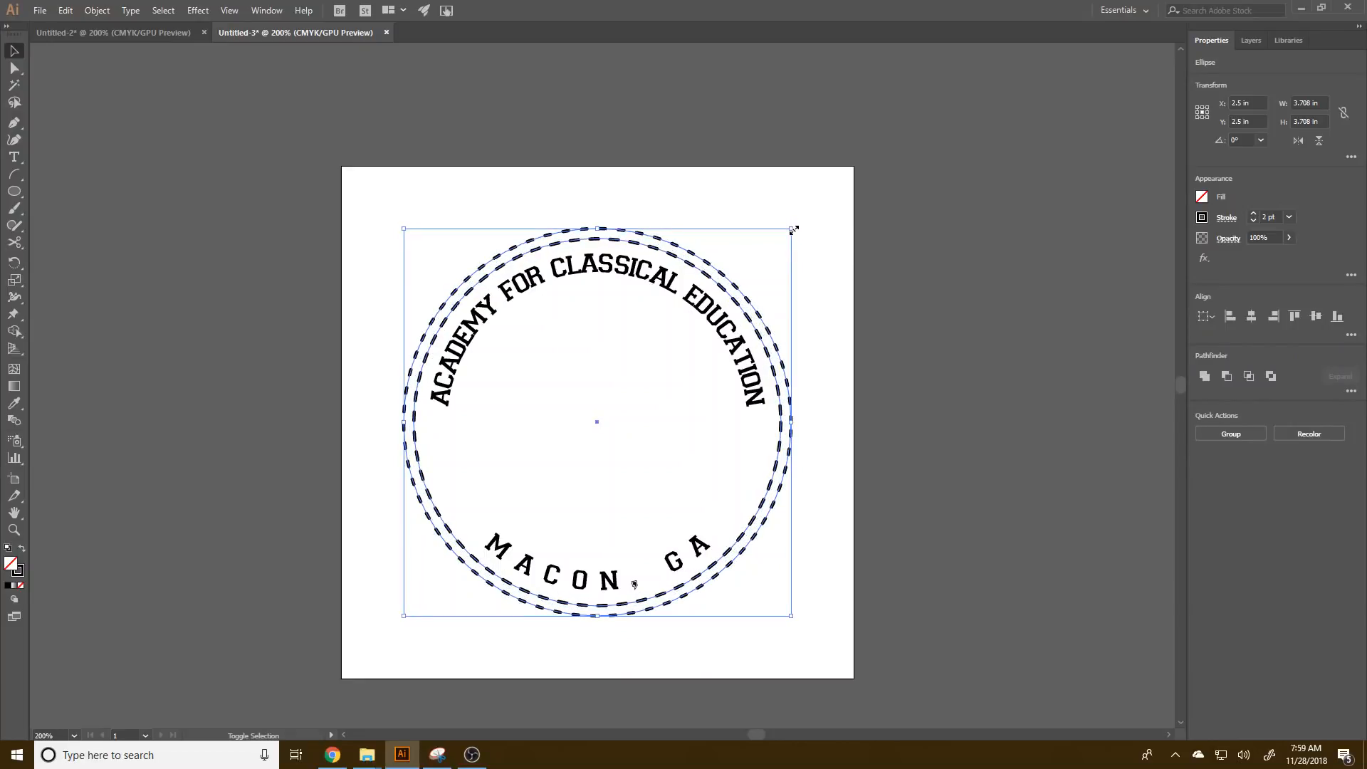
click(949, 472)
key(ctrl+z)
click(878, 409)
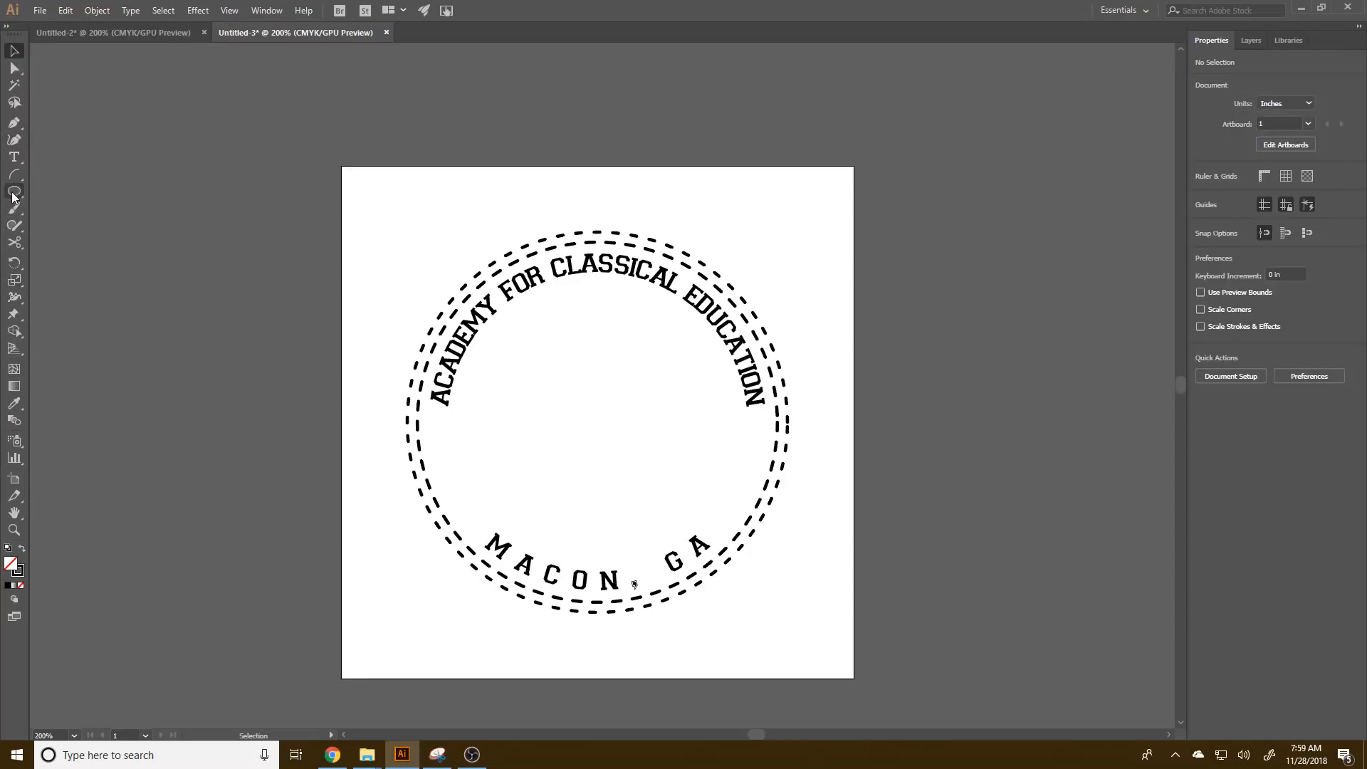
- Draw a trial star in the badge's center, delete it, and redraw an upright one about 1.79 in wide
drag(15, 196, 88, 264)
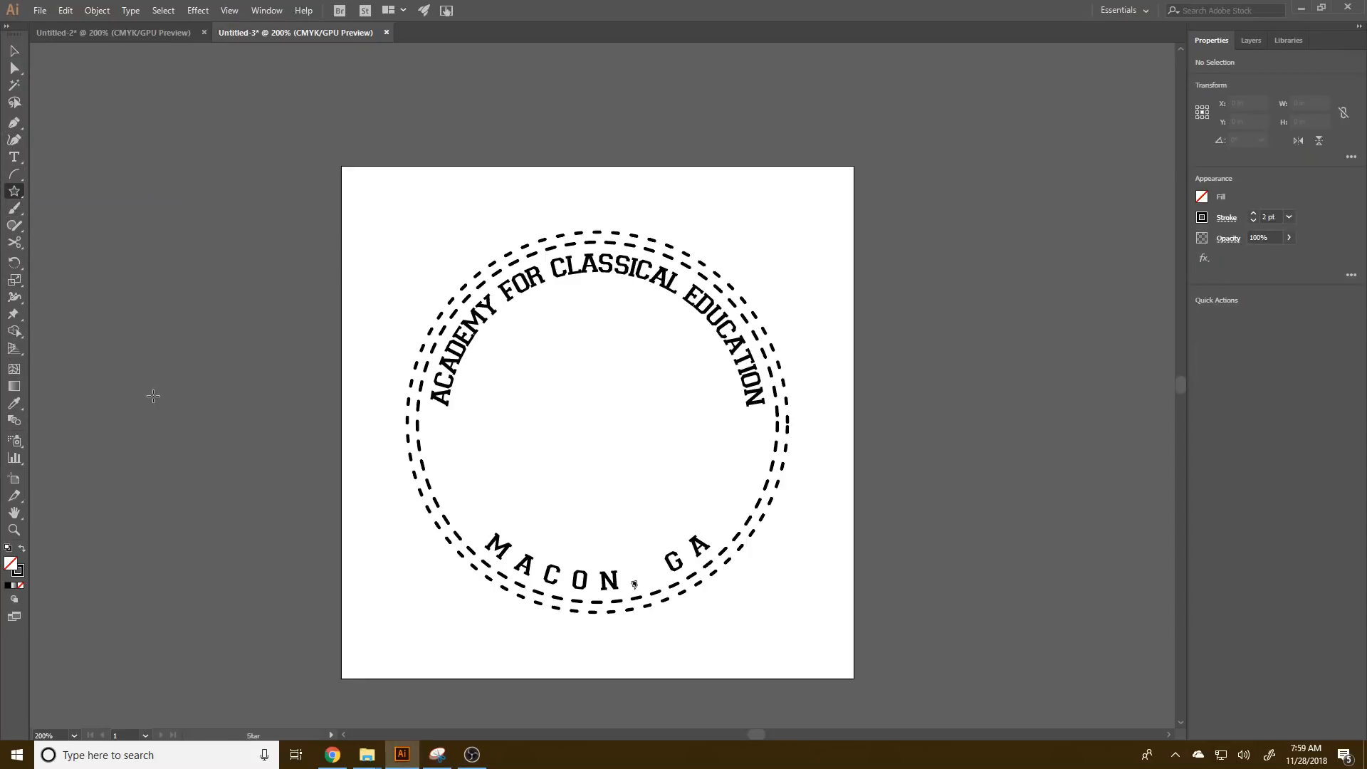
drag(595, 419, 687, 517)
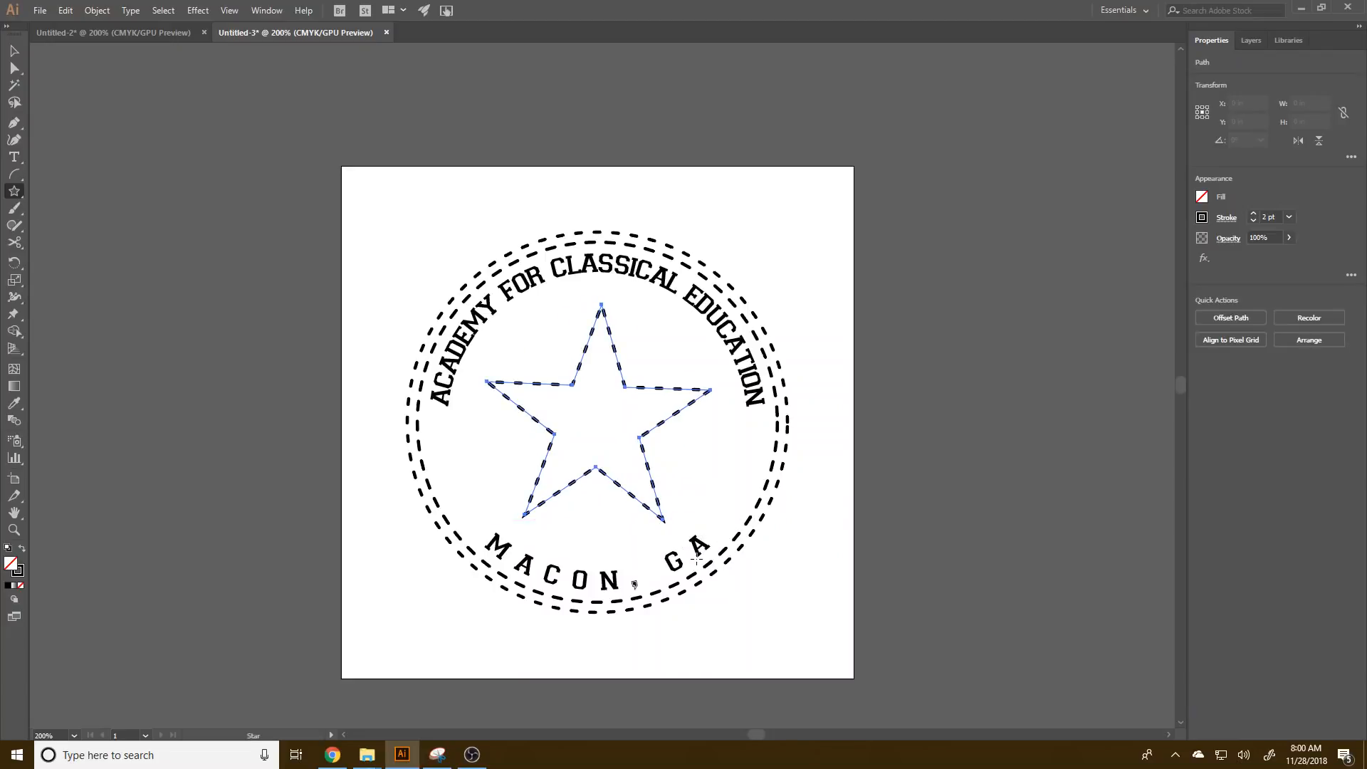
key(Delete)
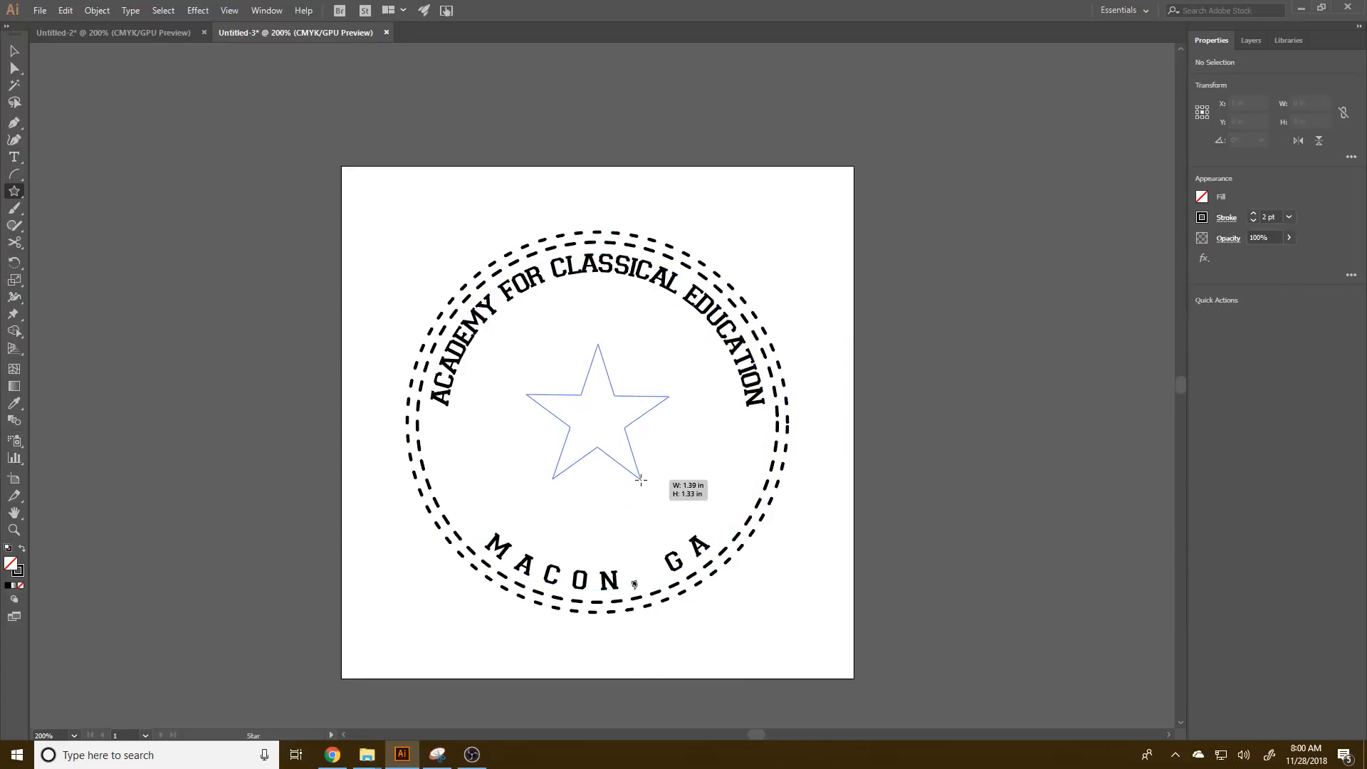
mouse_move(654, 500)
mouse_down()
mouse_move(650, 530)
mouse_move(633, 507)
mouse_up()
- Fill the star with black and remove its stroke
click(1199, 195)
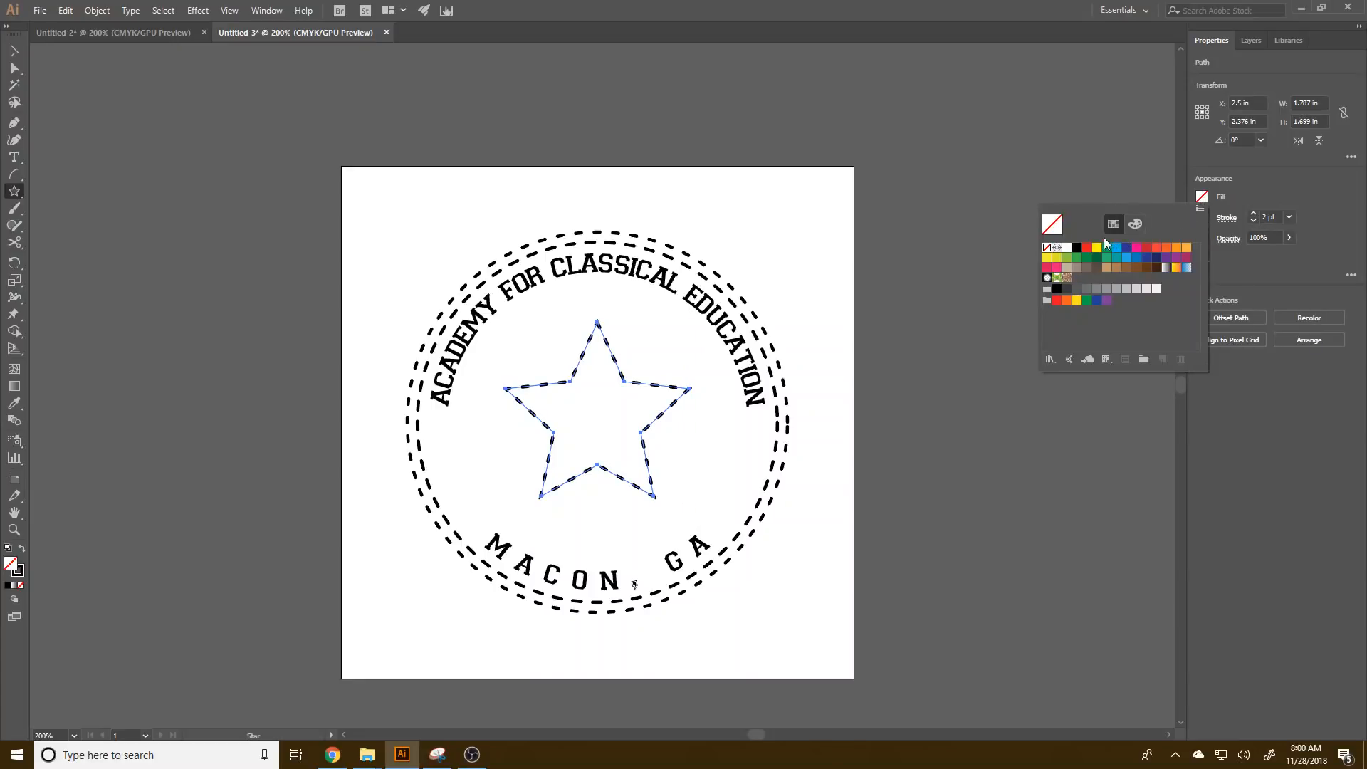
click(1072, 253)
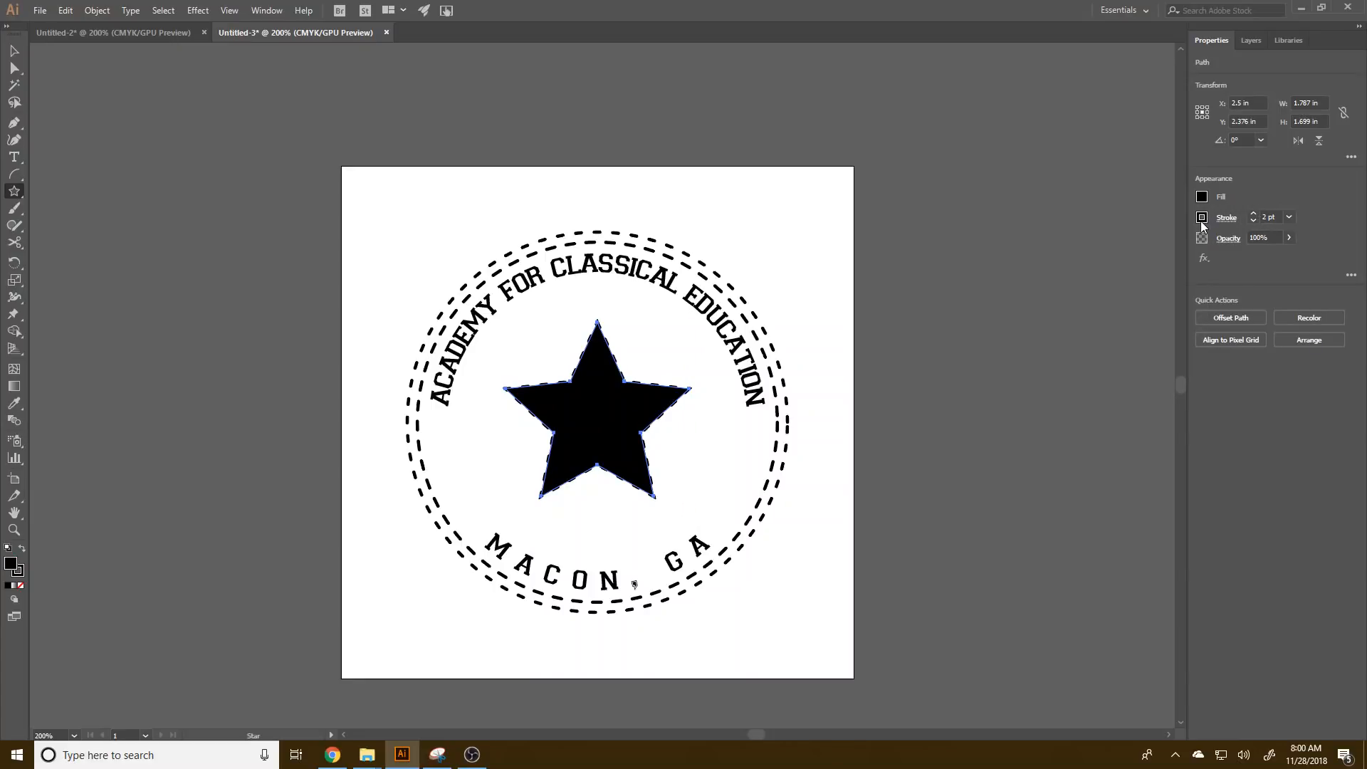
click(1201, 222)
click(1047, 268)
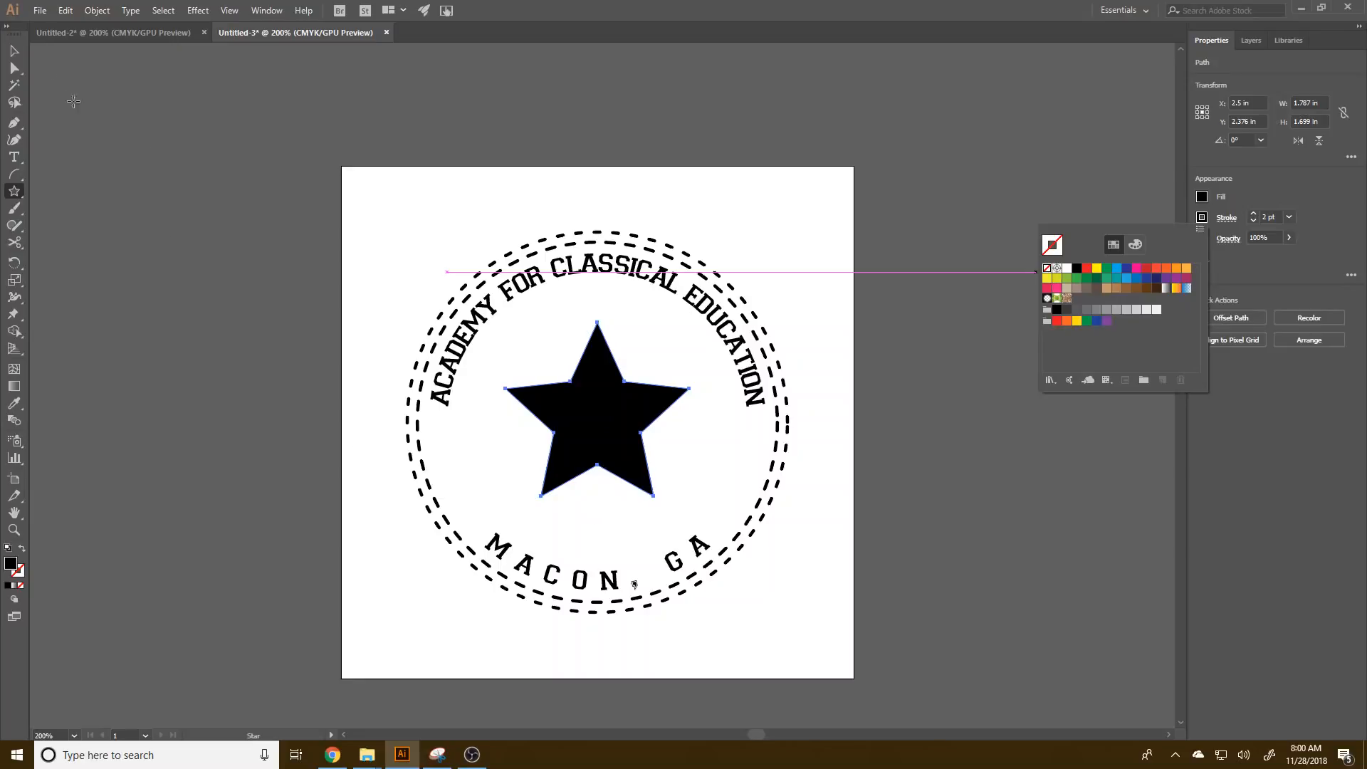
key(Escape)
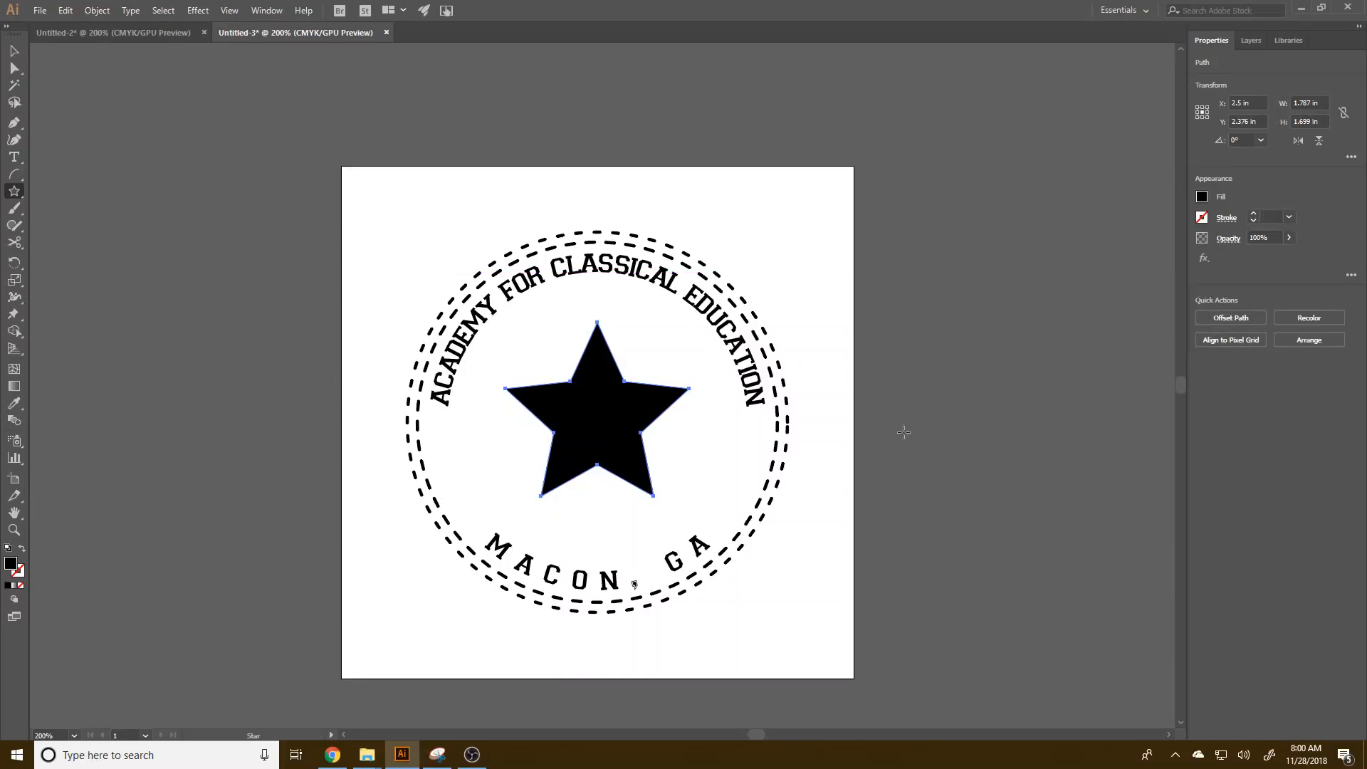
- Draw a trial star about 1.58 in wide at the artboard's lower-right corner and delete both stars
drag(780, 590, 825, 664)
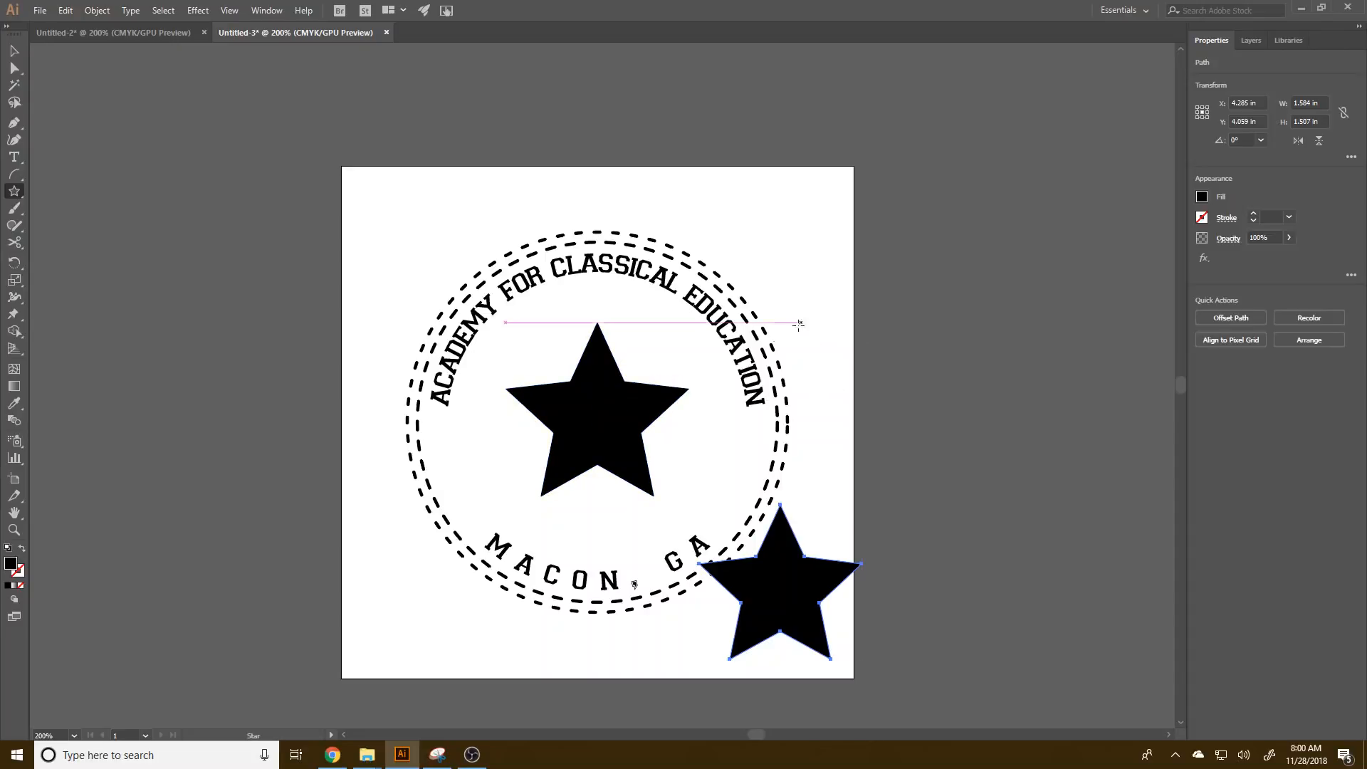
key(Delete)
key(v)
click(624, 461)
key(Delete)
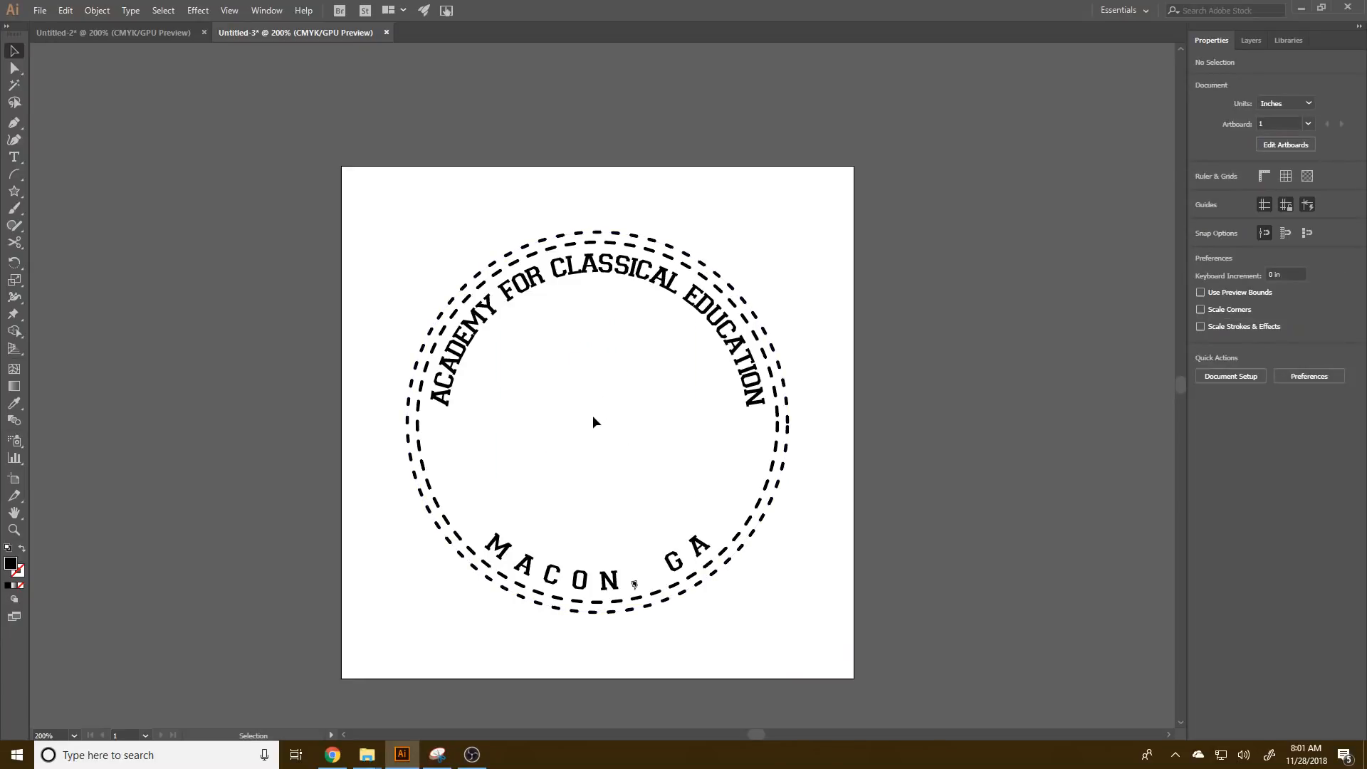
- Draw an upright, sharper-pointed five-point star about 2.34 in wide from the badge's center
click(14, 191)
drag(595, 422, 655, 506)
drag(659, 509, 656, 509)
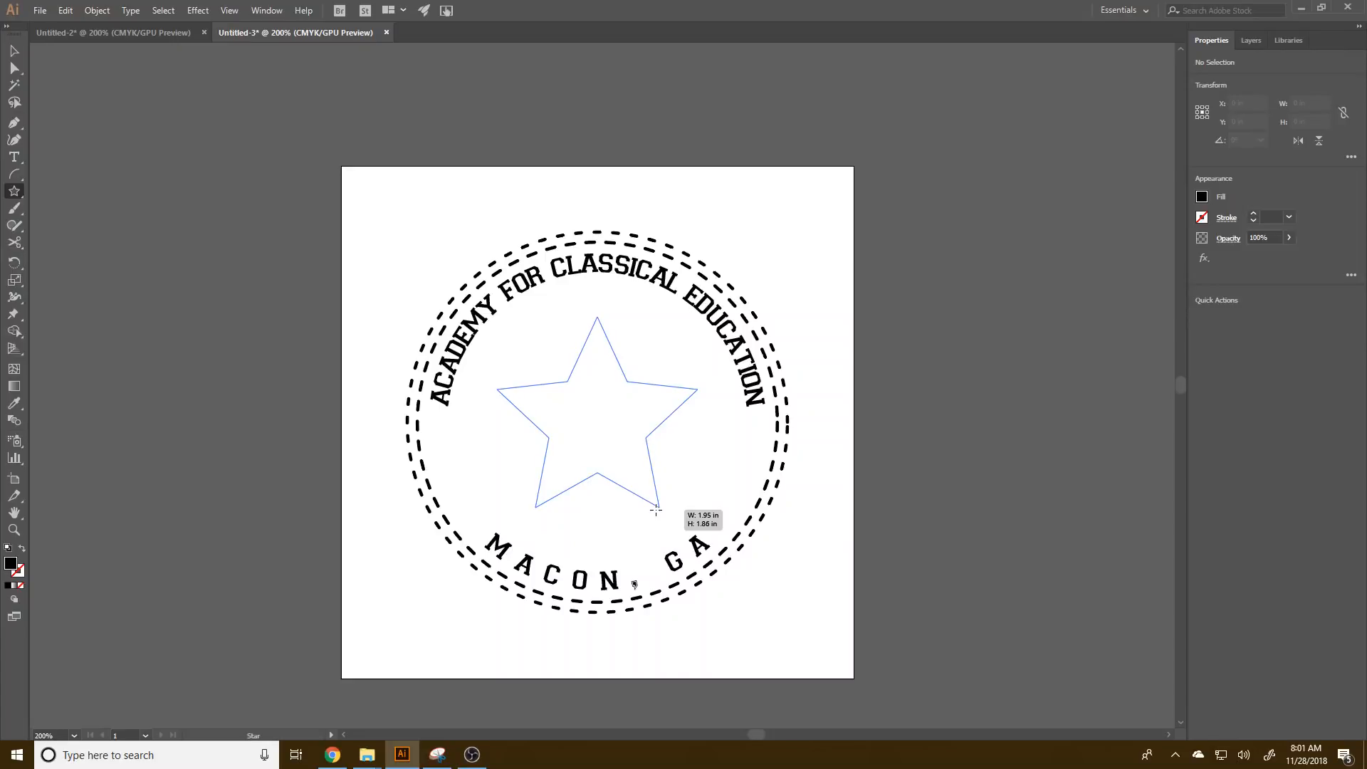
drag(656, 510, 676, 522)
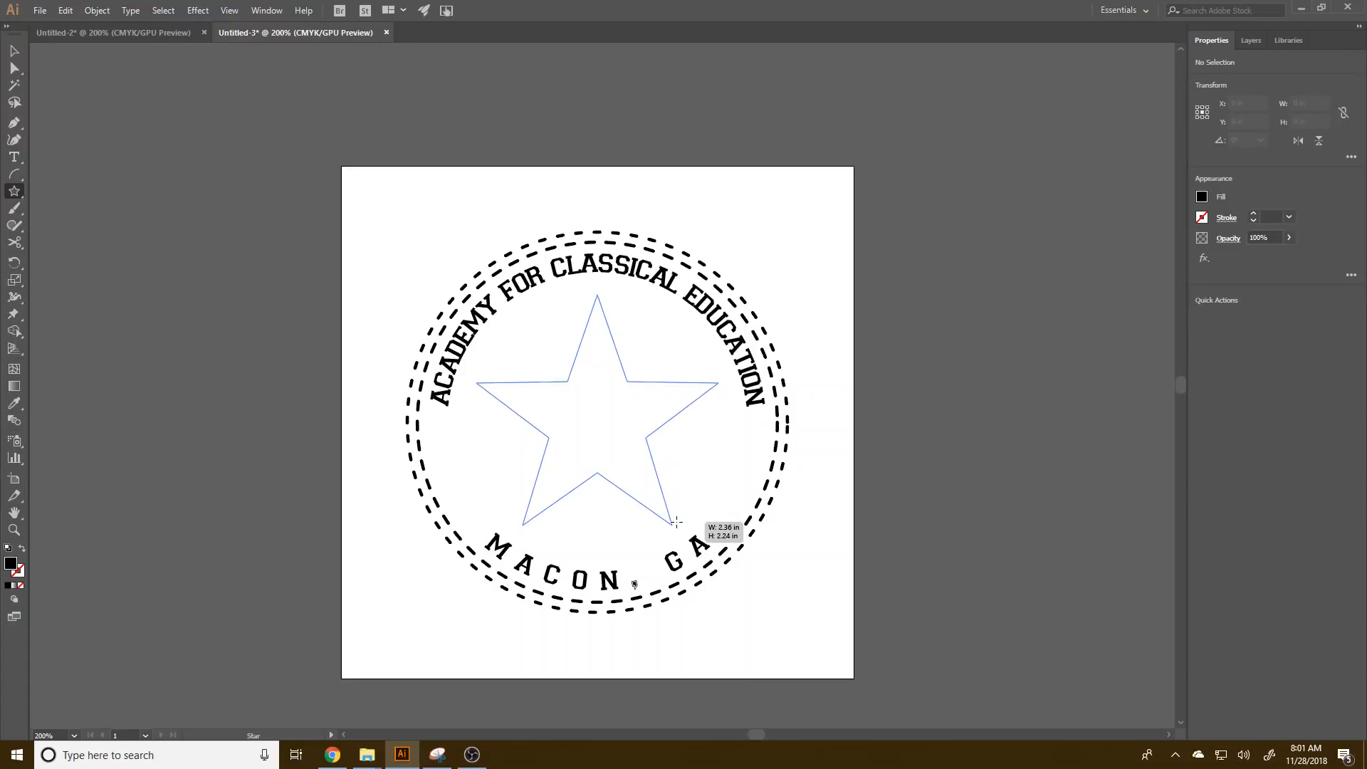
drag(676, 522, 675, 522)
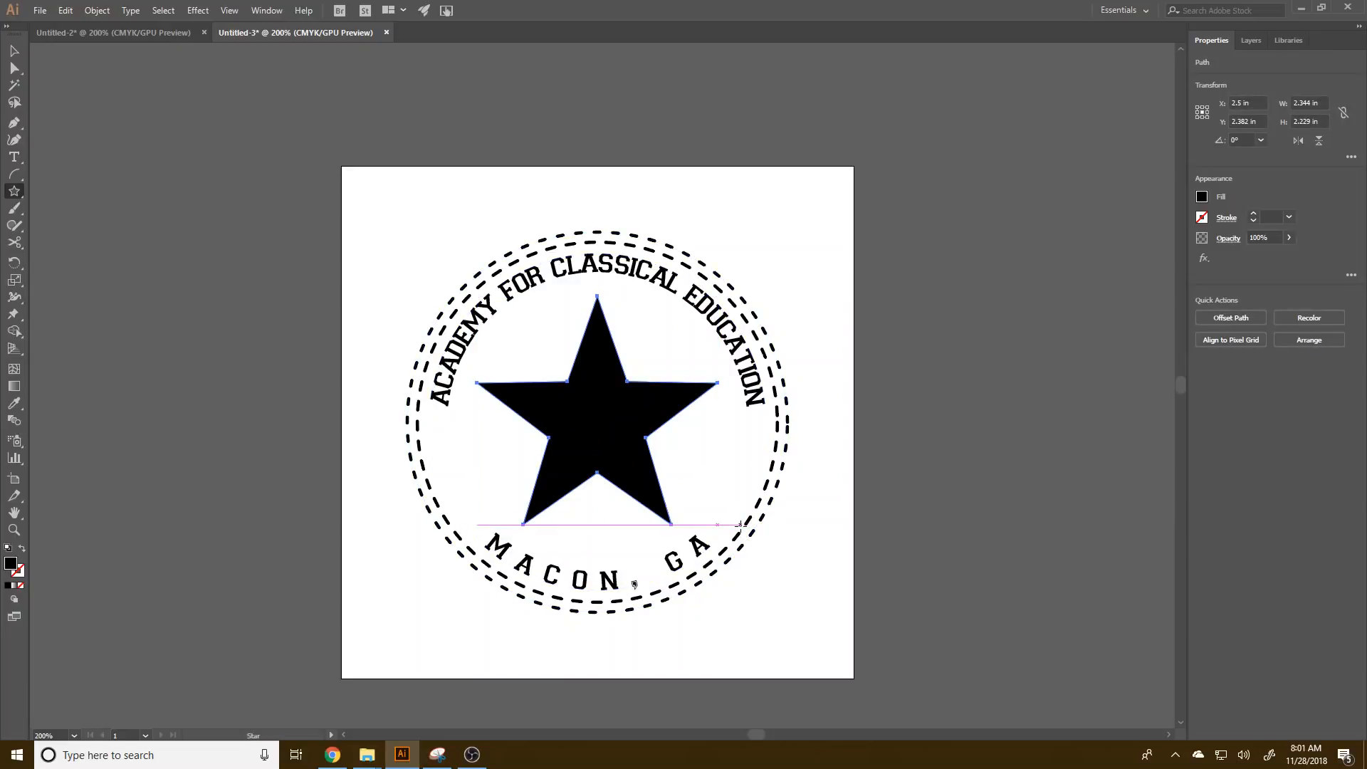
- Select all parts of the badge and align their centers vertically
click(14, 51)
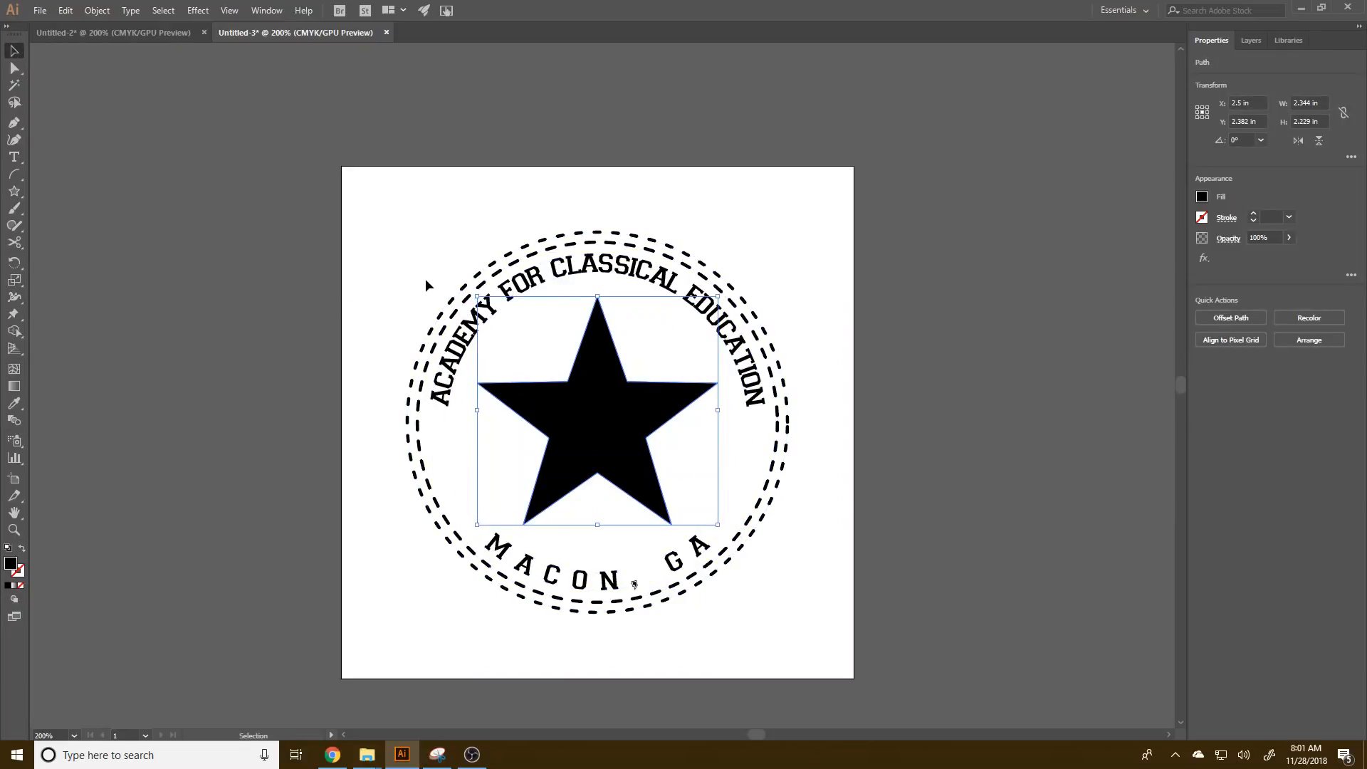
drag(418, 273, 832, 634)
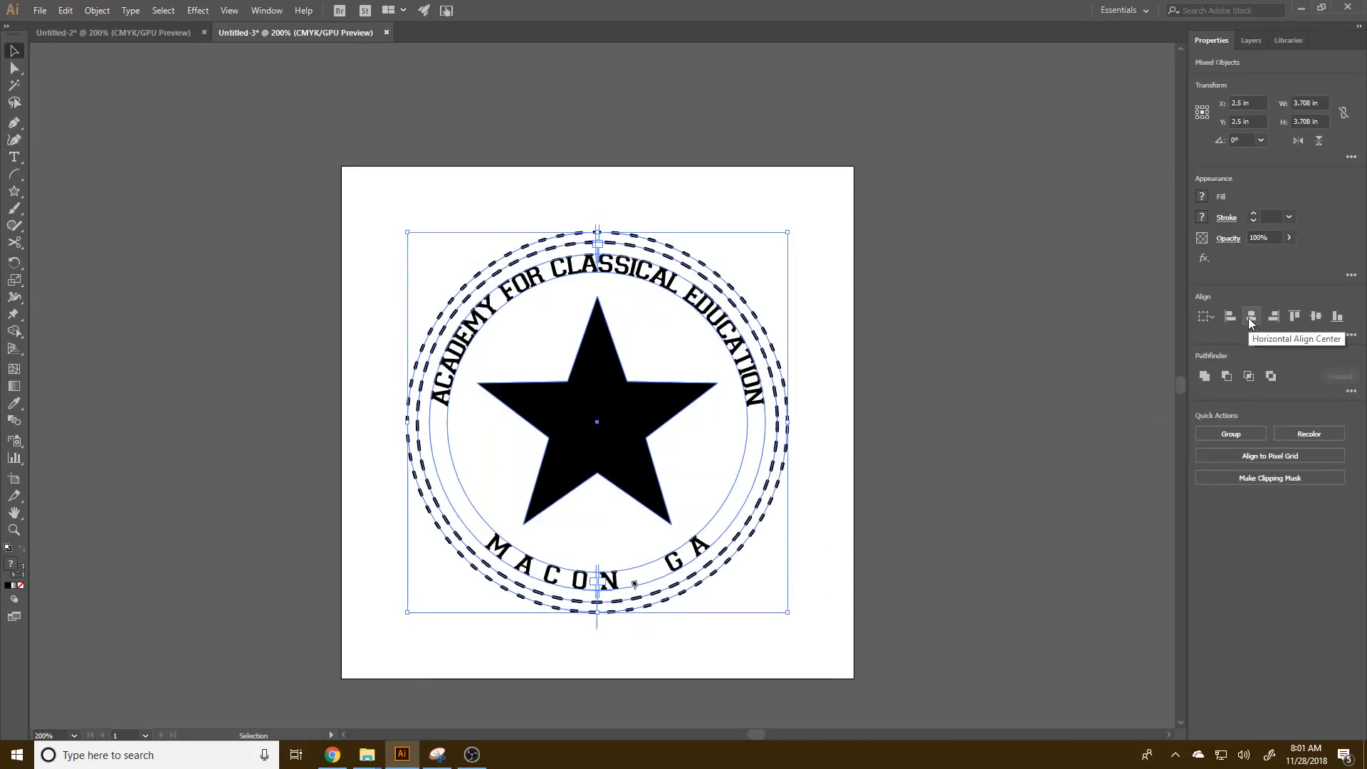
click(1314, 317)
click(1021, 437)
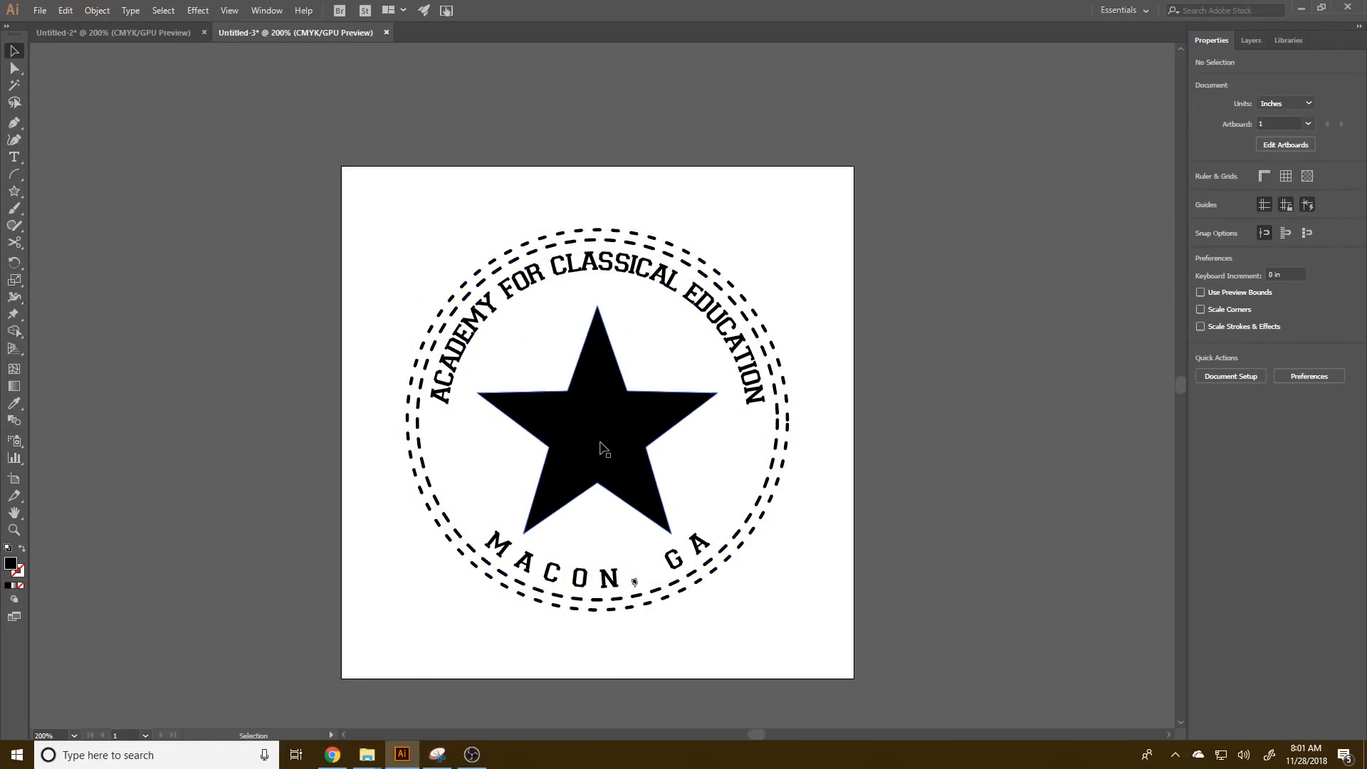
- Move the black star up slightly so its center sits at about Y 2.4 in
click(628, 473)
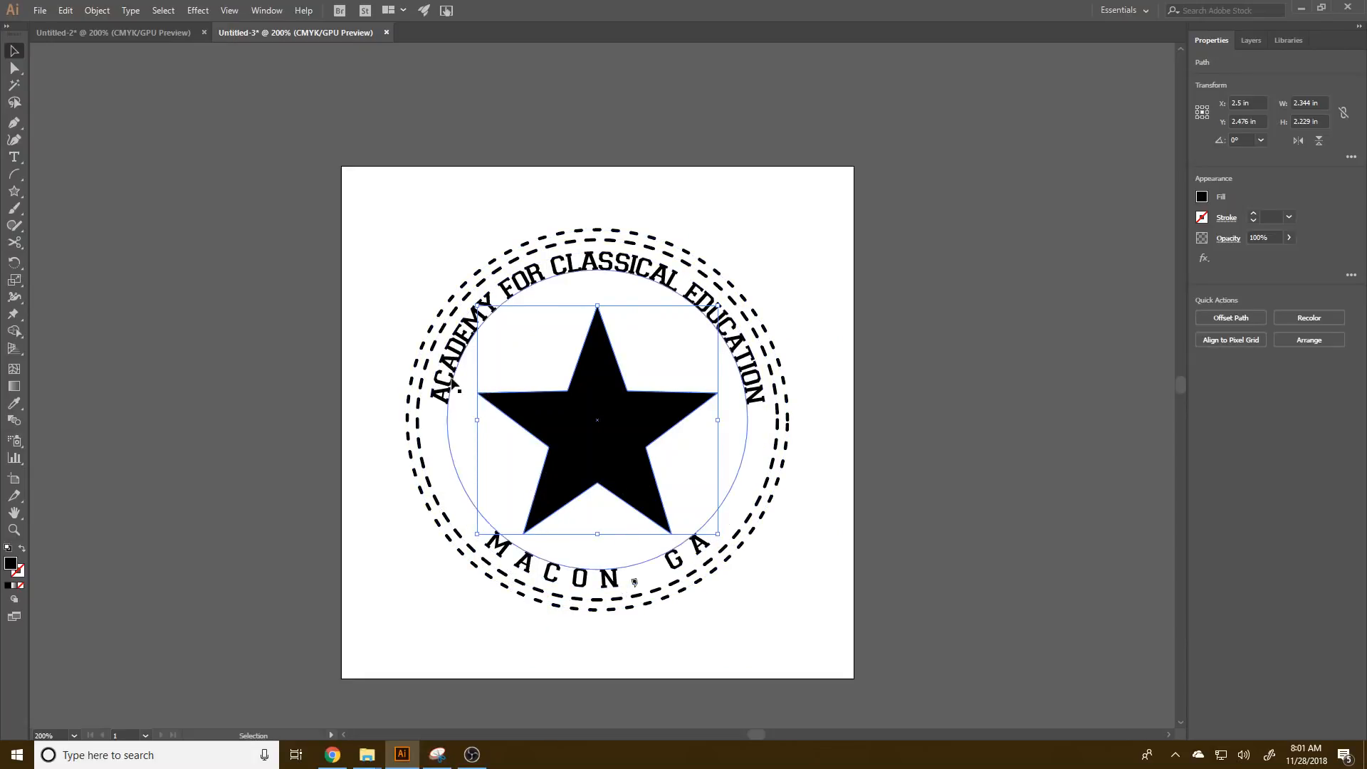
click(998, 414)
drag(631, 468, 630, 461)
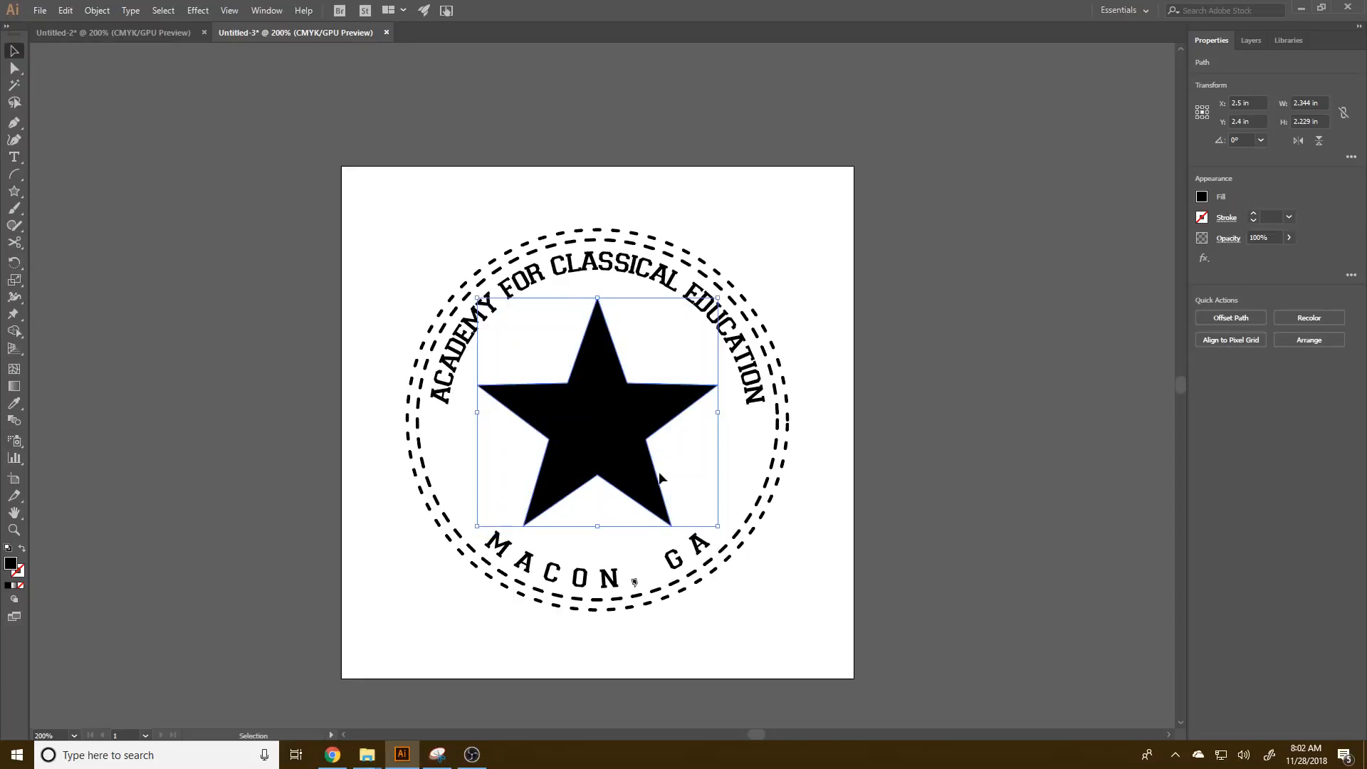
click(1096, 527)
- Check the finished badge in the Untitled-2 document, return to Untitled-3 and select the black star
click(113, 32)
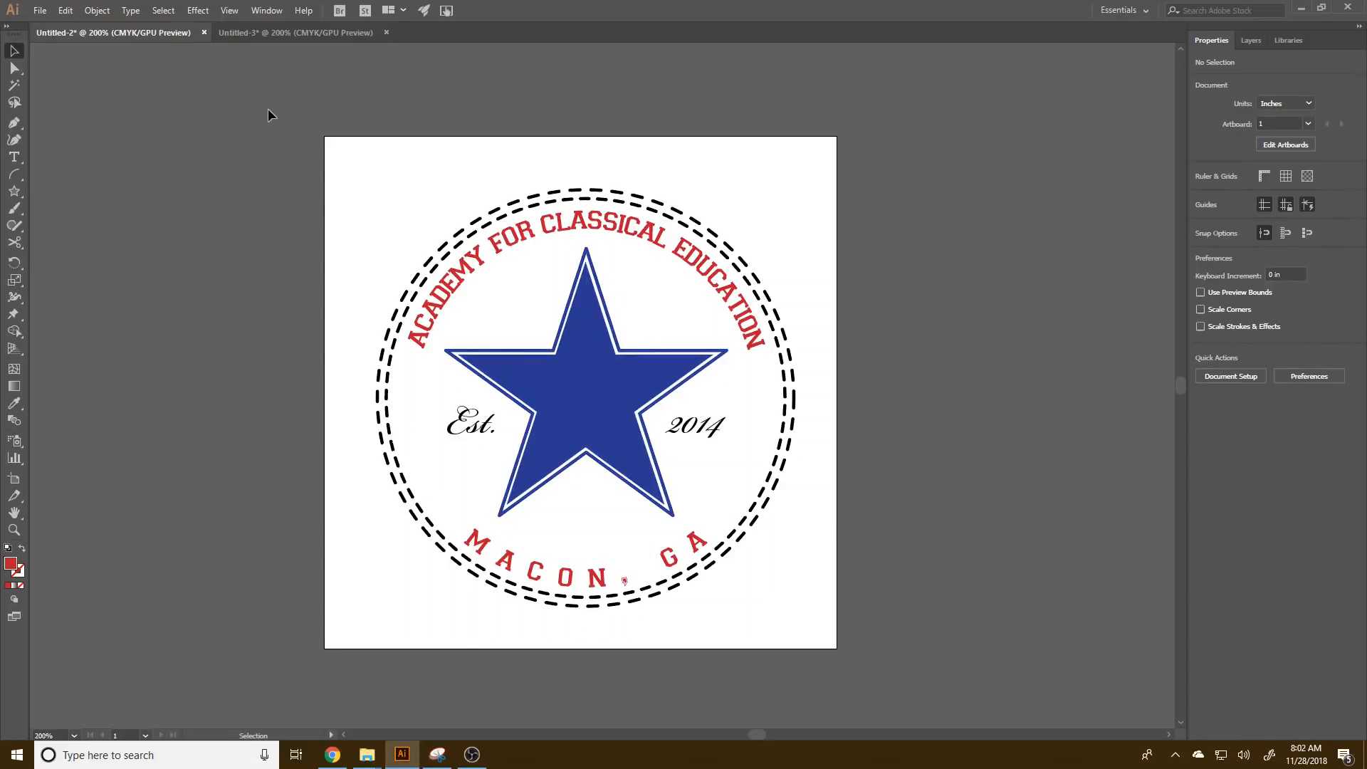
click(267, 36)
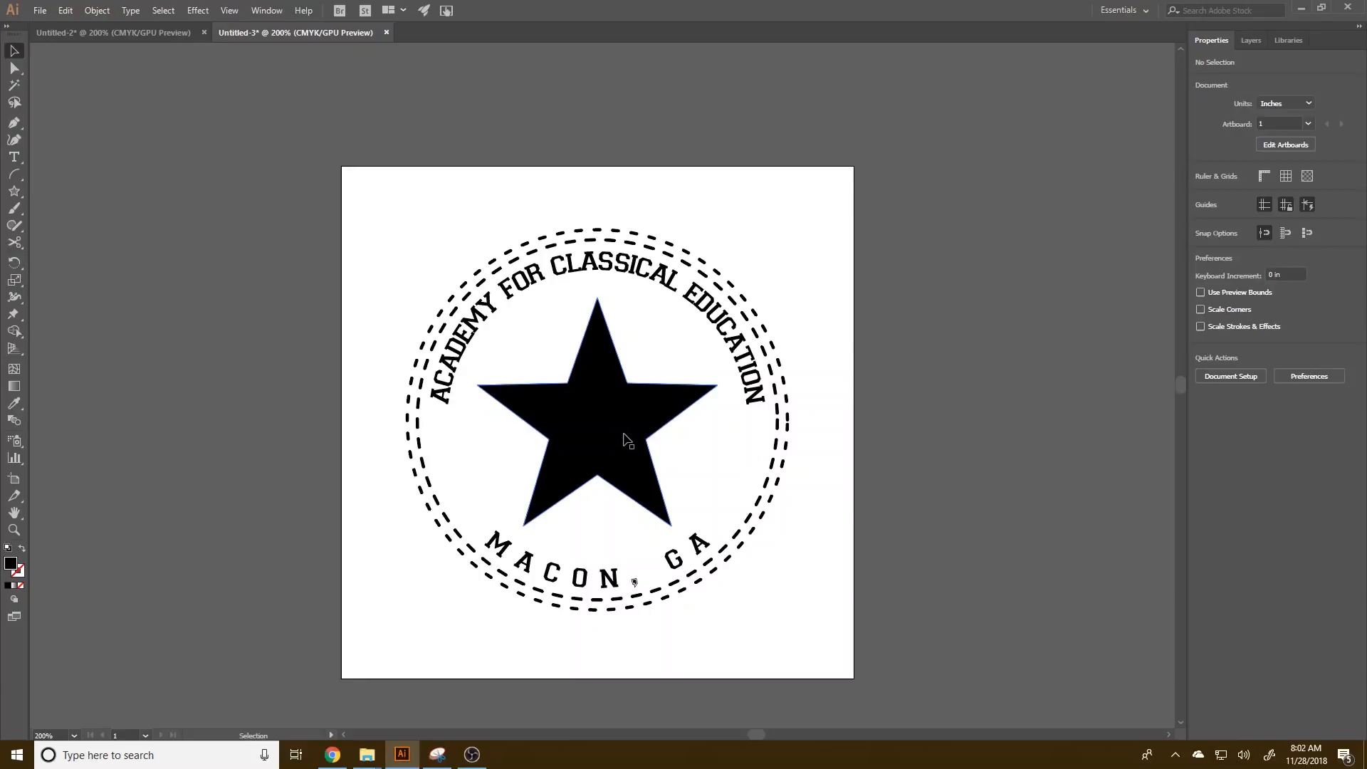
click(625, 450)
click(589, 455)
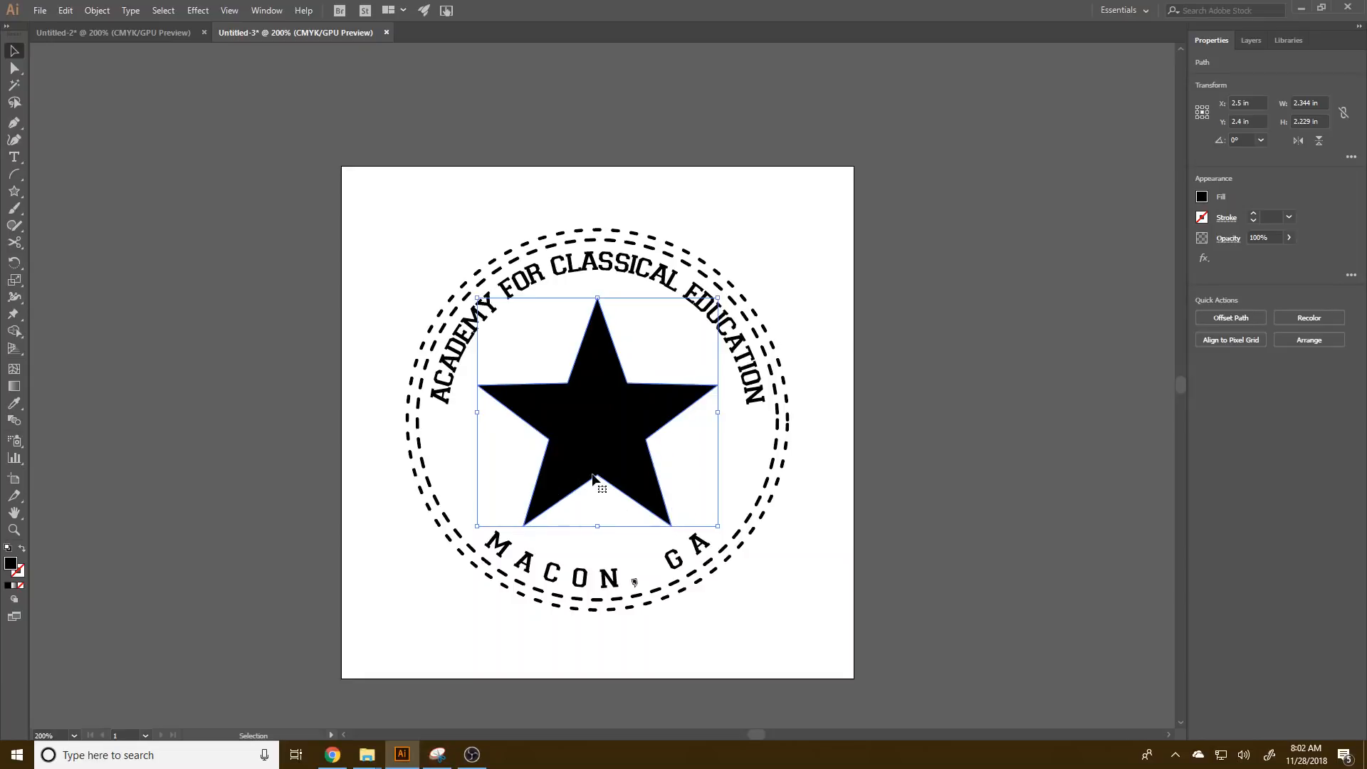
- Start an Offset Path on the star with preview on and try an offset of 0.0417 in
click(97, 10)
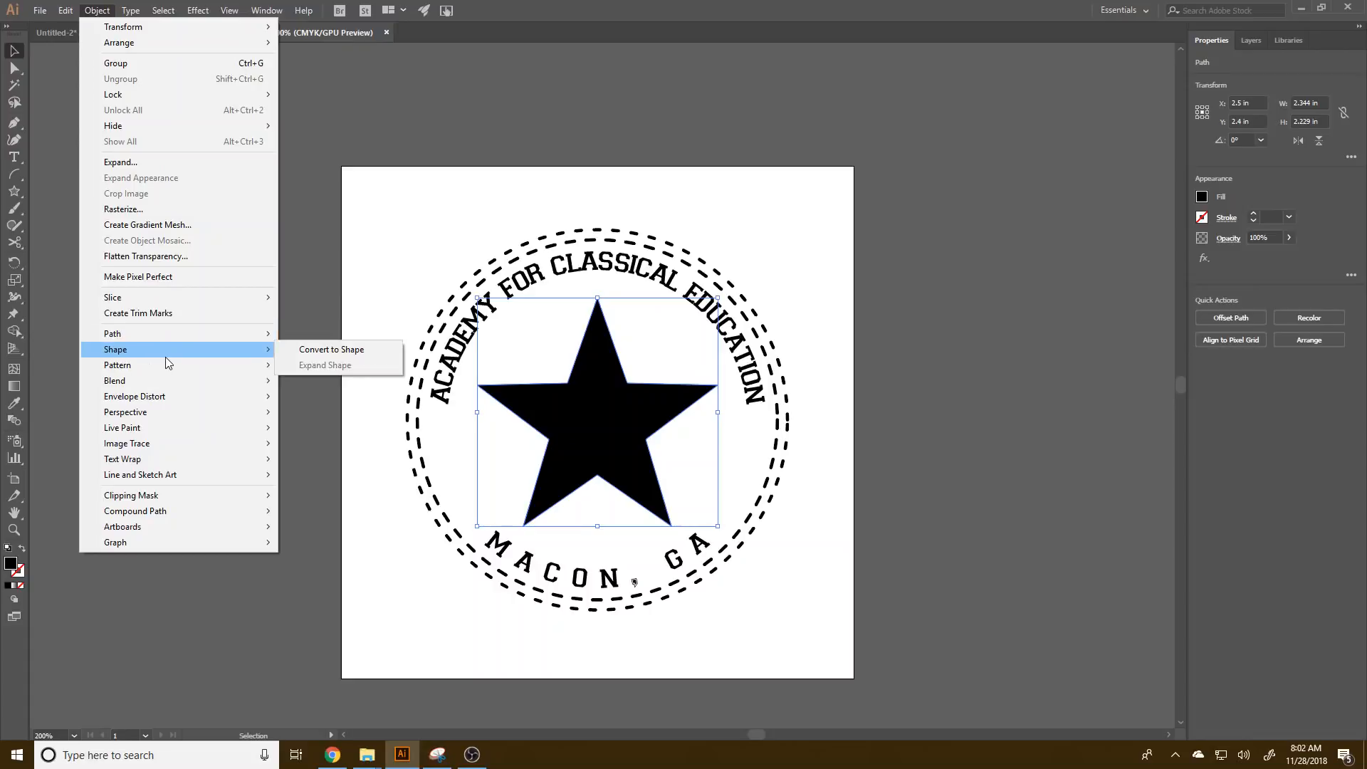
mouse_move(166, 335)
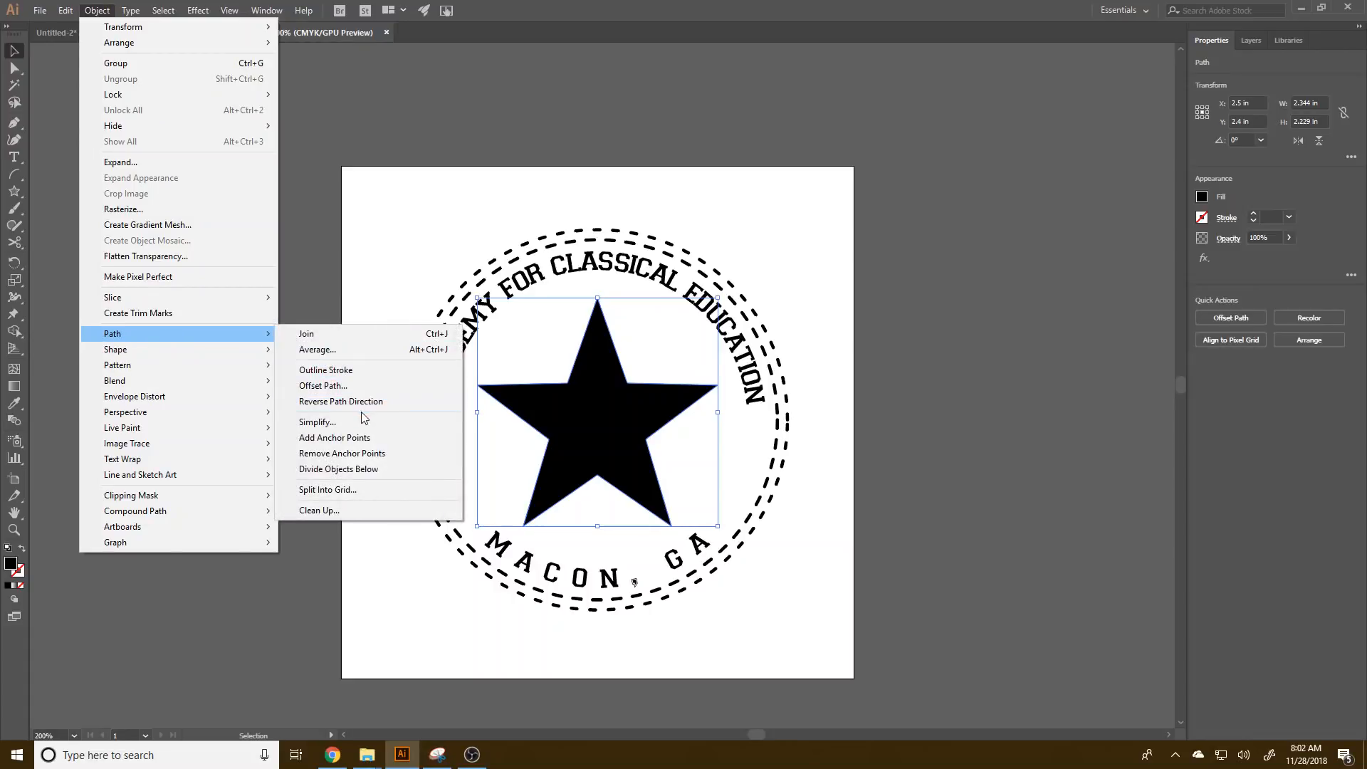
click(331, 385)
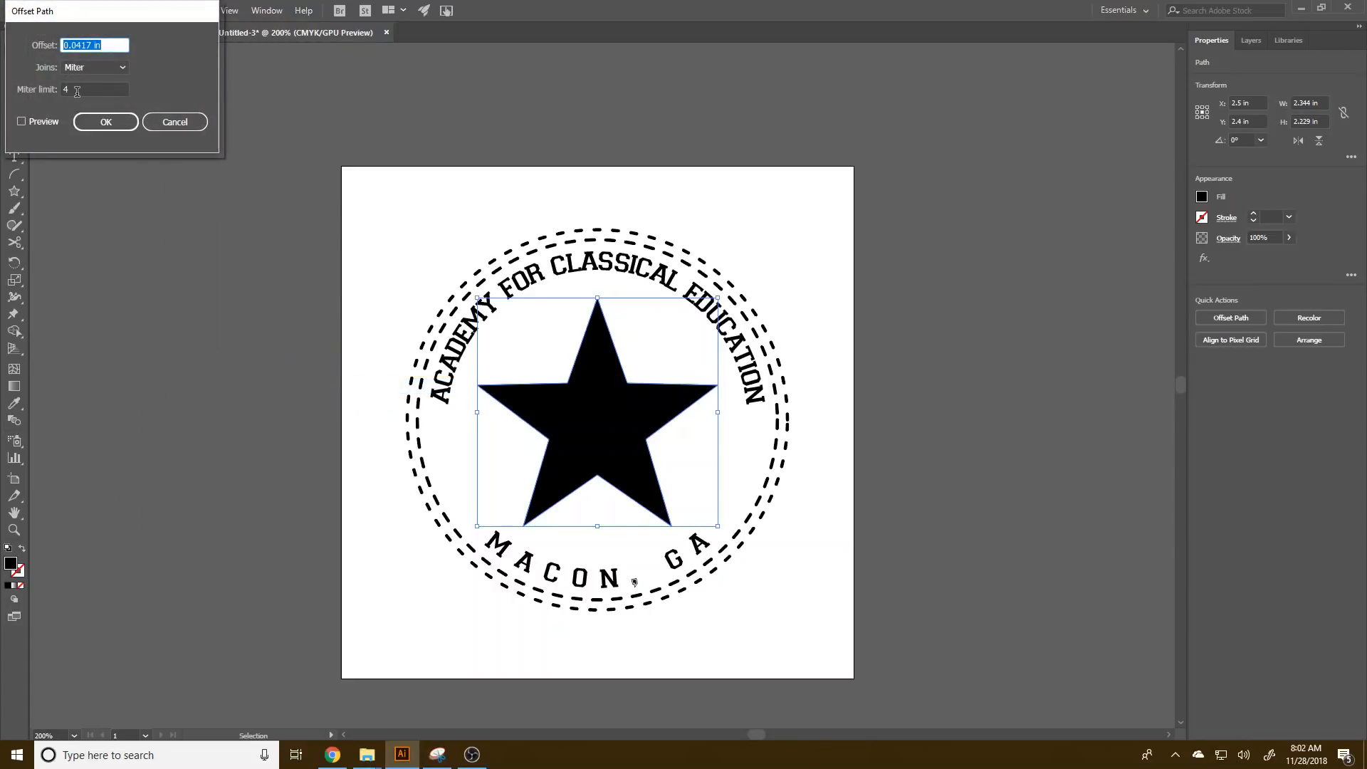
click(41, 121)
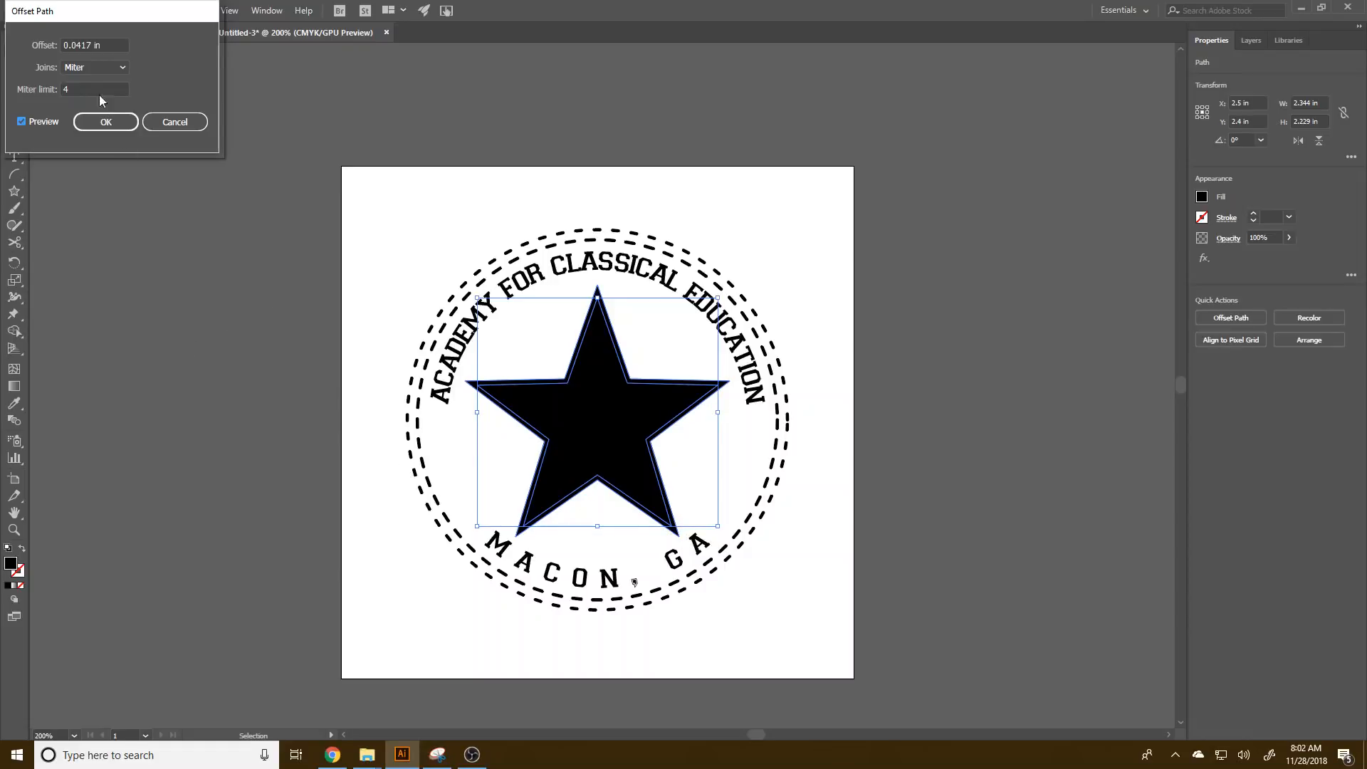
triple_click(94, 44)
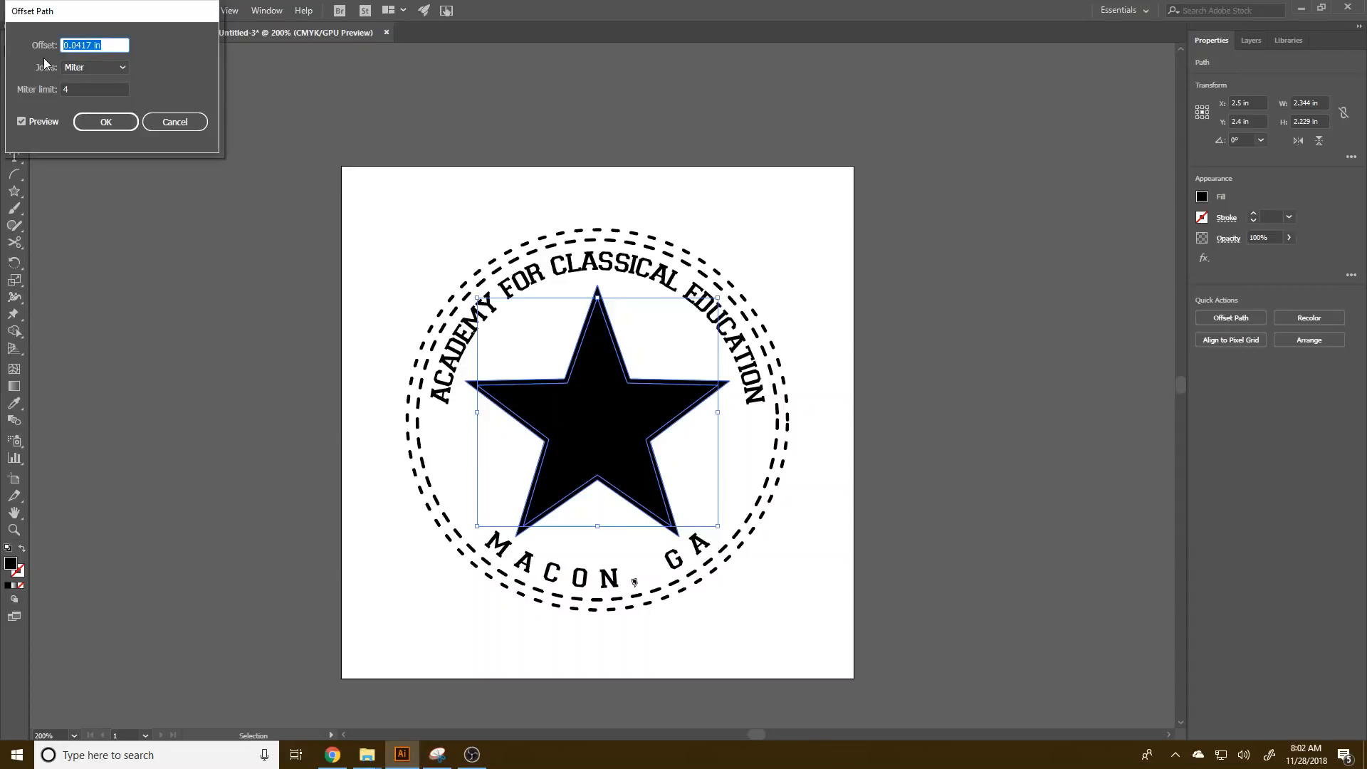
text(3)
key(Tab)
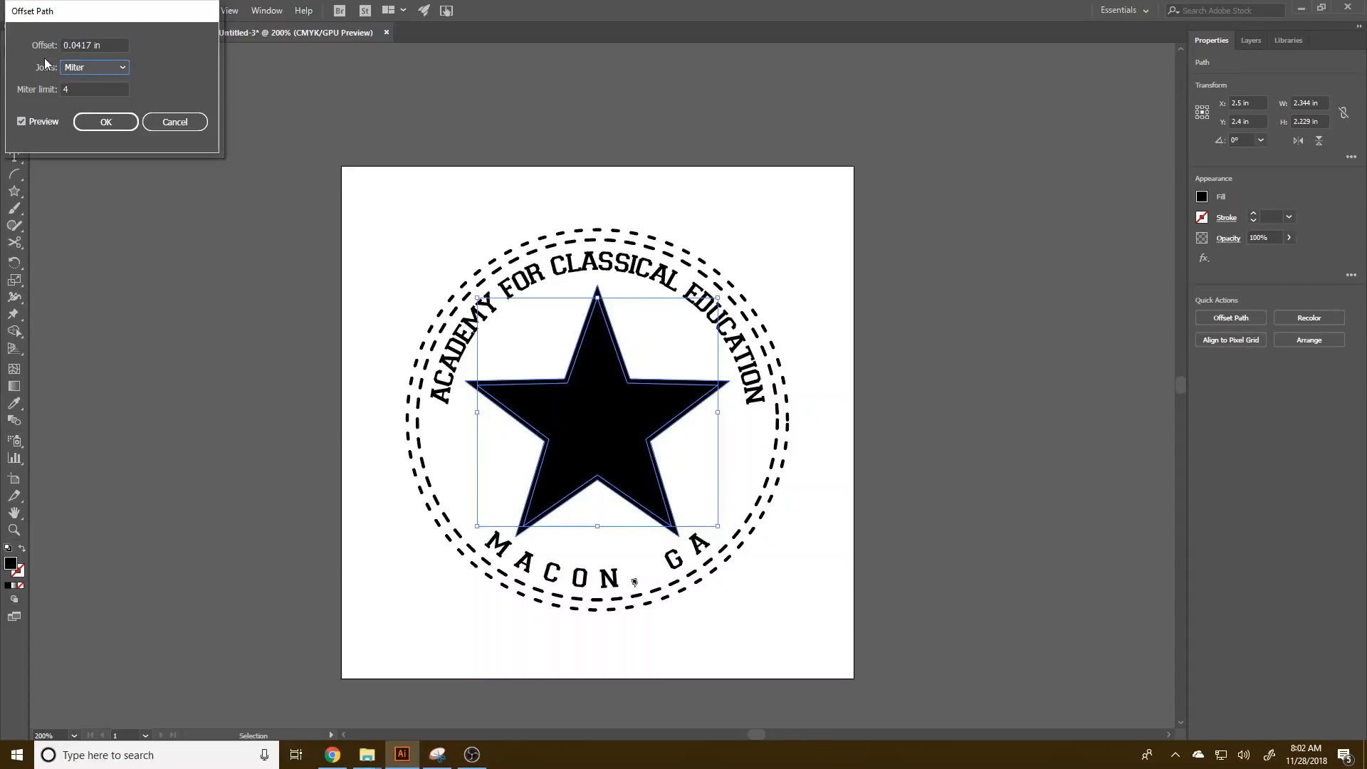
- Offset the star's path outward by 2 px with Miter joins
click(54, 123)
click(54, 122)
click(86, 50)
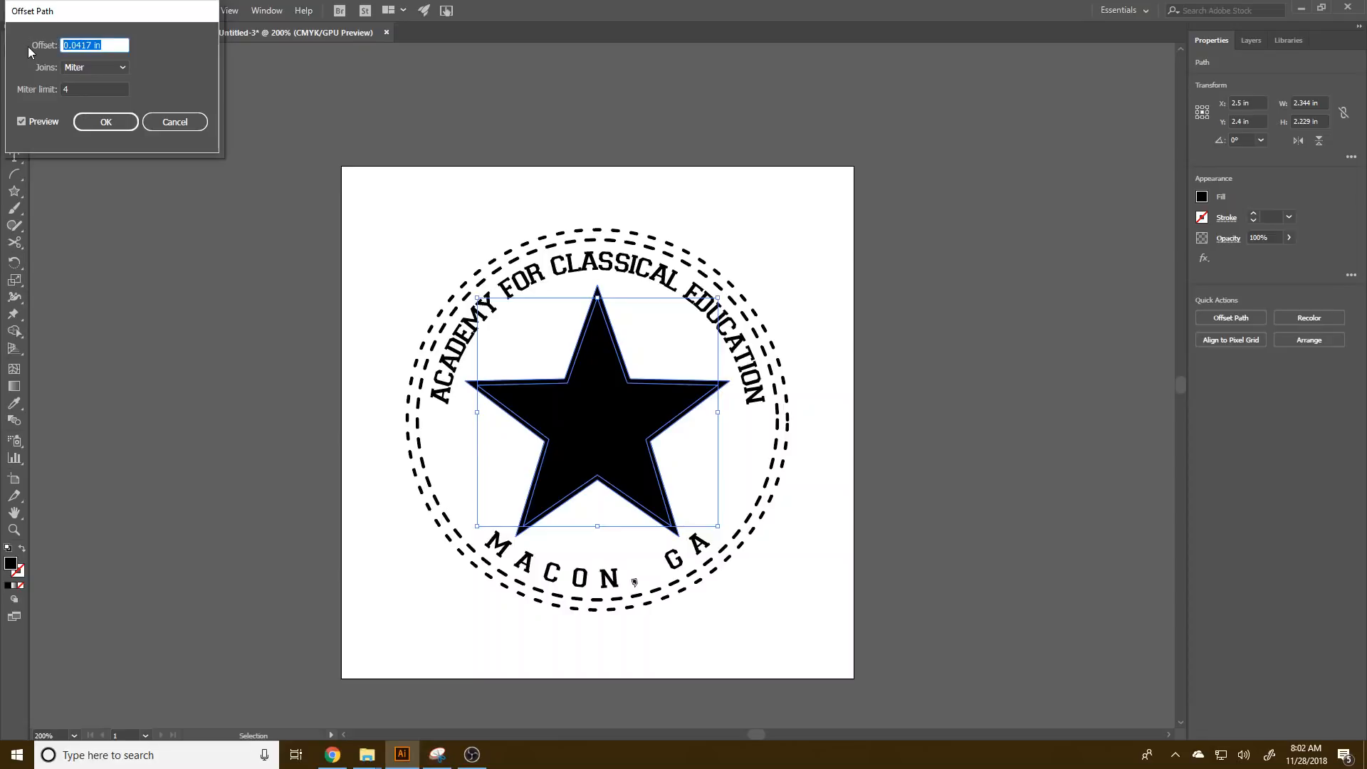
text(2px)
key(Tab)
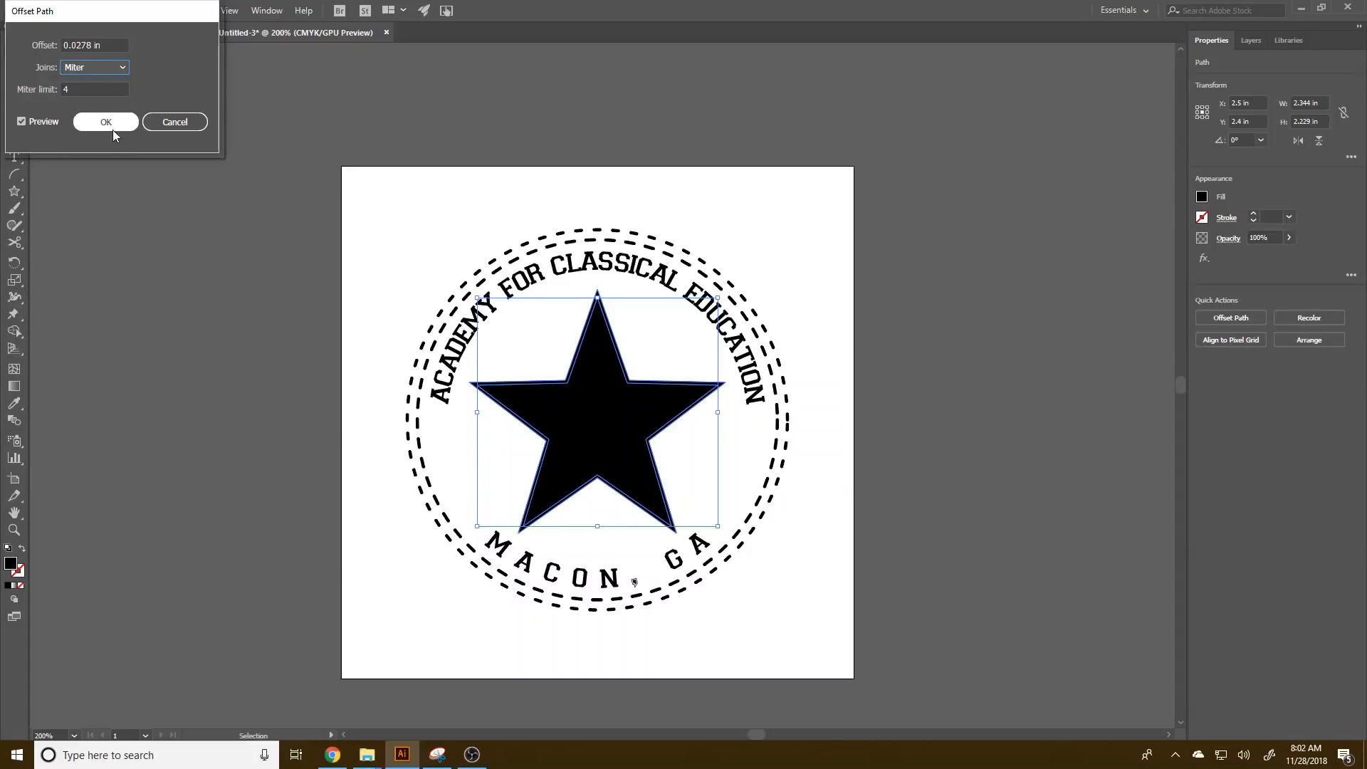
click(88, 122)
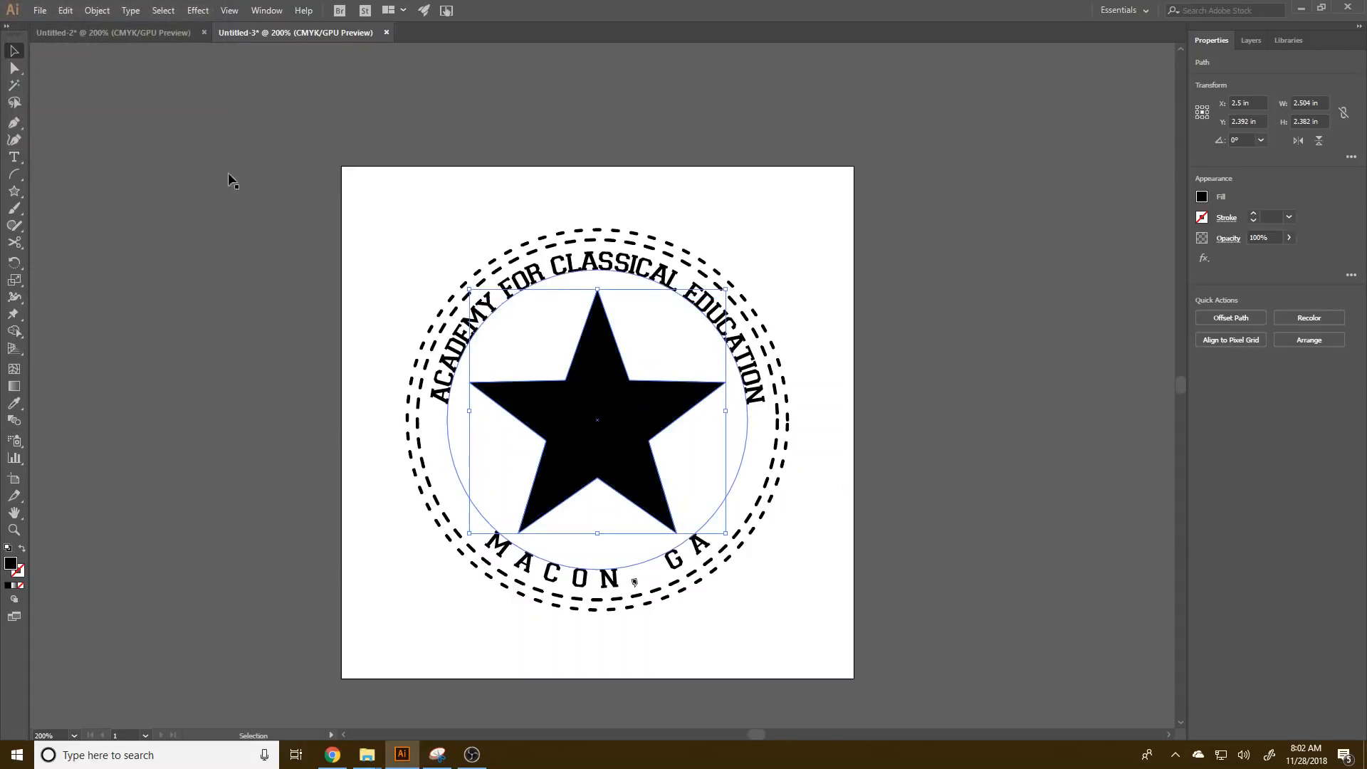
- Remove the smaller inner star's fill and give it a 2 pt black stroke
drag(614, 427, 331, 427)
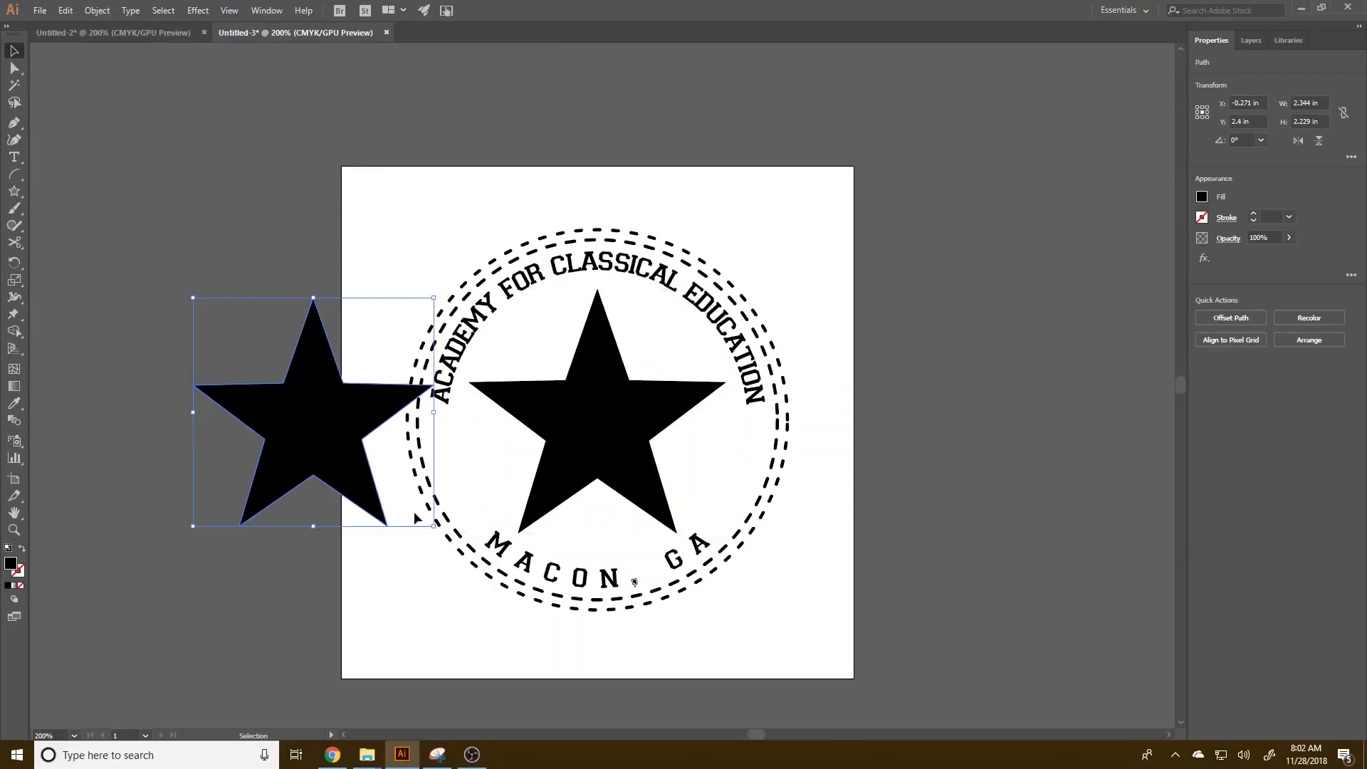
key(ctrl+z)
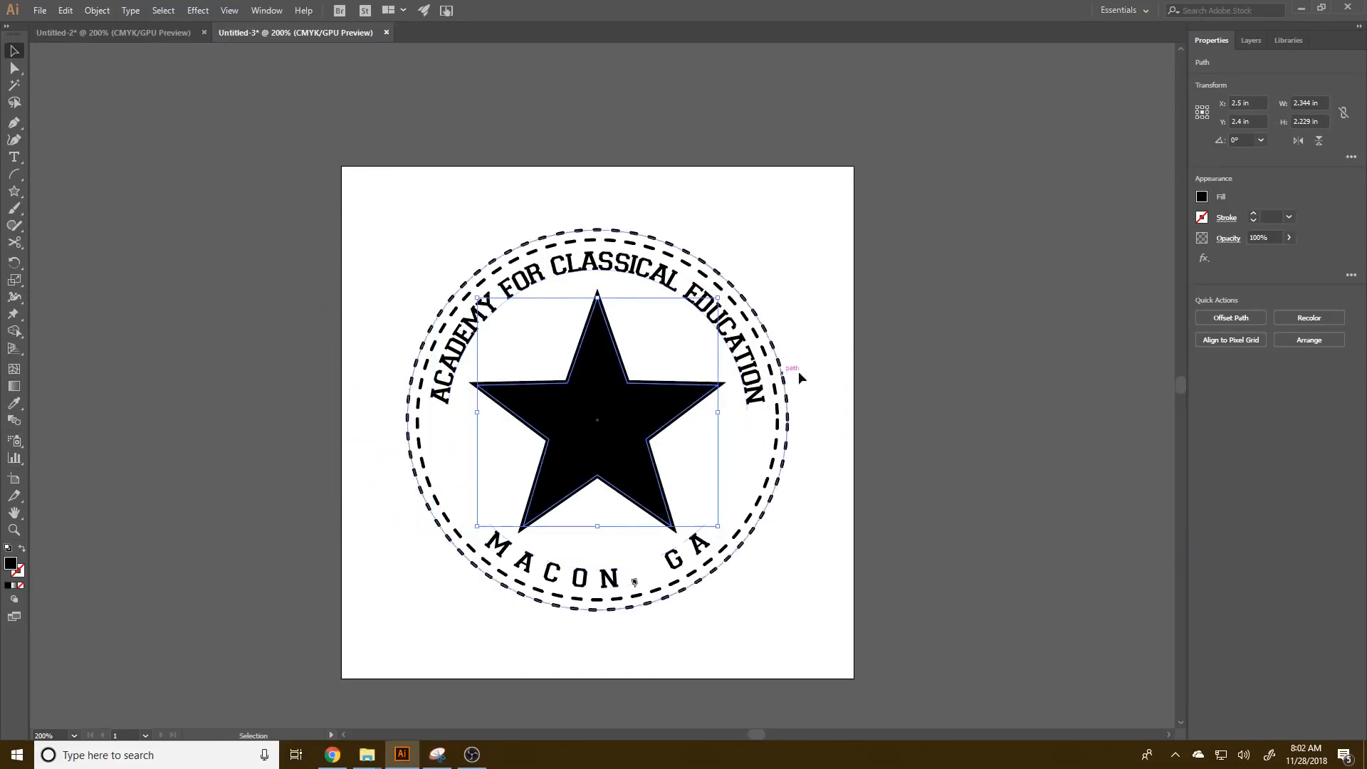
click(1202, 197)
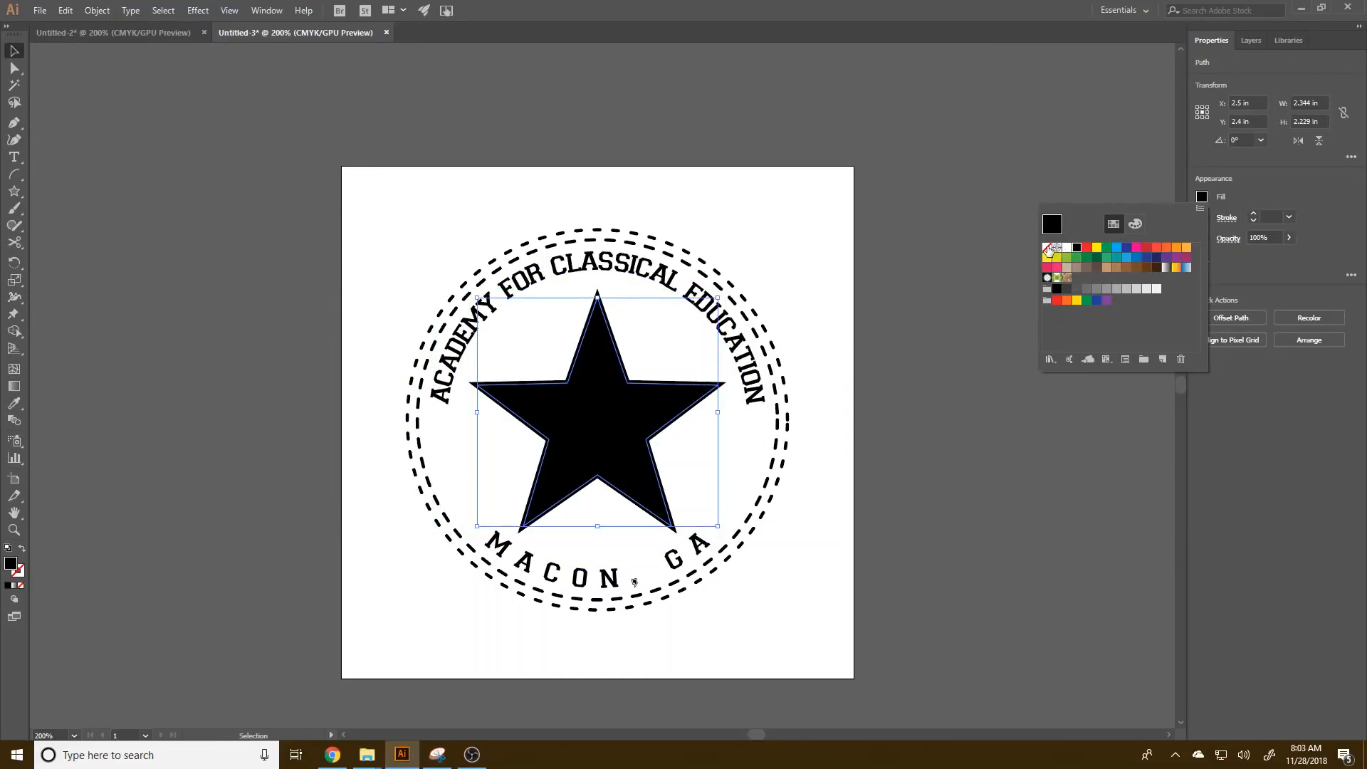
click(1226, 217)
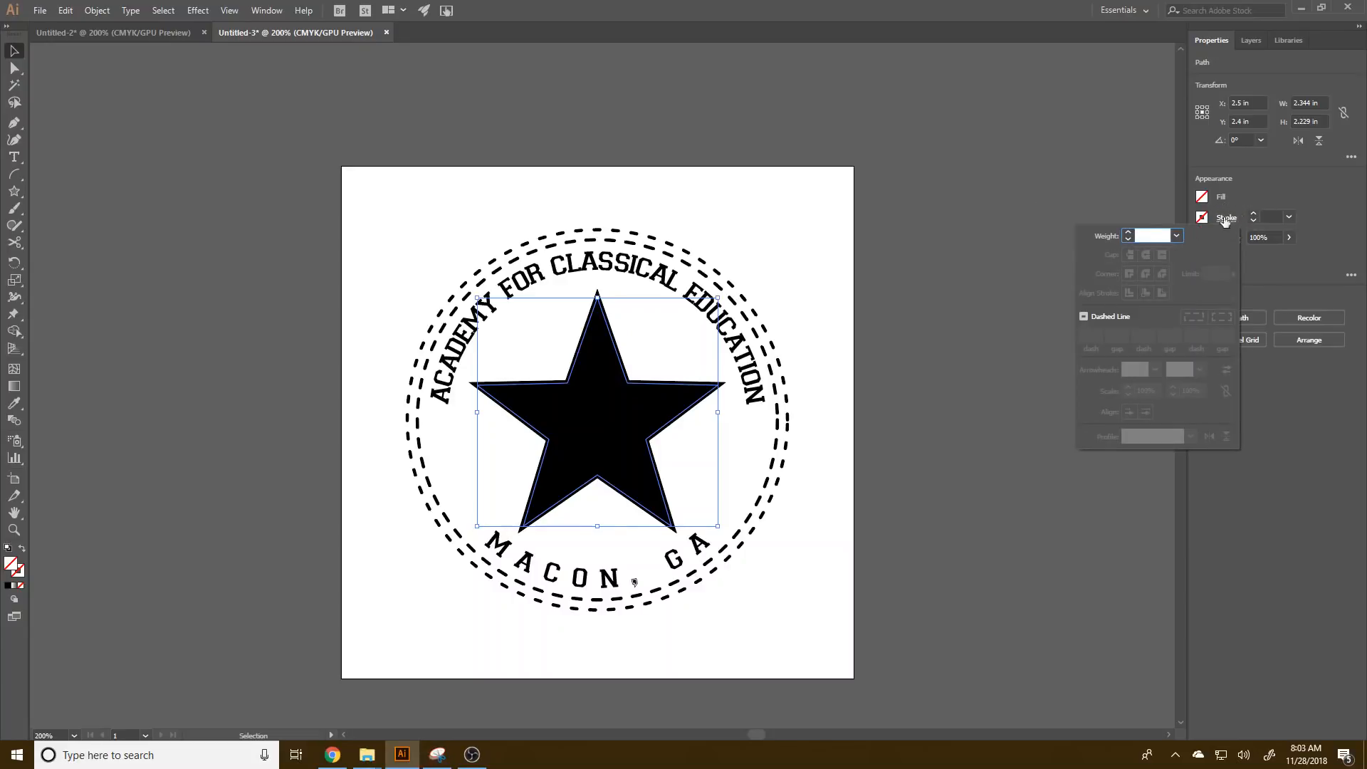
click(1238, 215)
click(1202, 217)
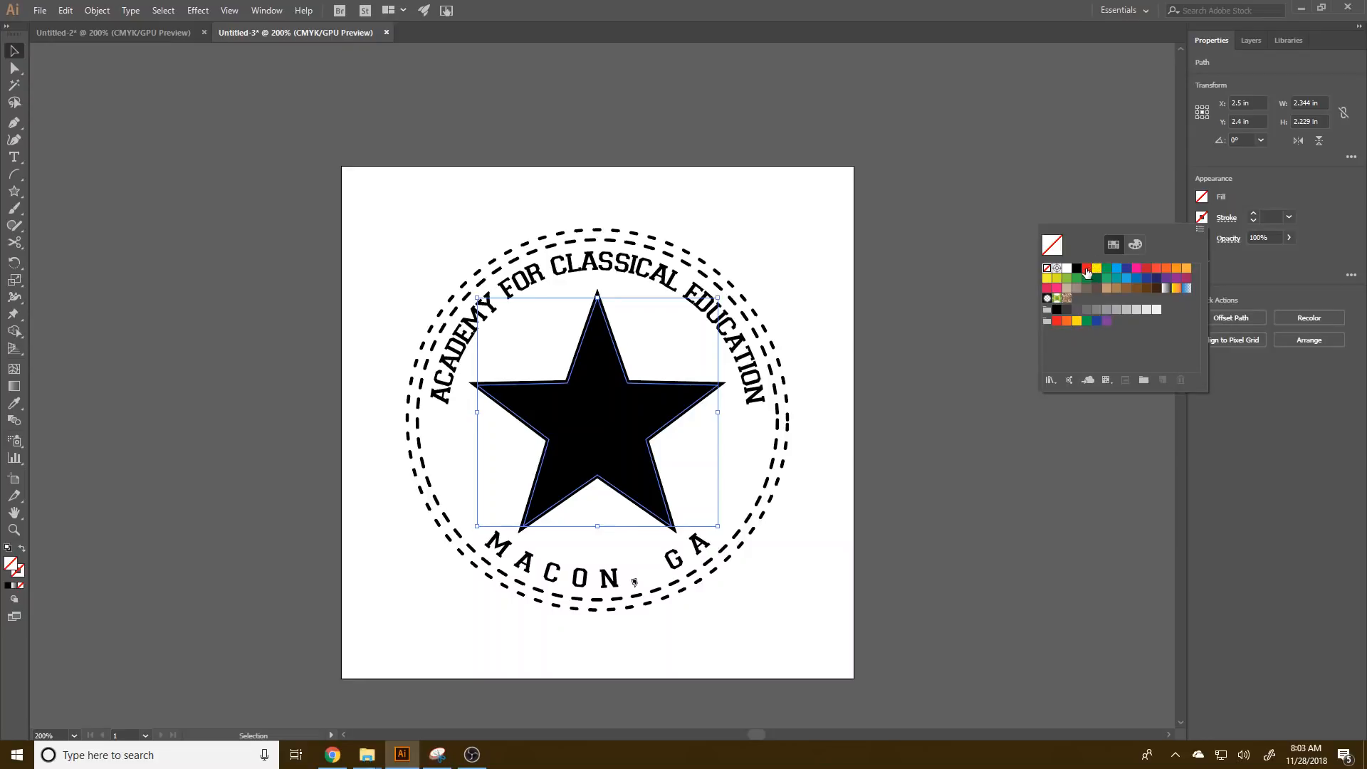
click(1077, 269)
click(1262, 200)
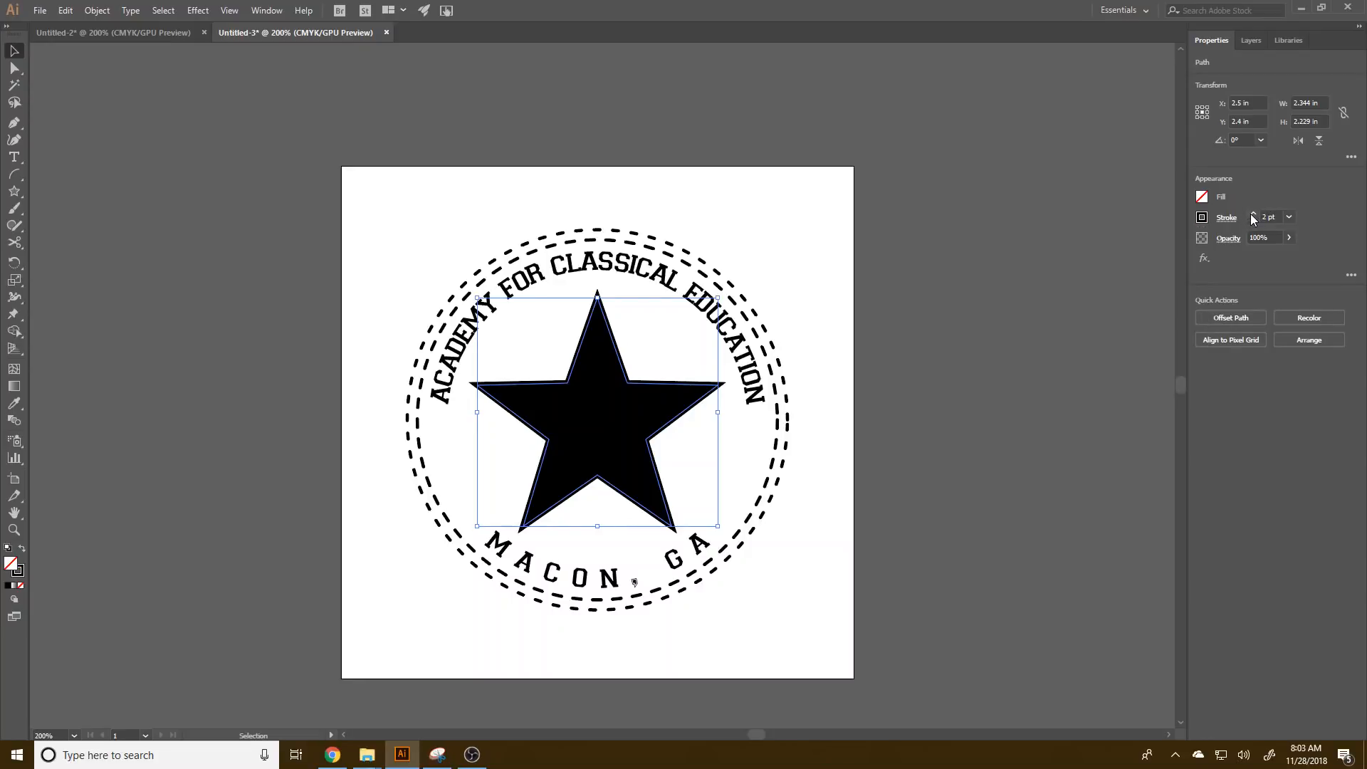
- Fill the inner star with pink, move it aside as a test and undo the move
click(1202, 196)
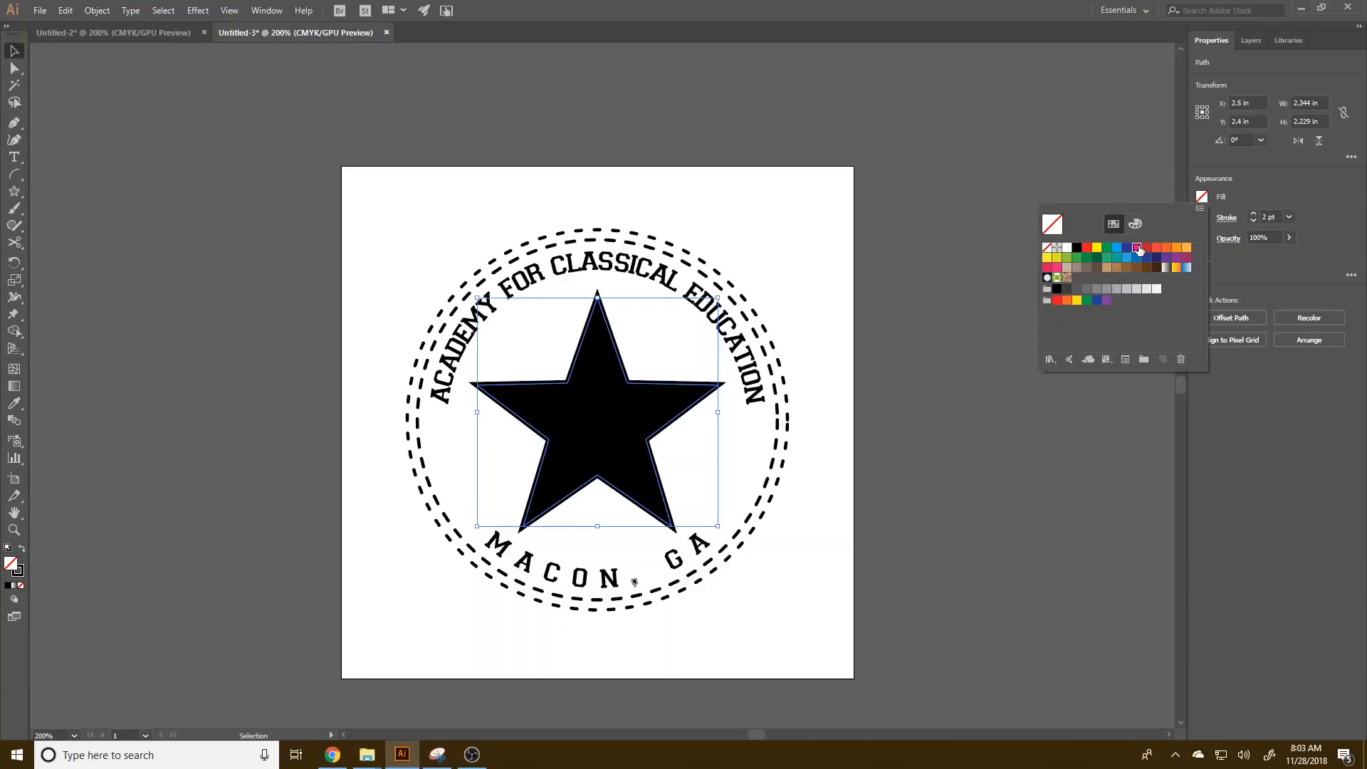
click(1137, 247)
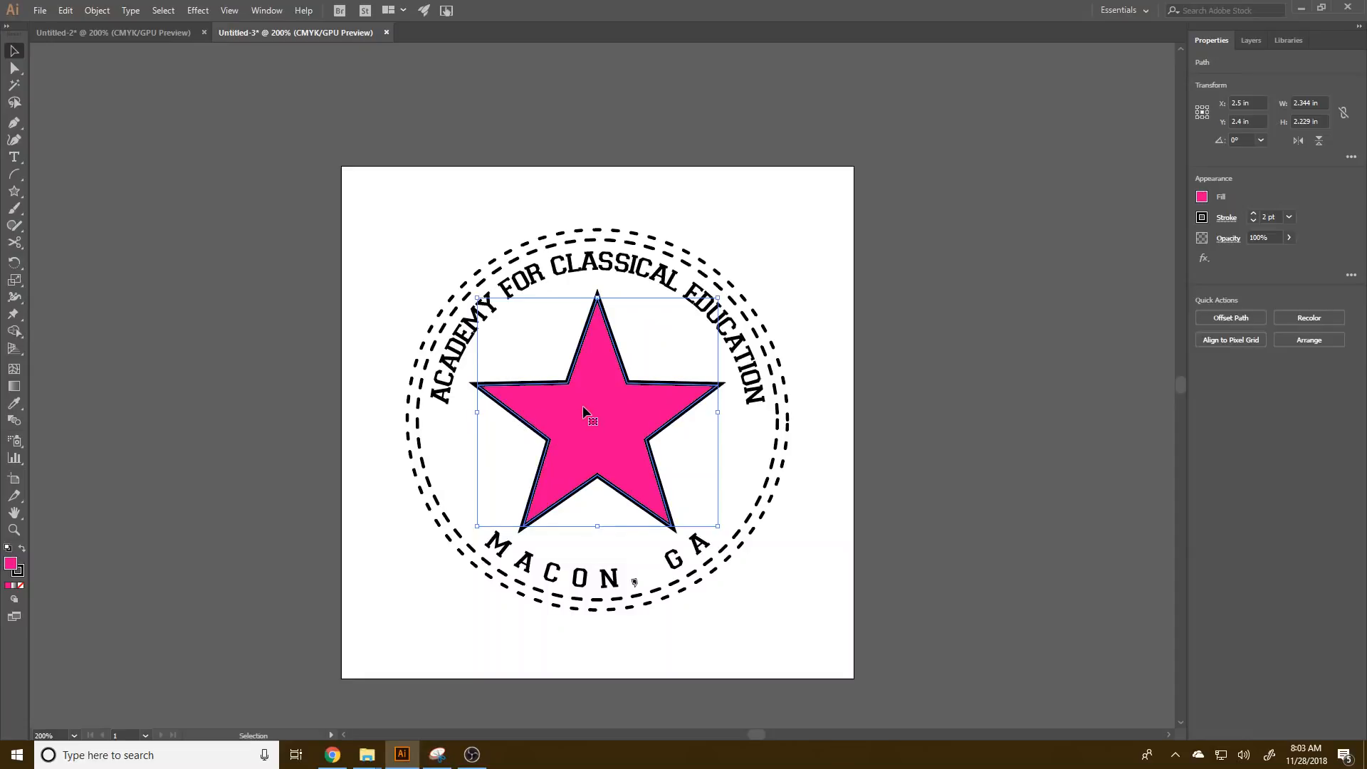
drag(611, 432, 709, 446)
key(ctrl+z)
key(ctrl+z)
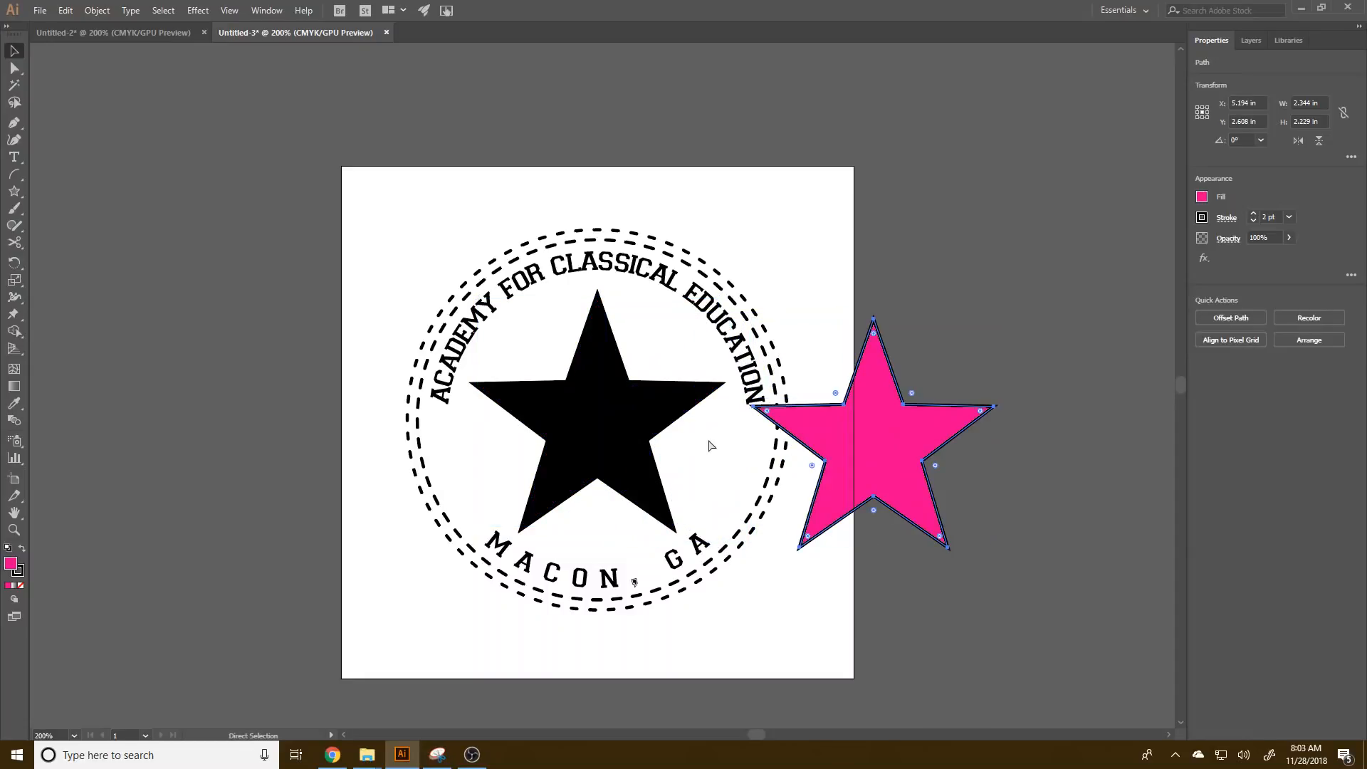
click(891, 458)
click(621, 420)
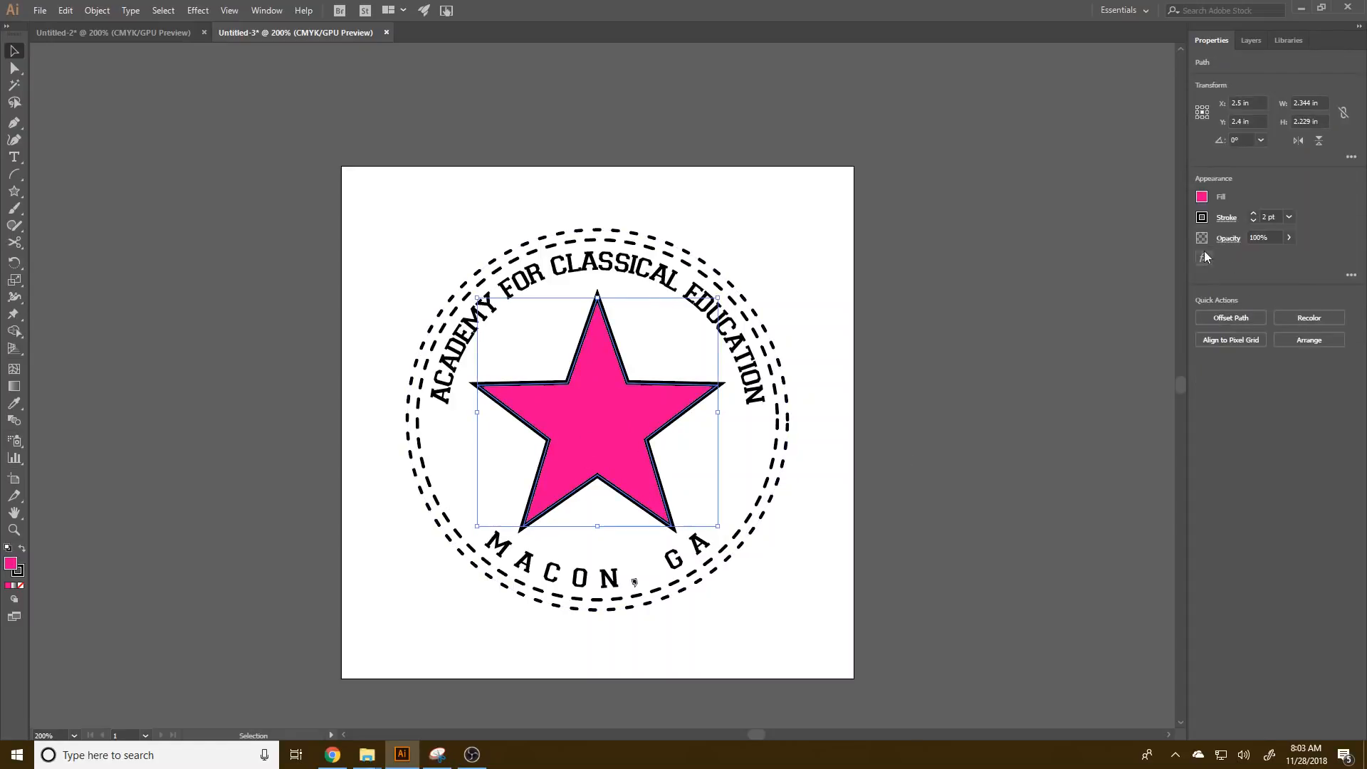
- Remove the inner star's pink fill, move the larger black star off the artboard and undo that move
click(1201, 197)
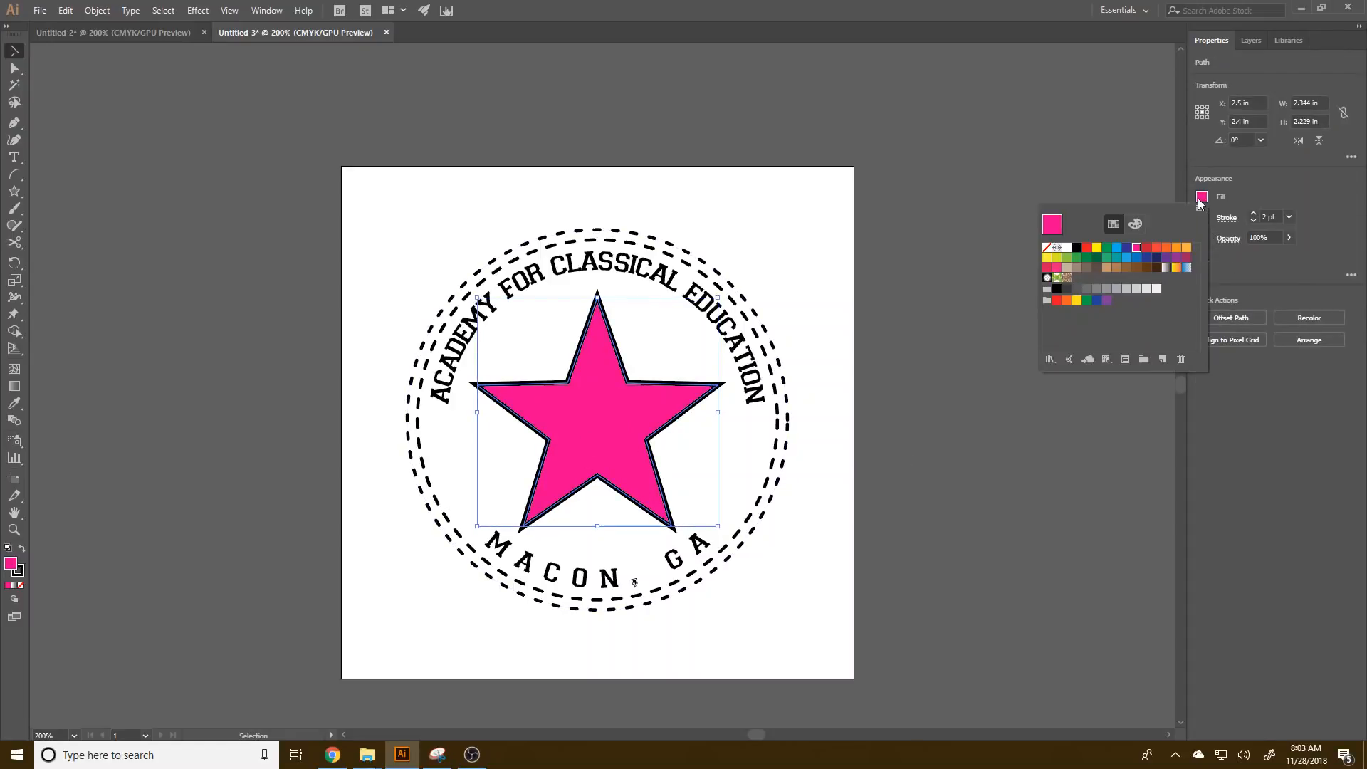
click(1047, 248)
drag(641, 456, 1025, 398)
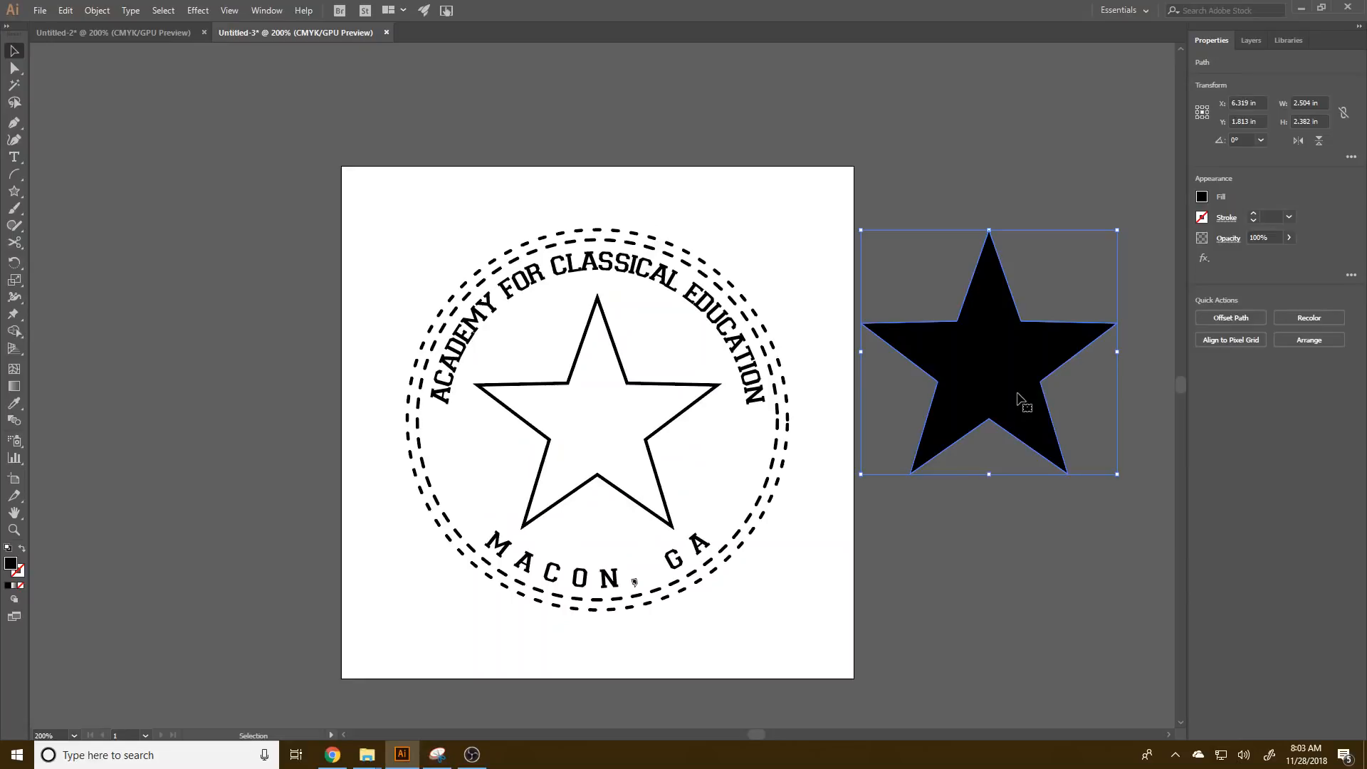
key(a)
key(ctrl+z)
key(v)
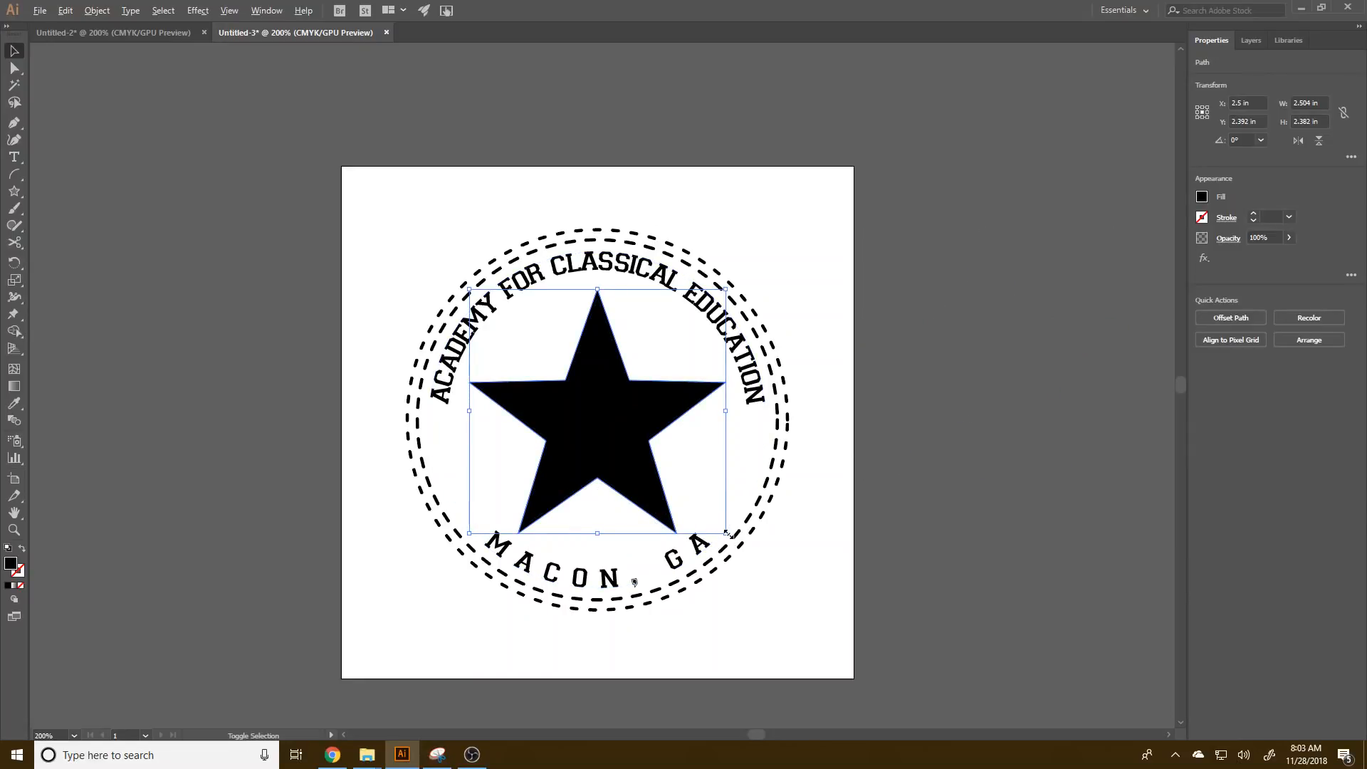
- Try scaling the larger black star down slightly from its lower-right corner
drag(728, 534, 721, 527)
key(ctrl+z)
click(1054, 467)
drag(643, 436, 605, 446)
key(ctrl+z)
key(ctrl+shift+z)
key(v)
mouse_move(724, 533)
mouse_down()
mouse_move(733, 539)
mouse_move(692, 503)
mouse_move(701, 514)
mouse_up()
- Undo the star scaling, recoloring and path offset, back to the single black star
key(ctrl+z)
key(ctrl+z)
key(ctrl+z)
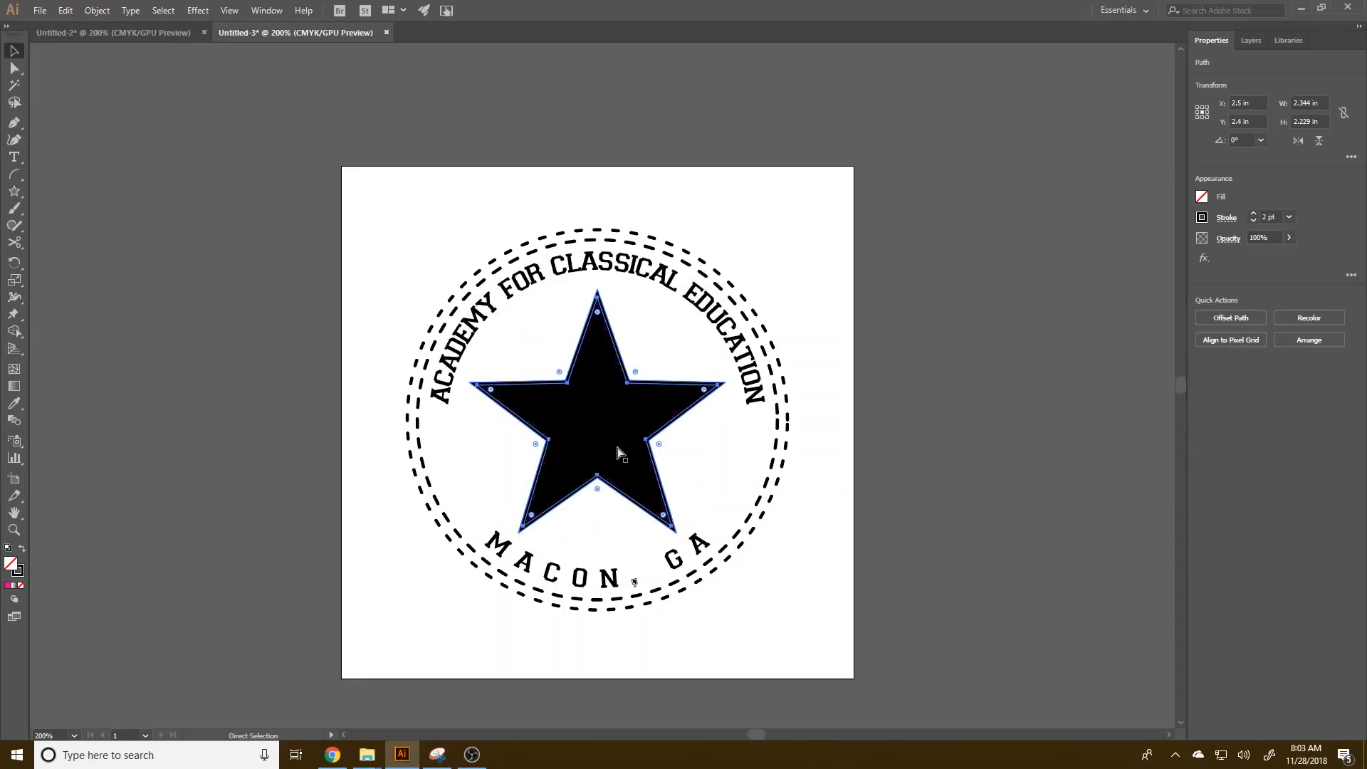
key(ctrl+z)
key(ctrl+z)
key(ctrl+z)
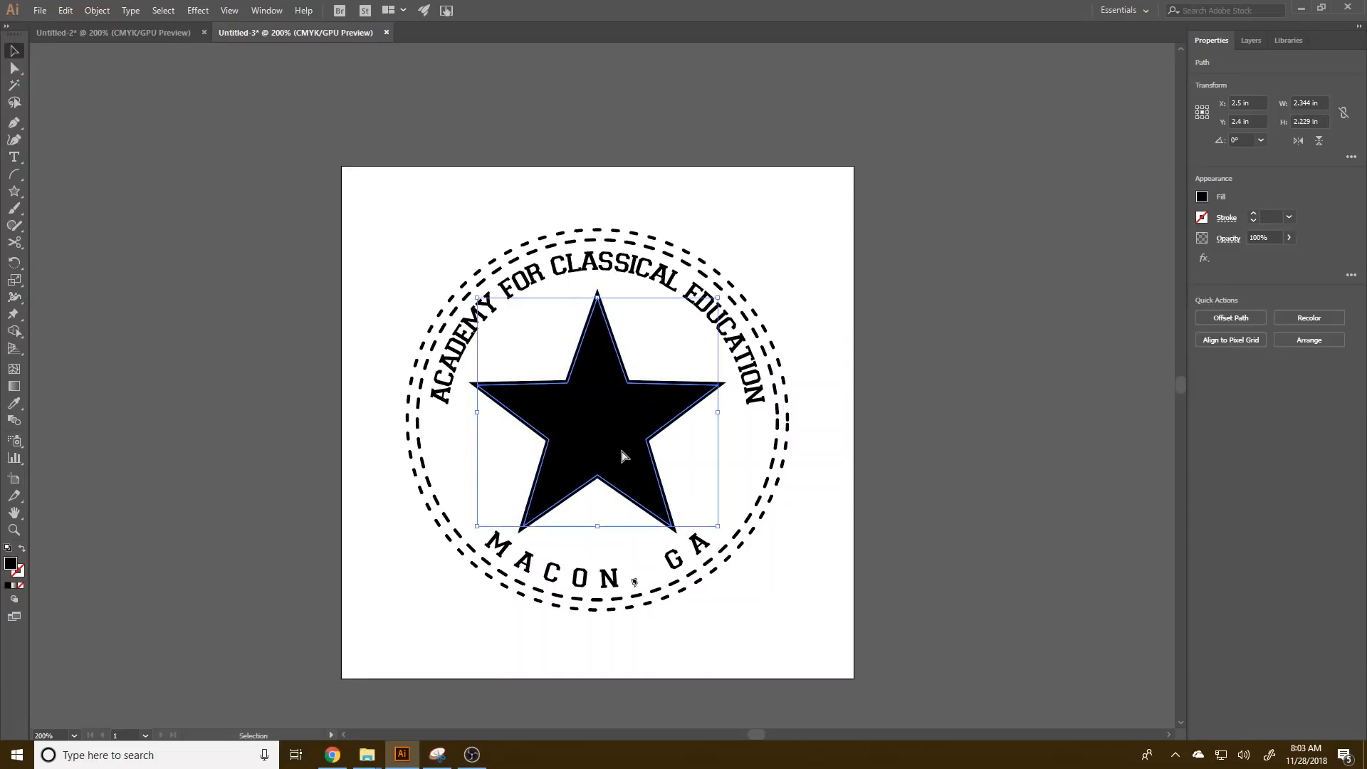
key(v)
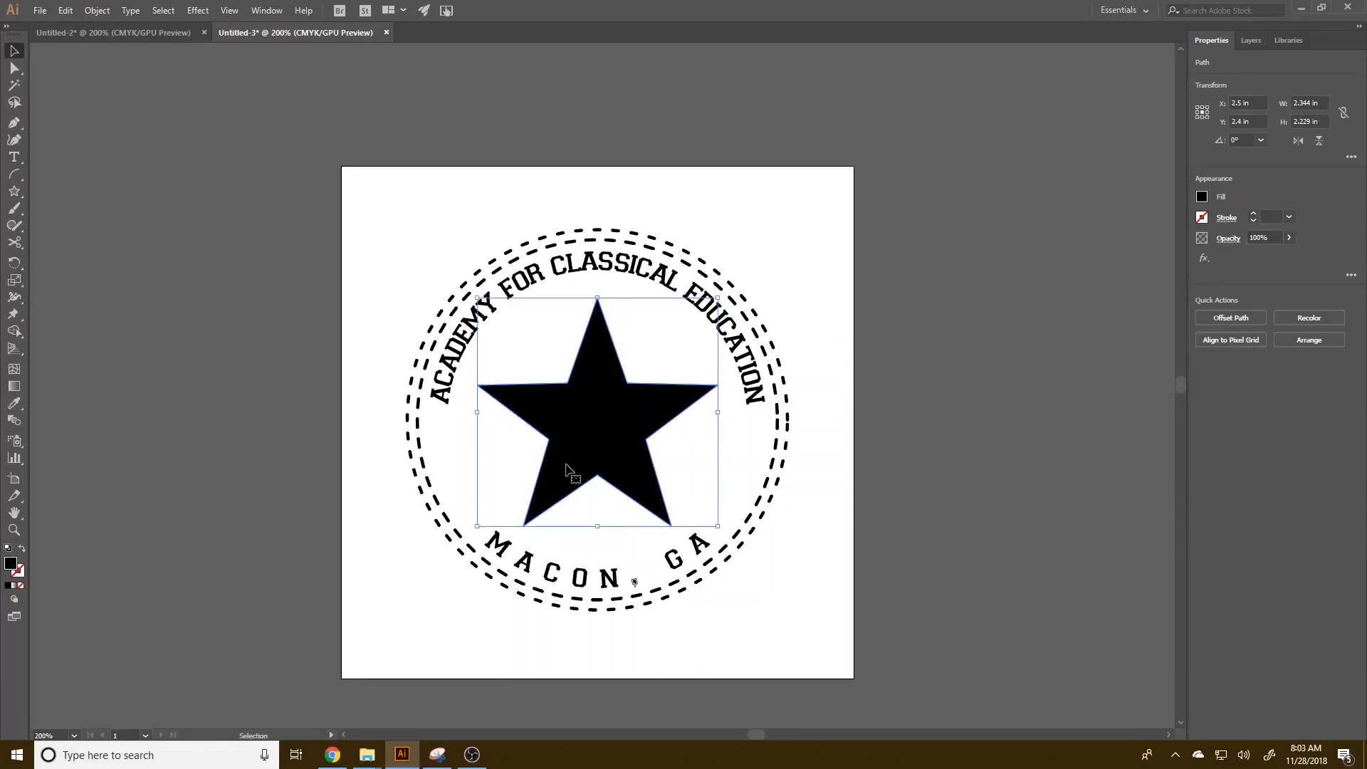
- Offset the black star's path outward to create a slightly larger star around it
click(97, 11)
click(199, 162)
click(97, 10)
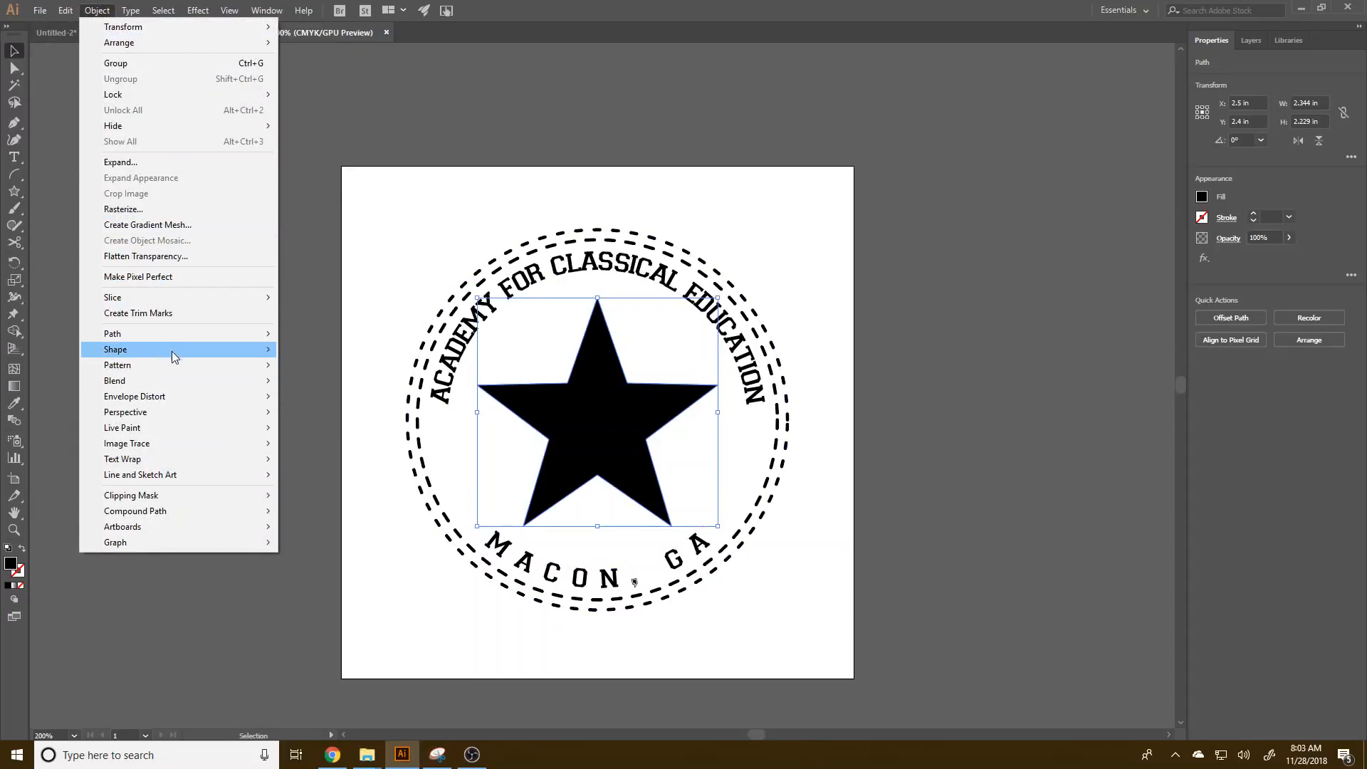
mouse_move(168, 338)
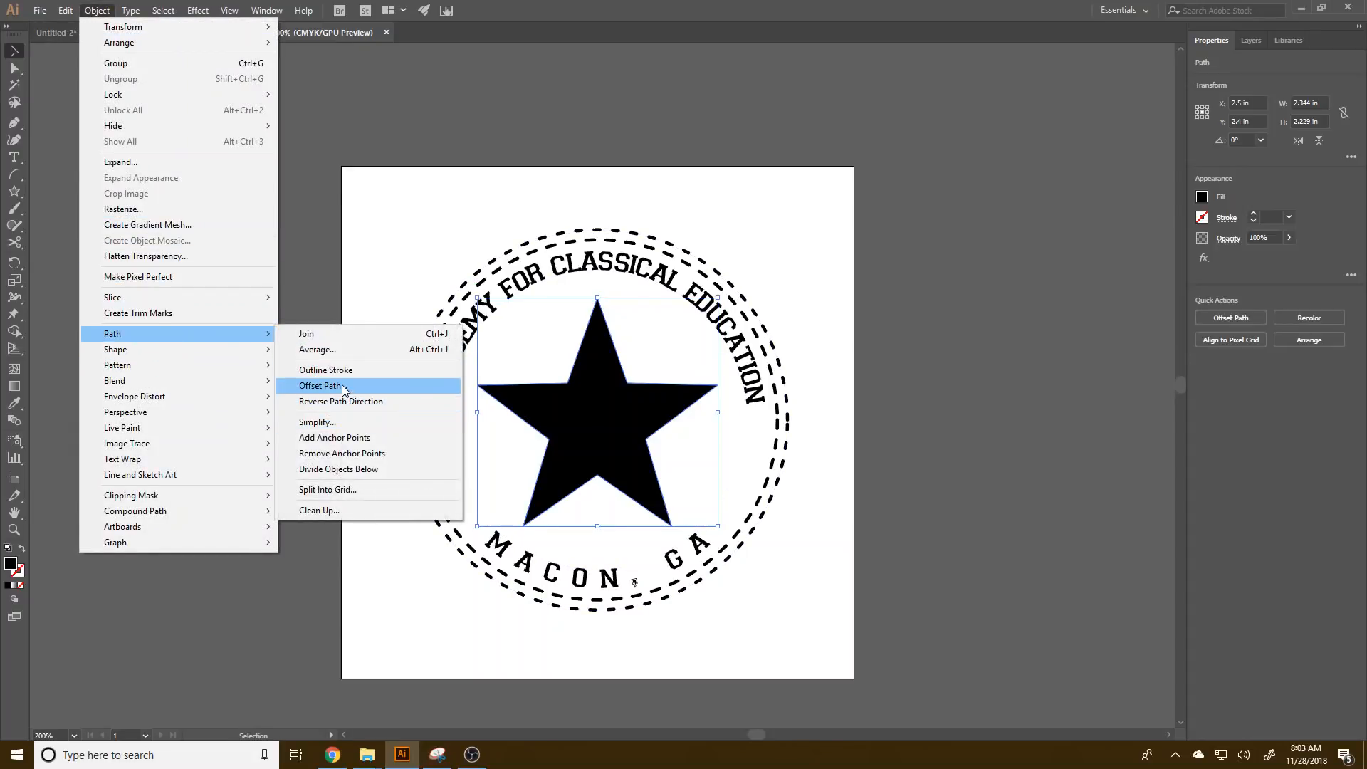
click(352, 386)
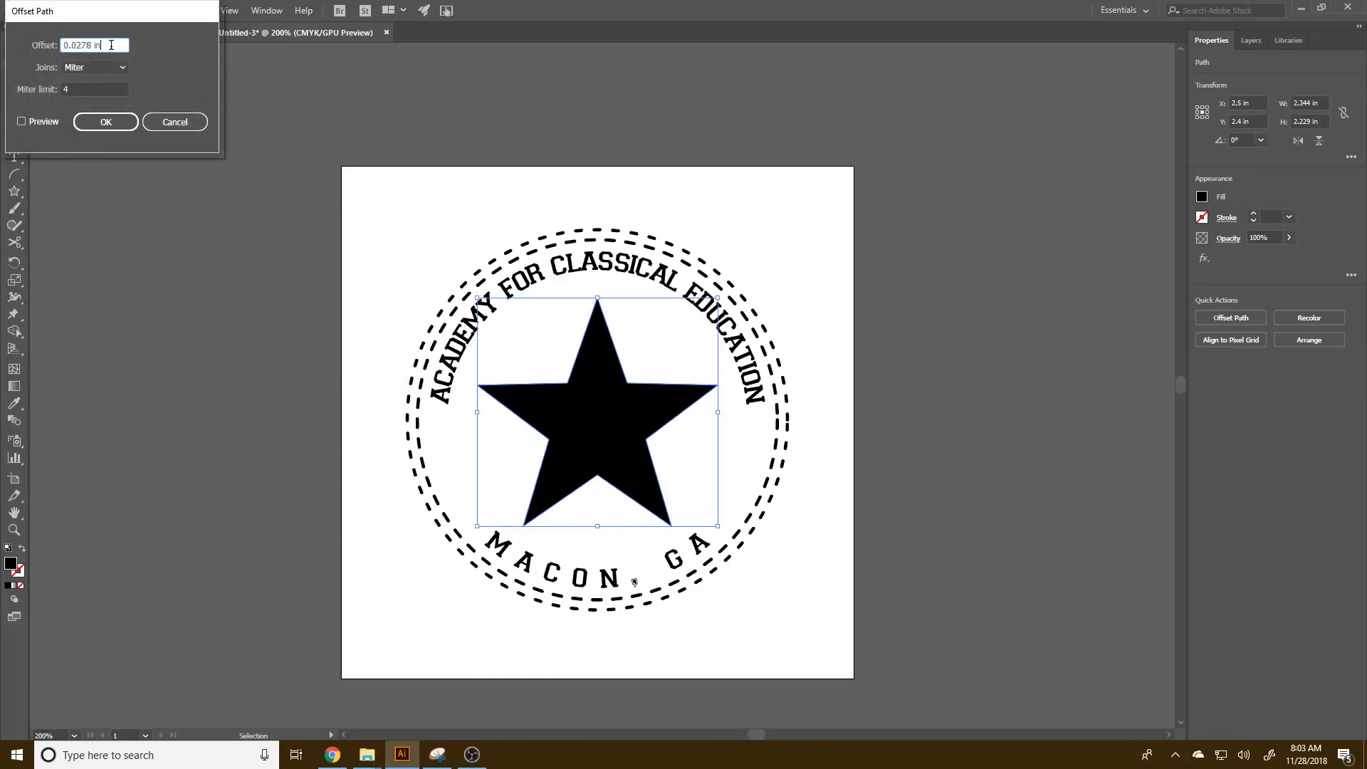
text(3)
key(Return)
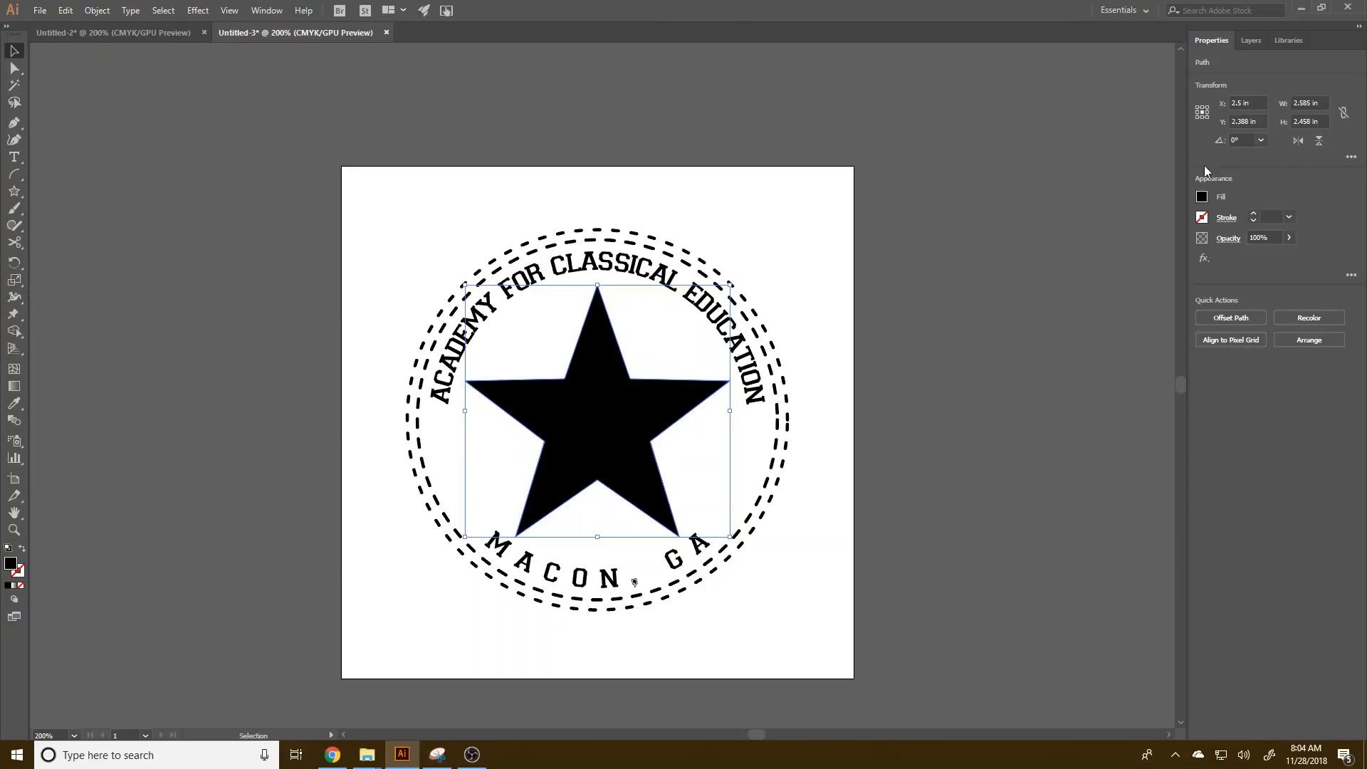
- Give the larger offset star a red 3 pt stroke aligned to the outside of its path
click(1202, 217)
click(1089, 271)
click(1274, 196)
click(1253, 213)
click(1253, 213)
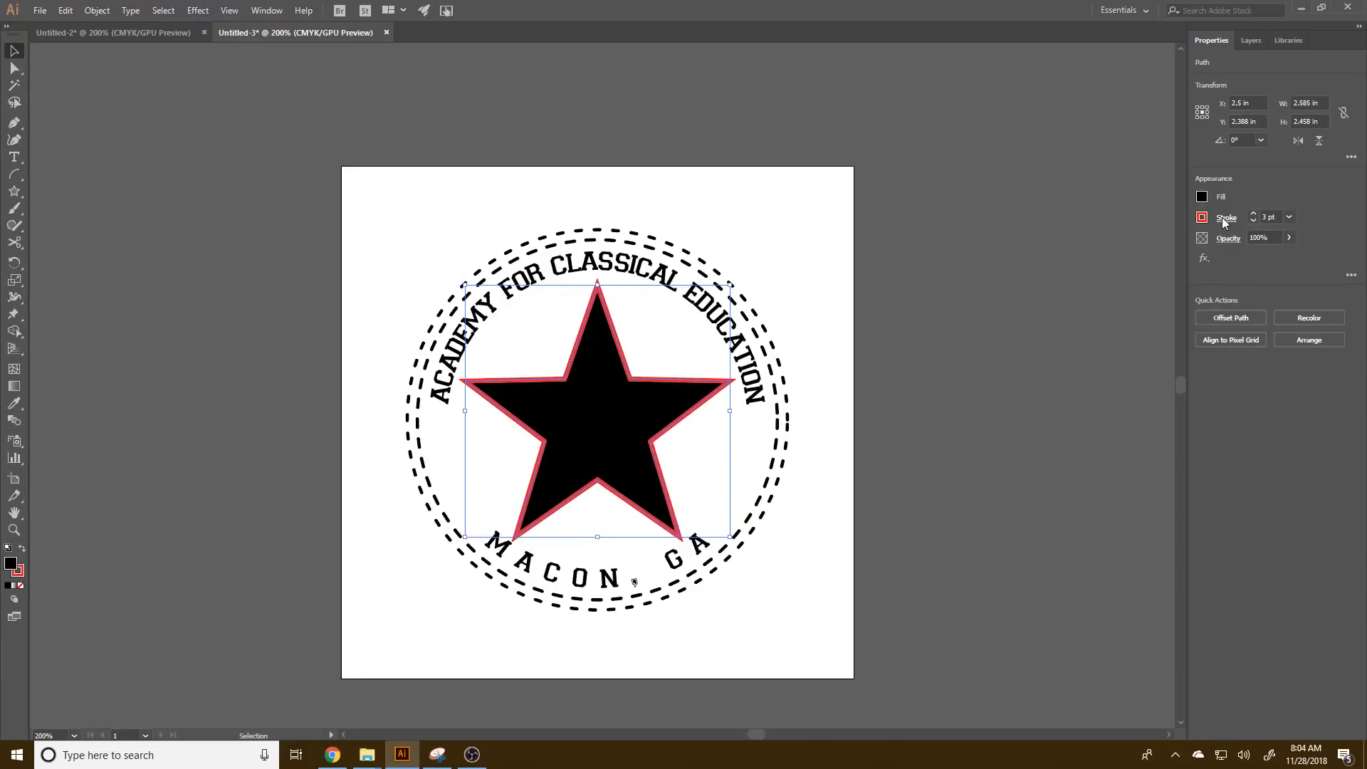
click(1223, 218)
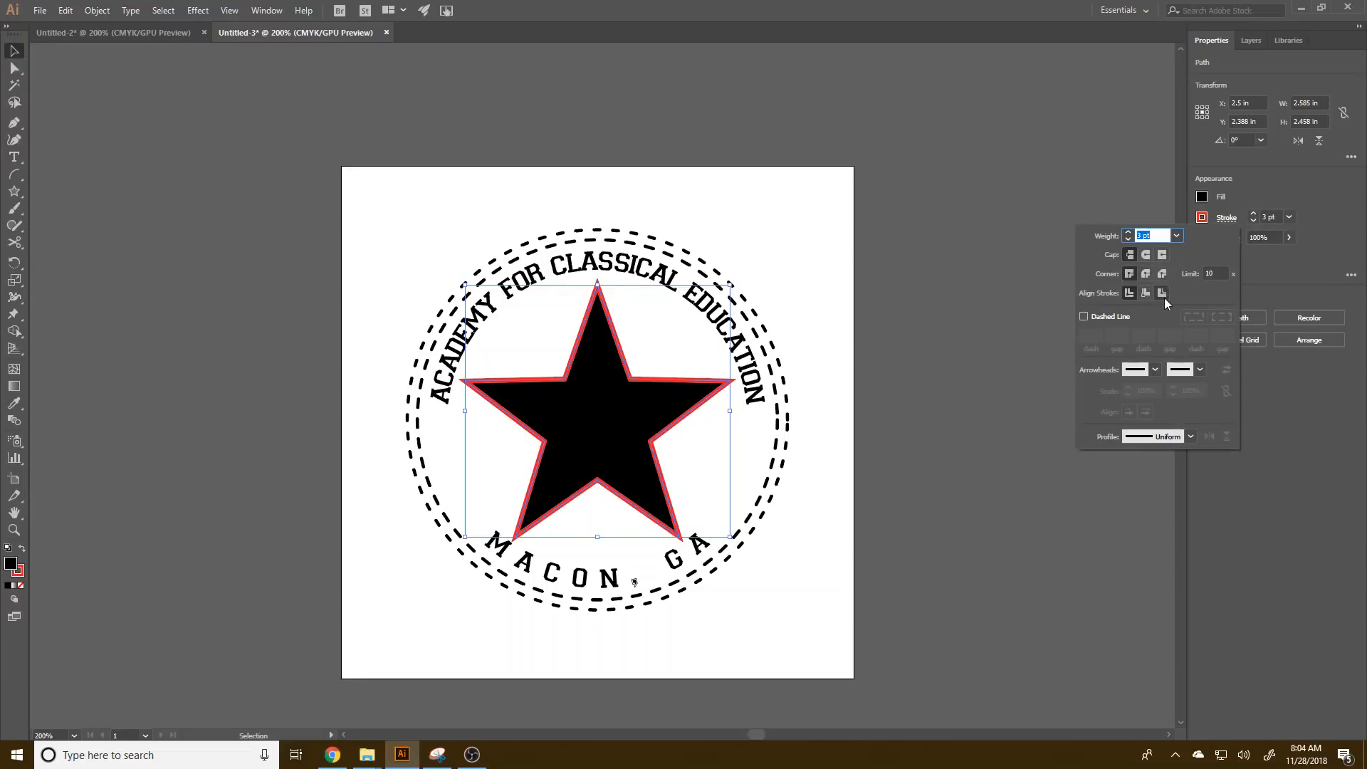
click(1163, 295)
click(1288, 200)
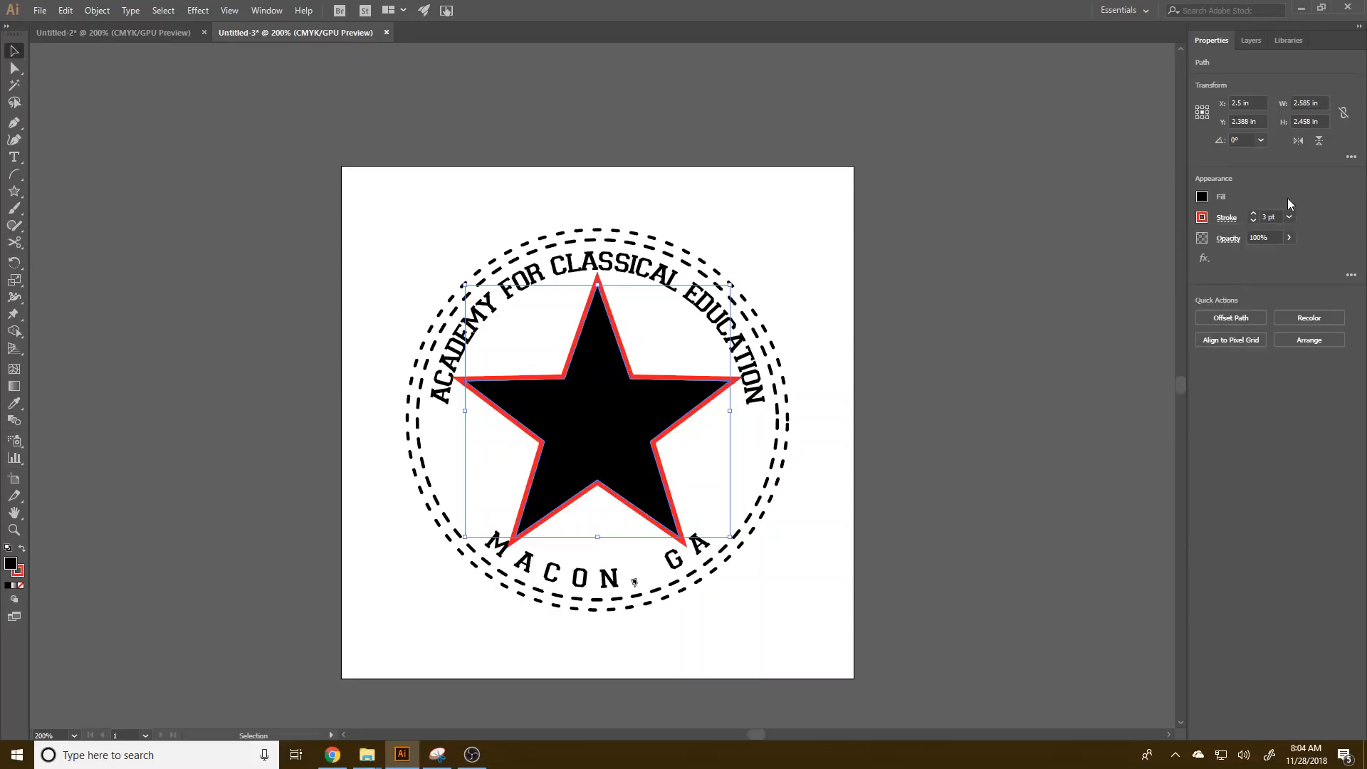
- Remove the larger star's fill and set its stroke corners to a round join
click(1202, 197)
click(1046, 247)
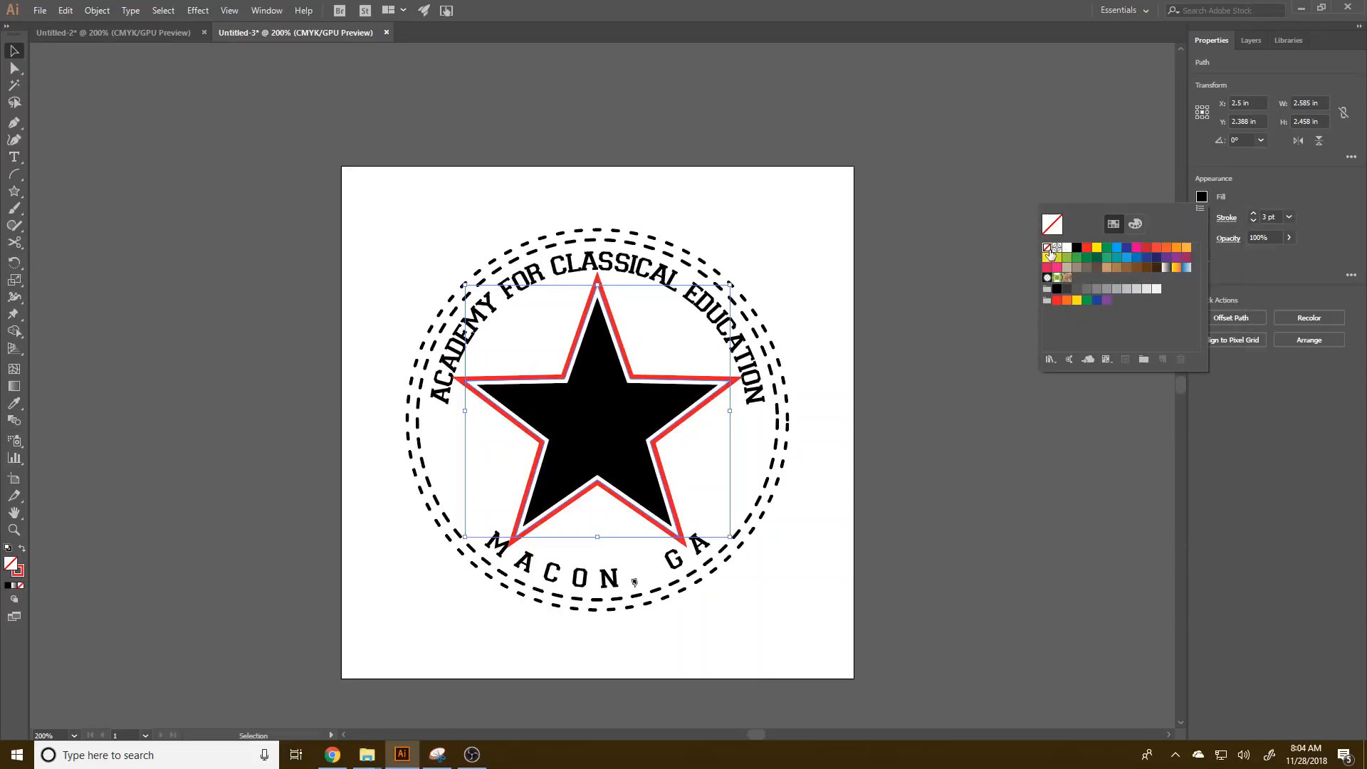
click(1225, 217)
click(1226, 217)
click(1144, 274)
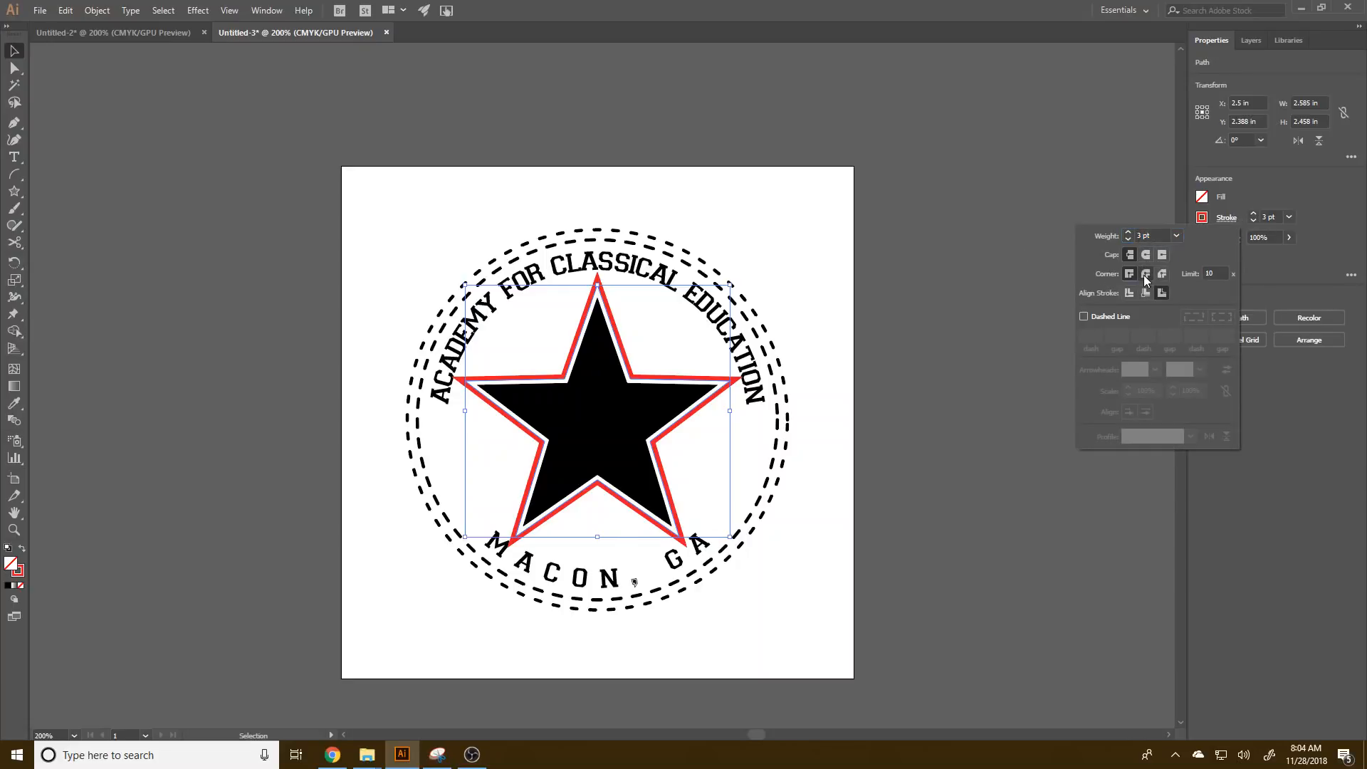
- Scale the outline star and inner star down together about their center, making the outline star about 2.32 in wide
click(13, 55)
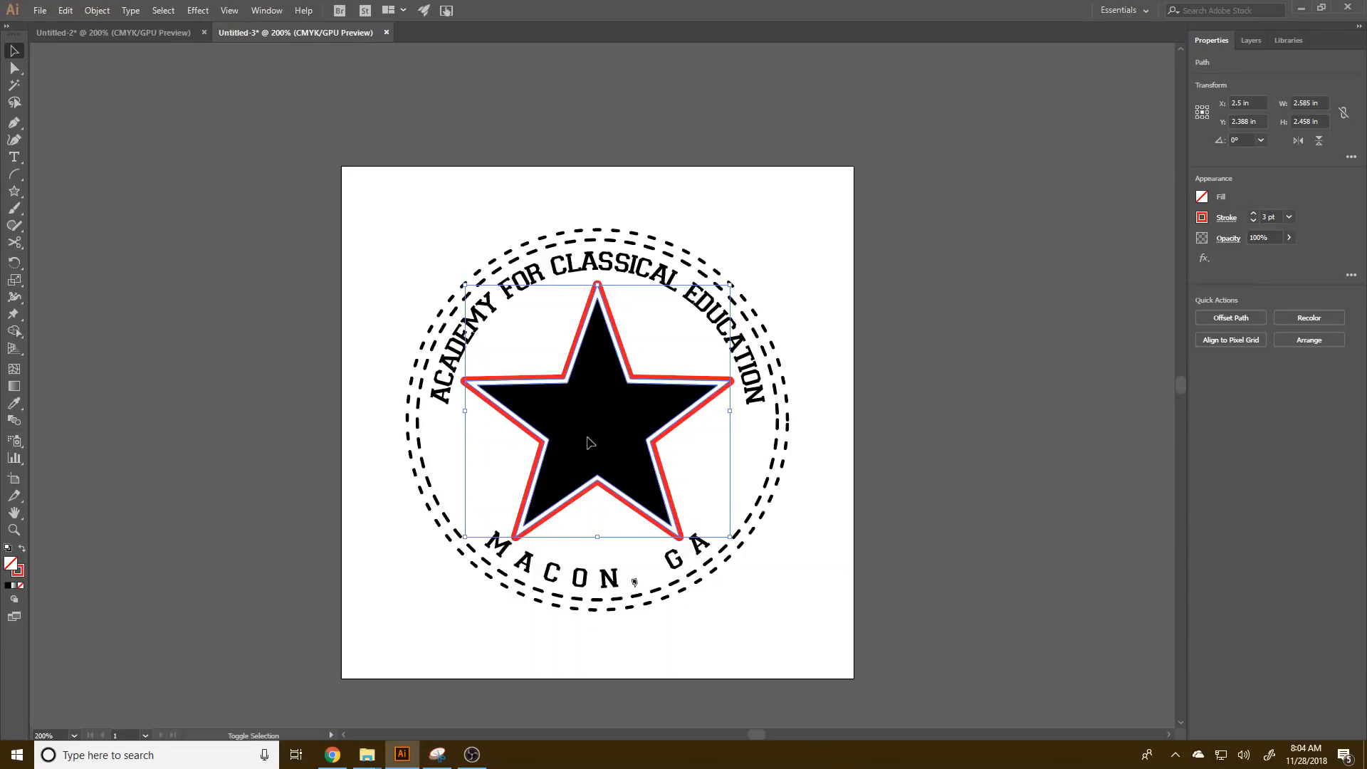
shift+click(590, 442)
mouse_move(729, 286)
mouse_down()
mouse_move(756, 282)
mouse_move(723, 294)
mouse_up()
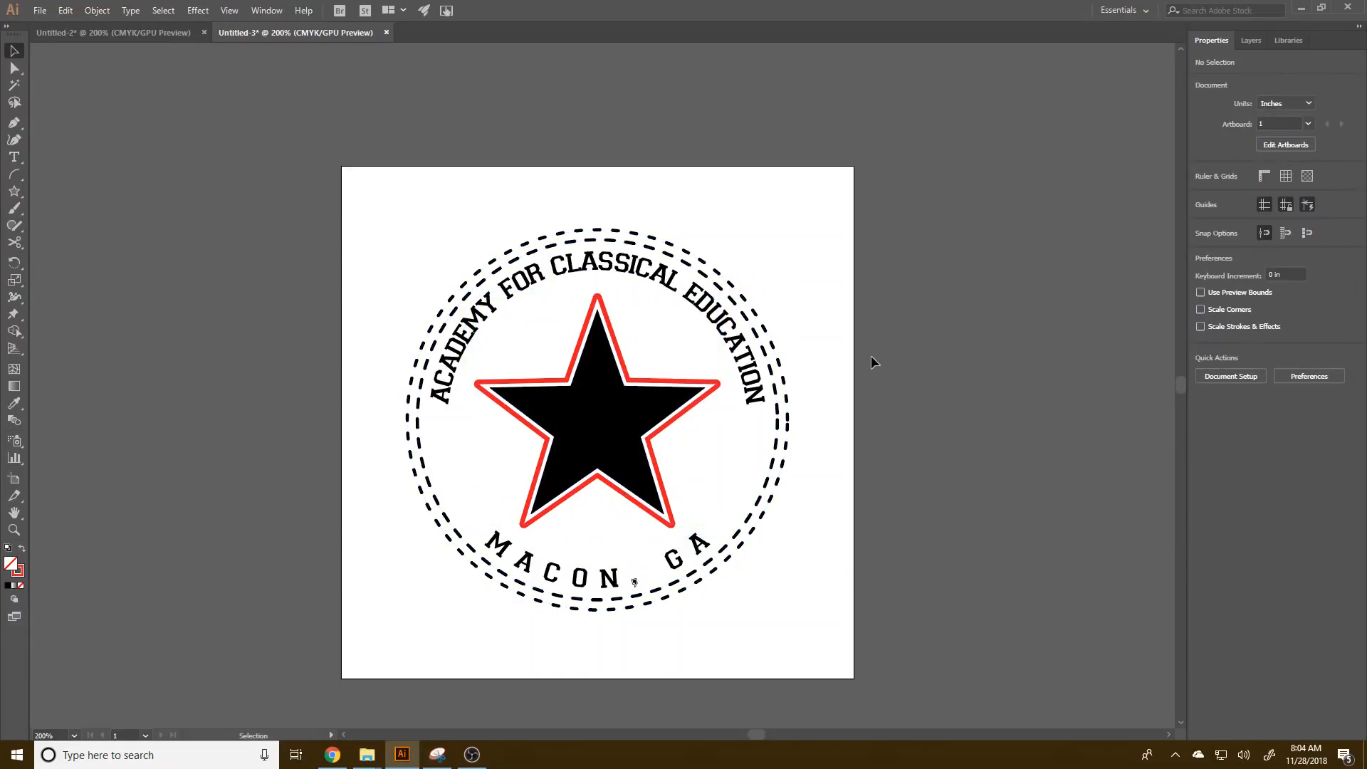
- Fill the inner star with dark blue
click(630, 436)
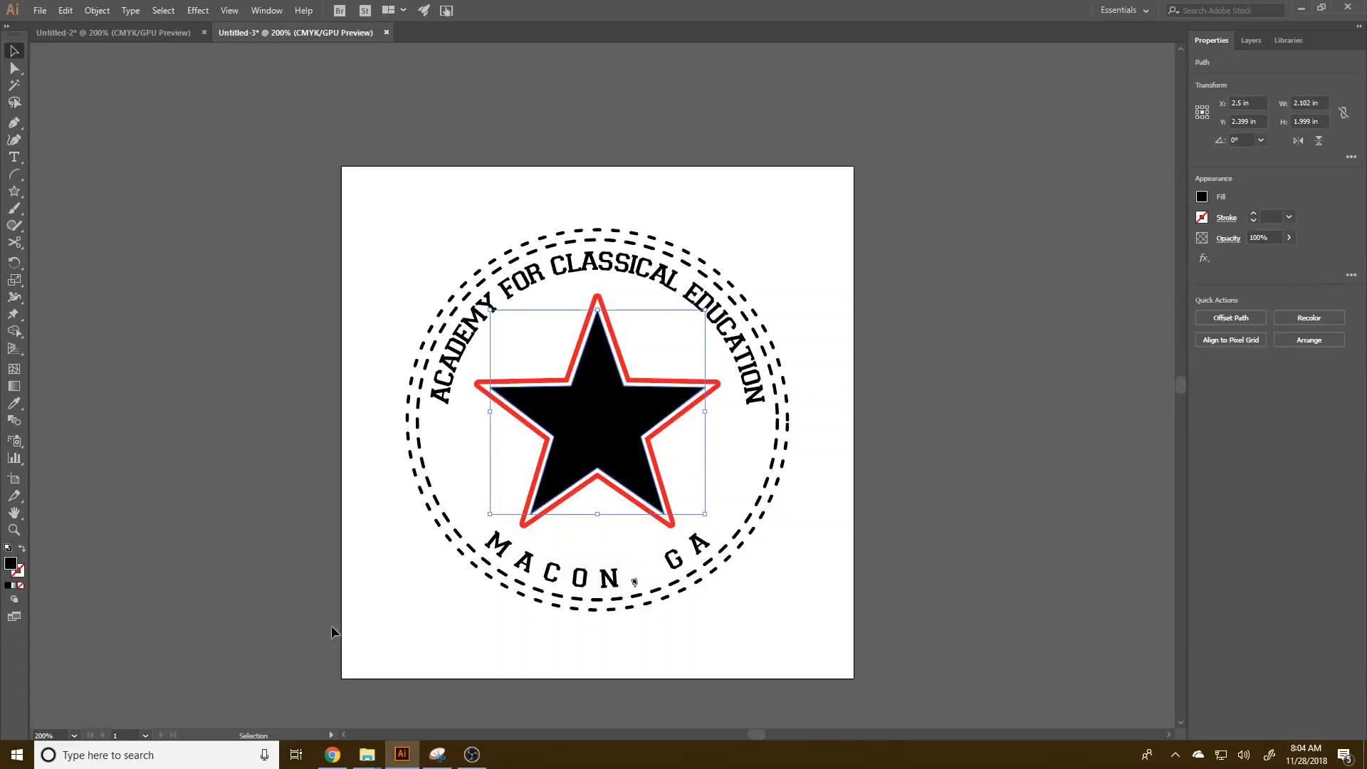
click(332, 754)
click(334, 756)
click(1201, 197)
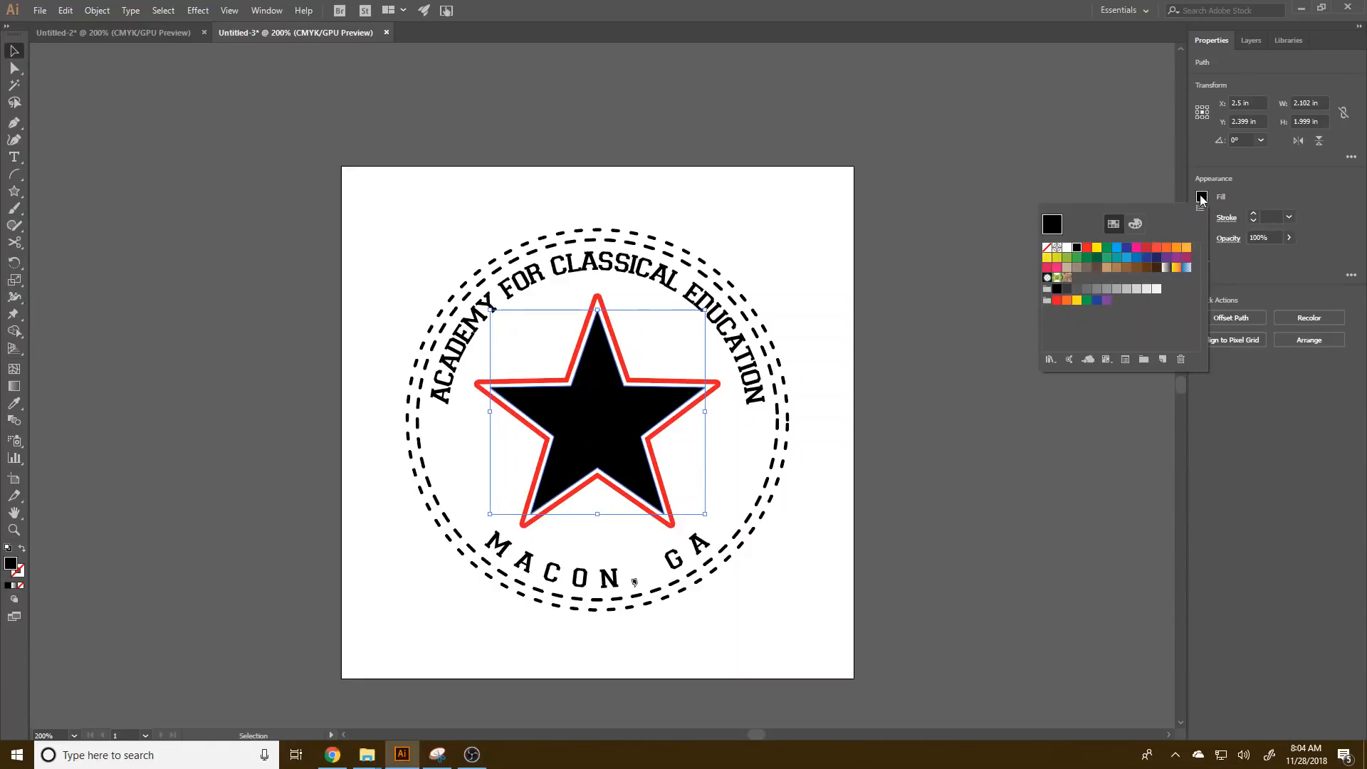
click(965, 498)
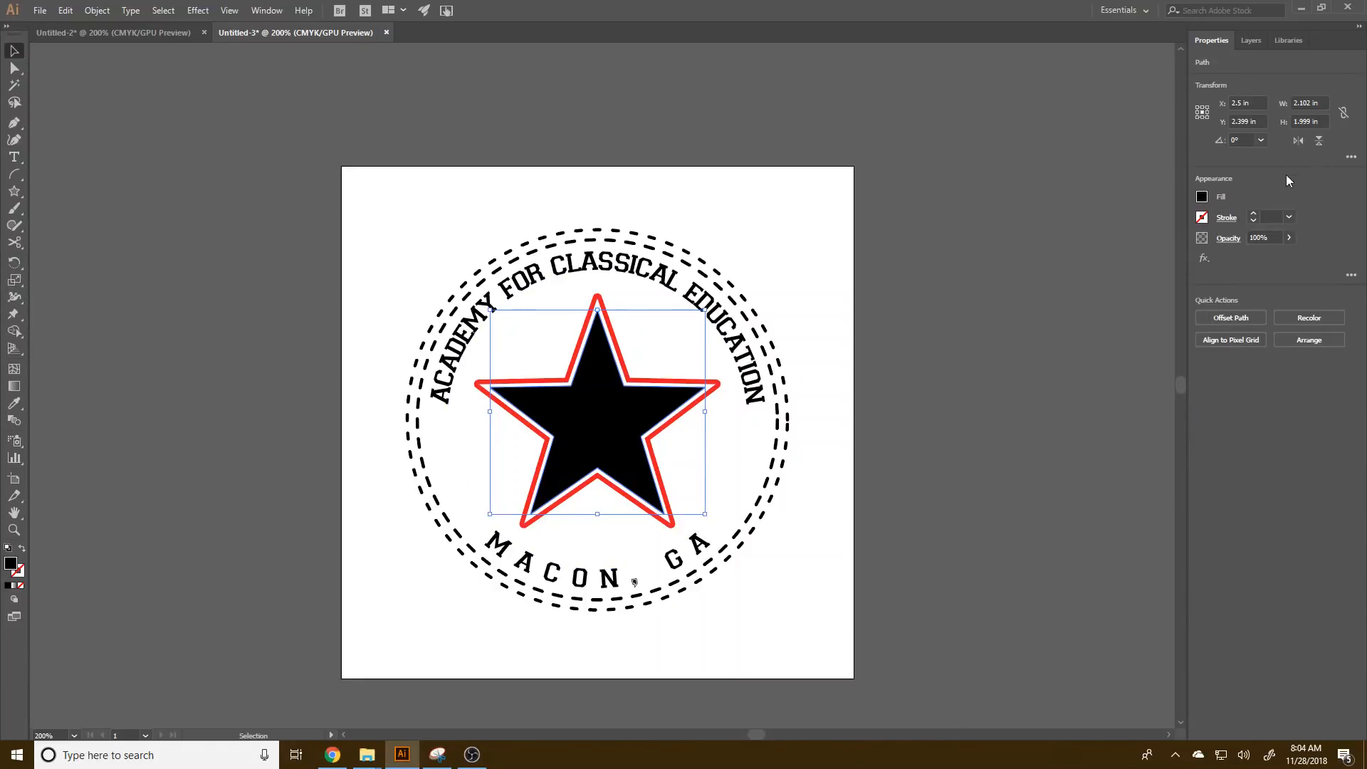
click(1201, 198)
click(1146, 259)
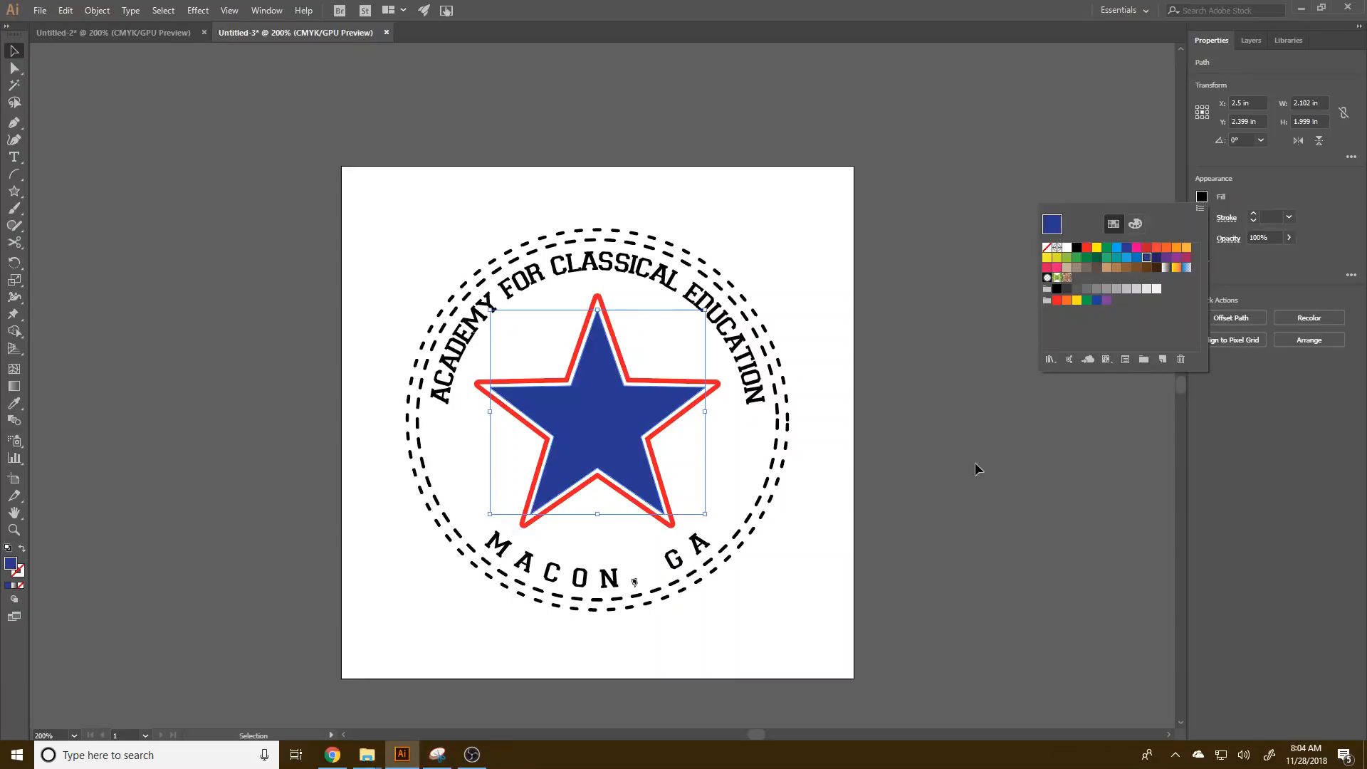
- Change the outer star's stroke from red to dark blue, matching the inner star
click(696, 402)
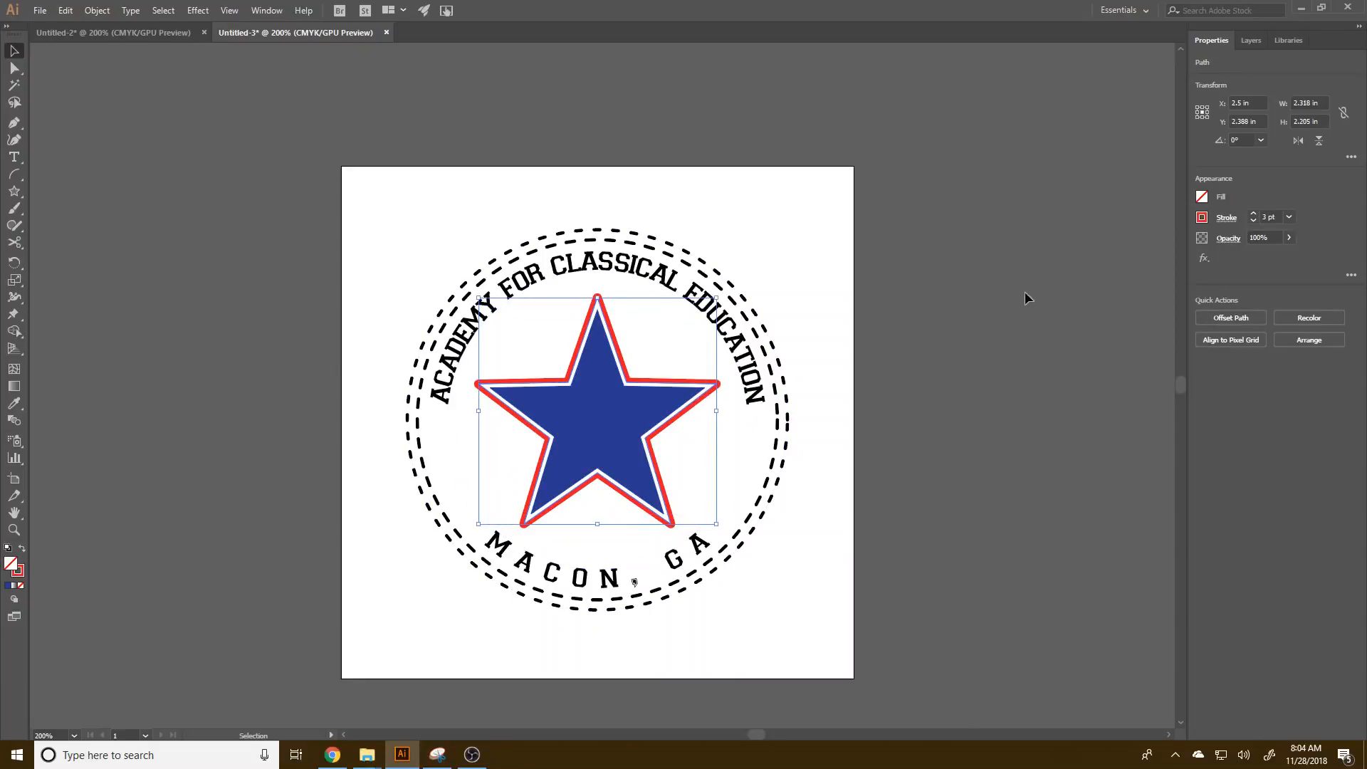
click(1202, 218)
click(1150, 283)
click(974, 365)
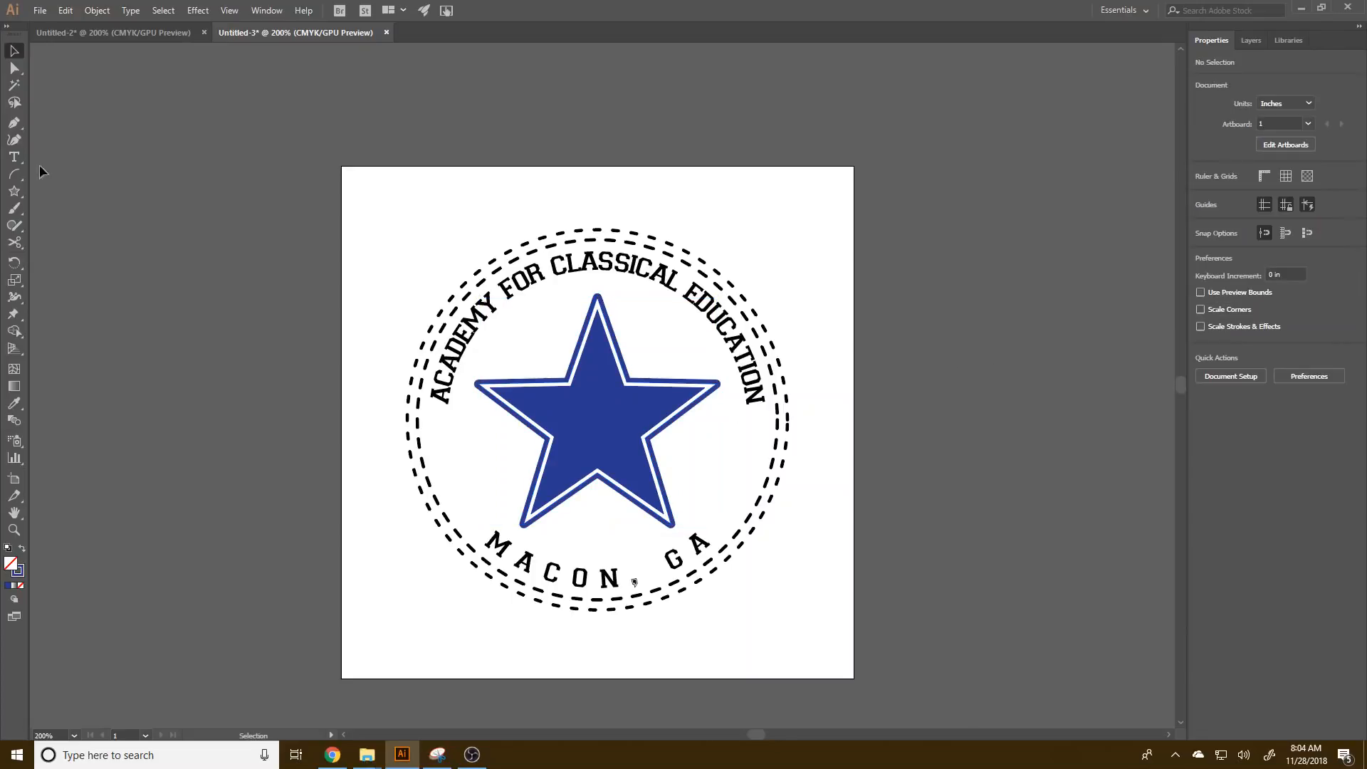
- Recolor the curved "ACADEMY FOR CLASSICAL EDUCATION" and "MACON, GA" texts red
click(497, 448)
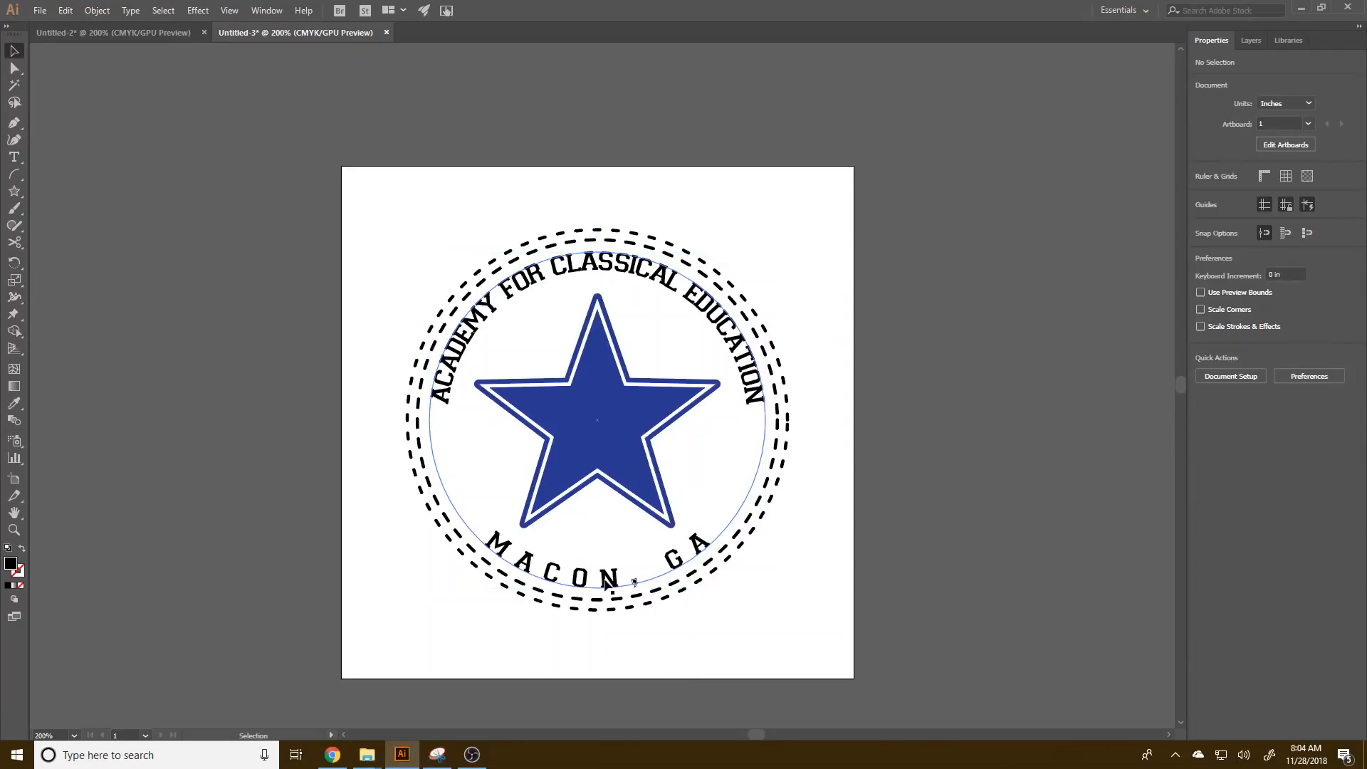
click(635, 582)
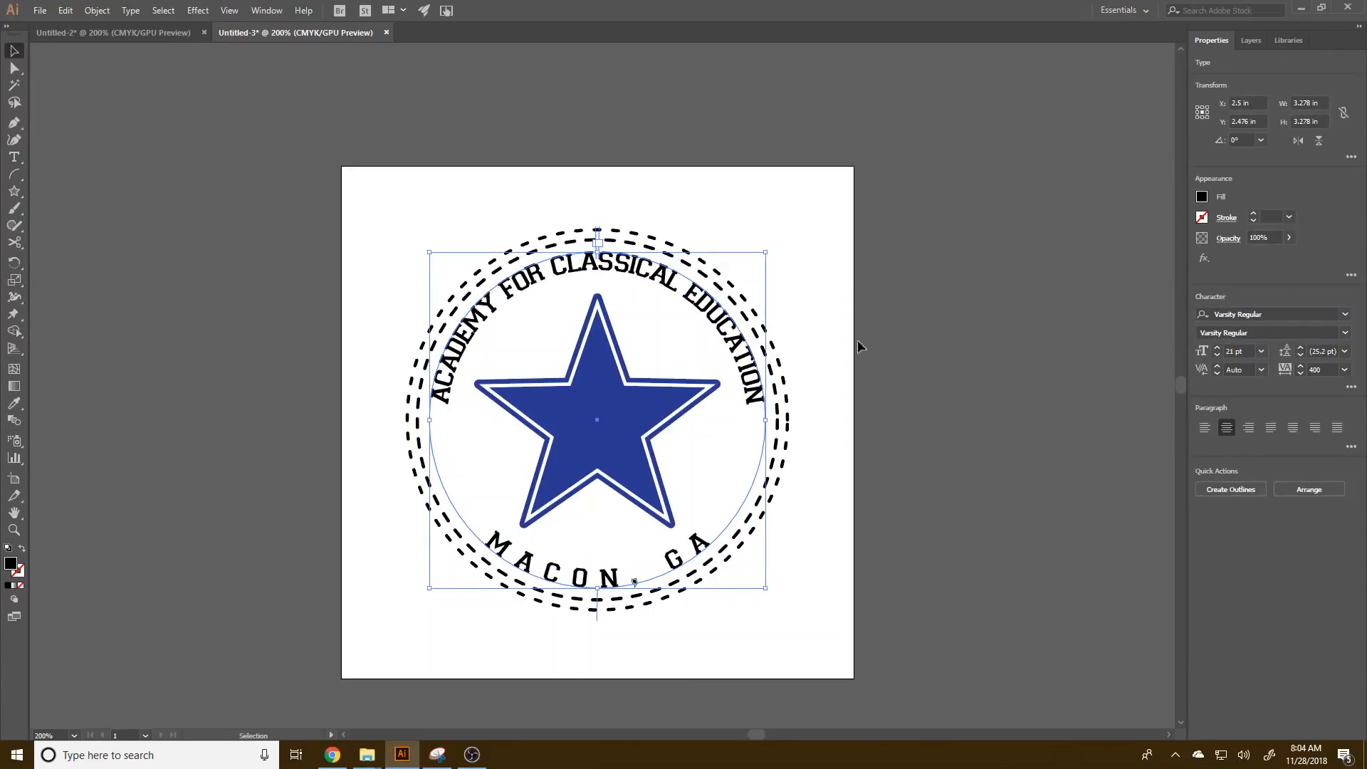
key(ctrl+a)
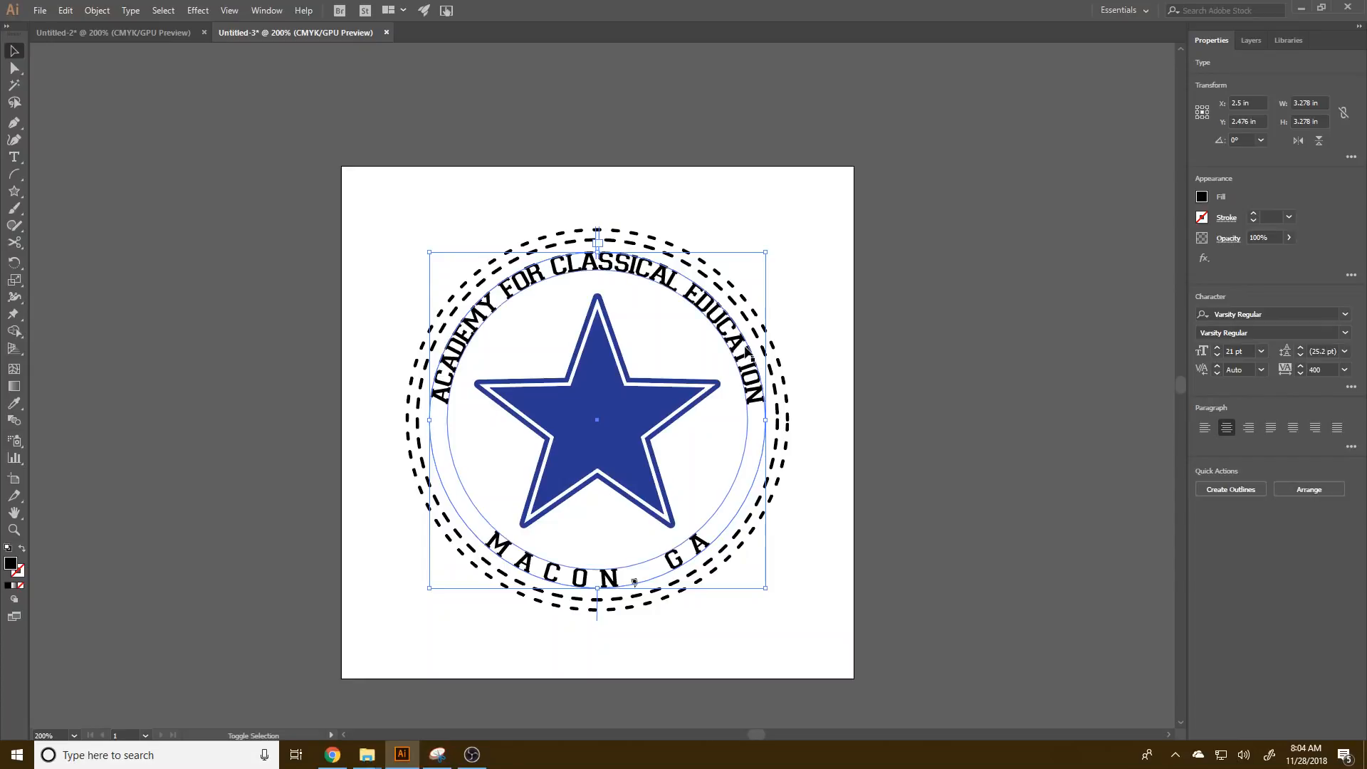
click(1203, 199)
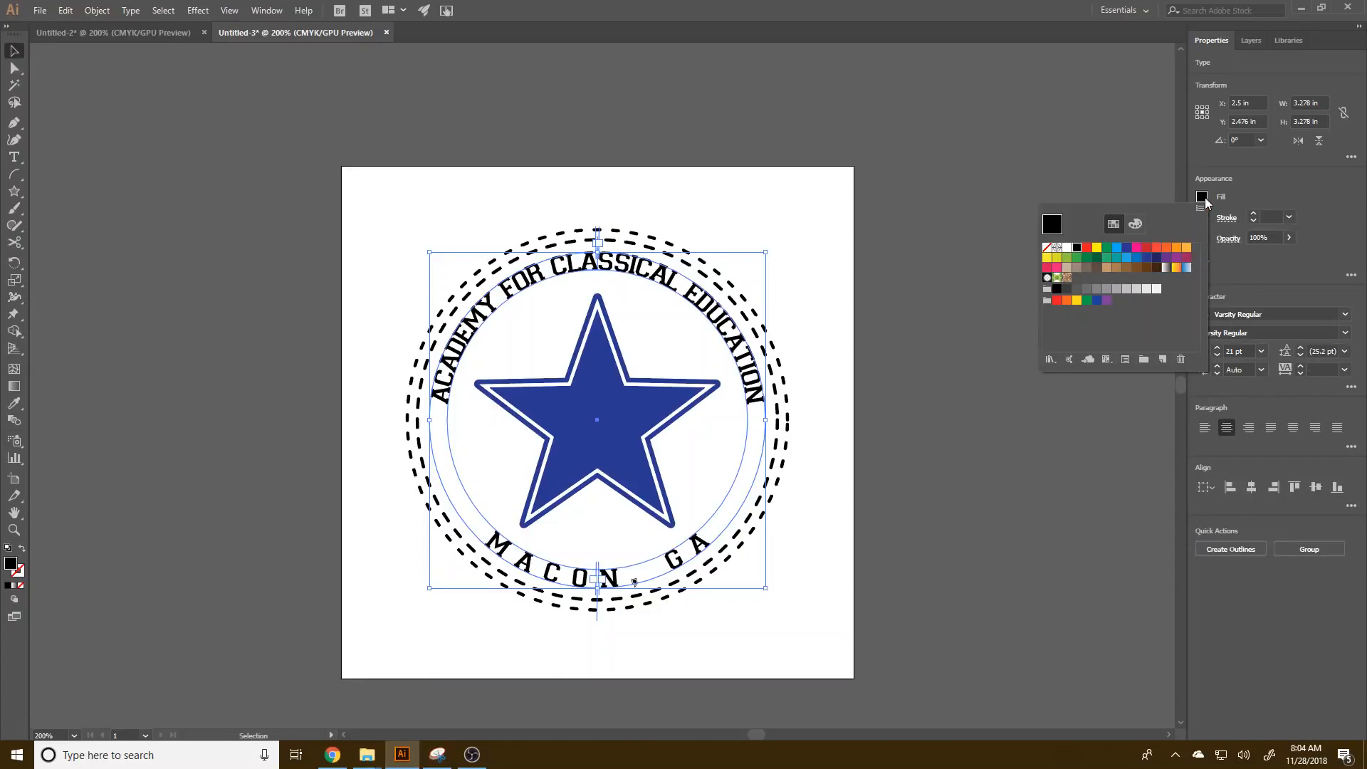
click(1146, 247)
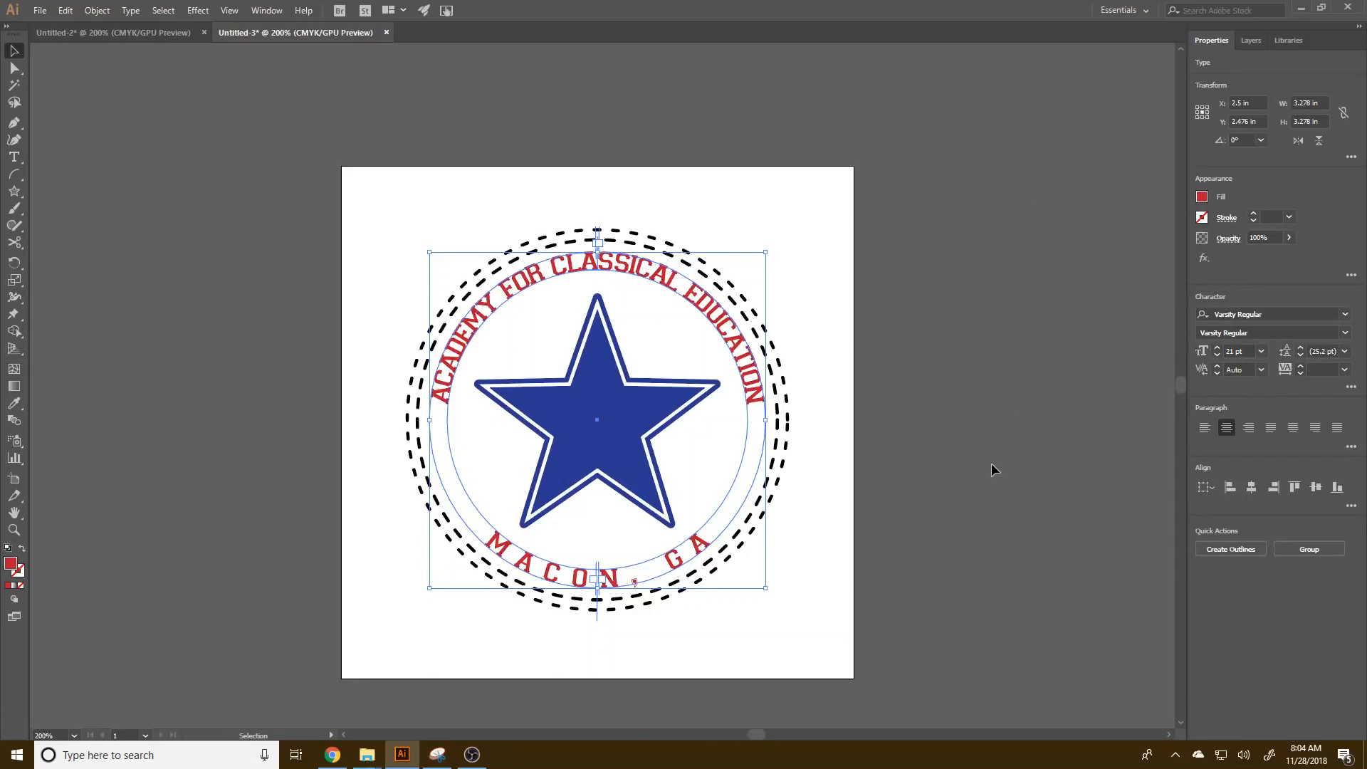
click(943, 485)
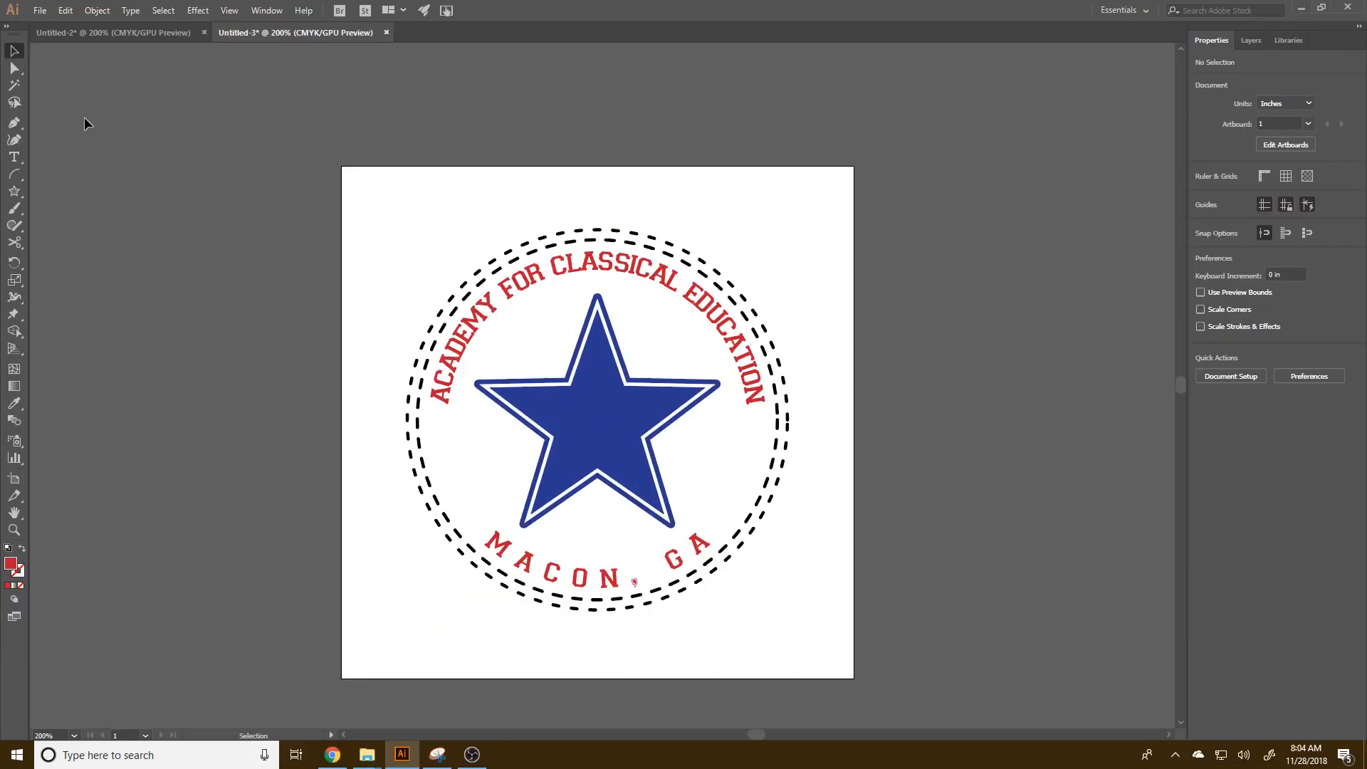
- Check the placement and font of the "Est." text in the Untitled-2 document, then return to Untitled-3
click(14, 156)
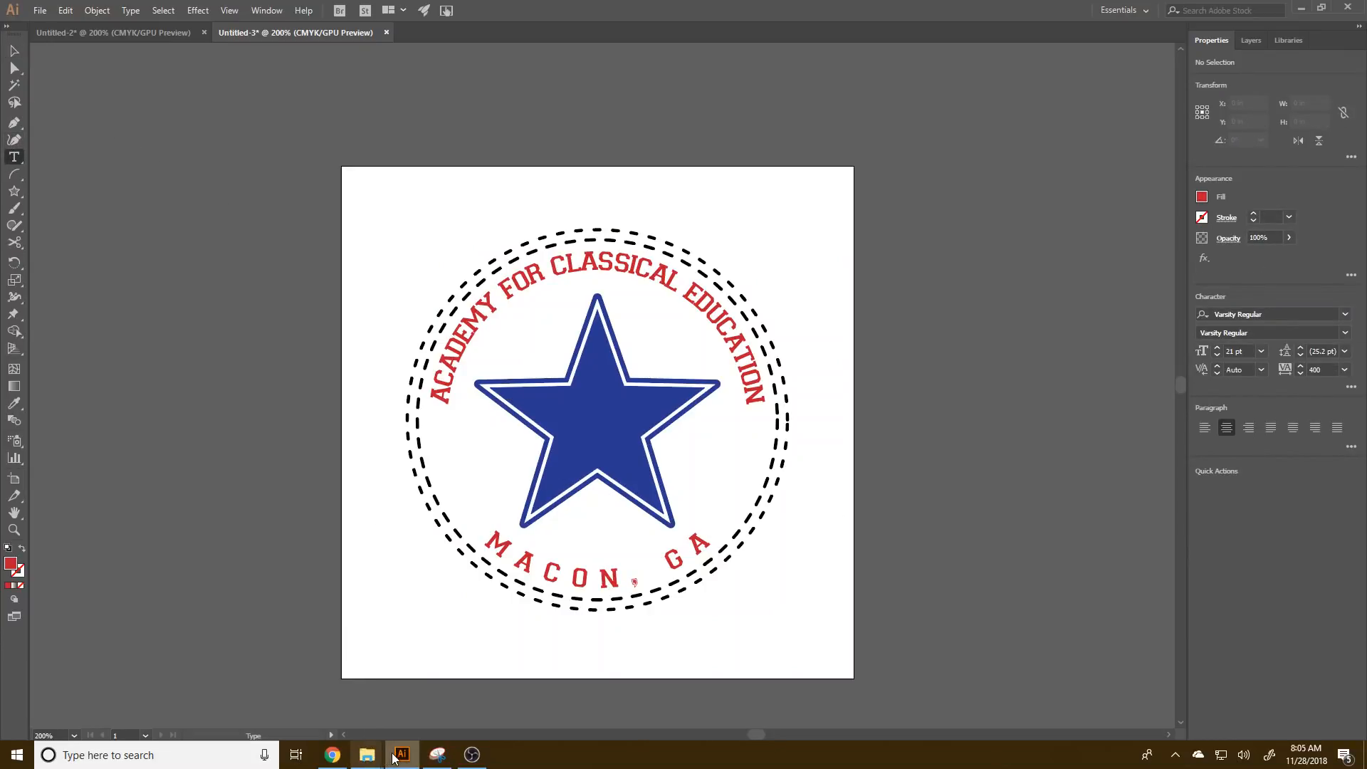
click(132, 33)
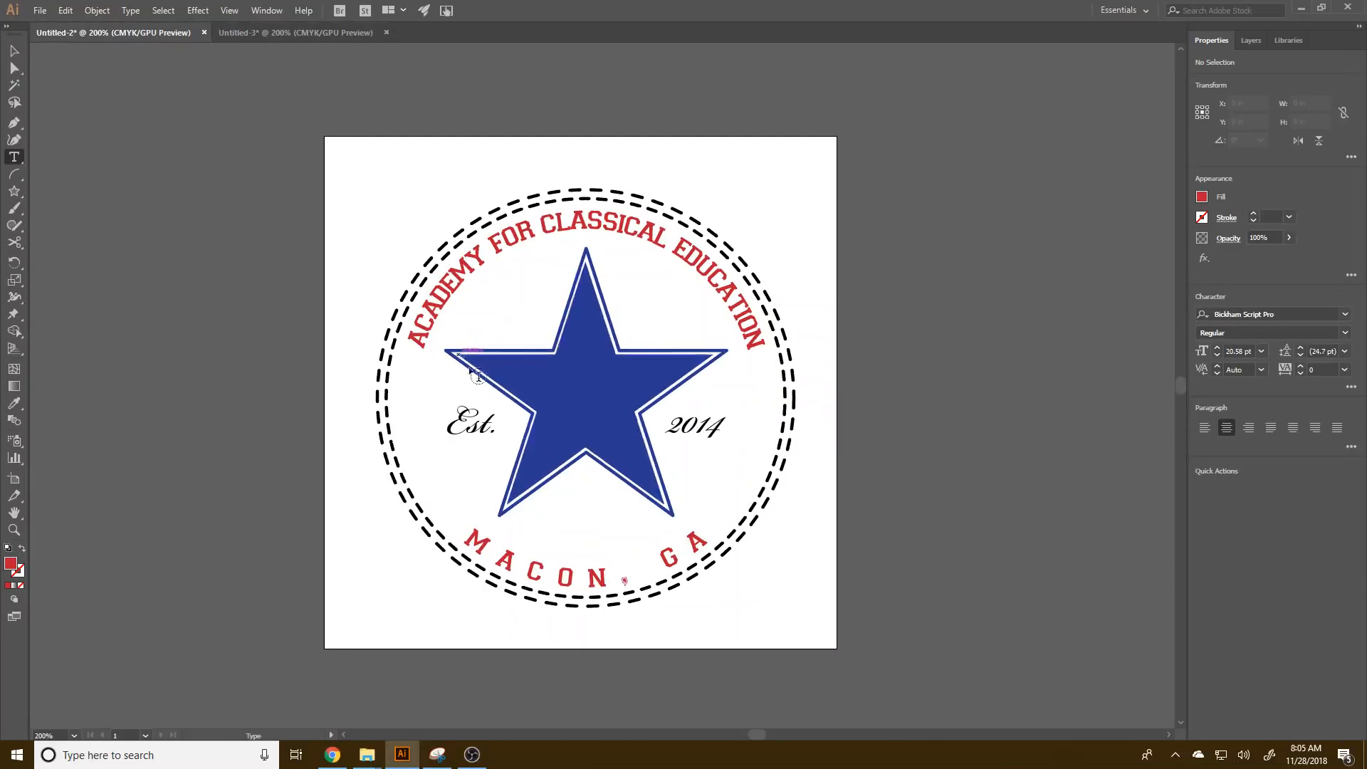
click(291, 32)
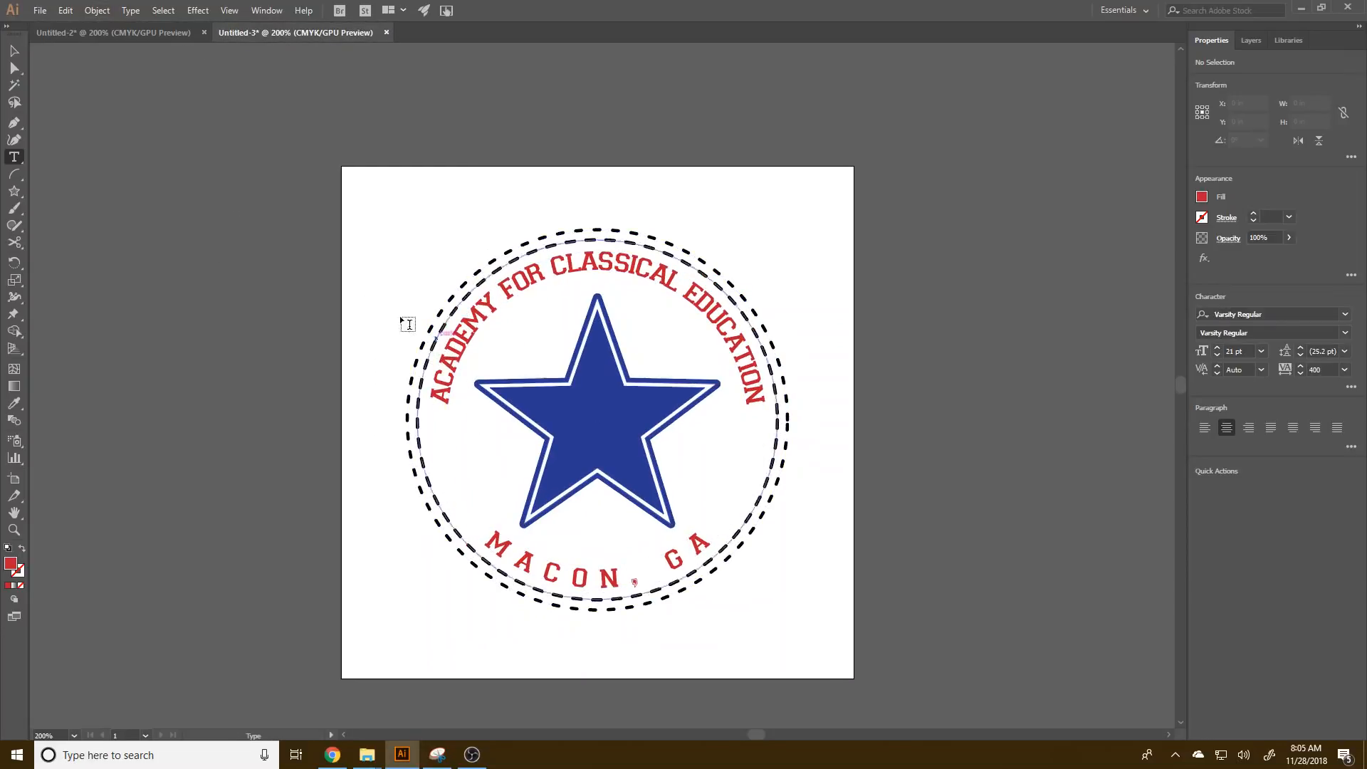
click(110, 32)
click(467, 418)
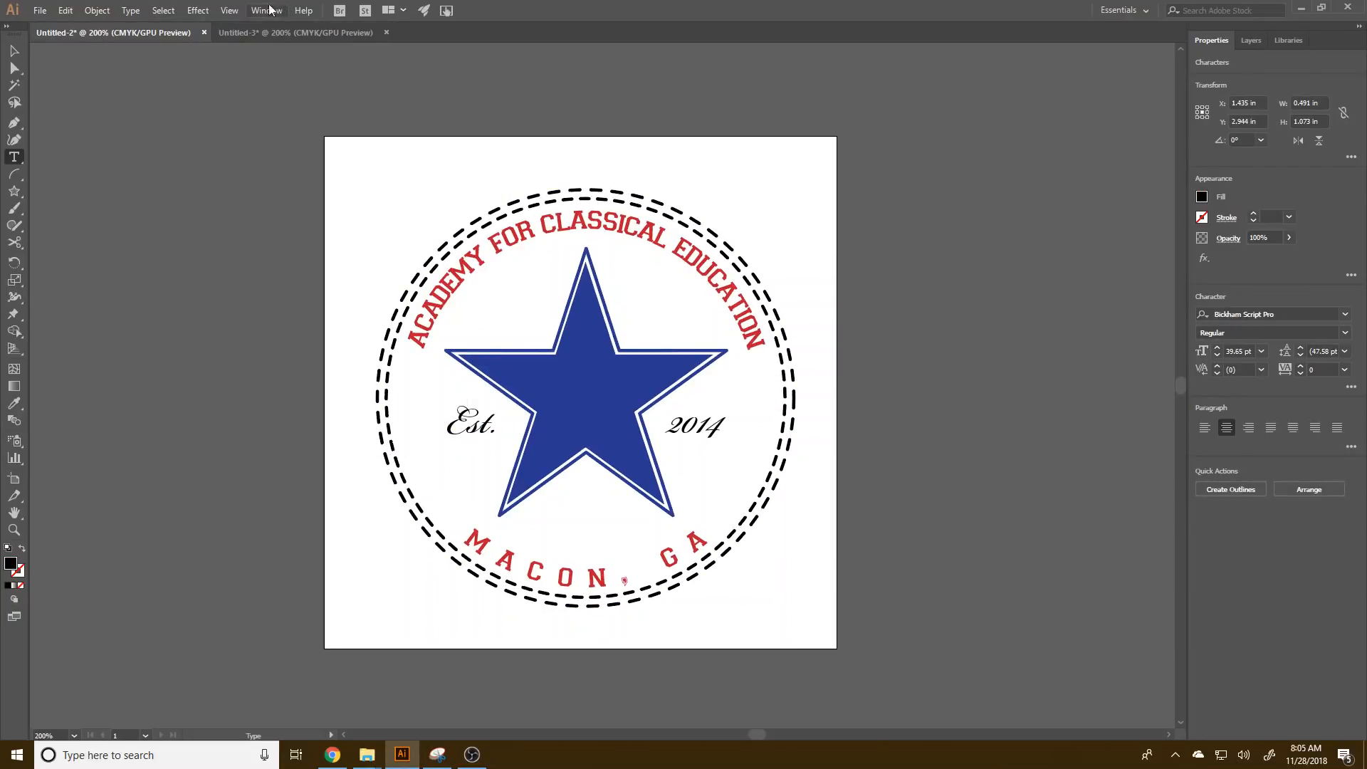
click(278, 33)
- Add the text "Est." beside the star's lower-left arm in Bickham Script Pro Regular with tracking 0
click(498, 456)
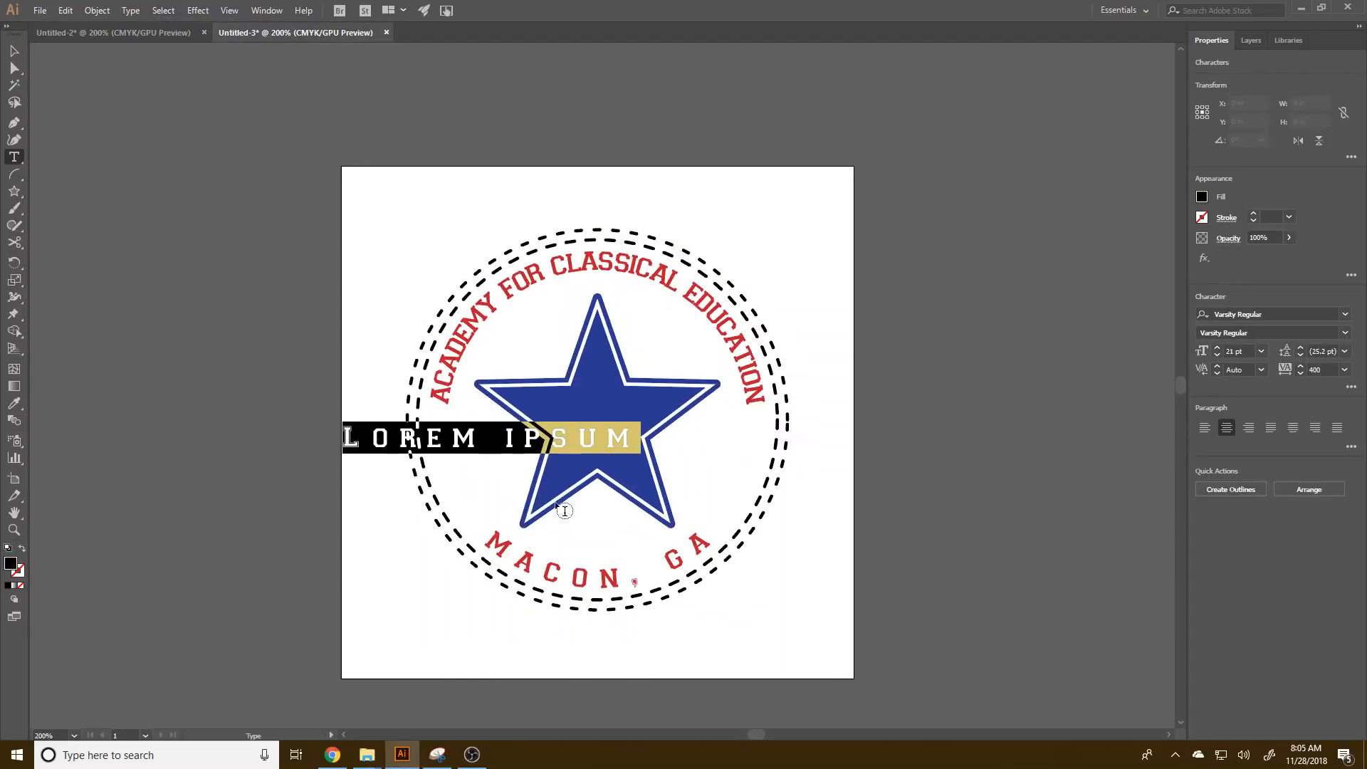
click(1345, 318)
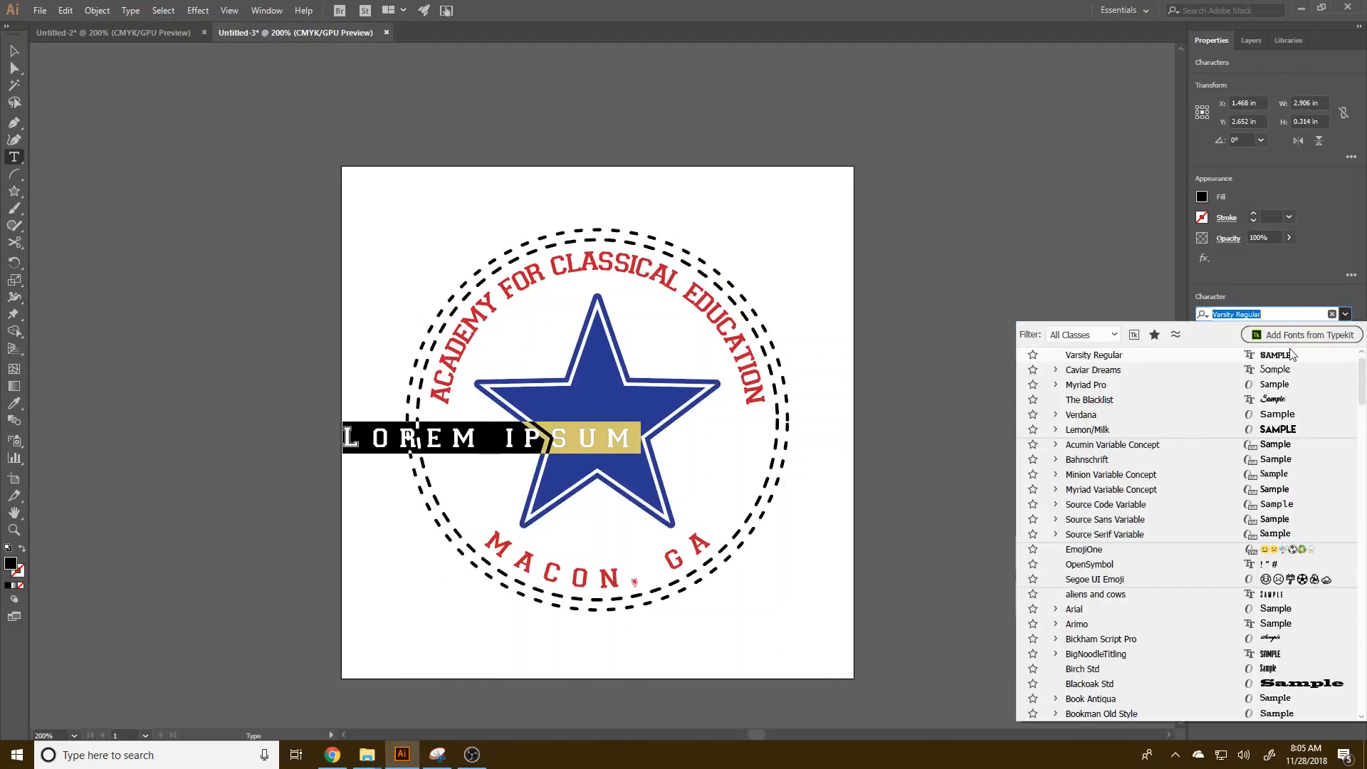
click(1176, 355)
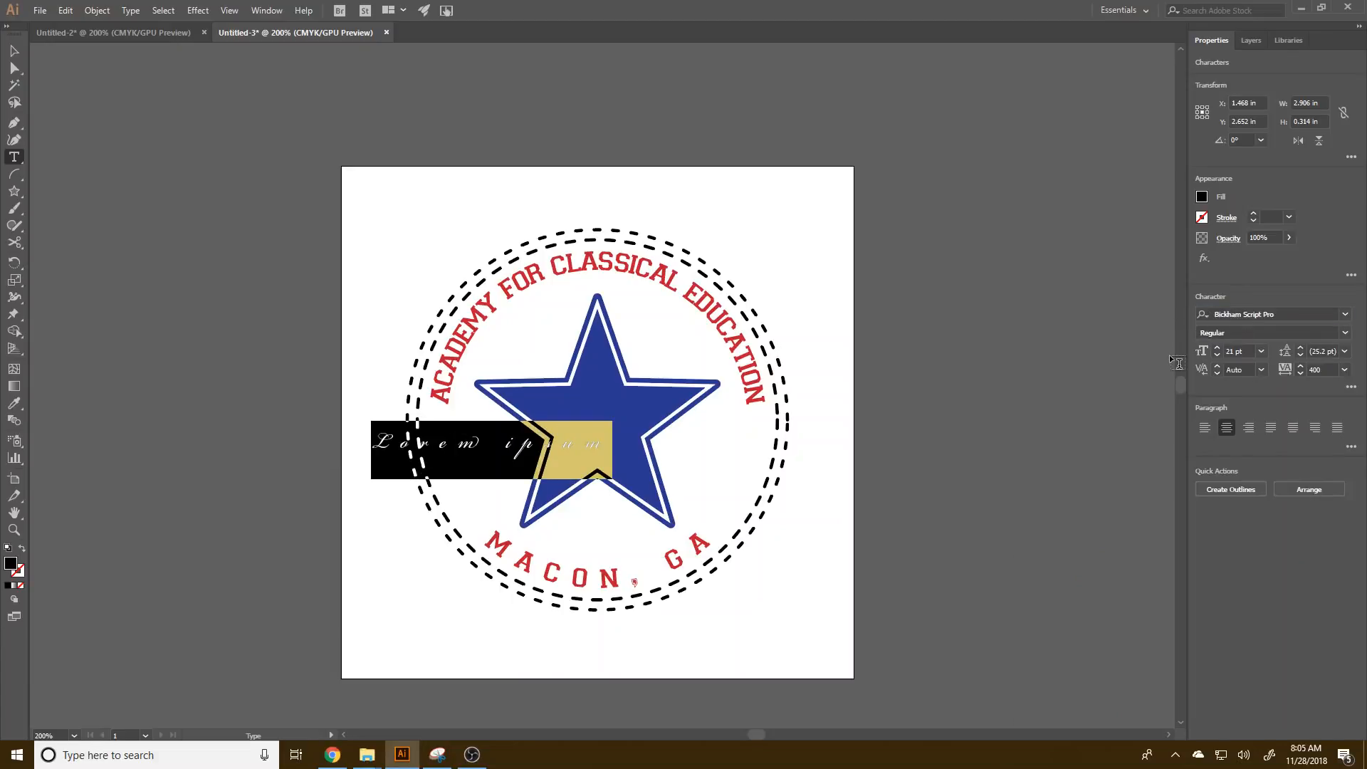
click(1344, 370)
click(1325, 465)
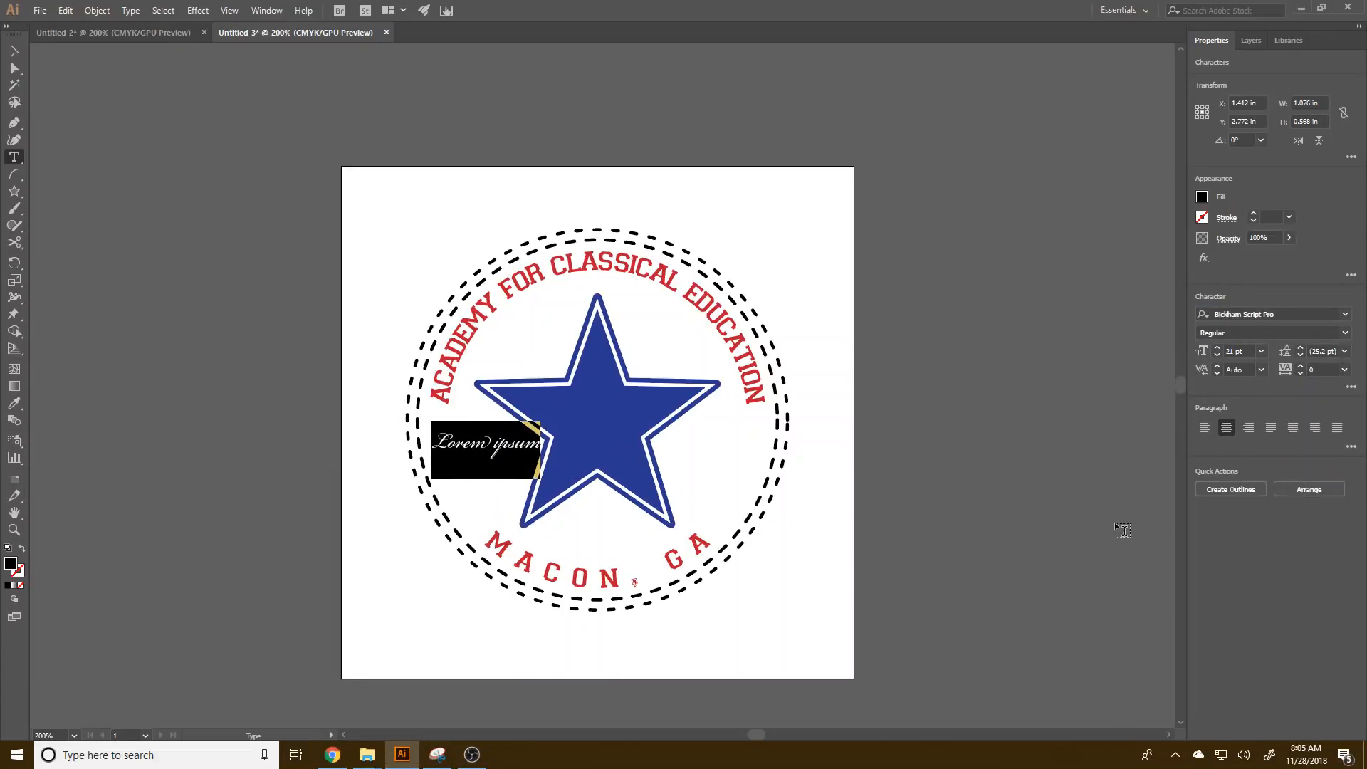
text(Est.)
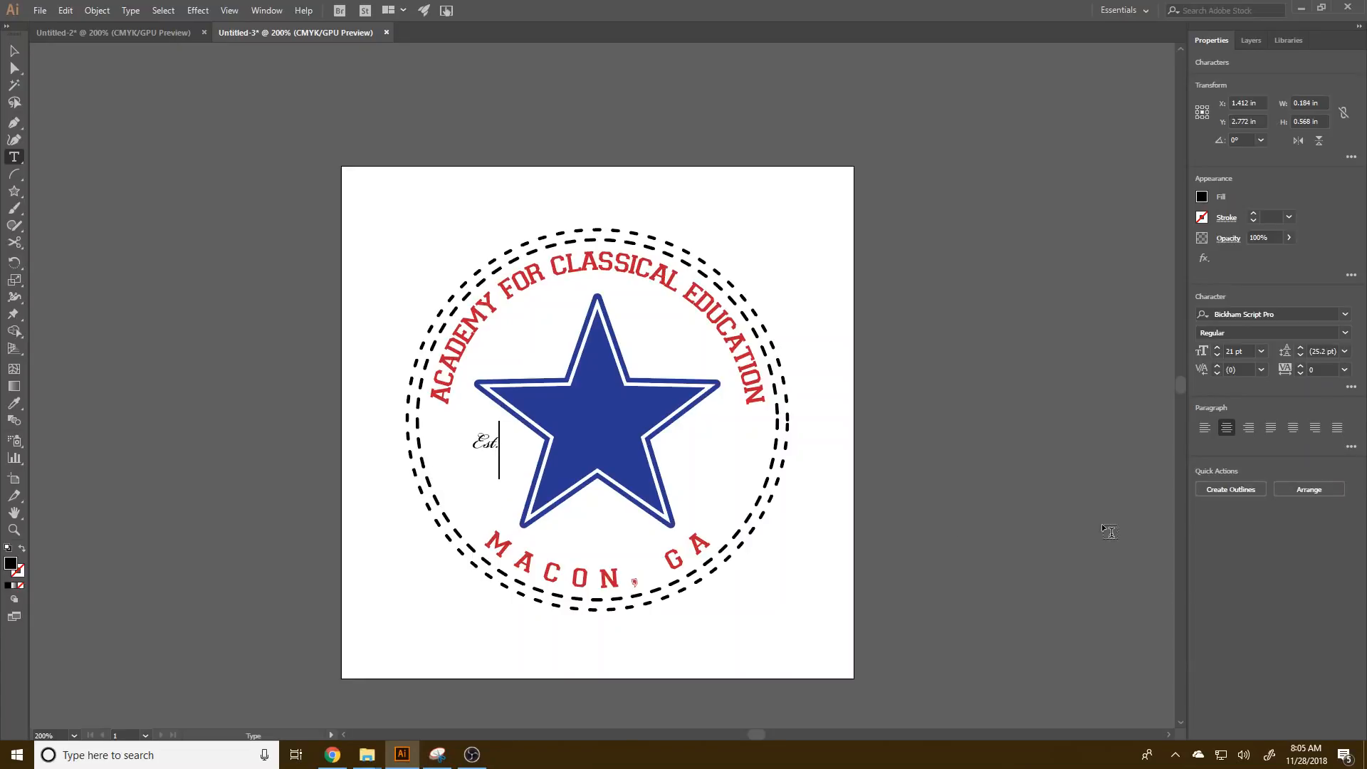
- Duplicate the "Est." text straight across to the star's other side and change the copy to "2014"
click(15, 52)
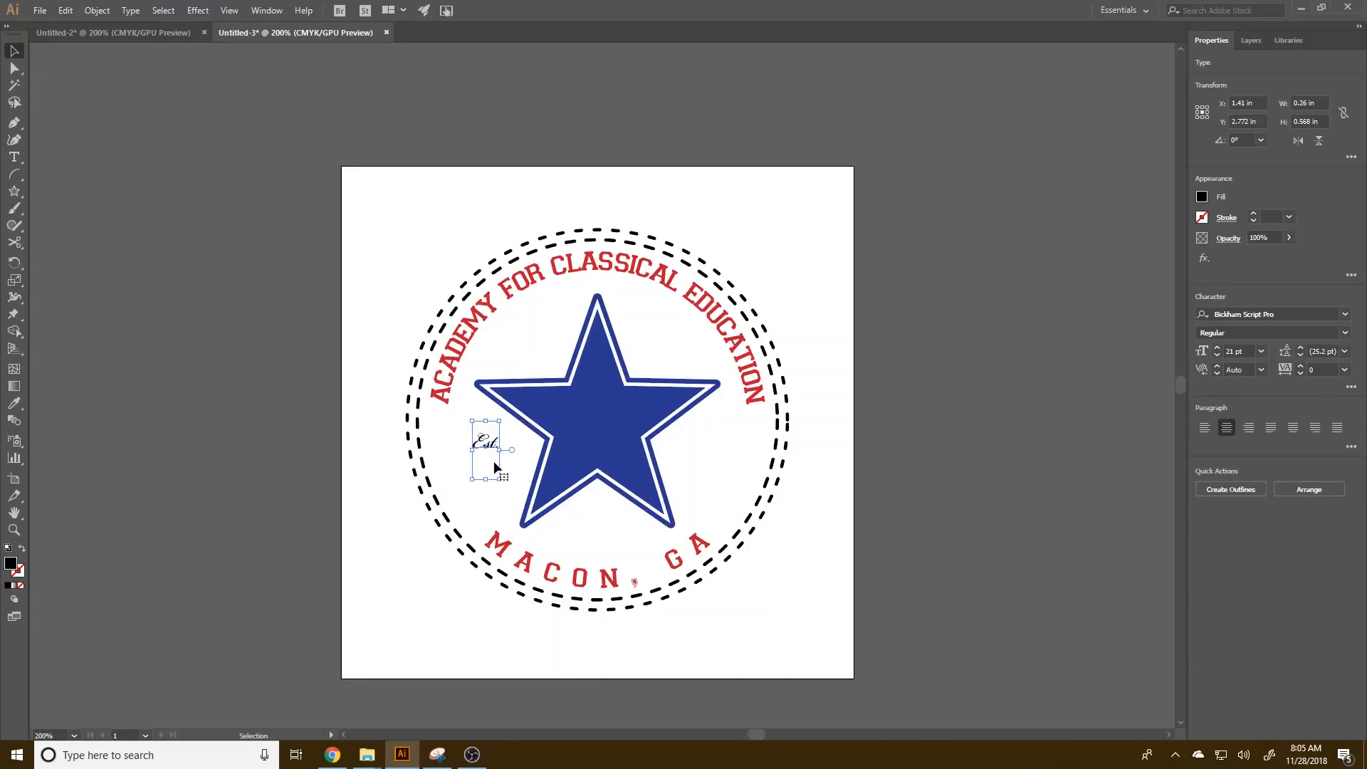
drag(477, 445, 692, 447)
key(t)
double_click(692, 448)
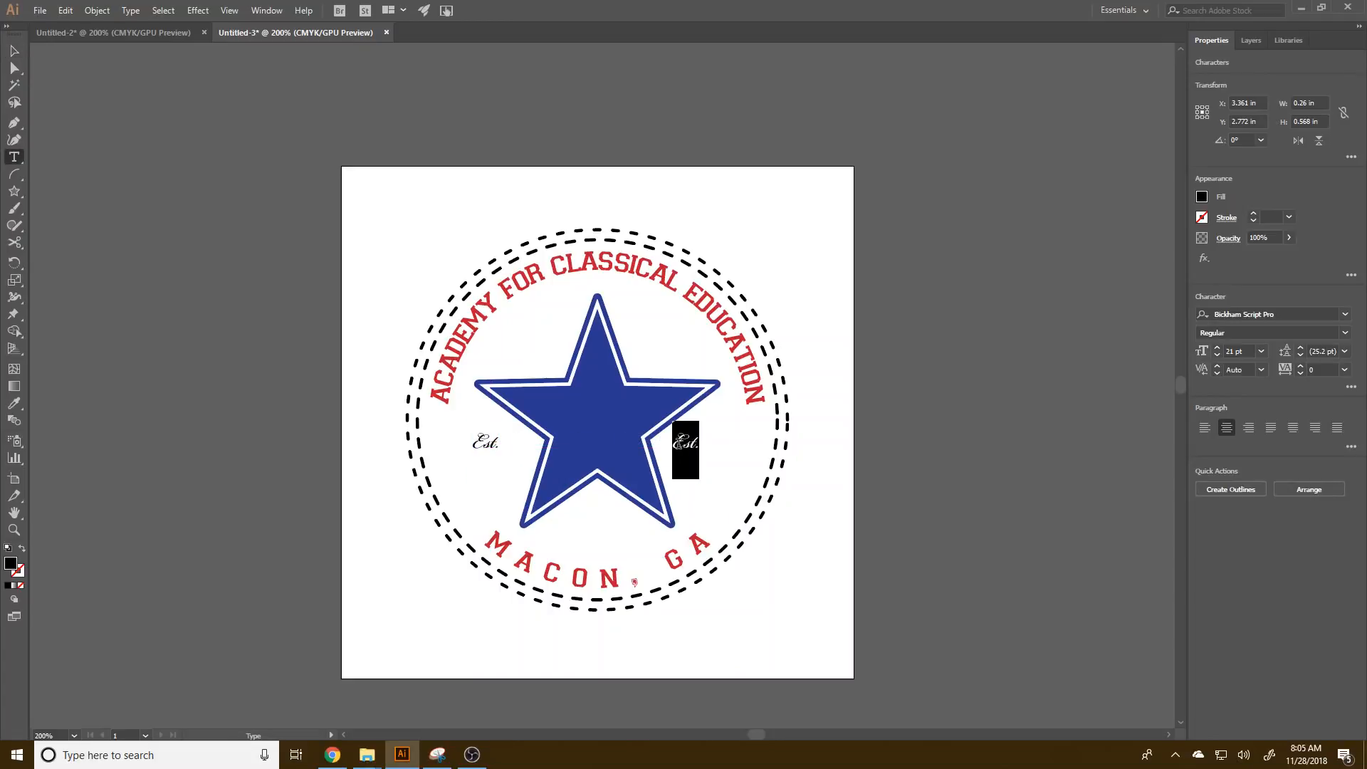
text(2014)
key(Escape)
- Scale the "Est." and "2014" texts up together proportionally to about 48 pt
click(490, 447)
shift+click(699, 442)
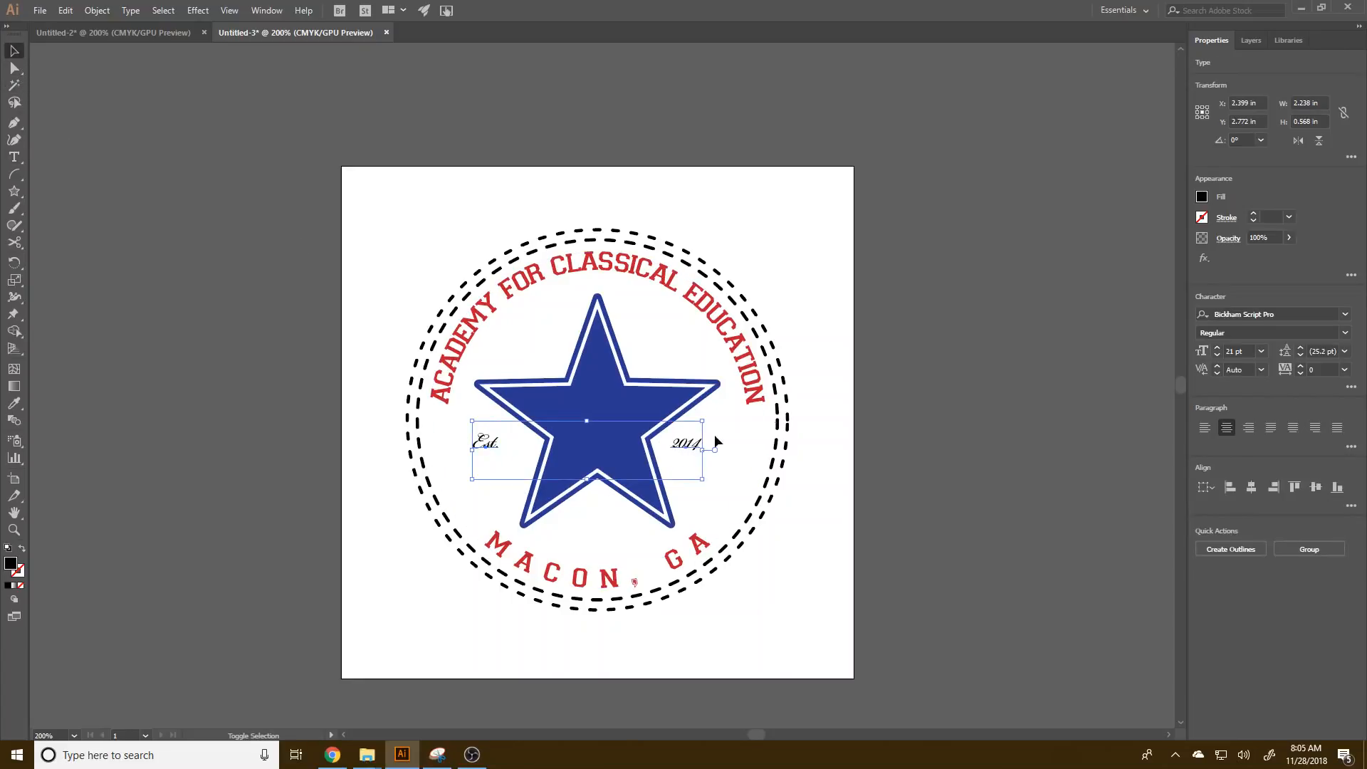
drag(704, 422, 585, 432)
click(827, 447)
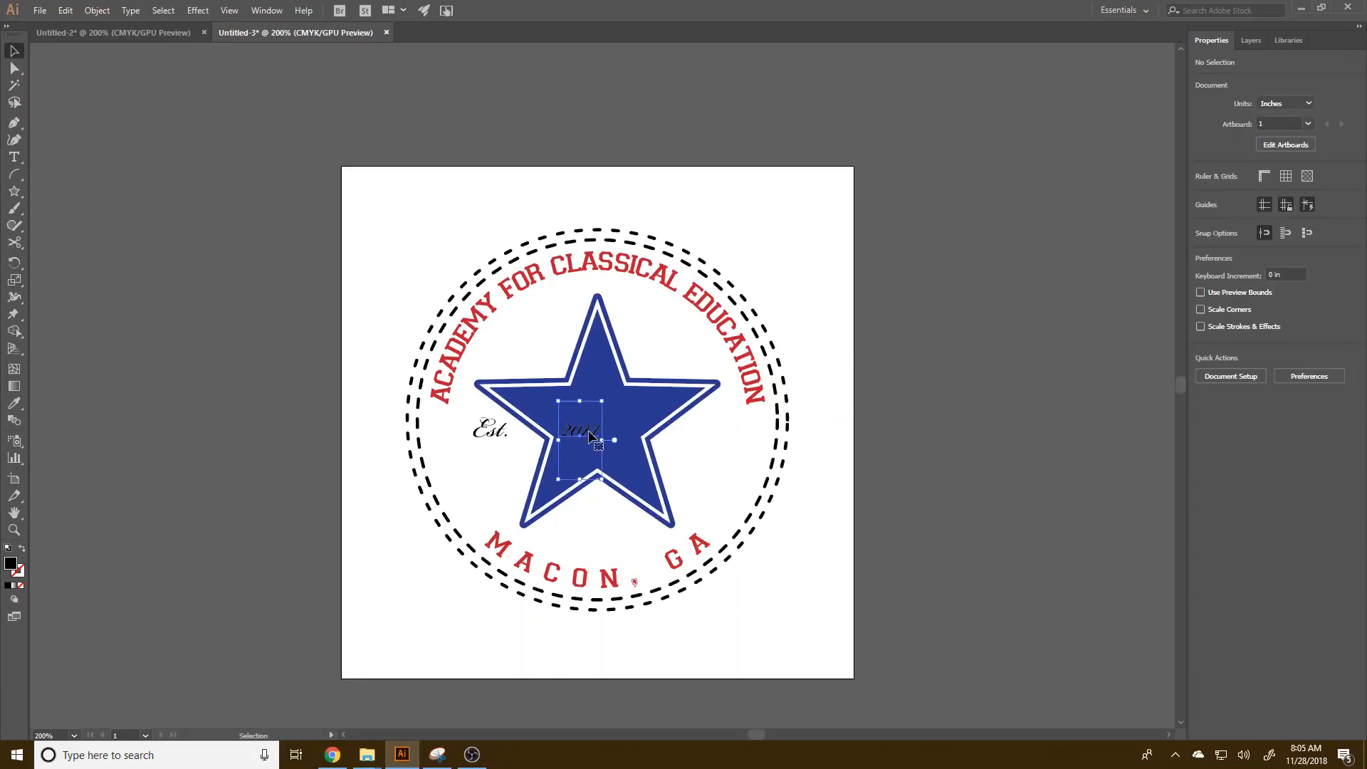
shift+click(492, 431)
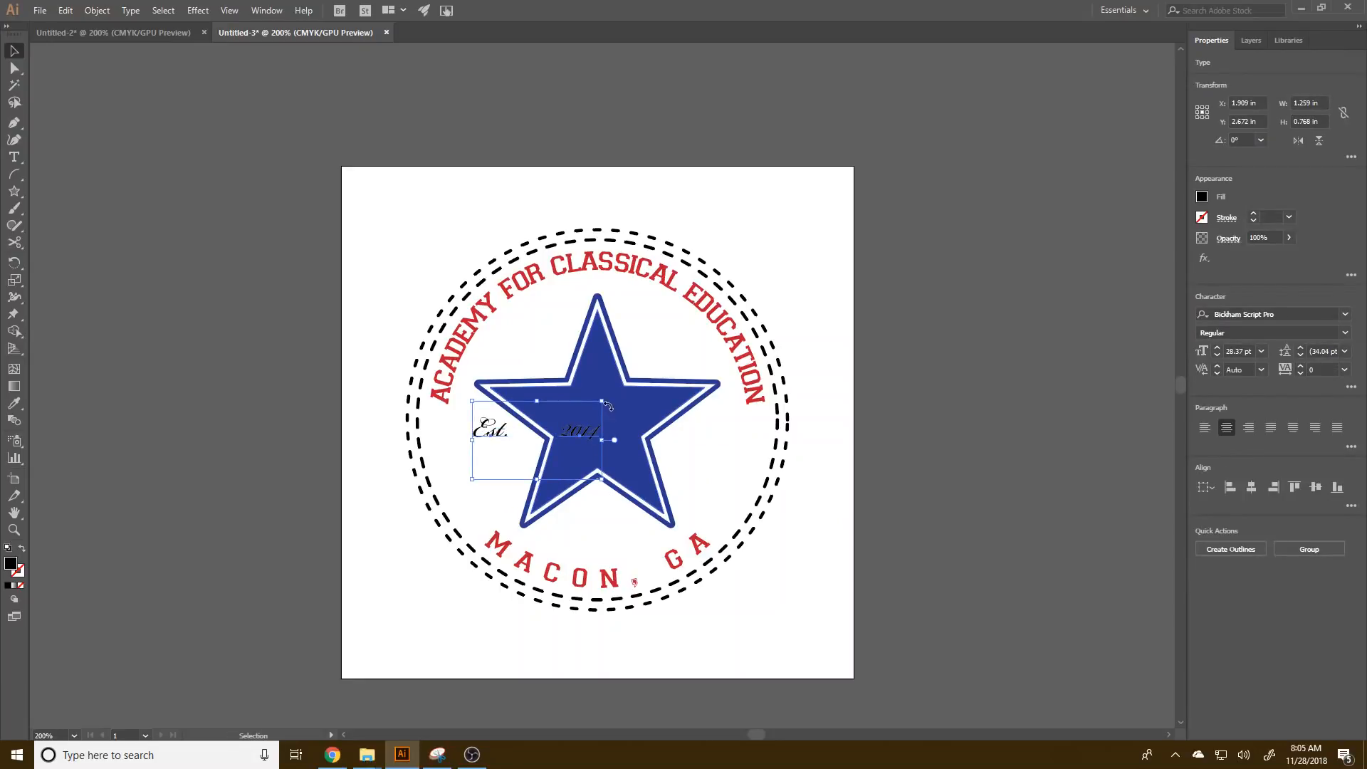
drag(603, 403, 693, 349)
- Move the enlarged "2014" and "Est." texts into the gaps between the star's side and lower arms, one on each side
click(709, 461)
drag(663, 400, 709, 451)
drag(506, 406, 497, 447)
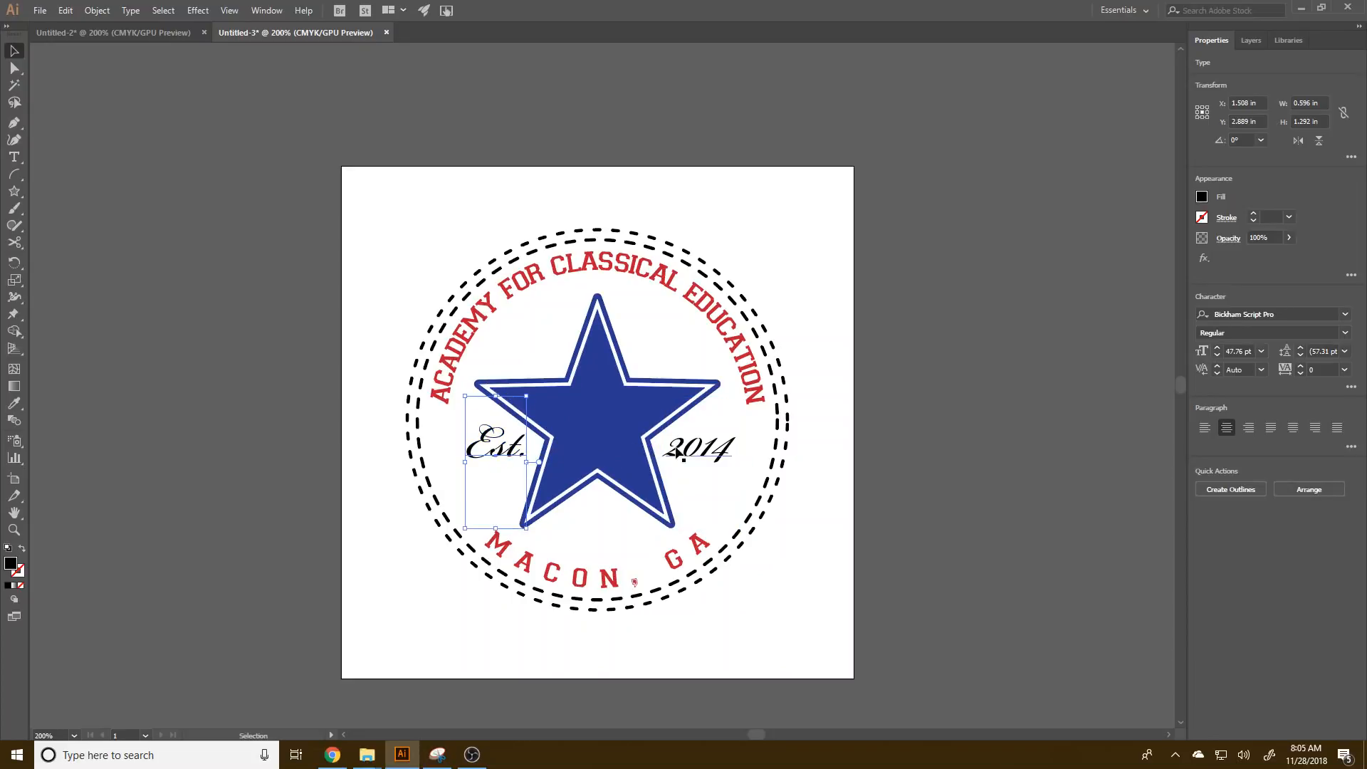
- Group the "Est." and "2014" texts and centre the group horizontally on the star, using the star as the key object
click(700, 455)
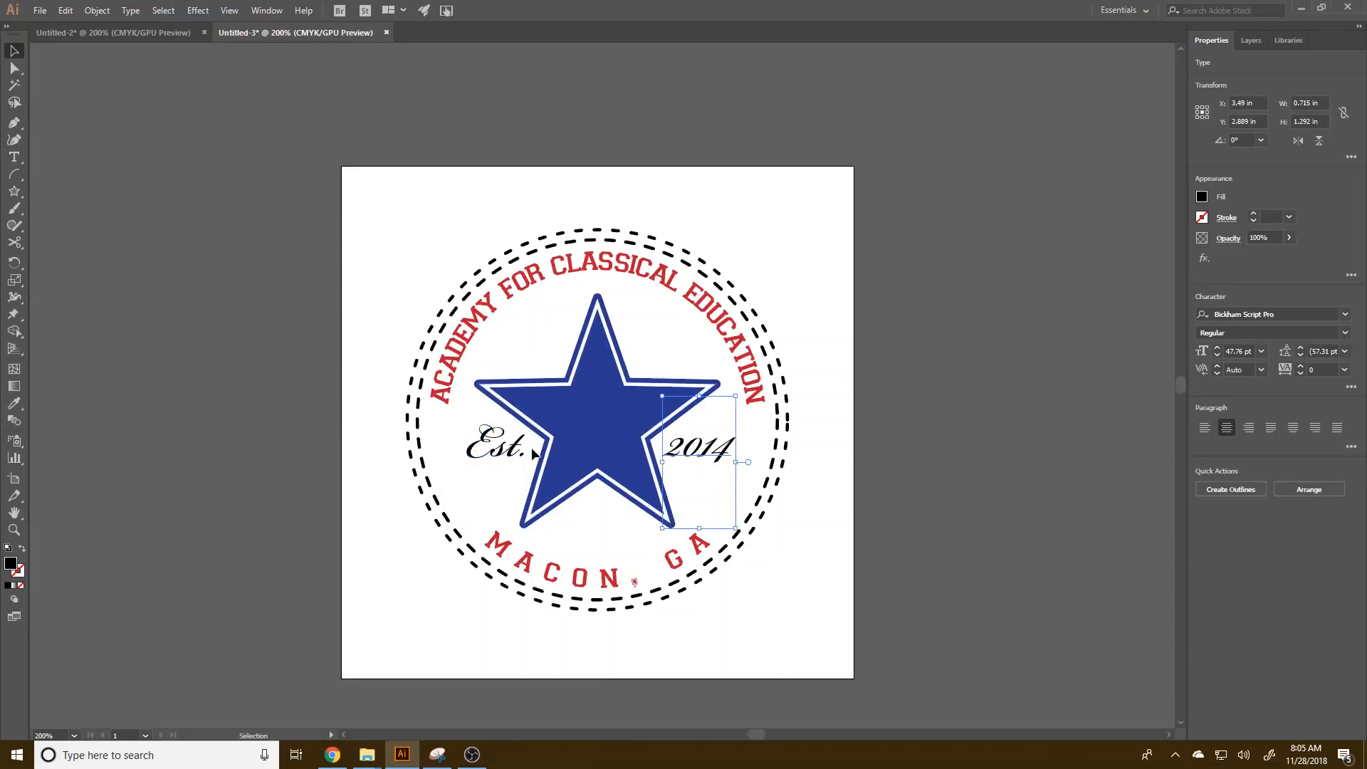
shift+click(519, 451)
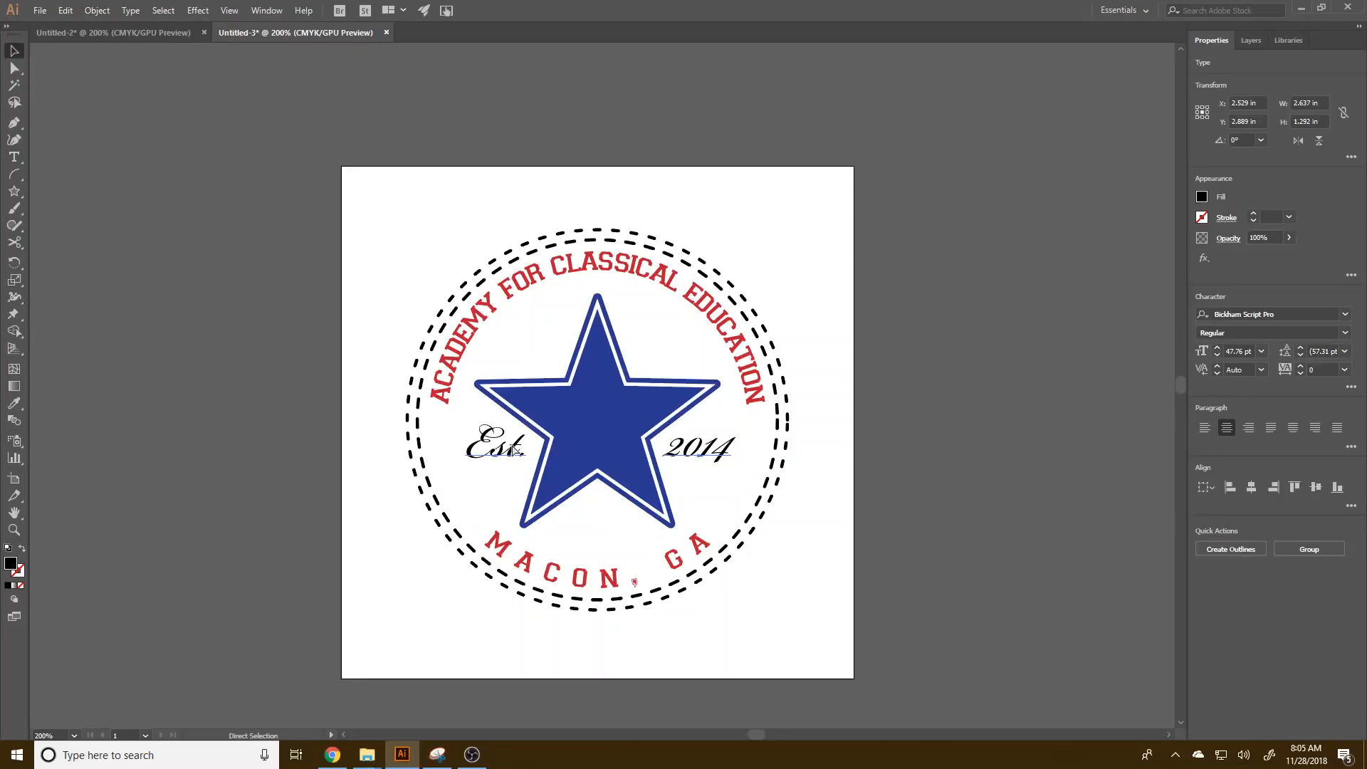
shift+click(570, 450)
click(1207, 317)
click(1242, 349)
click(632, 447)
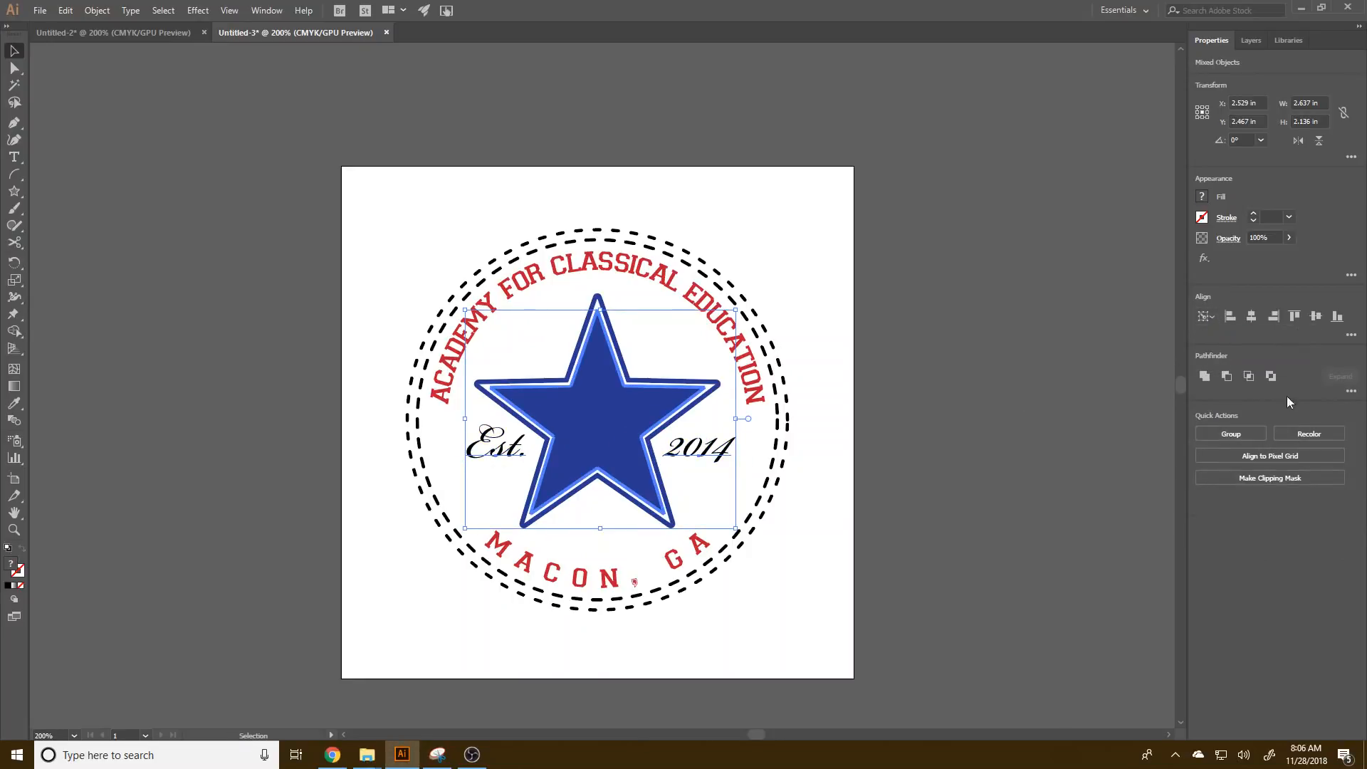
click(1315, 318)
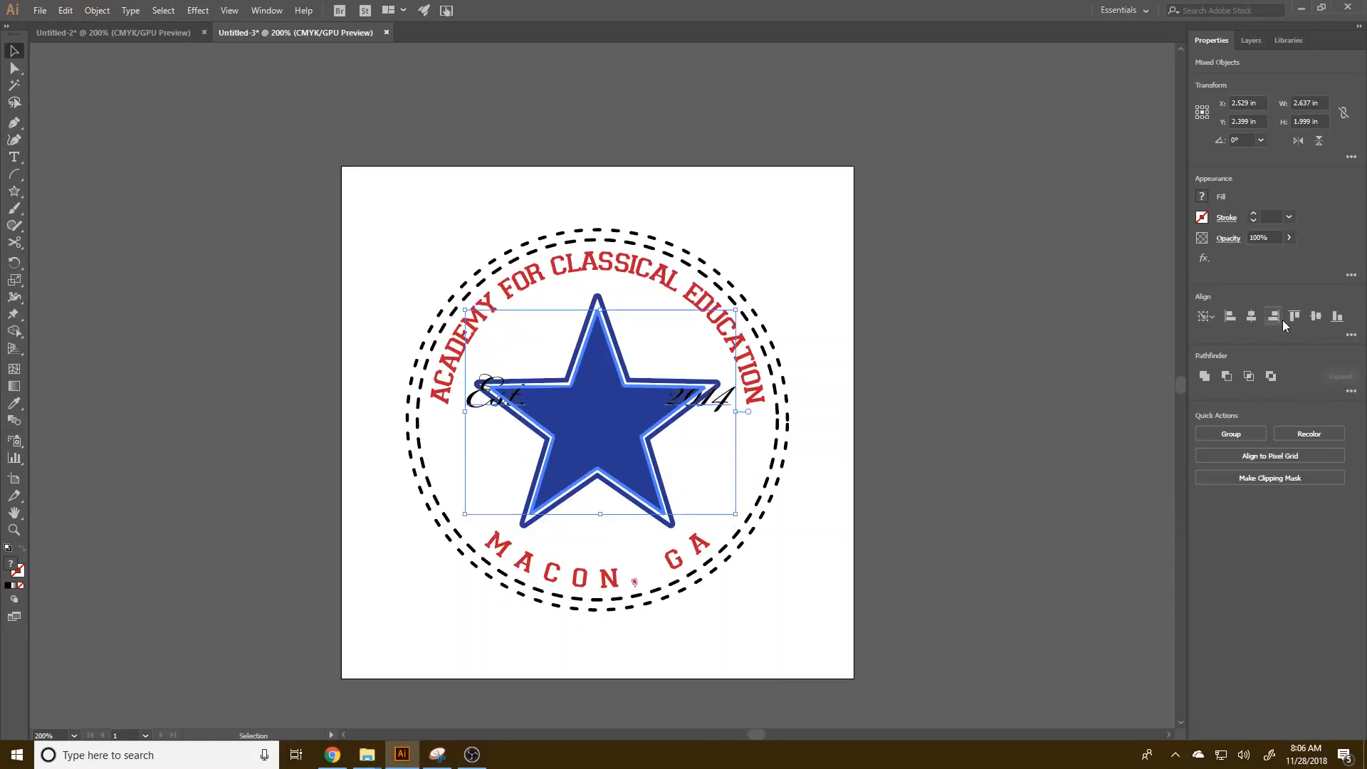
key(ctrl+z)
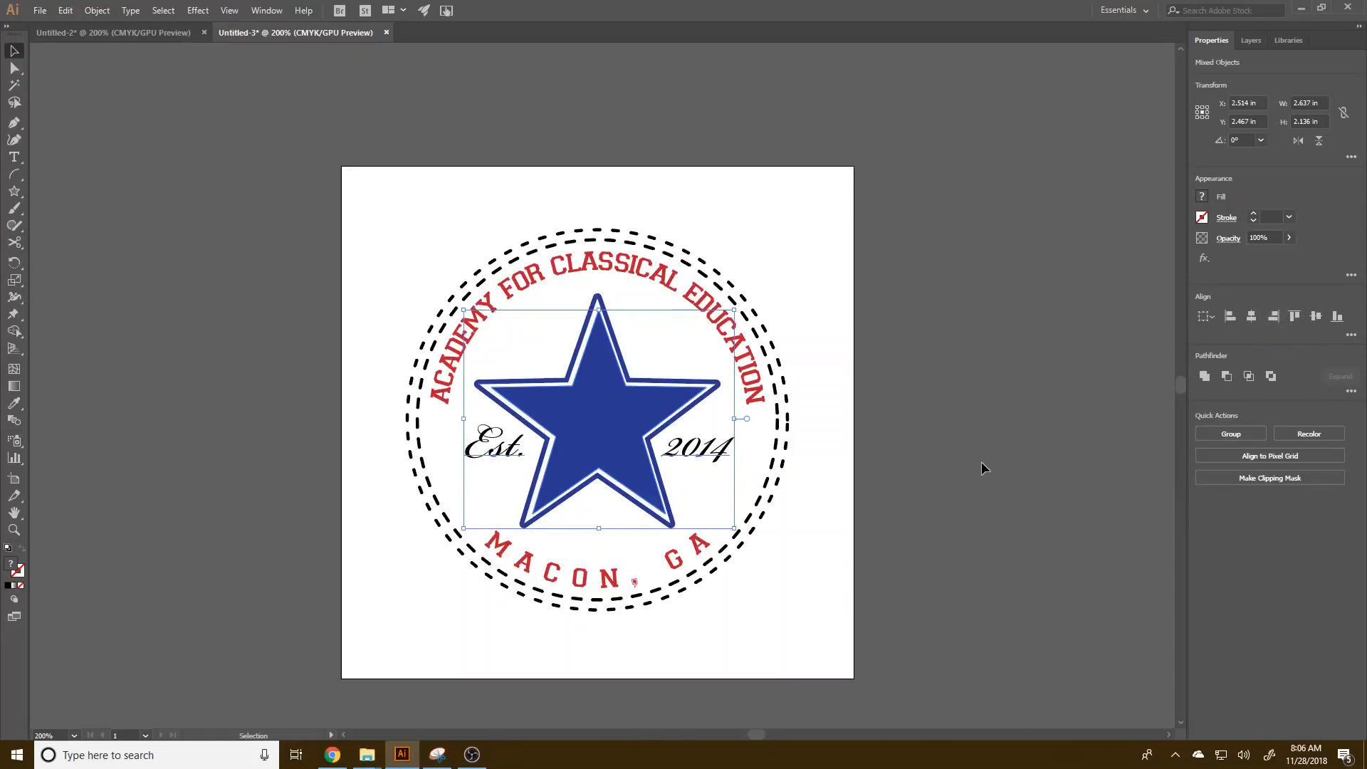
click(1206, 317)
click(1245, 368)
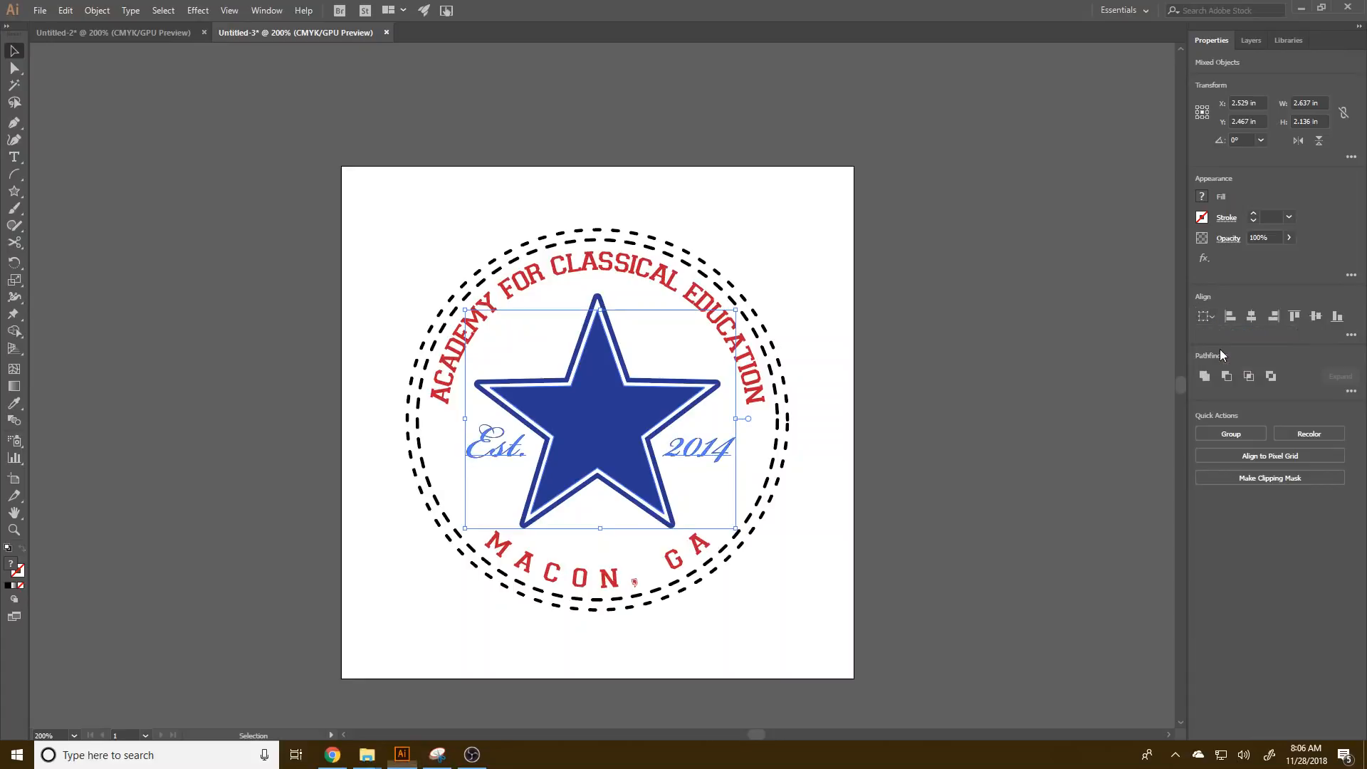
click(1249, 318)
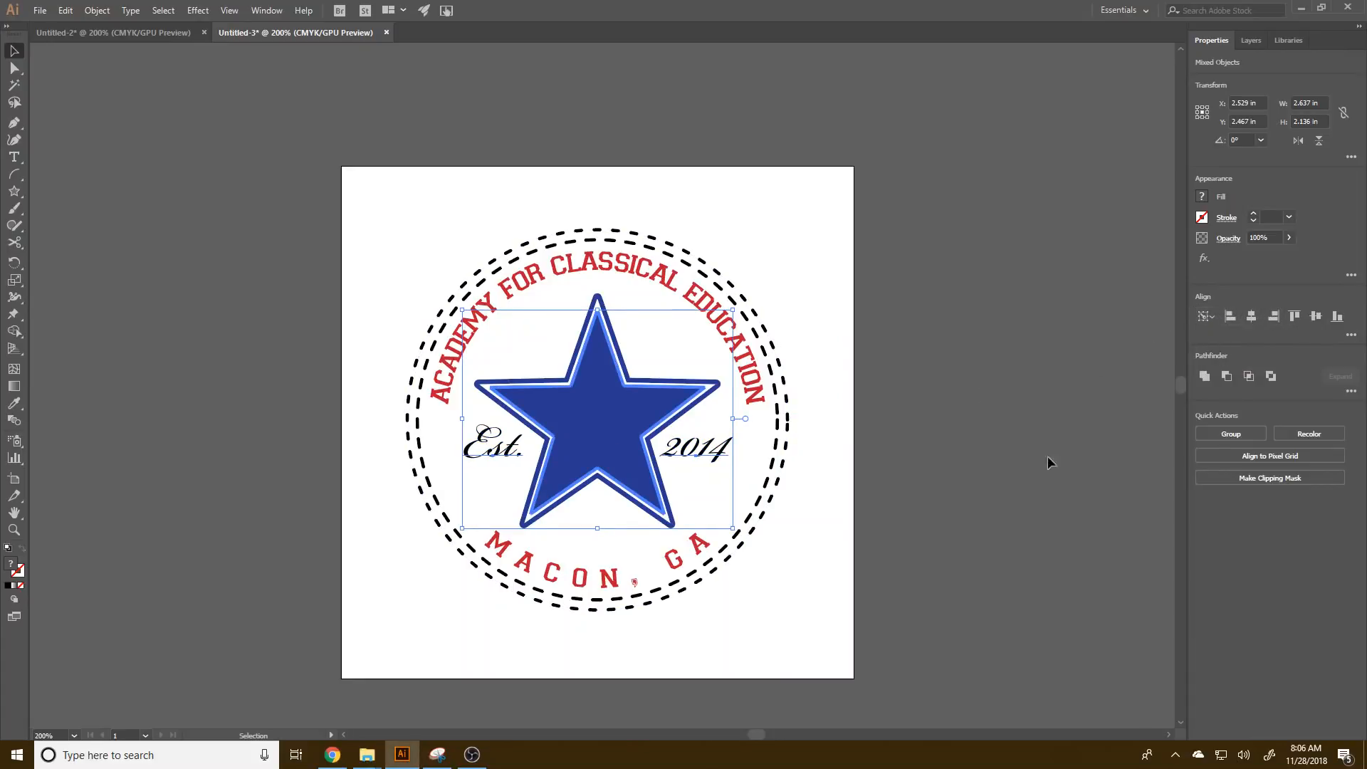
click(1004, 503)
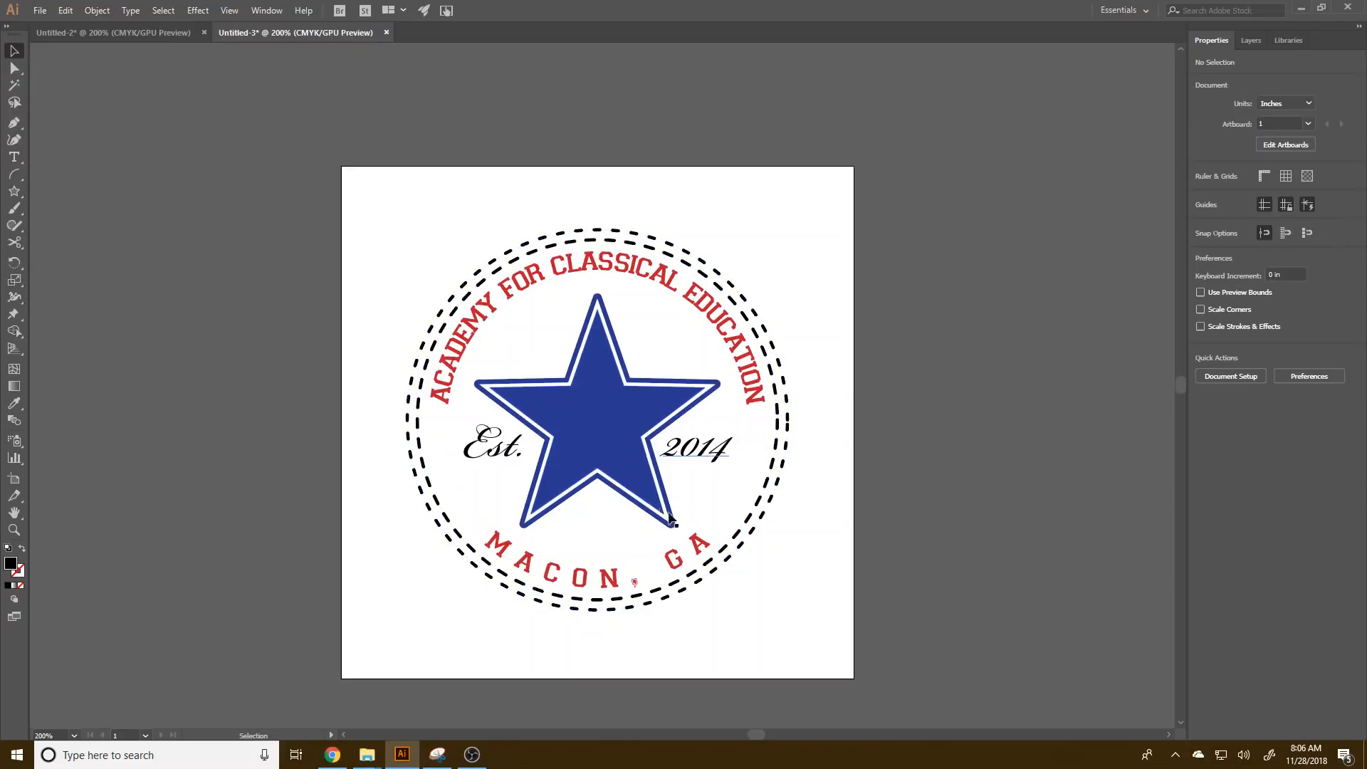
- Set up an Export for Screens of the artboard in PNG format at 2x scale
click(40, 10)
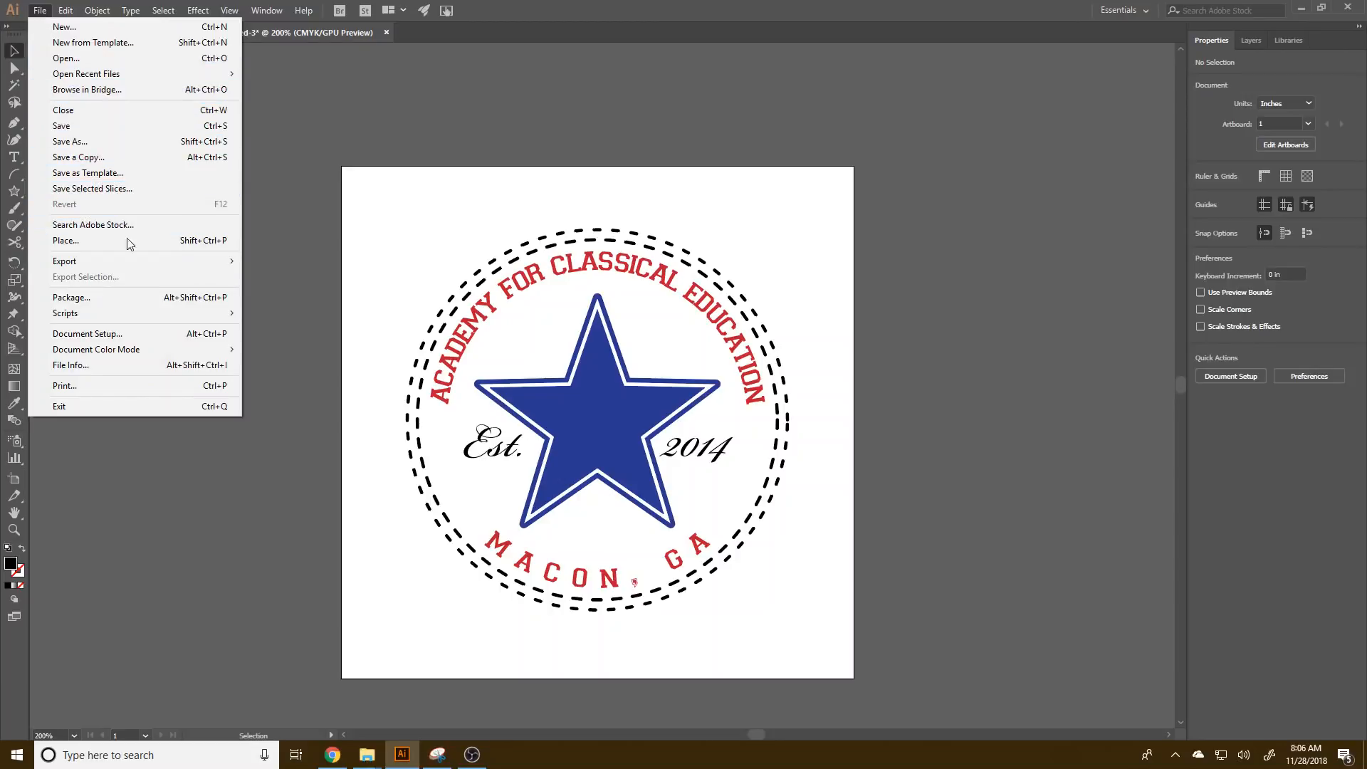
mouse_move(231, 261)
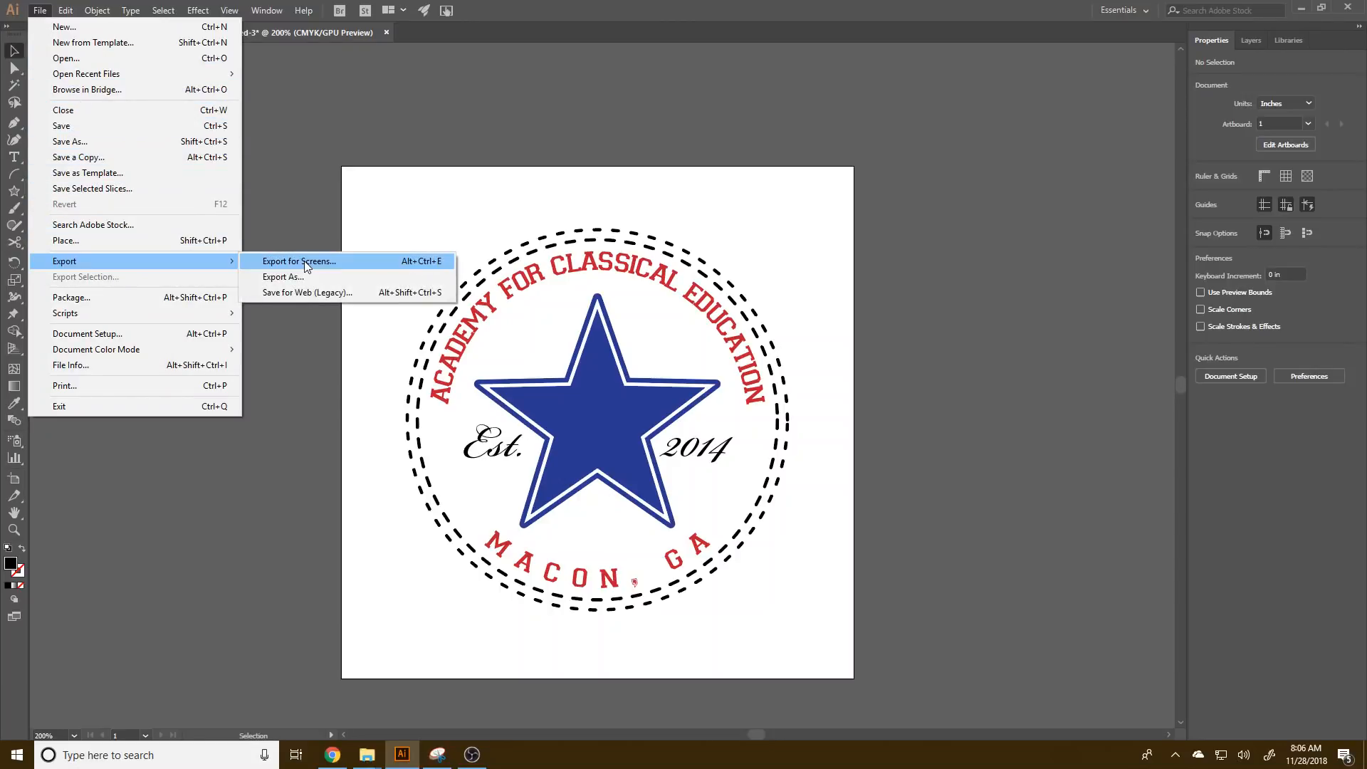
click(279, 260)
click(535, 219)
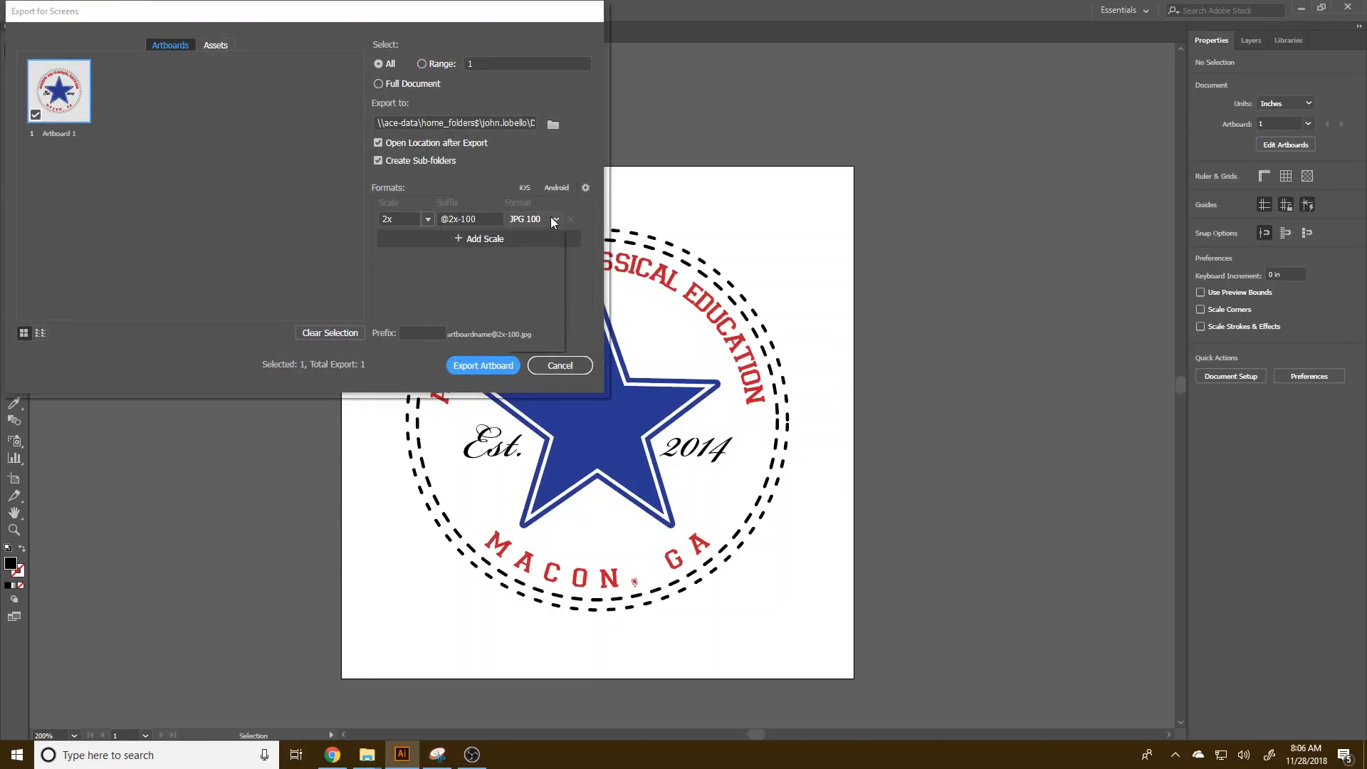
click(527, 235)
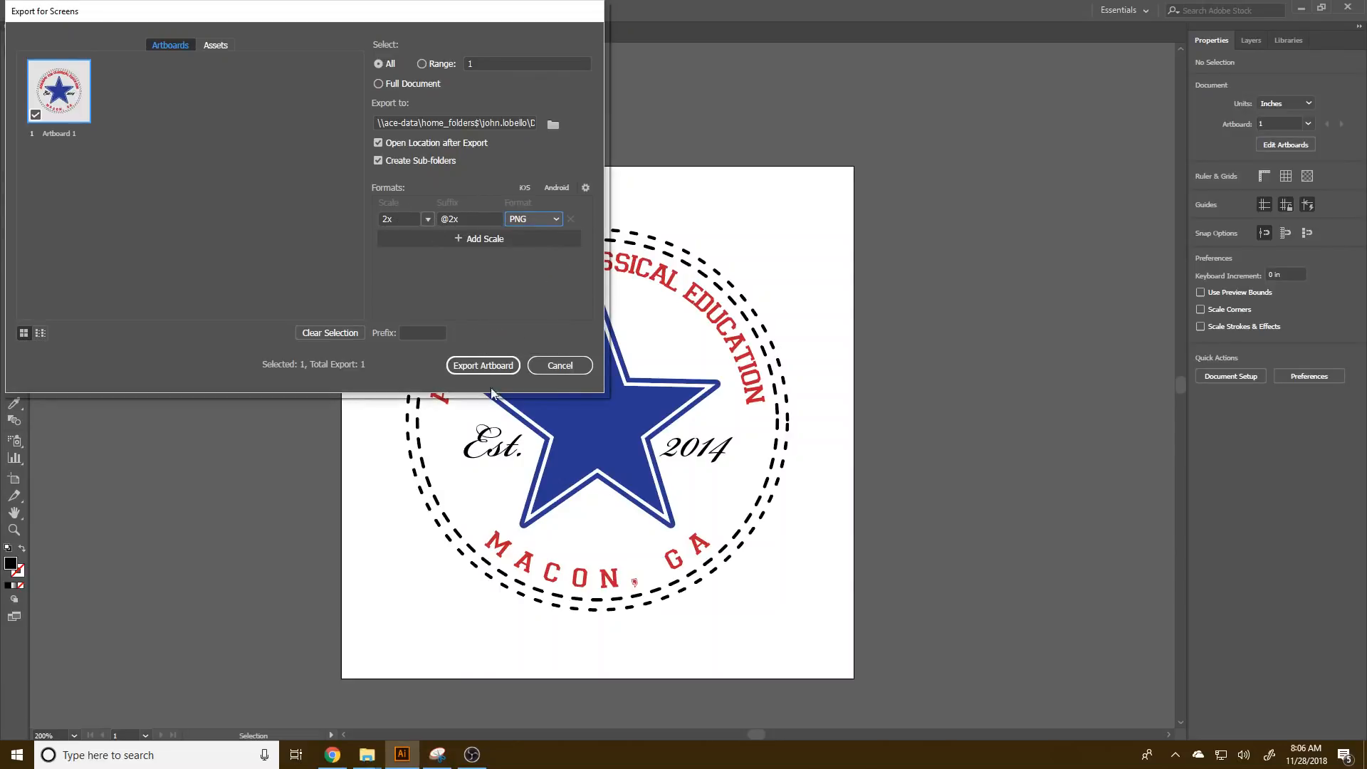
- Rename the artboard "ACE LOGO" followed by the designer's surname and export it
click(69, 135)
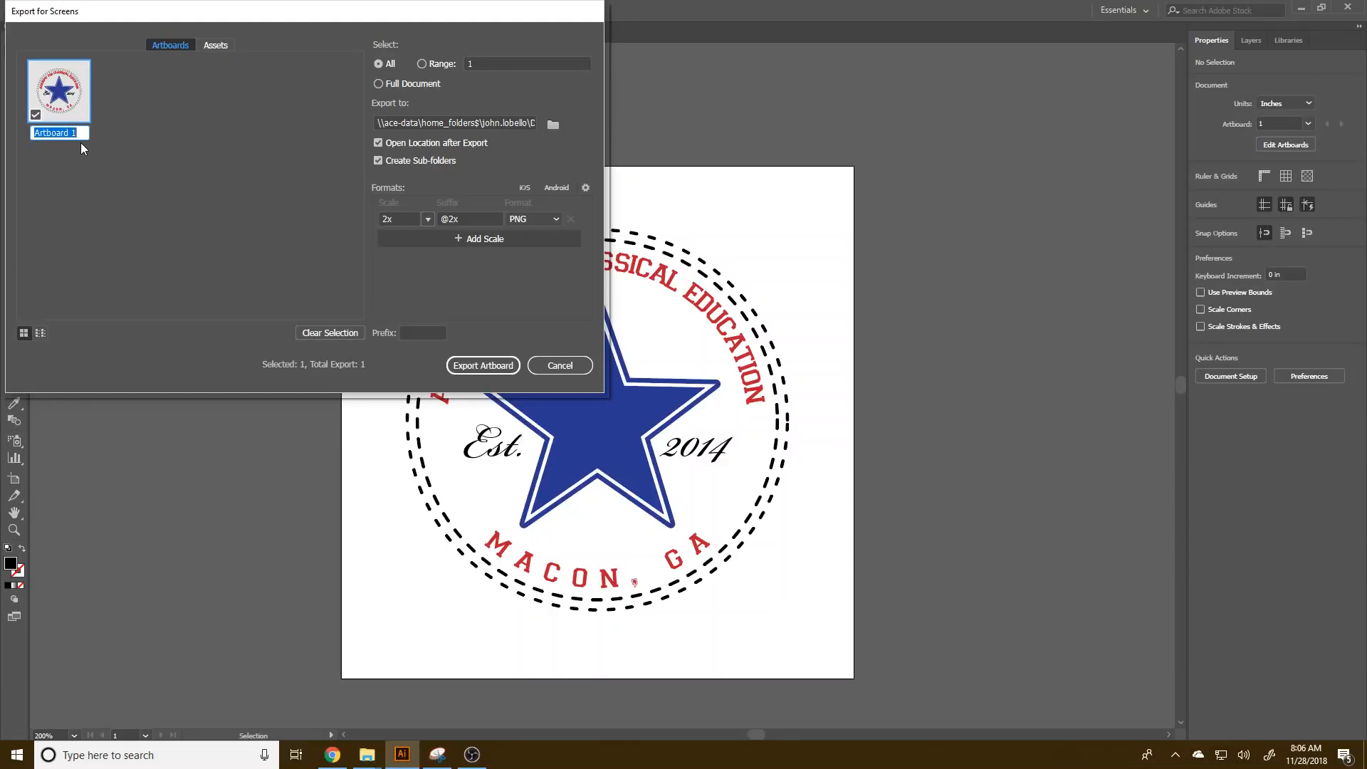
text(ACE)
text( LOGO LOBELLO)
key(Return)
click(472, 365)
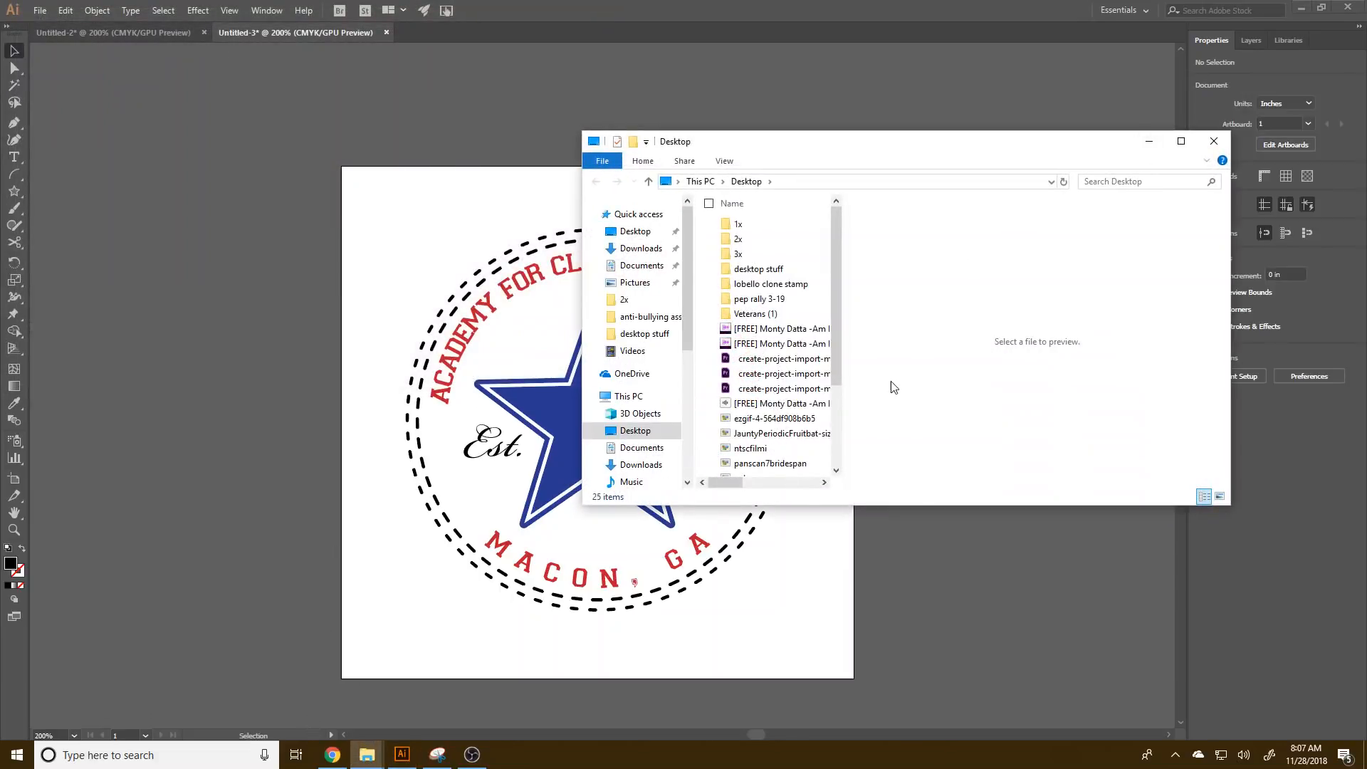
- View the exported logo PNG from the 2x folder on the desktop, then close the image viewer
double_click(740, 240)
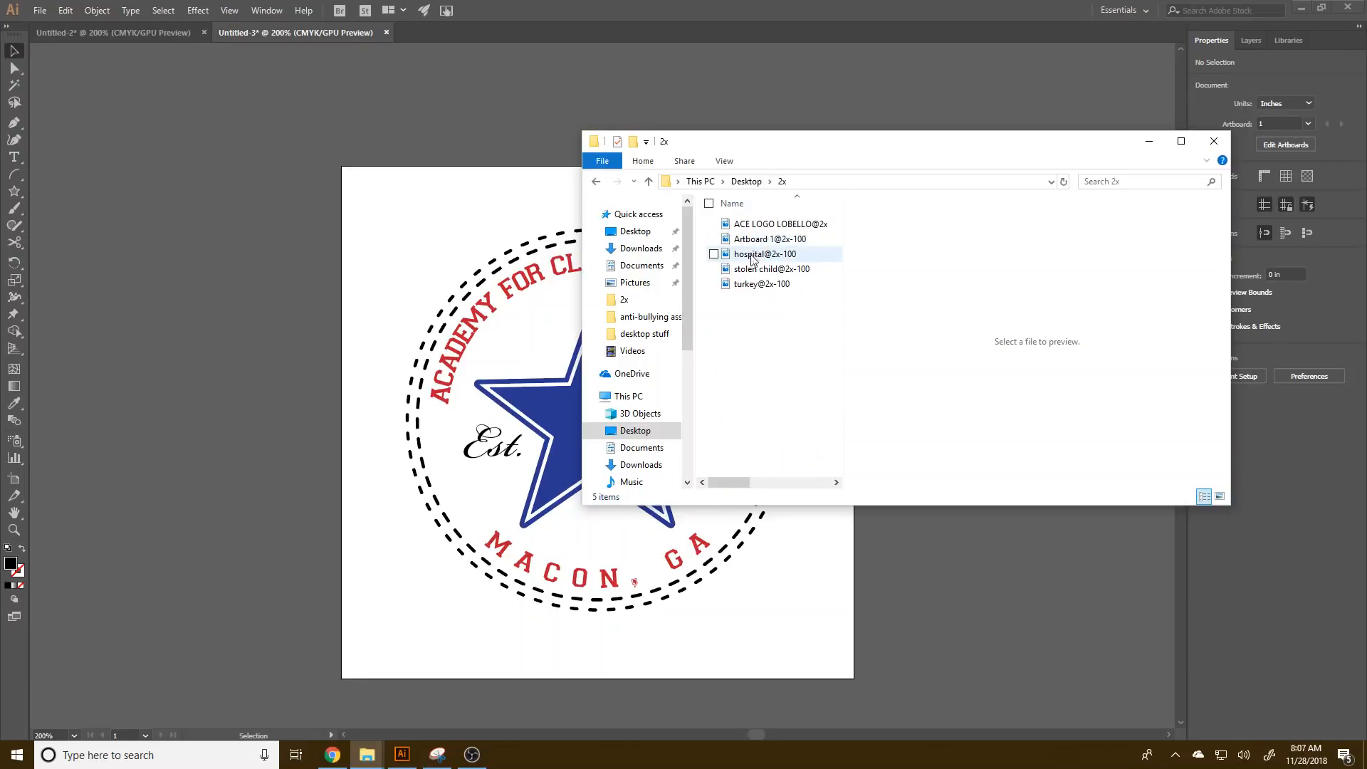
click(767, 225)
double_click(766, 225)
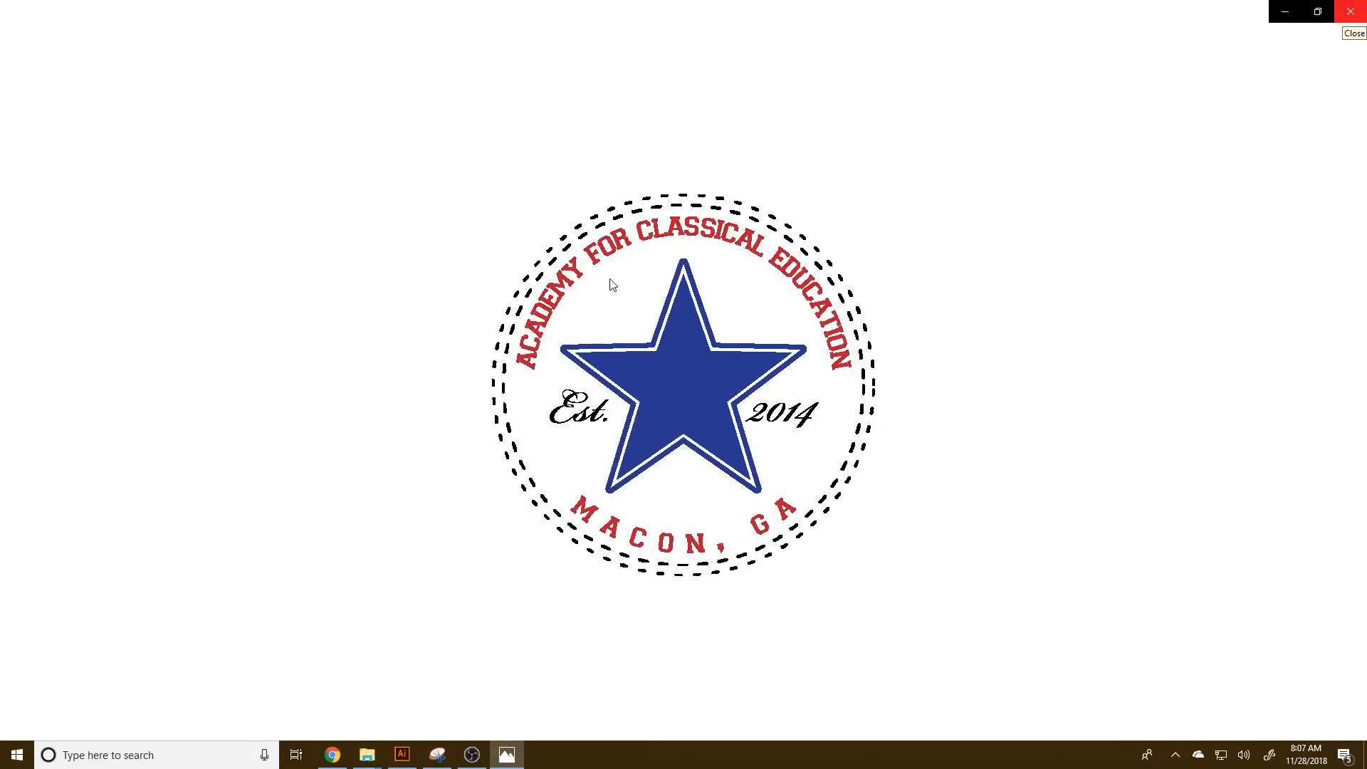
click(1341, 12)
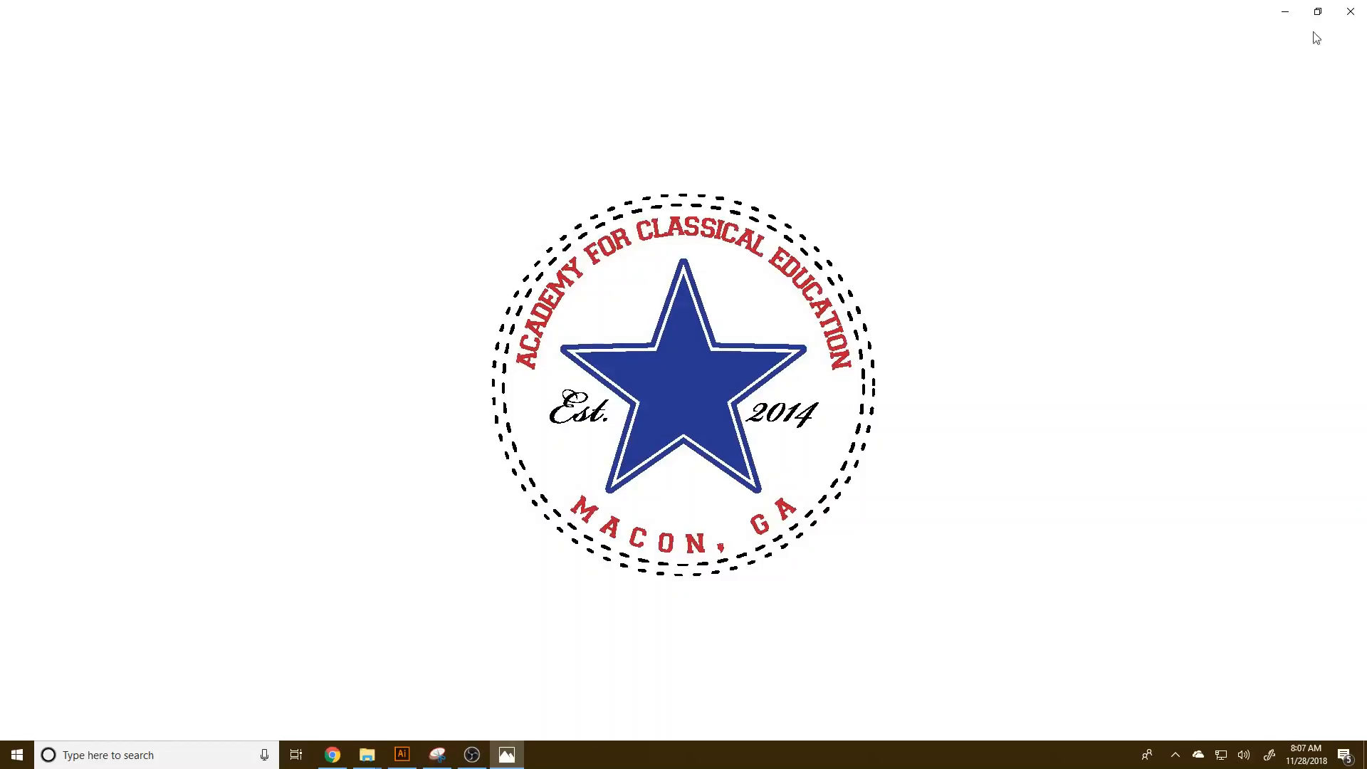